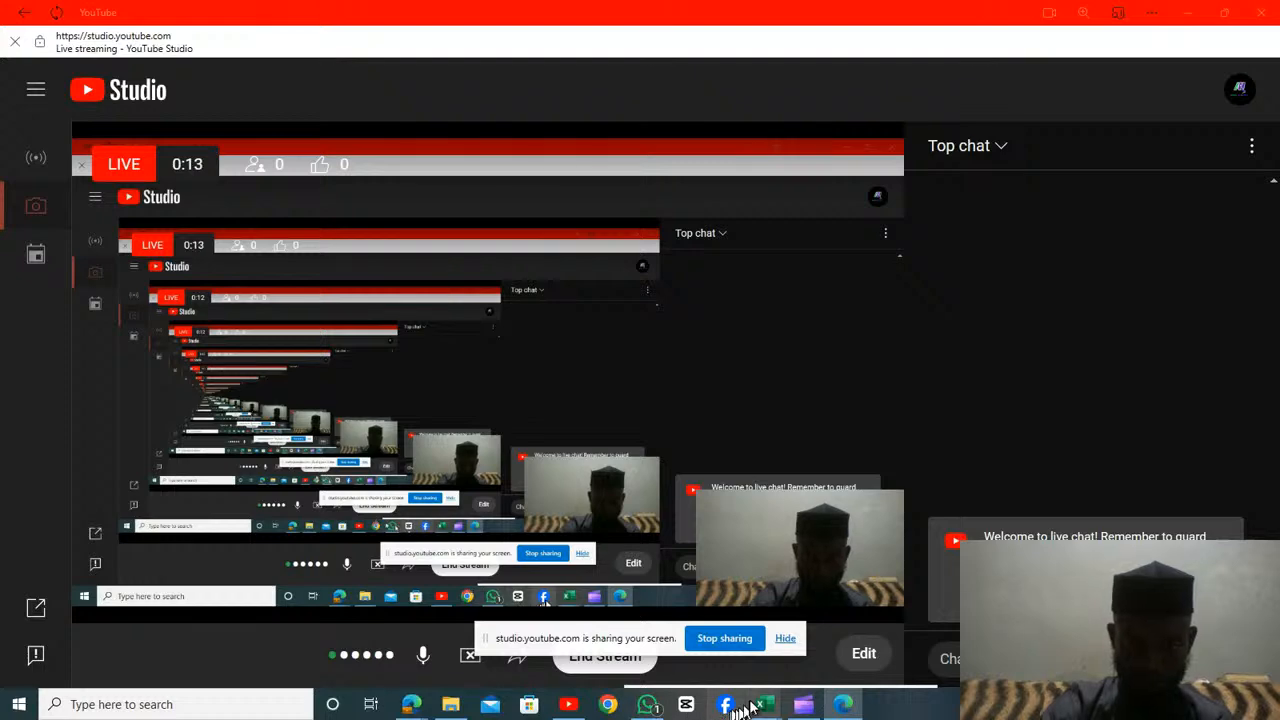
Switch to the Welcome to Excel workbook in Excel and select all the data of the department table near the start of the 6. Tables sheet
mouse_move(757, 707)
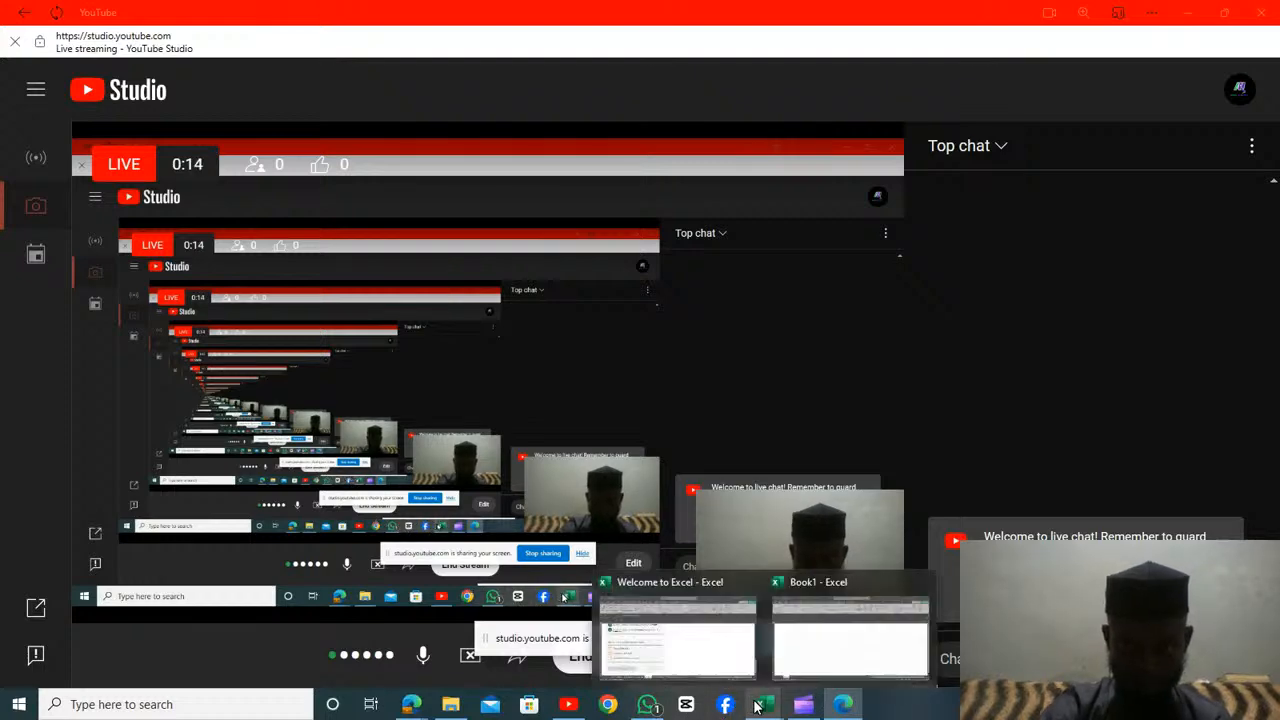
left_click(716, 655)
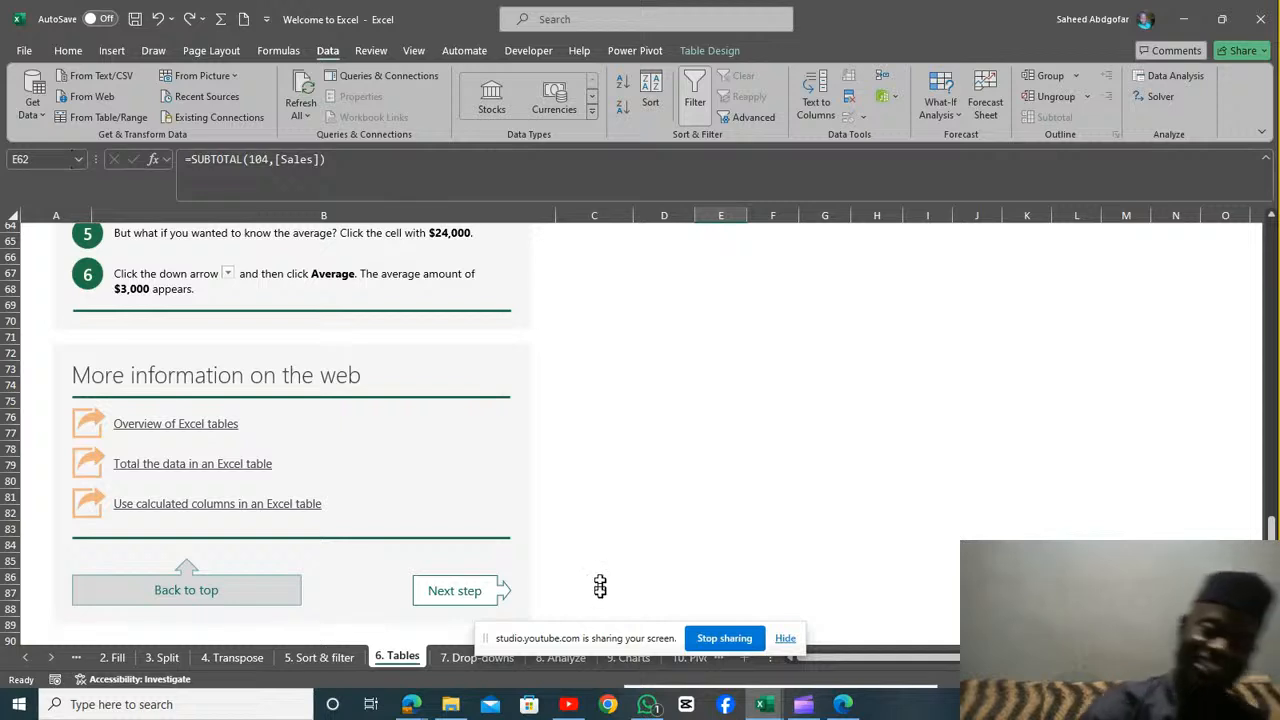
left_click_drag(594, 632, 600, 665)
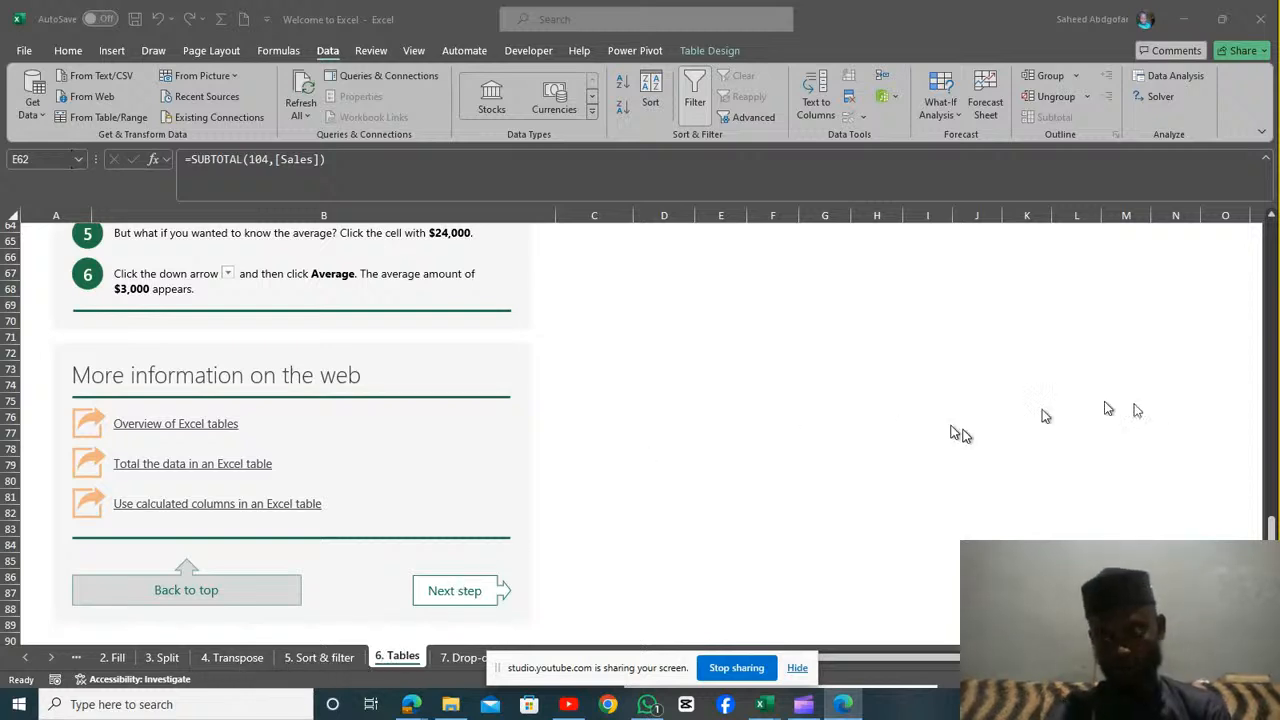
left_click(1271, 531)
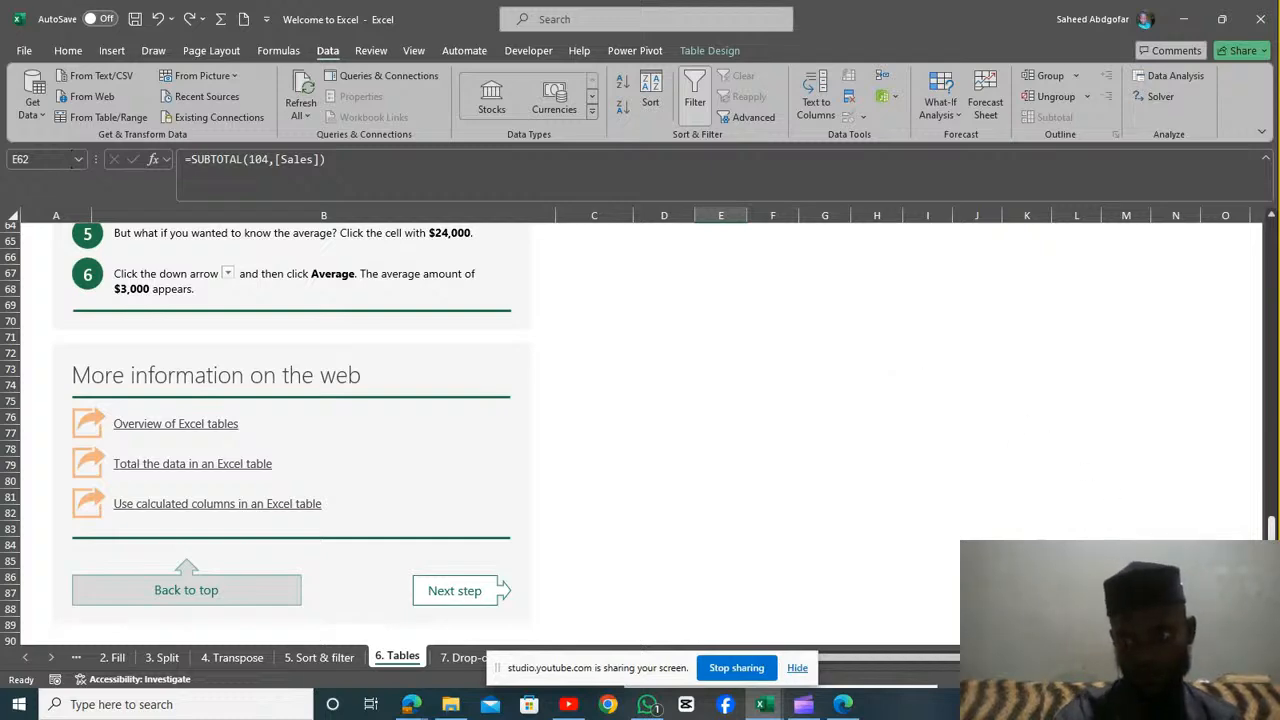
left_click_drag(1271, 528, 1272, 275)
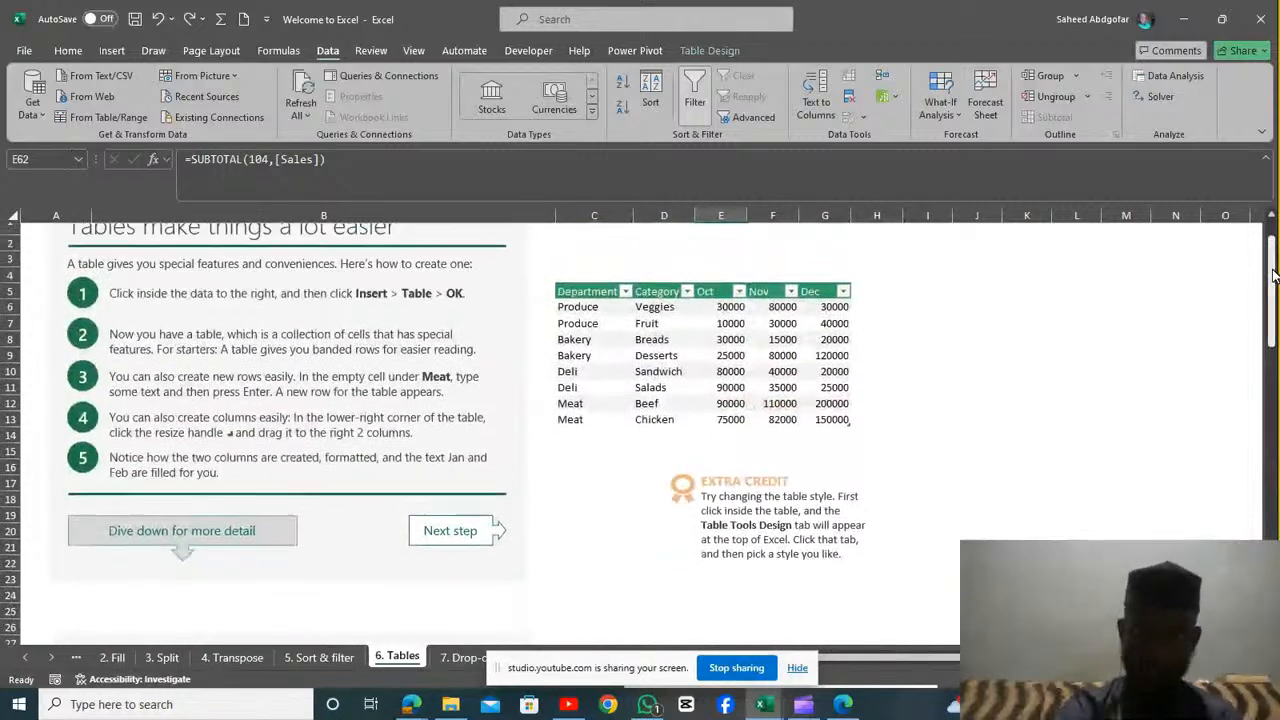
left_click(652, 339)
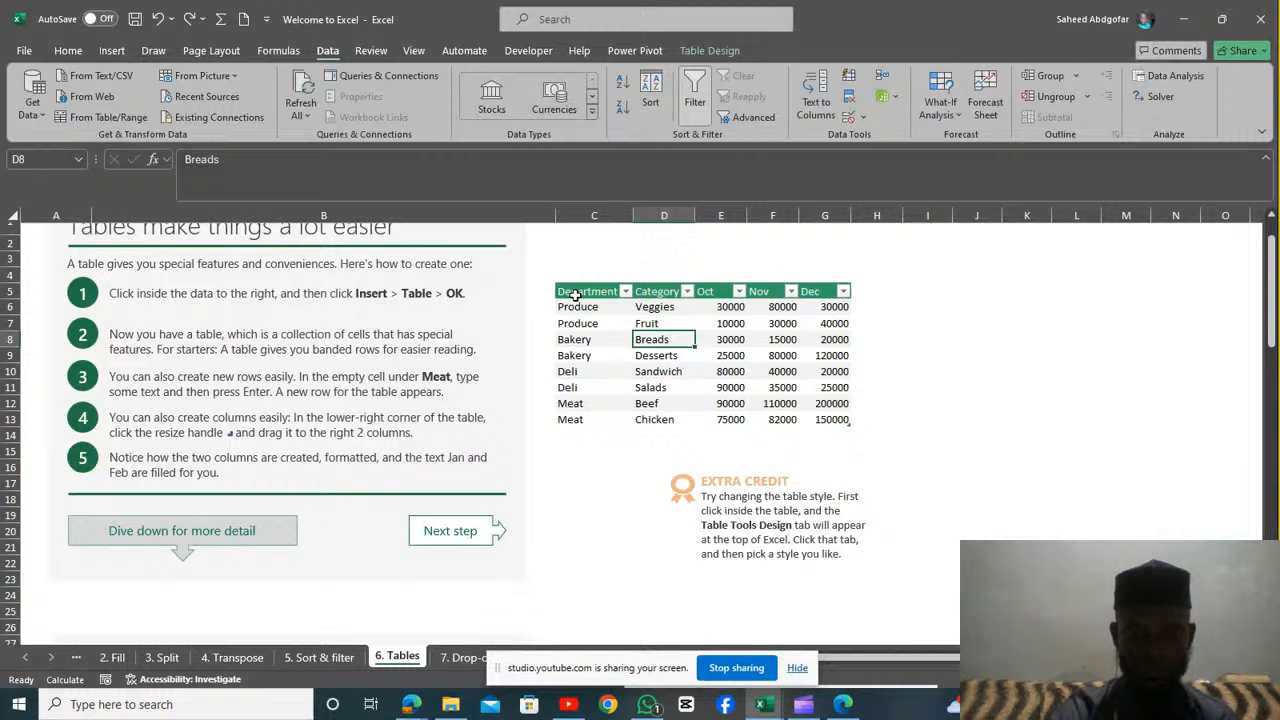
key("ctrl+a")
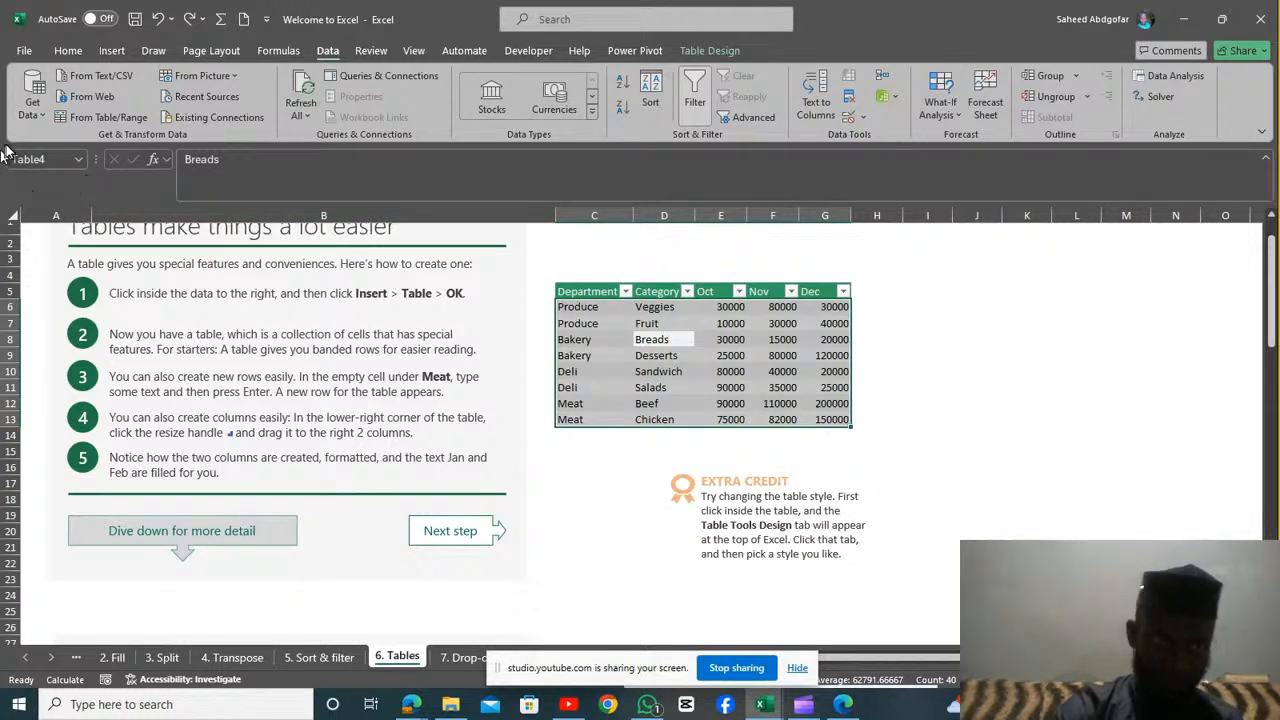
Jump to the named range ExtraCredit and return to the Table4 range on the Tables sheet
left_click(77, 160)
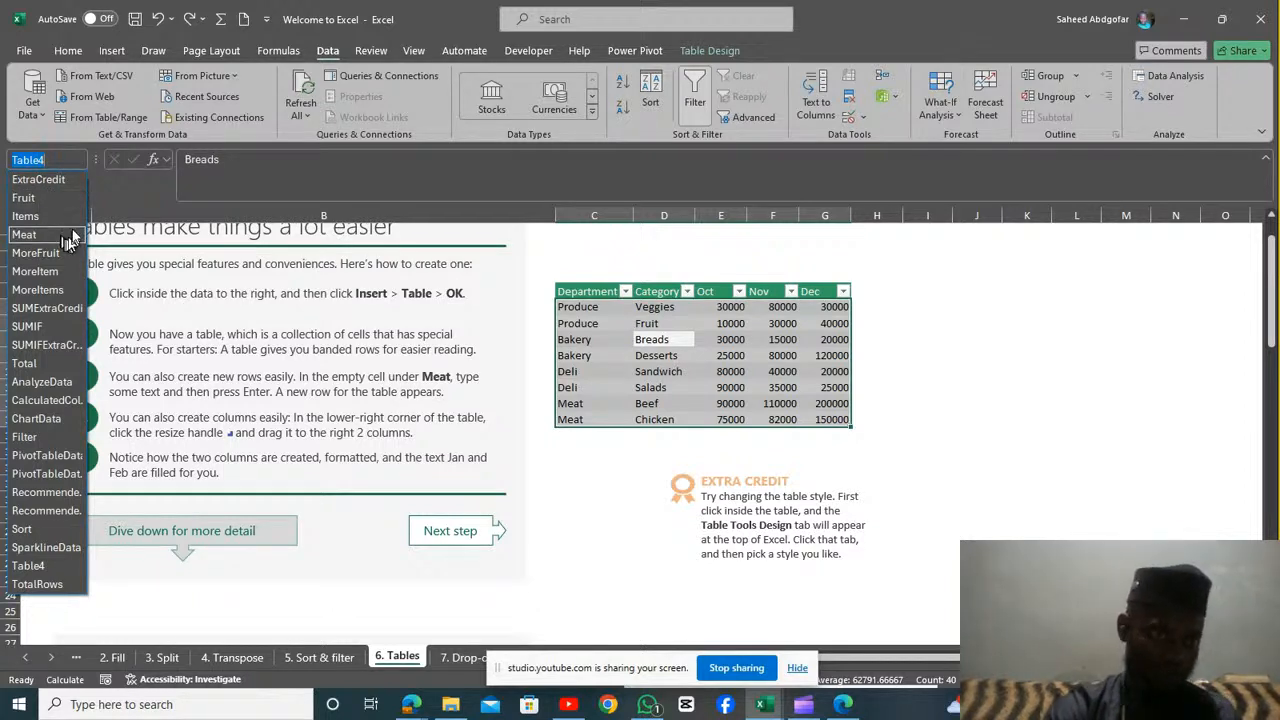
left_click(43, 179)
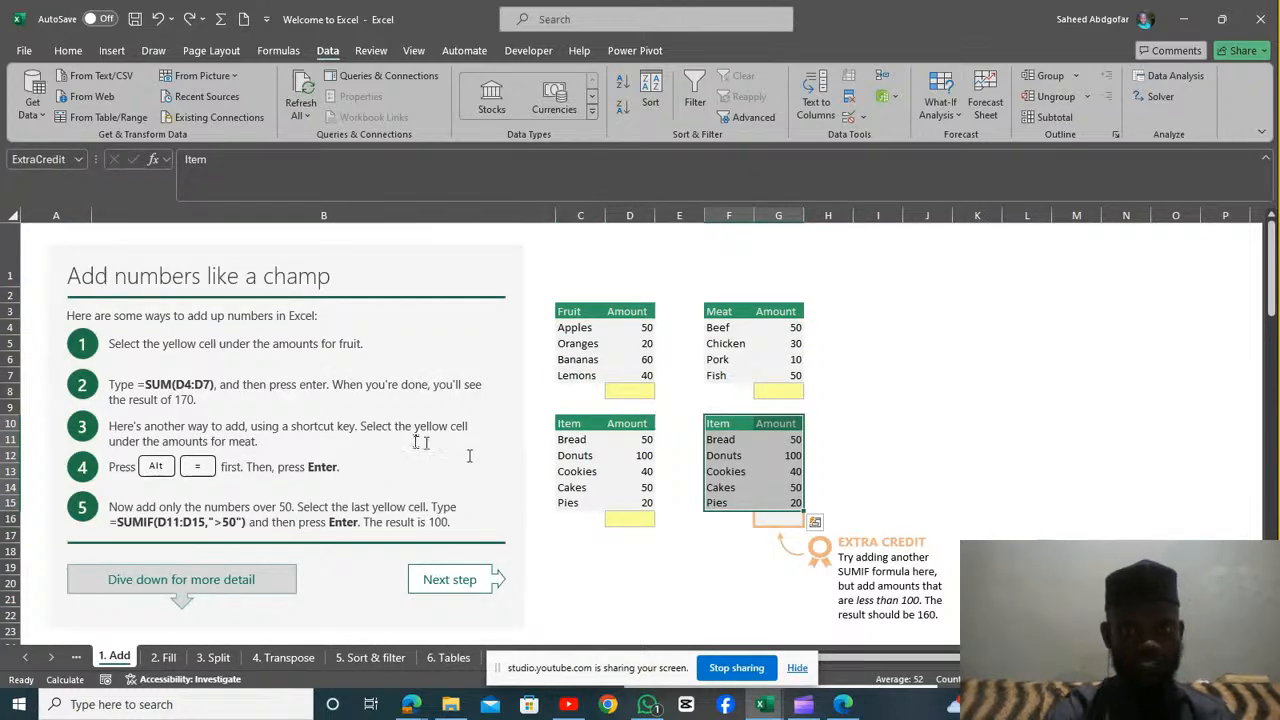
left_click(78, 159)
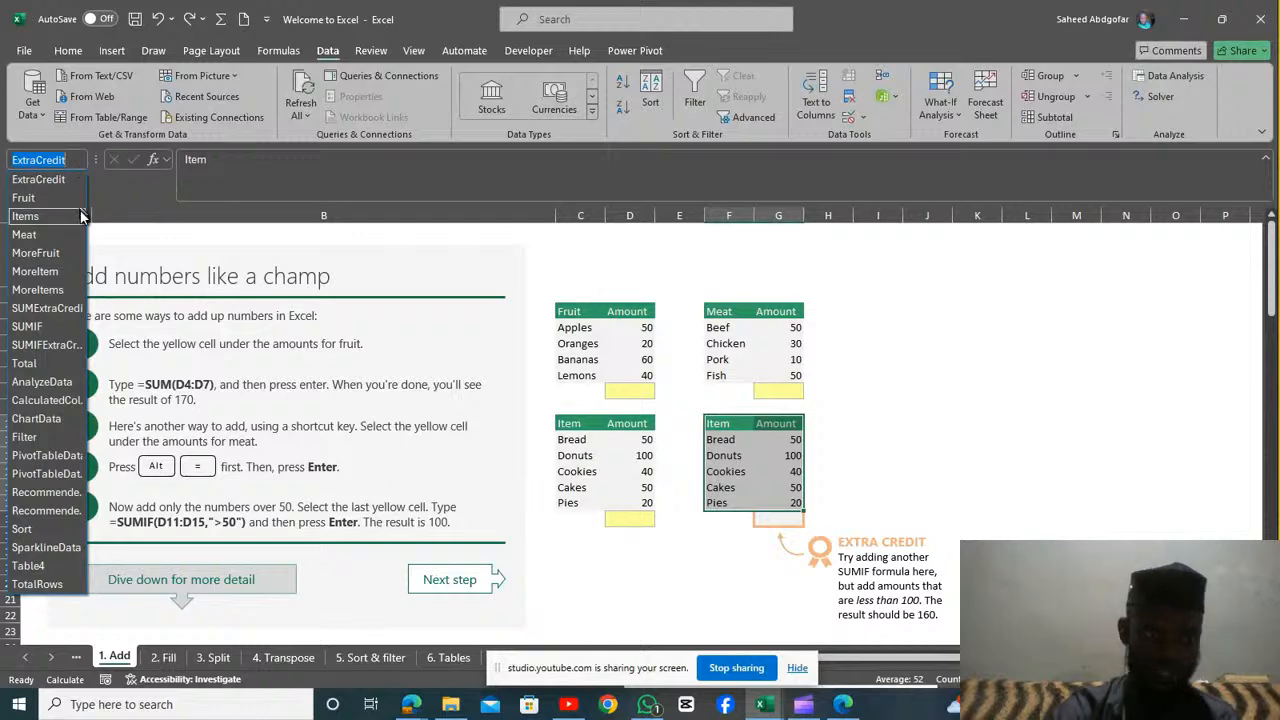
left_click(42, 566)
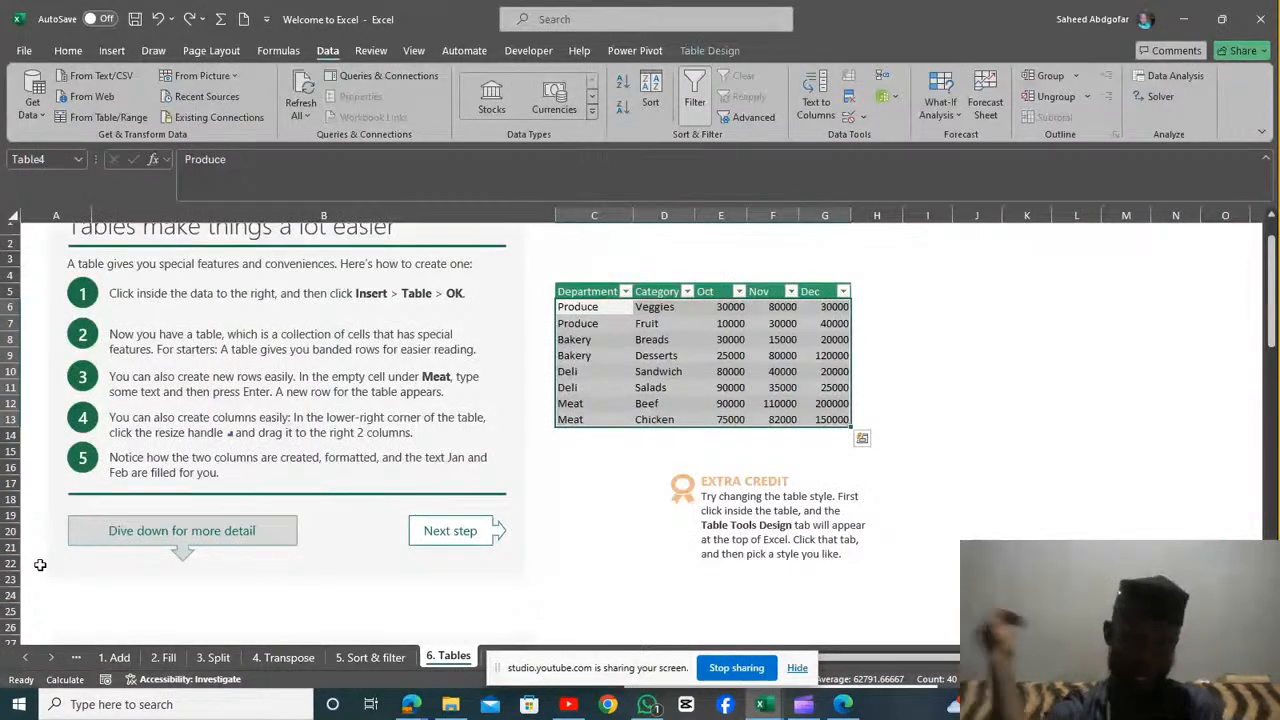
Uncover the sheet tabs and open the 7. Drop-downs sheet at its Insert a drop-down list exercise
left_click(555, 655)
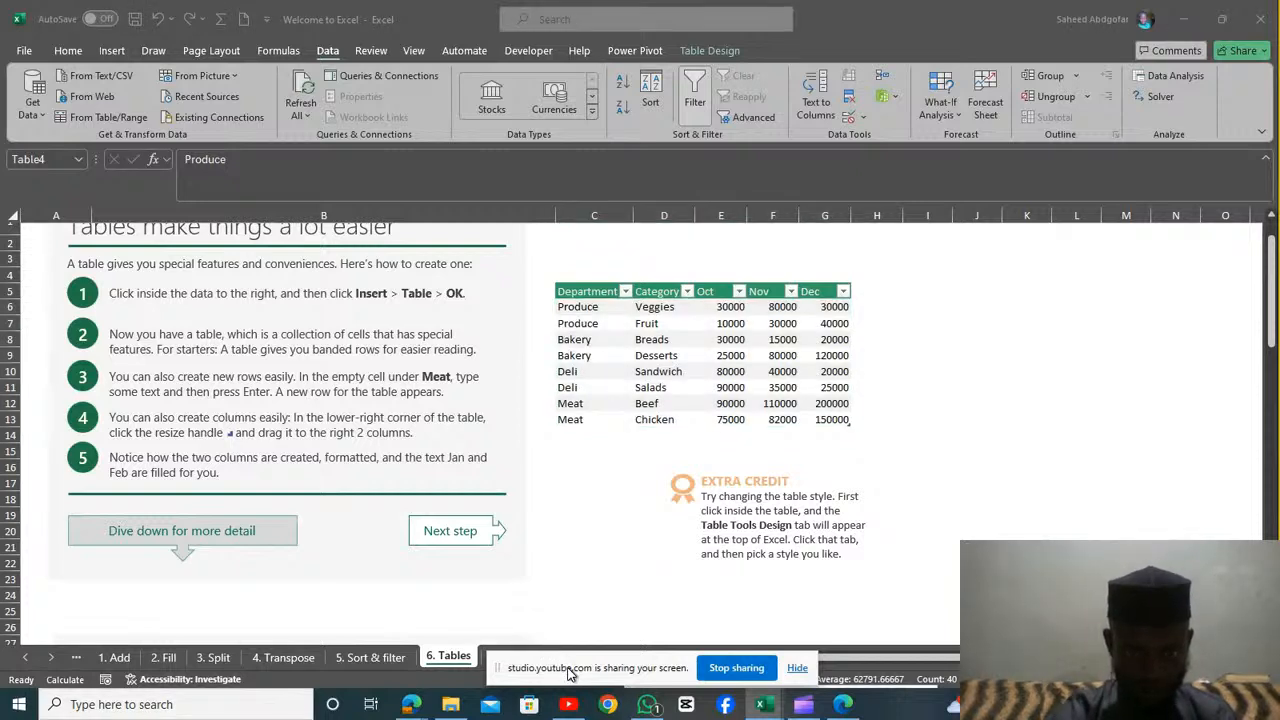
left_click_drag(574, 660, 594, 672)
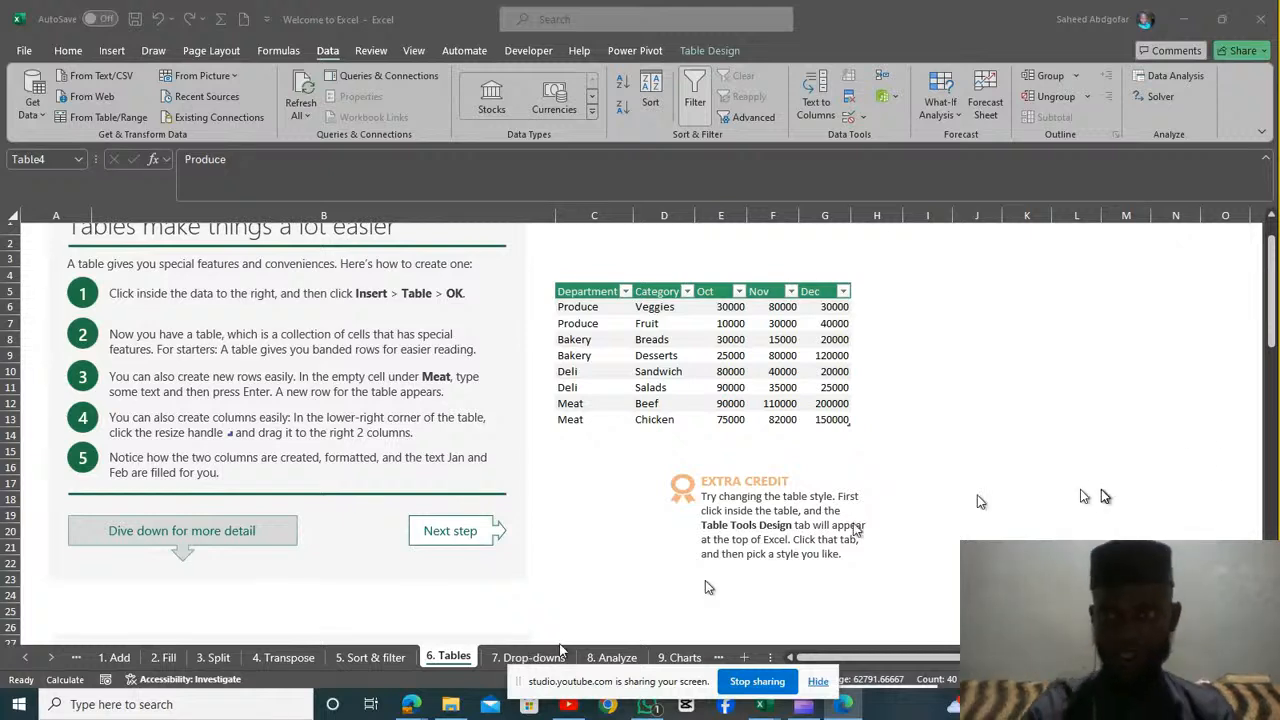
left_click(1275, 303)
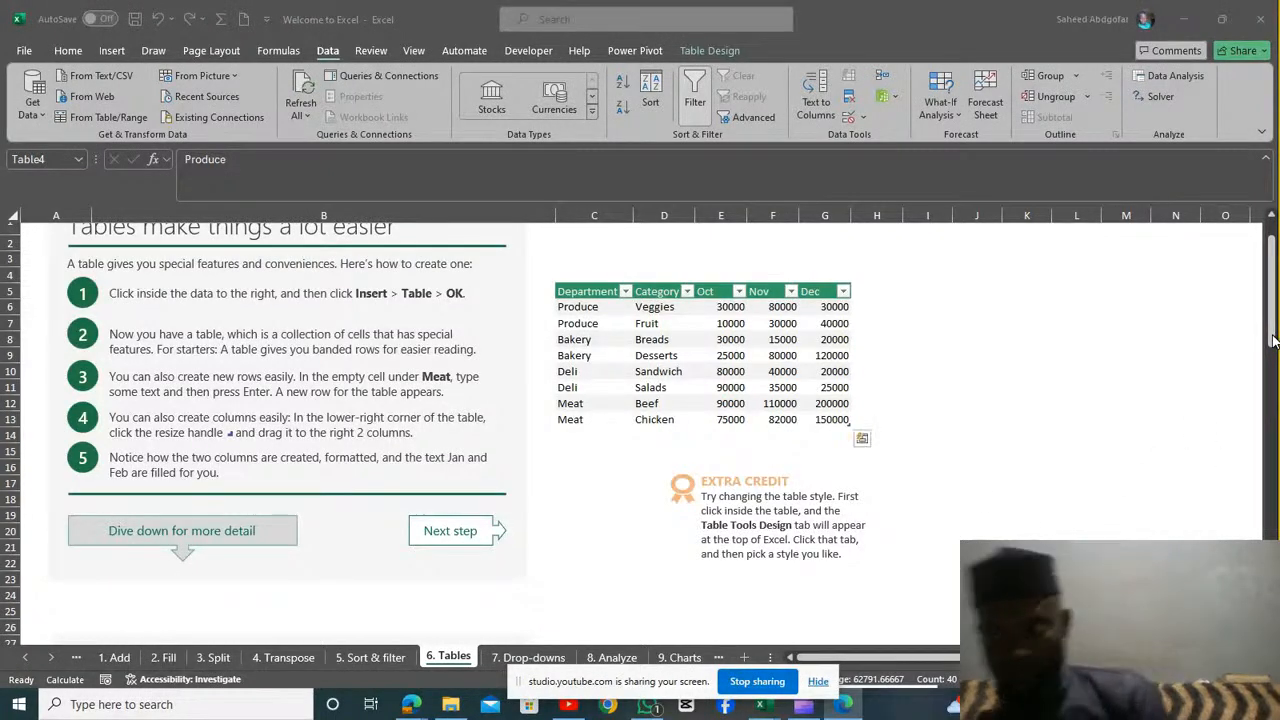
left_click(624, 356)
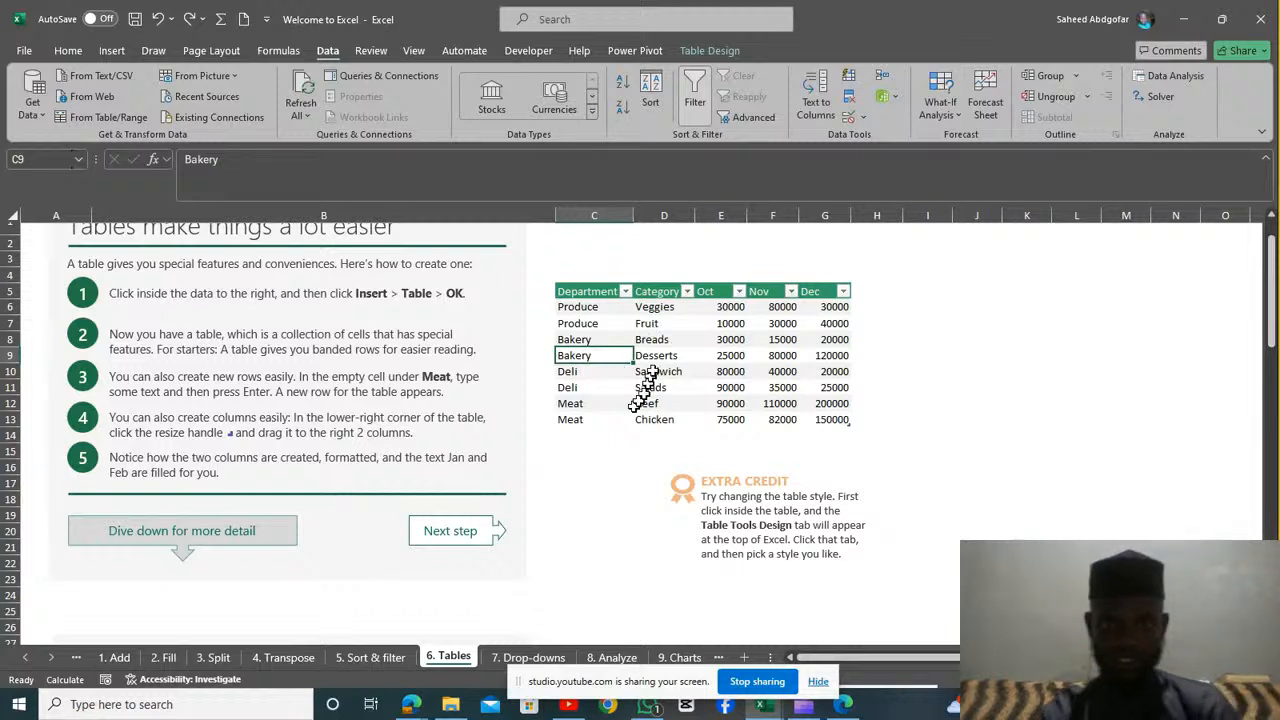
left_click(655, 310)
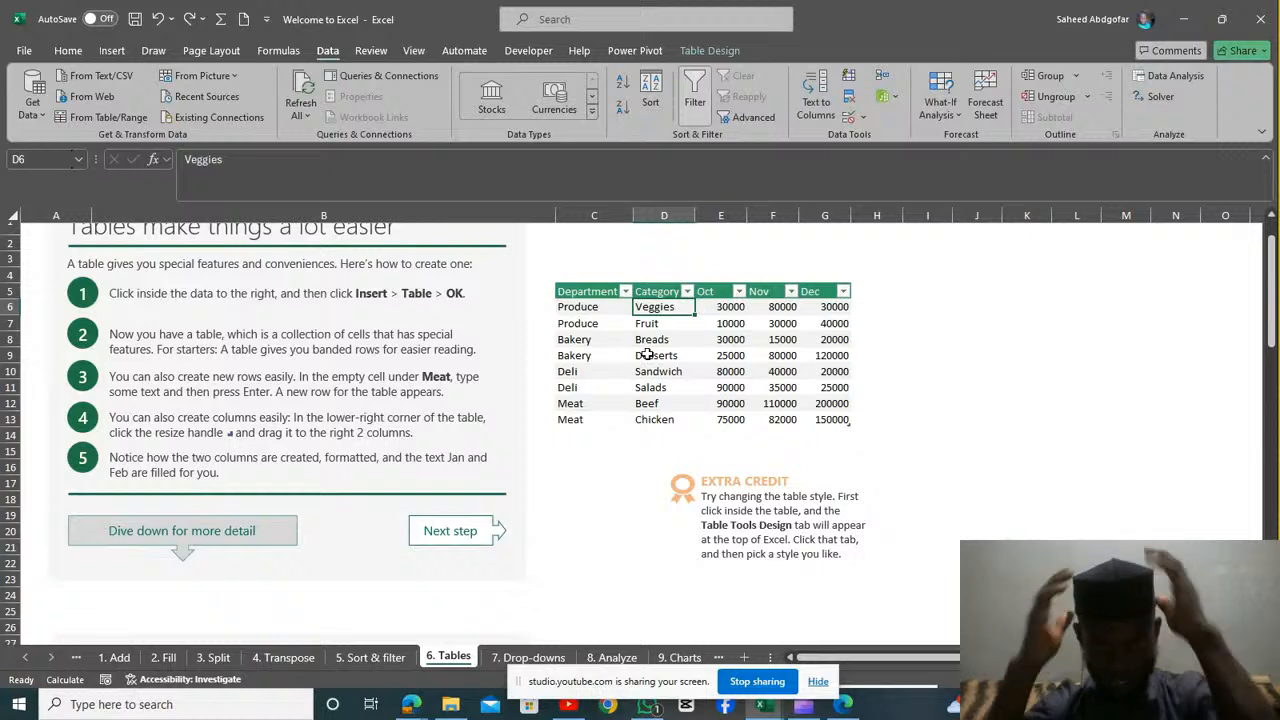
left_click(527, 663)
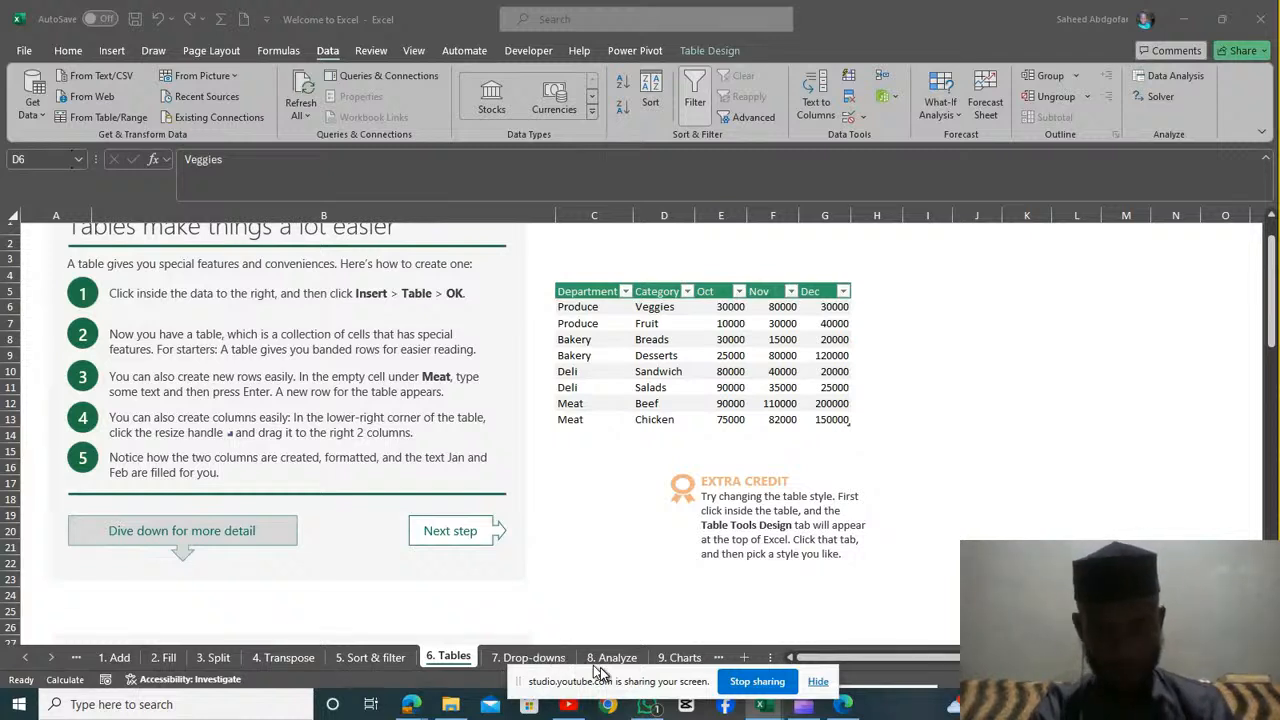
left_click_drag(618, 676, 622, 686)
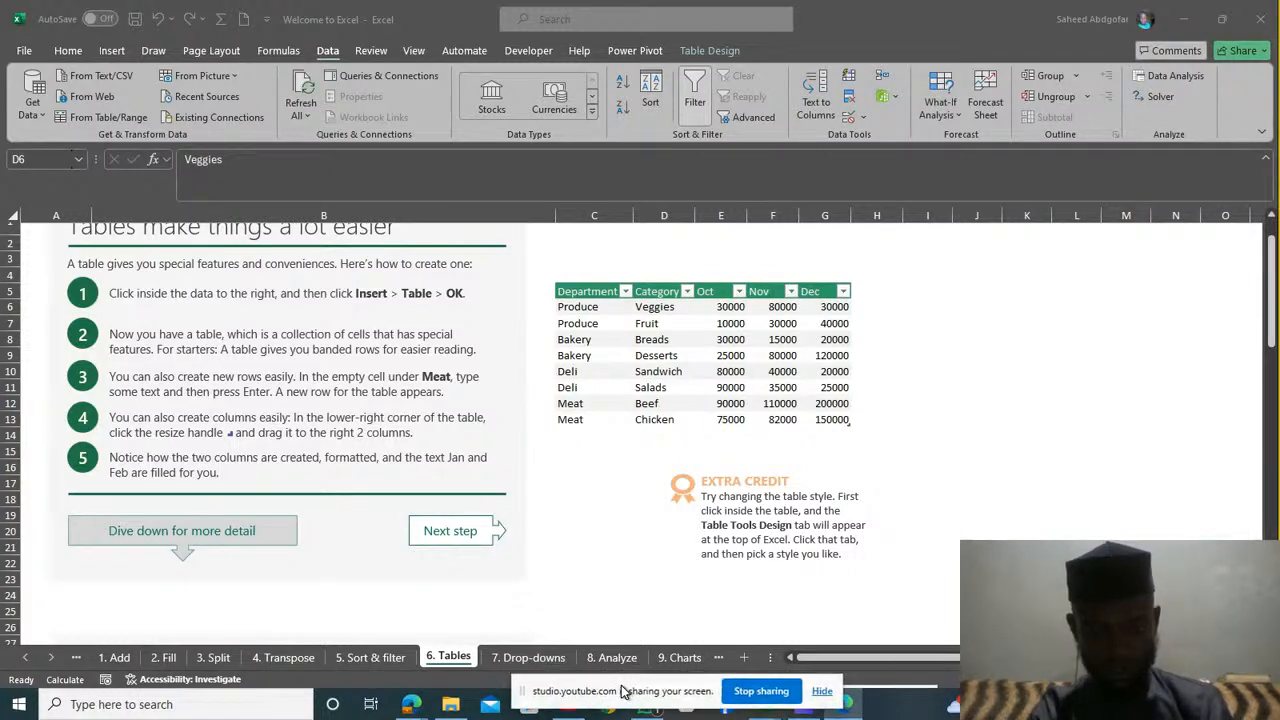
left_click(543, 660)
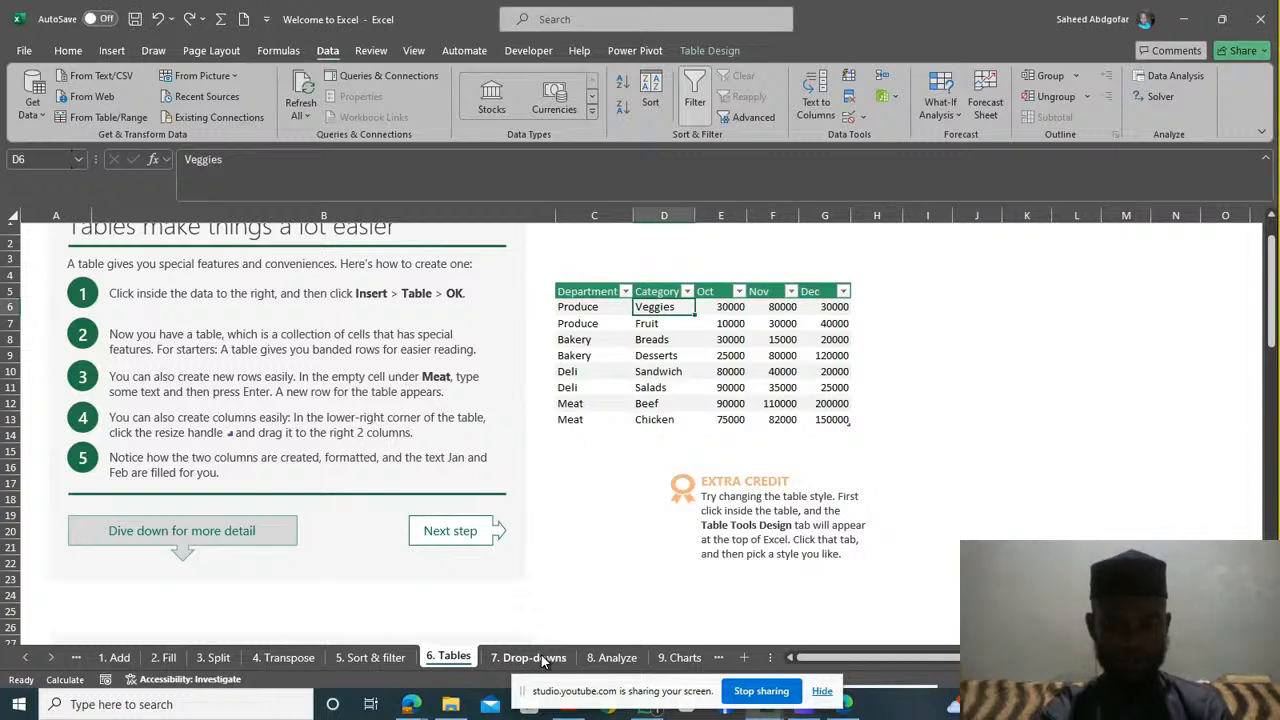
left_click(543, 660)
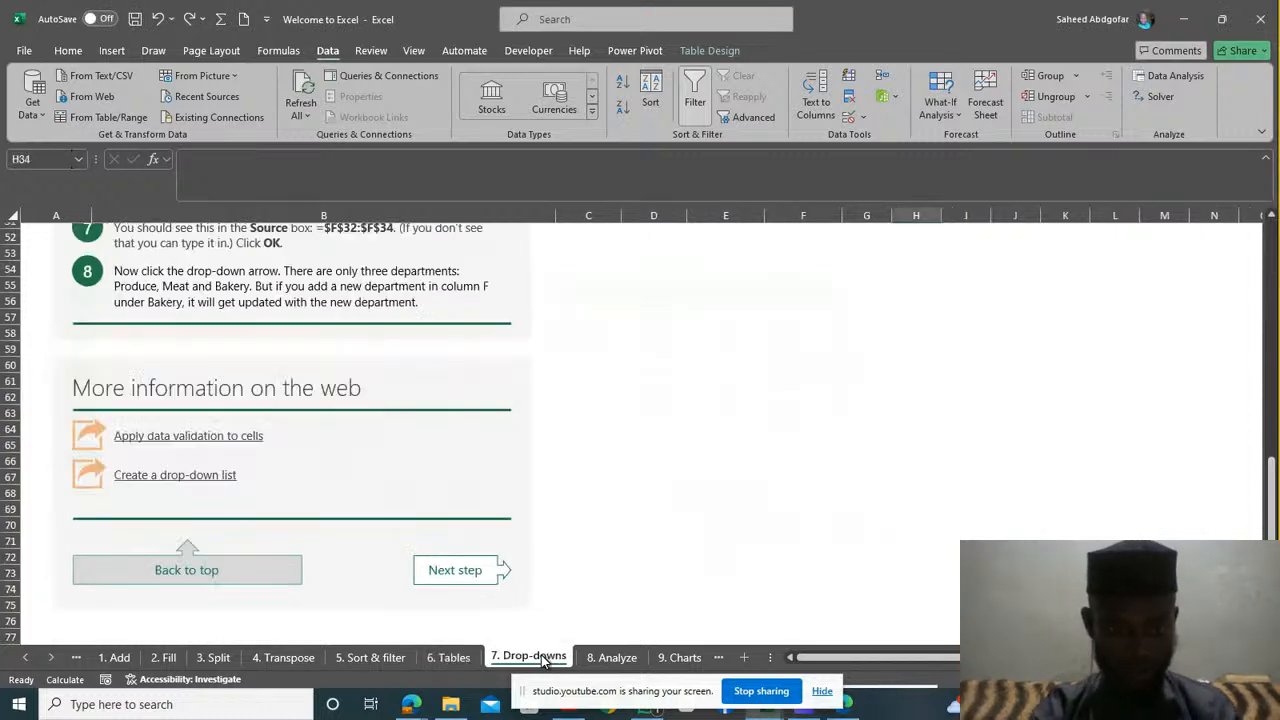
left_click(605, 578)
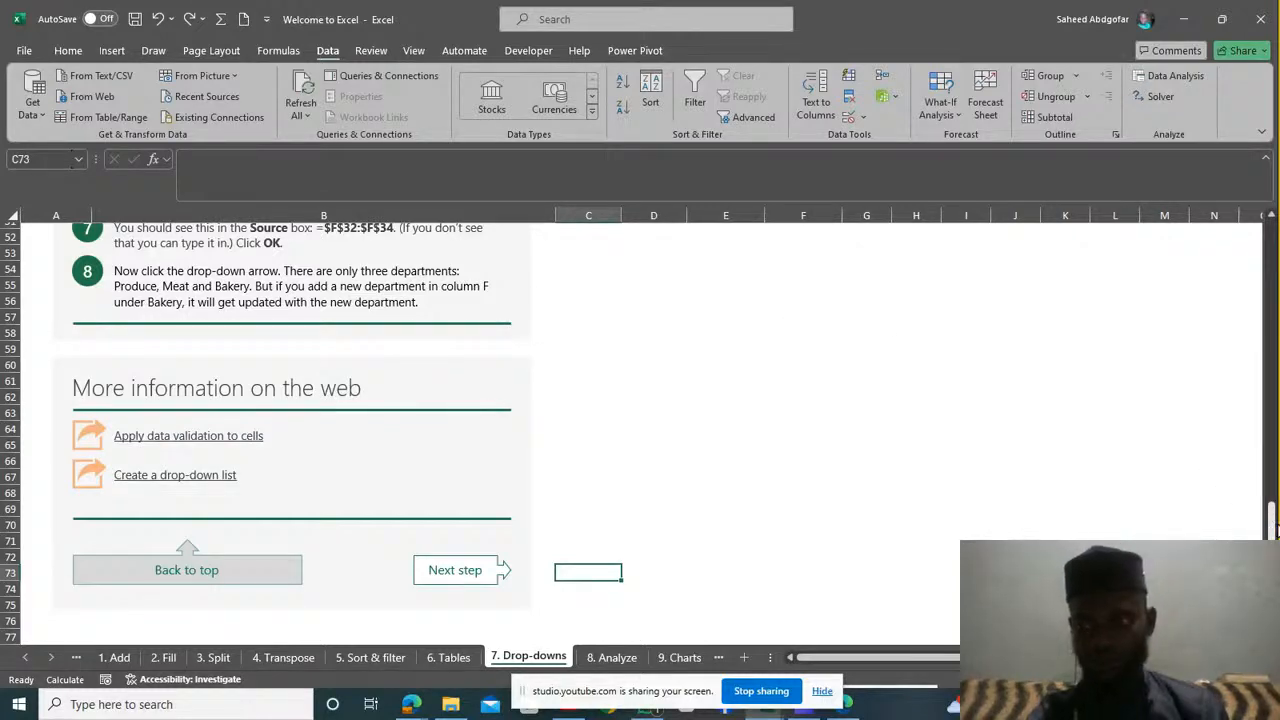
left_click_drag(1275, 530, 1275, 252)
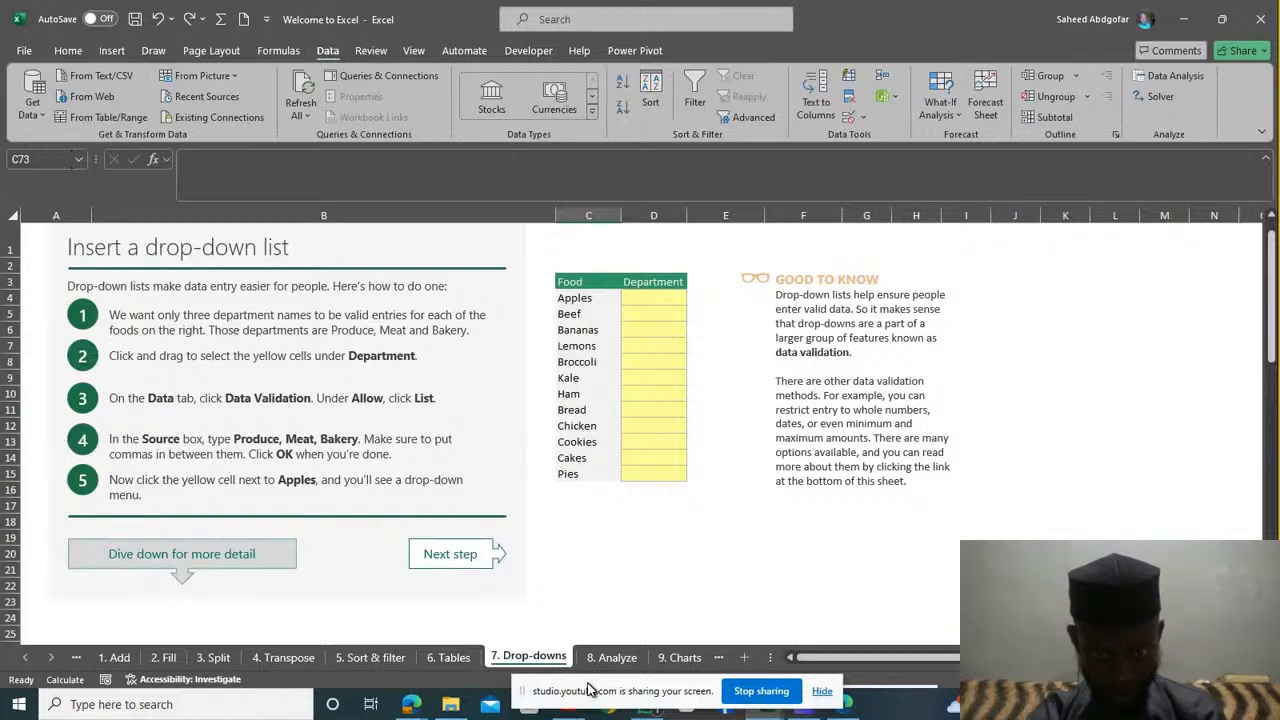
left_click_drag(590, 688, 596, 648)
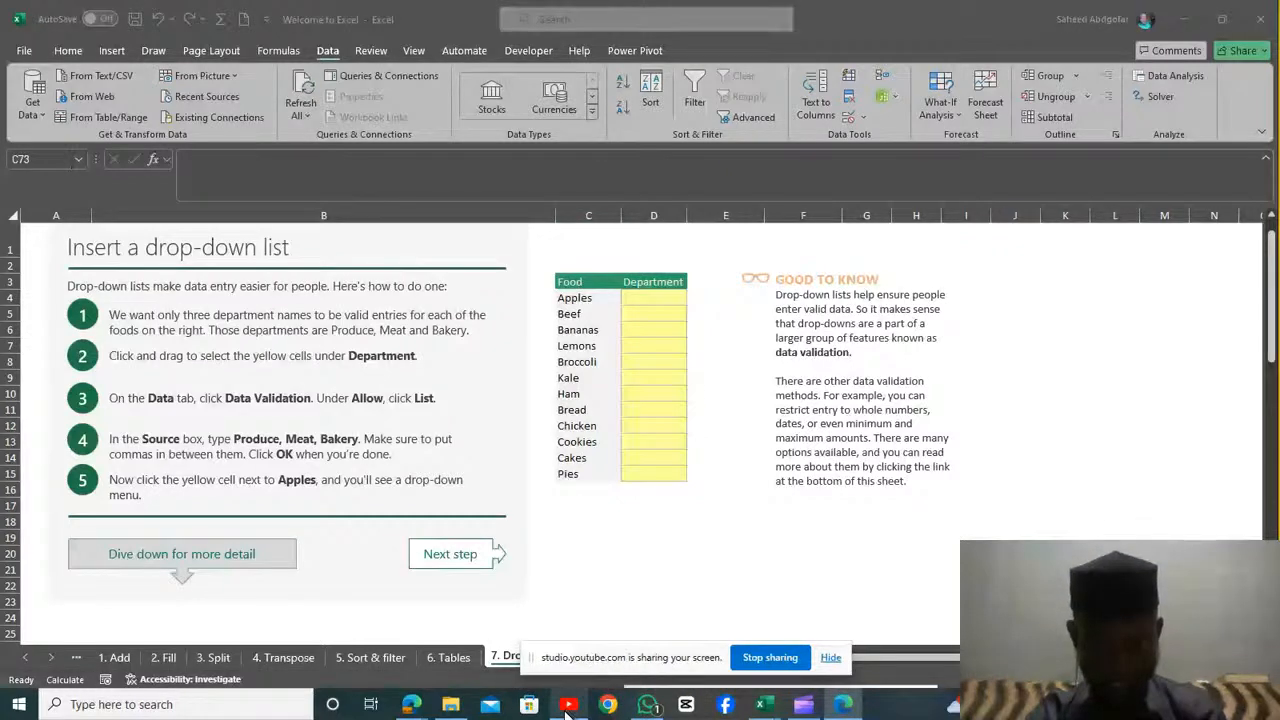
mouse_move(567, 706)
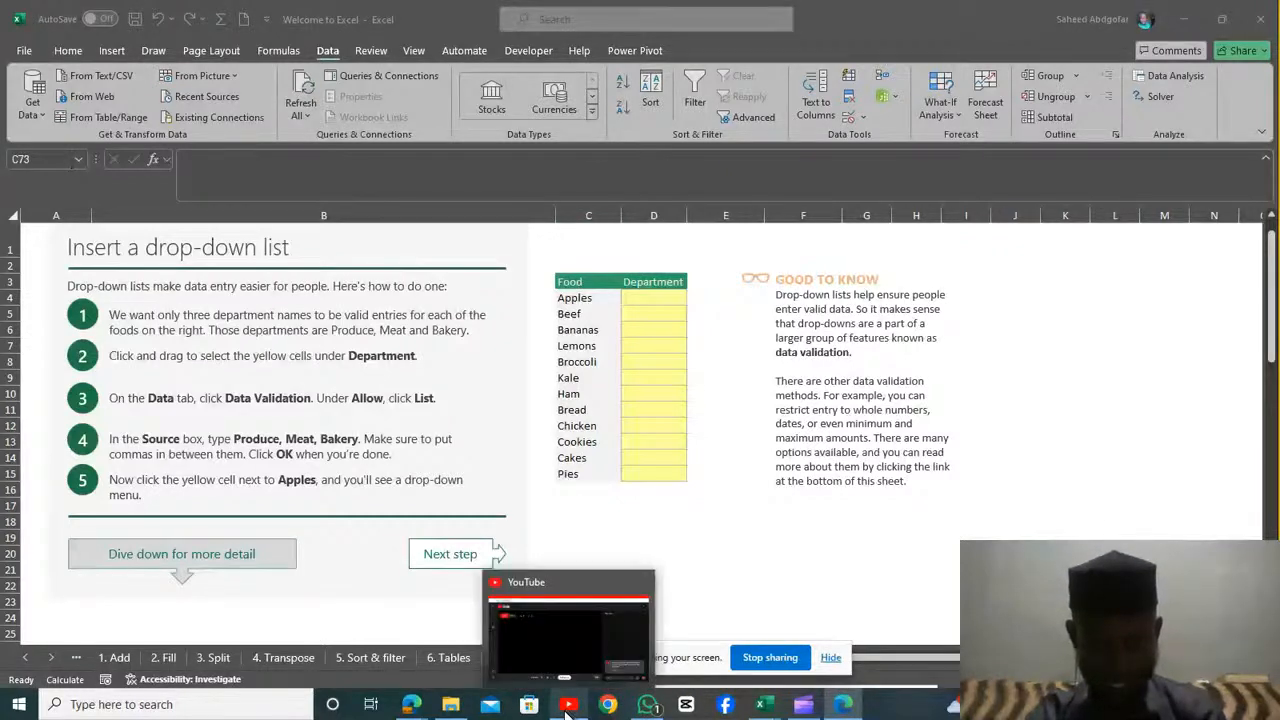
left_click(569, 654)
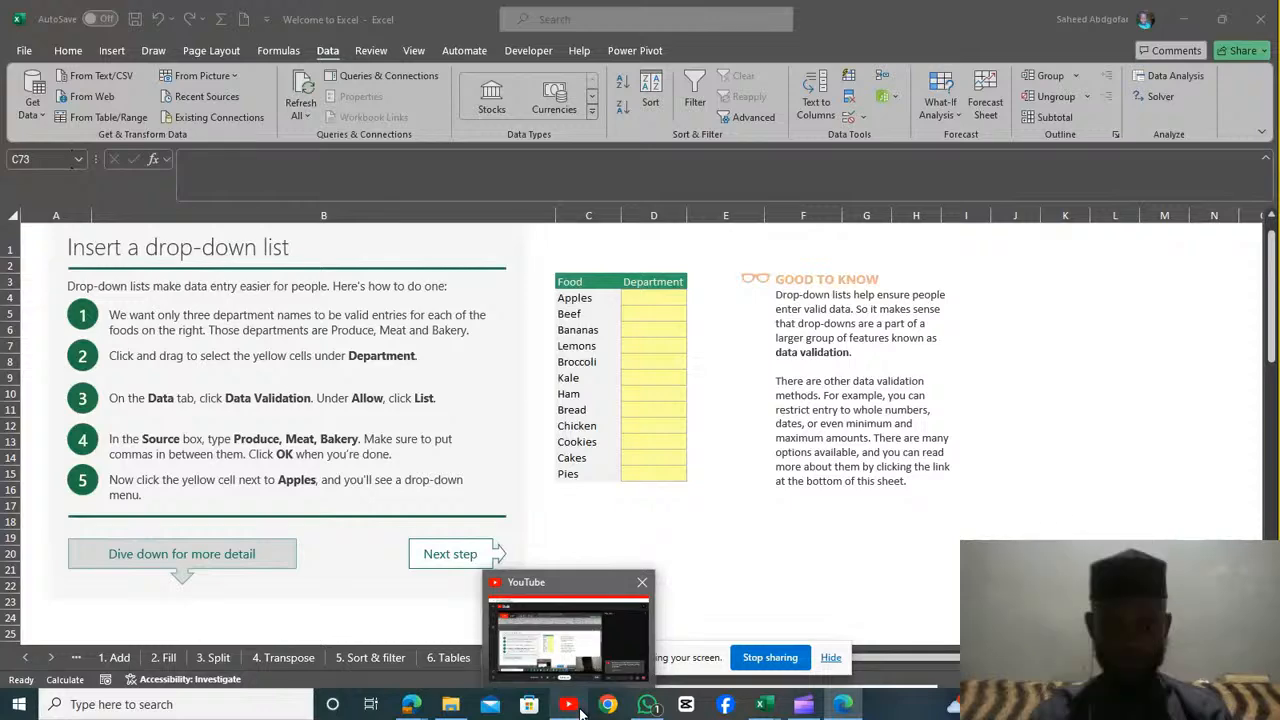
mouse_move(648, 704)
mouse_move(675, 600)
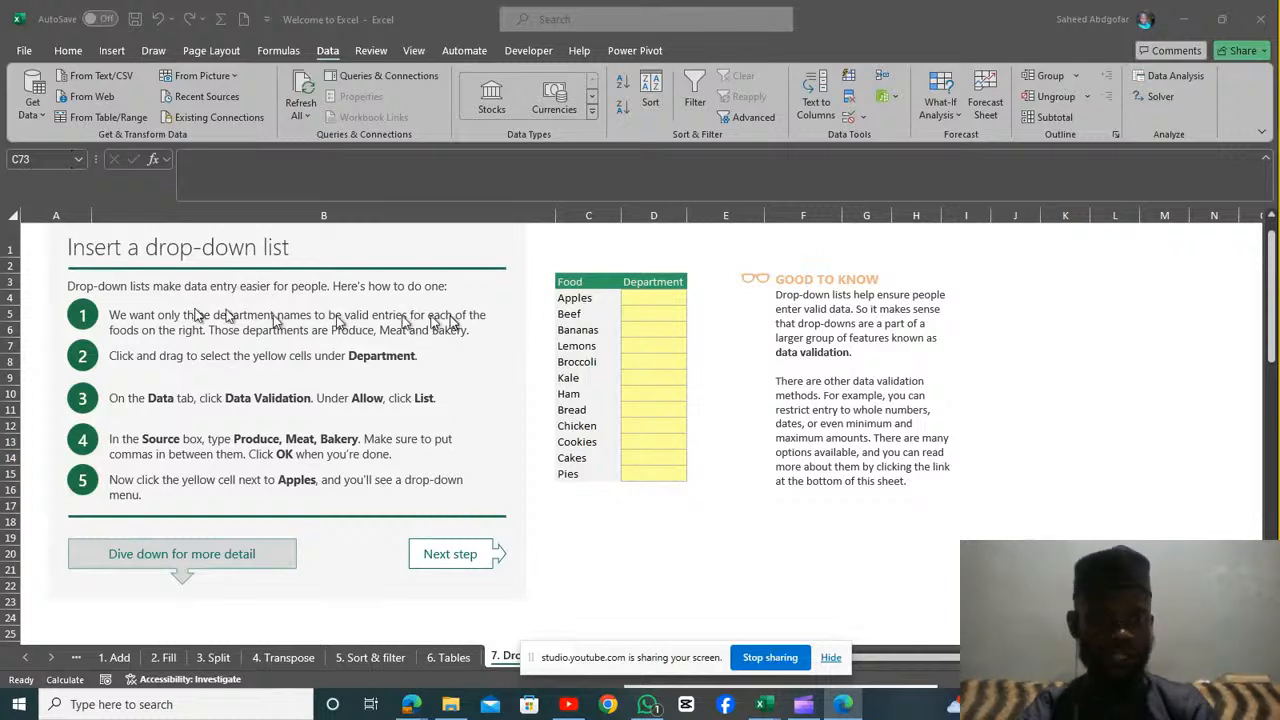
Select the yellow Department cells D4:D15 beside the food names and open the Data Validation settings for them
left_click(636, 297)
left_click_drag(639, 297, 657, 473)
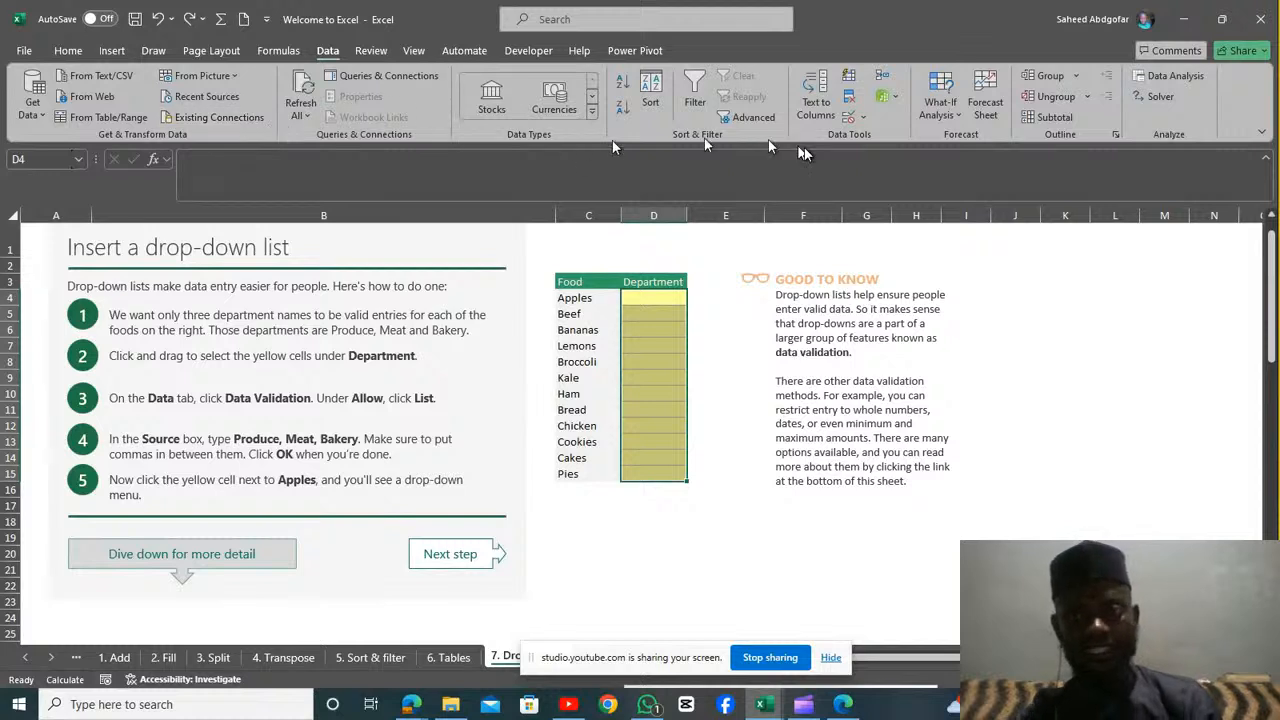
left_click(863, 120)
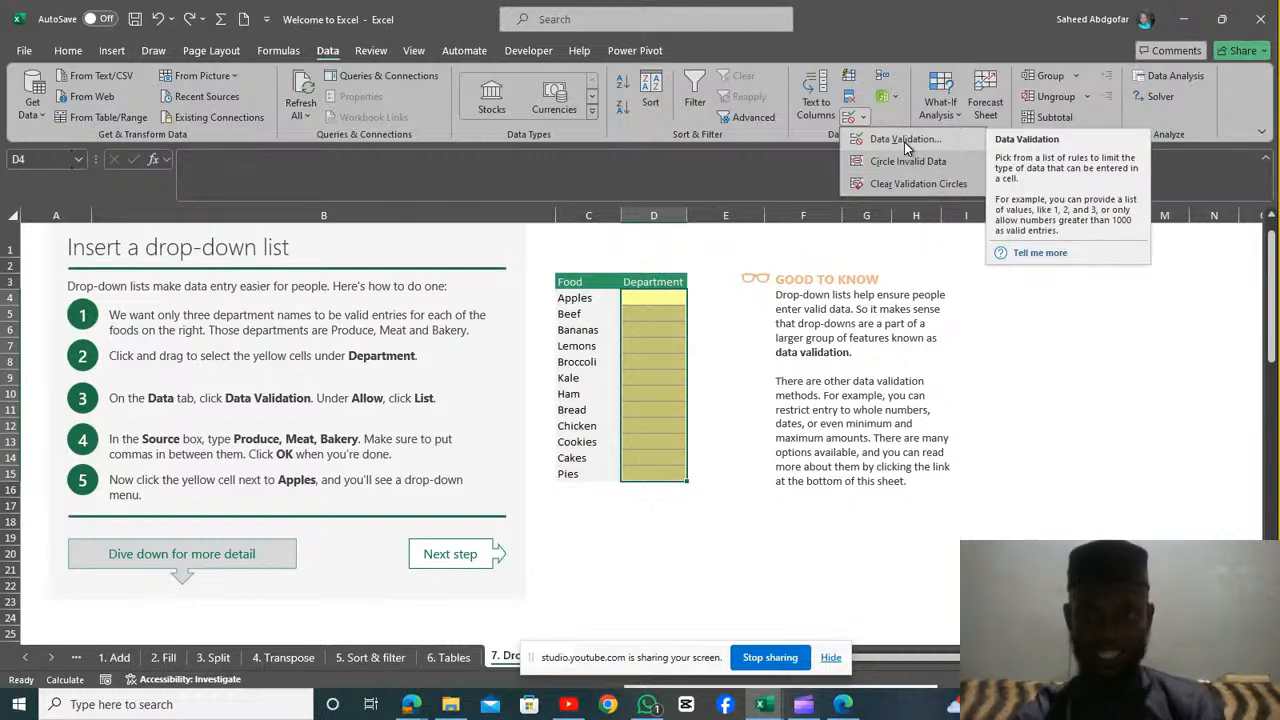
left_click(904, 141)
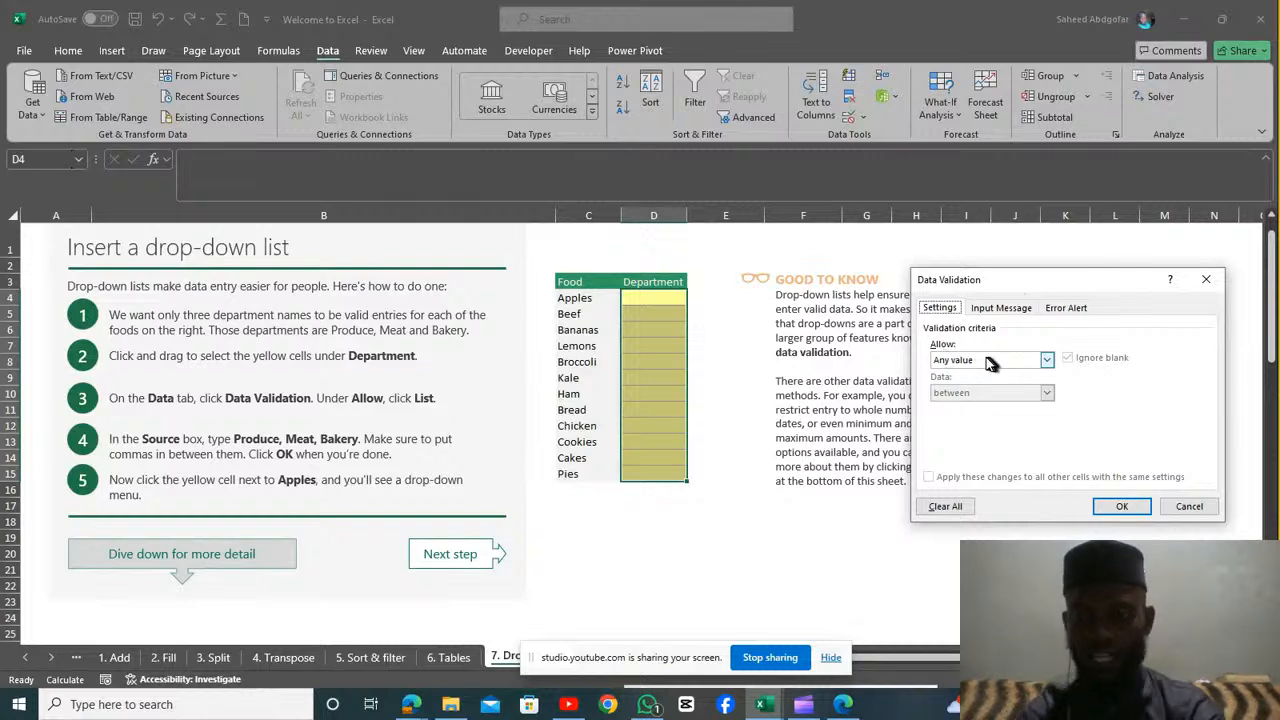
Set the validation criteria of the selected Department cells to allow a List, moving the dialog closer to the food table
left_click(1047, 360)
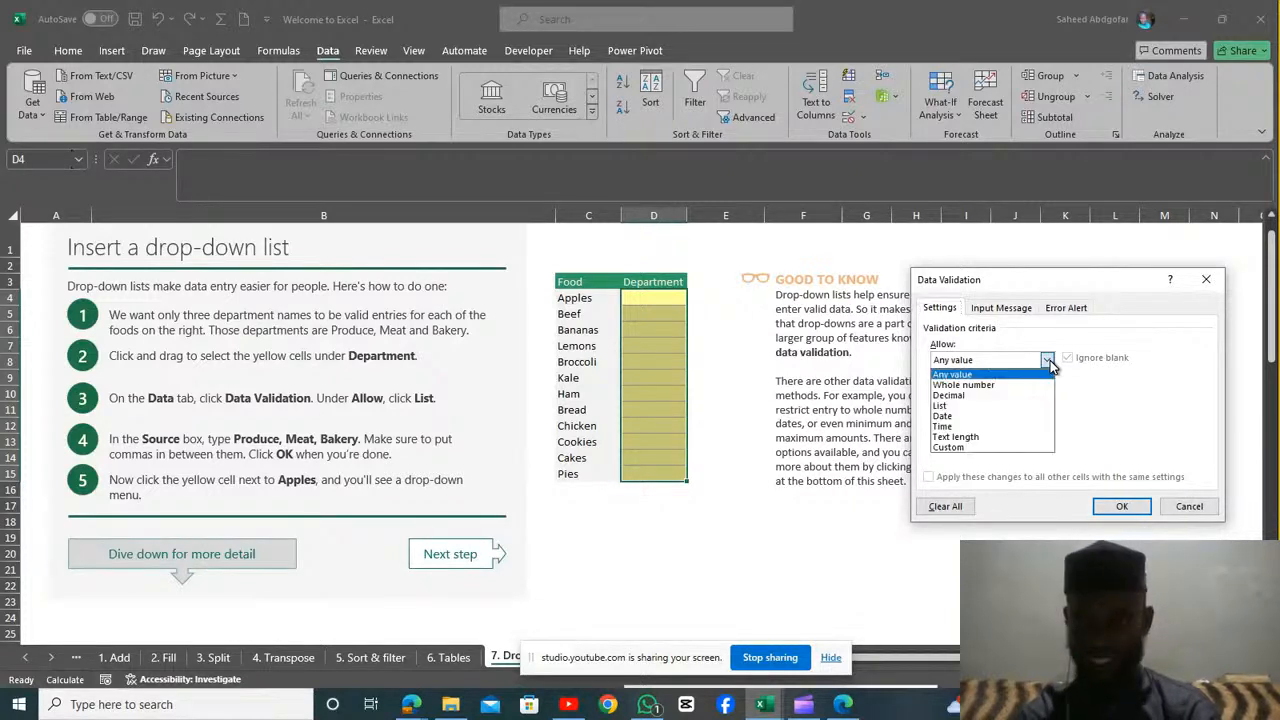
left_click(1073, 285)
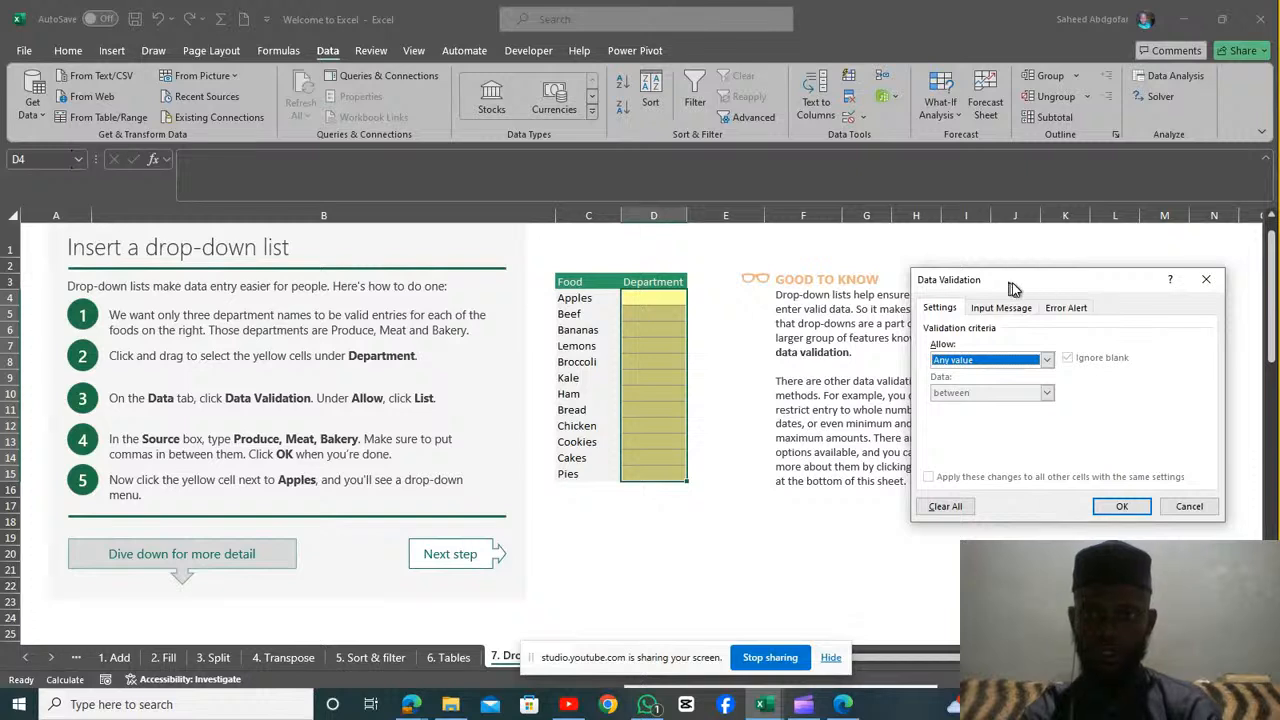
left_click_drag(1030, 289, 988, 275)
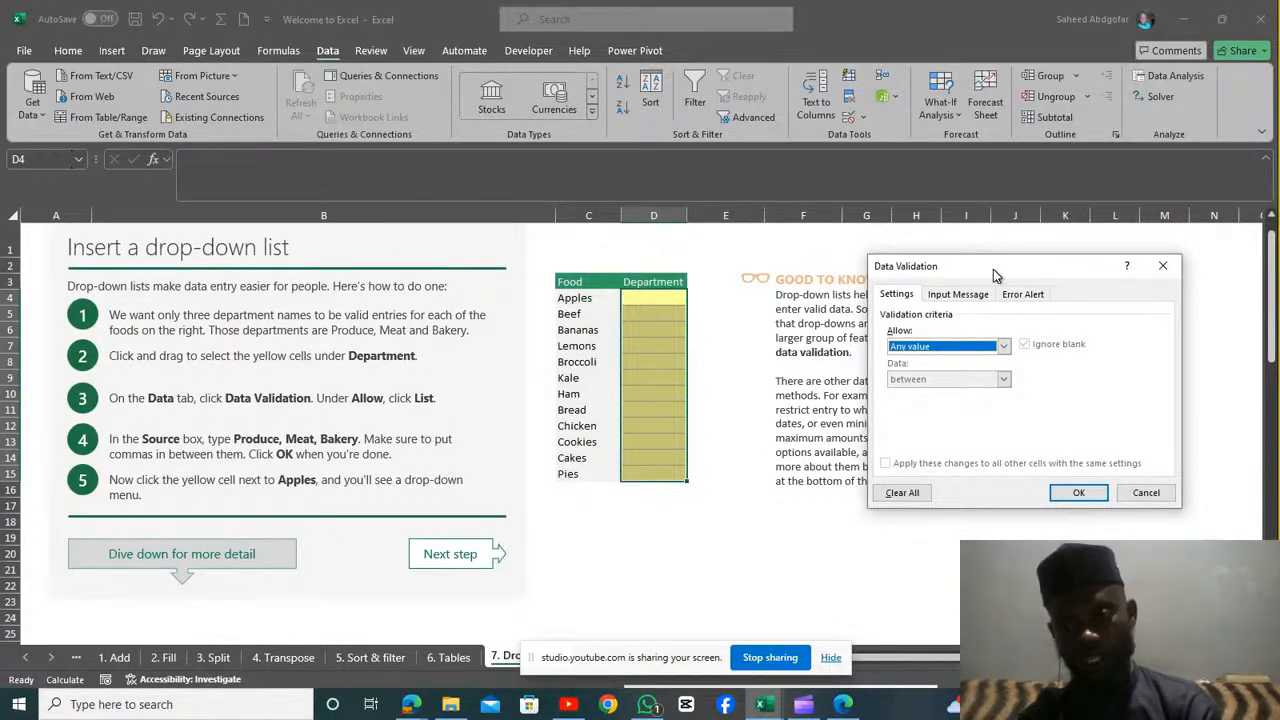
left_click_drag(993, 269, 950, 276)
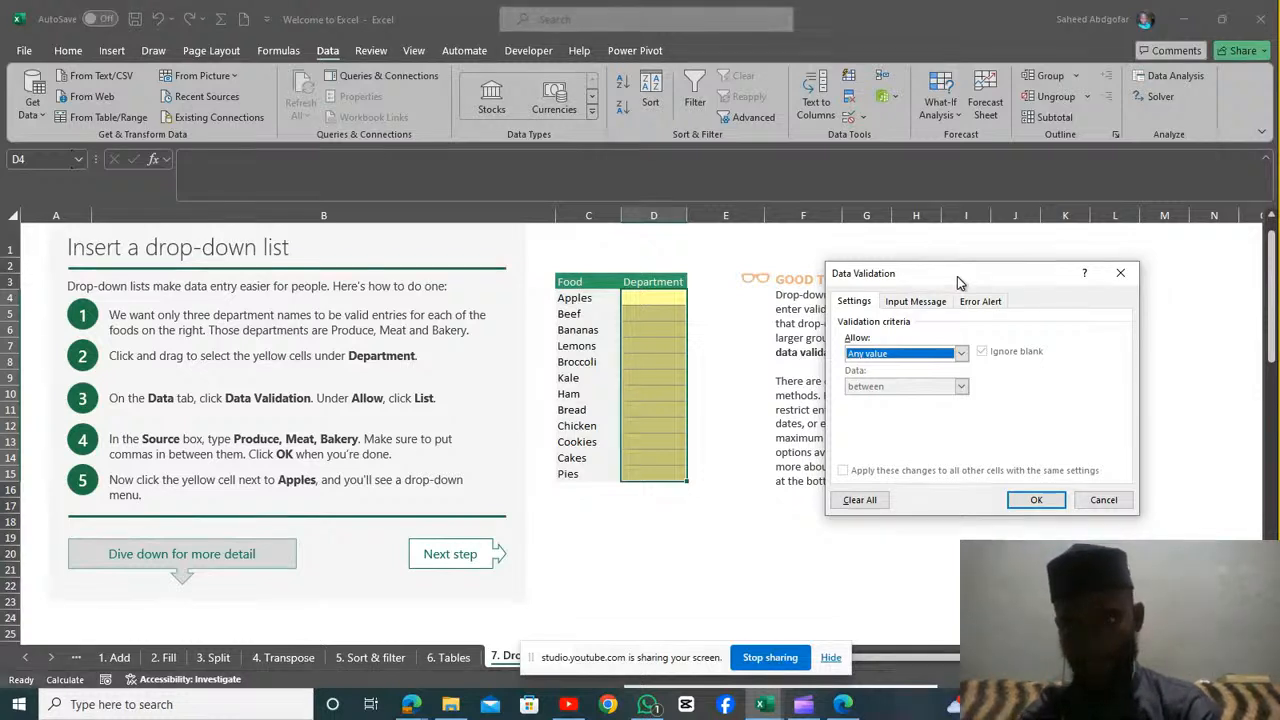
left_click_drag(956, 281, 969, 279)
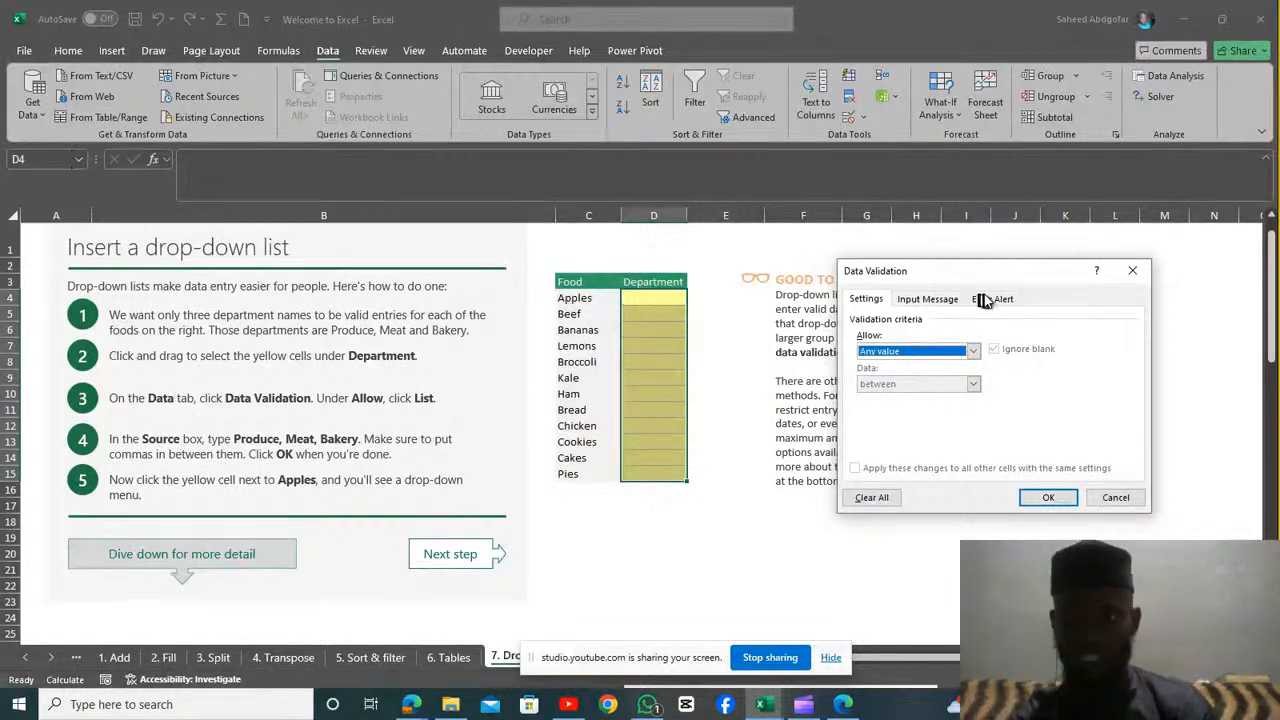
left_click(973, 356)
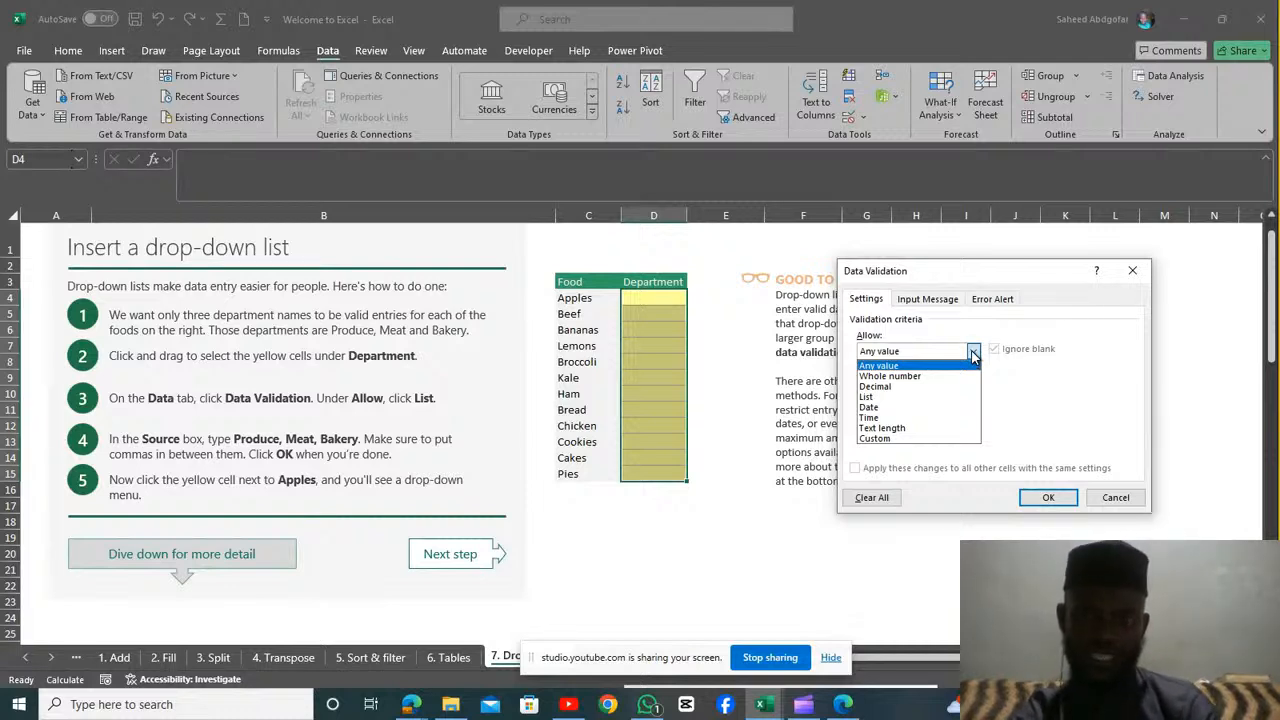
left_click(897, 398)
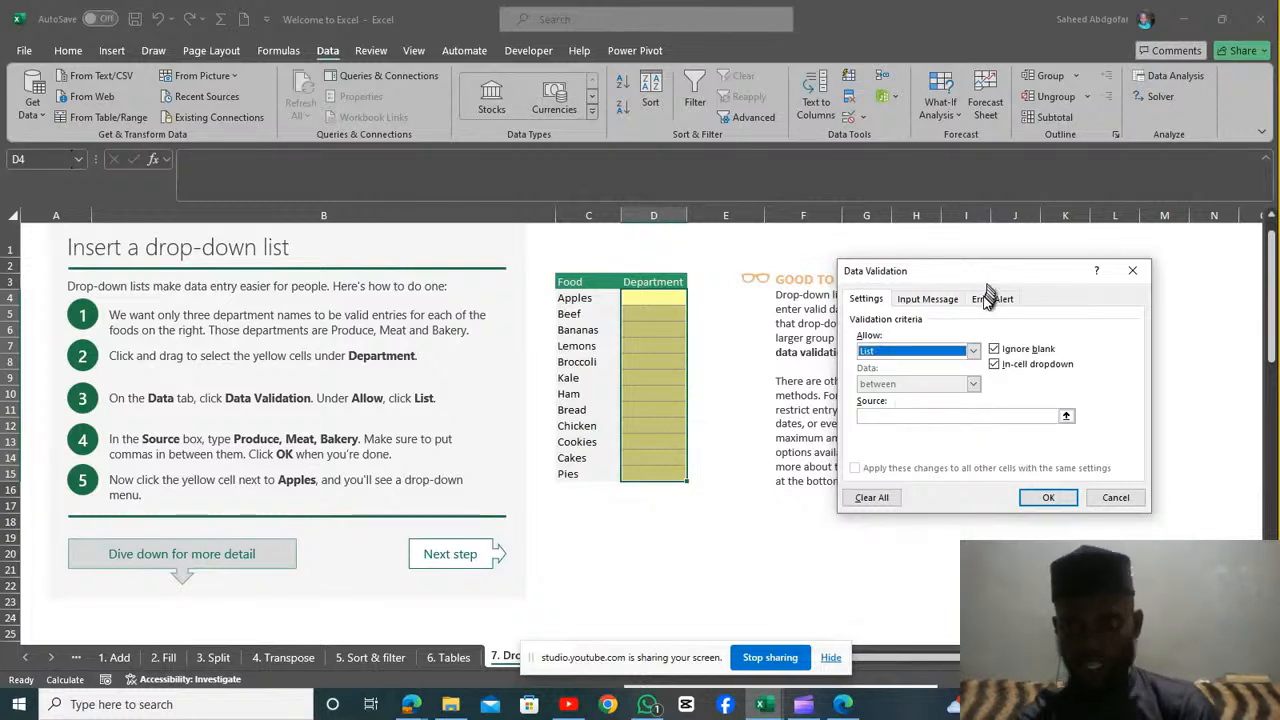
Enter Produce, Meat, Bakery as the list source and apply the validation to the yellow Department cells
left_click(1024, 418)
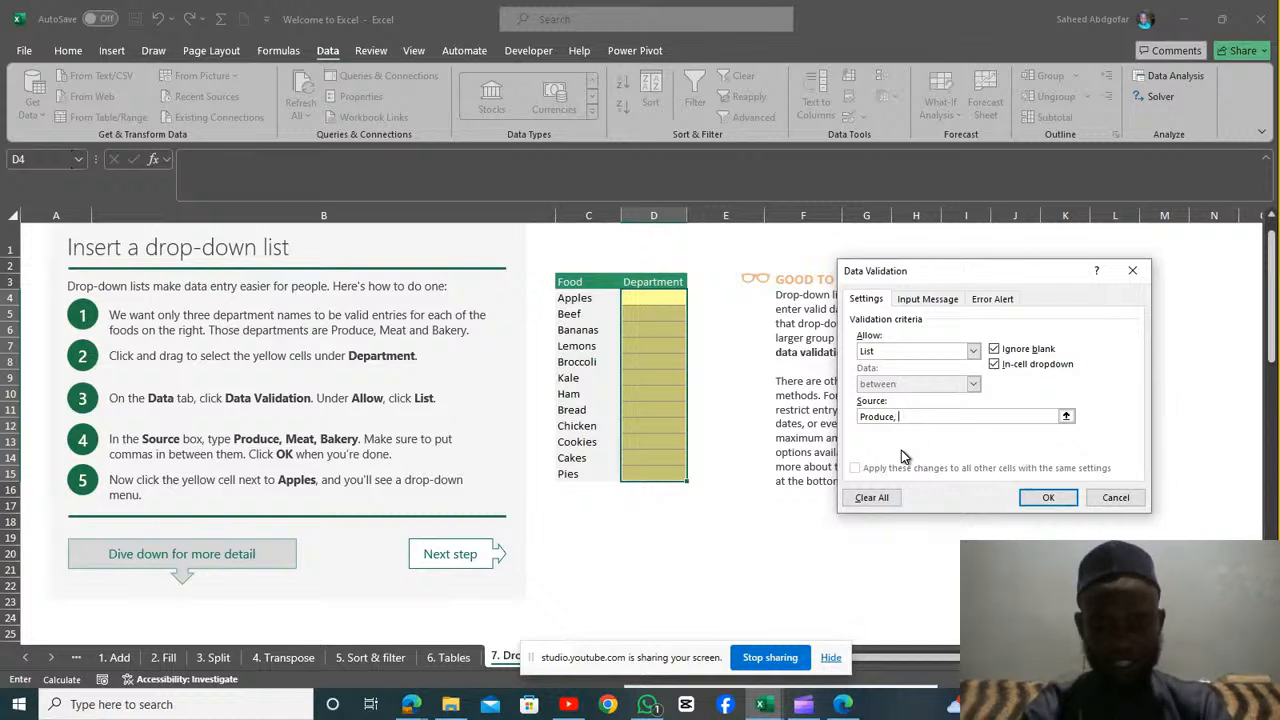
type("Meat")
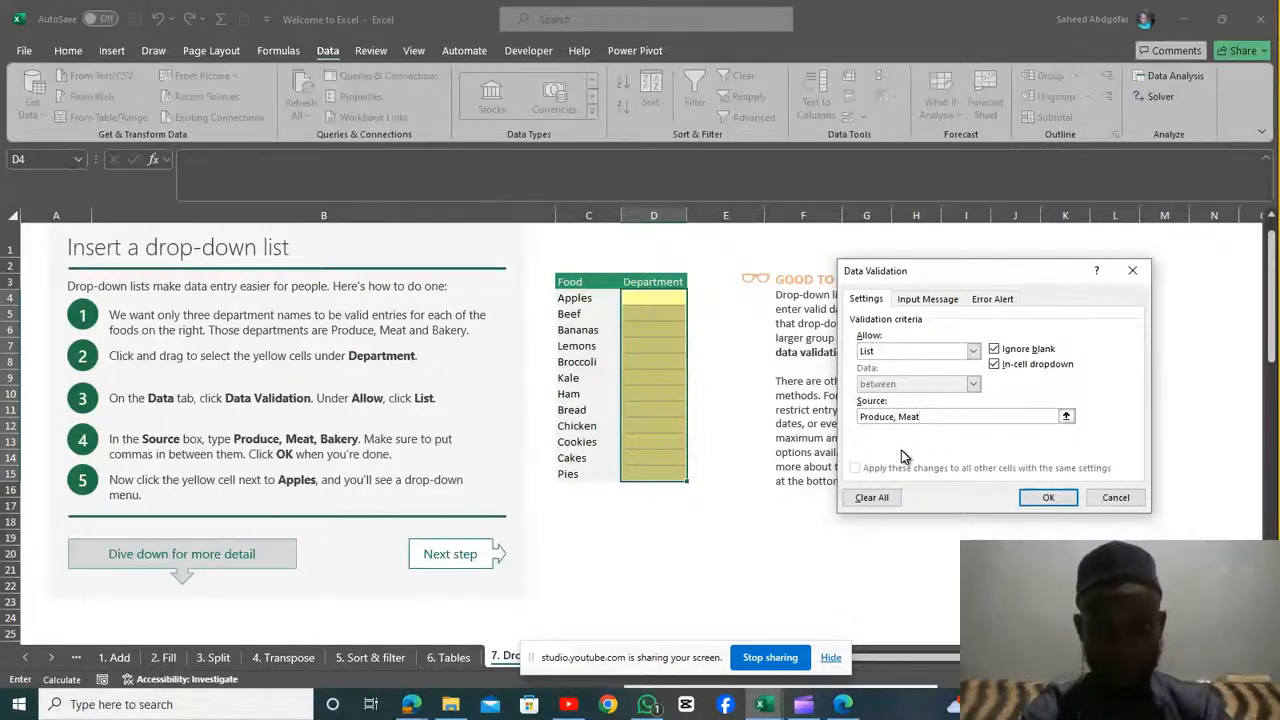
type(", ")
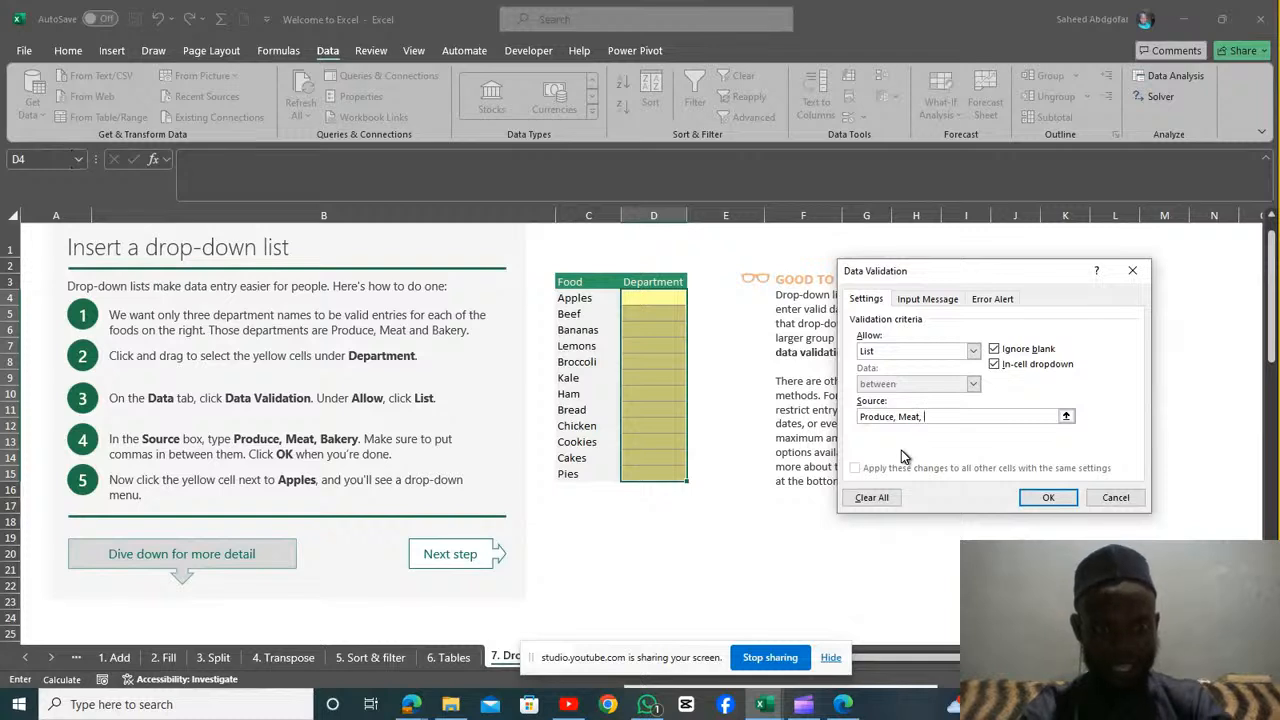
type("Bak")
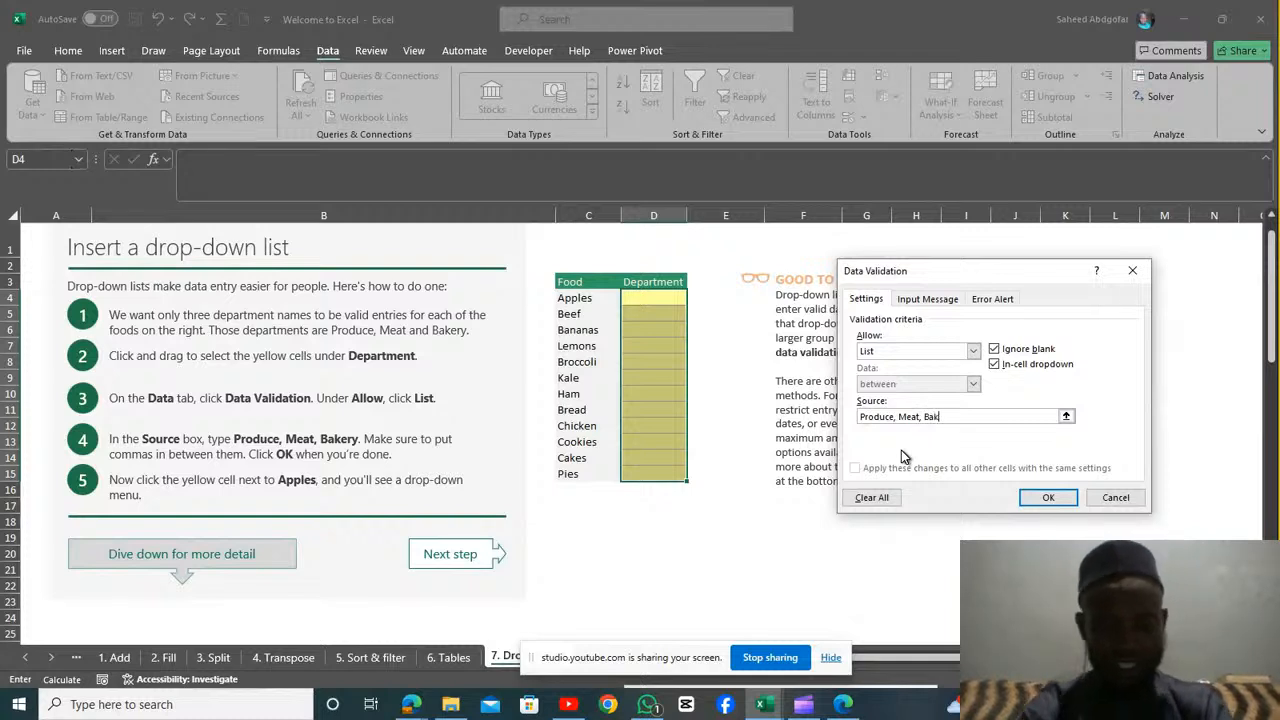
type("ery")
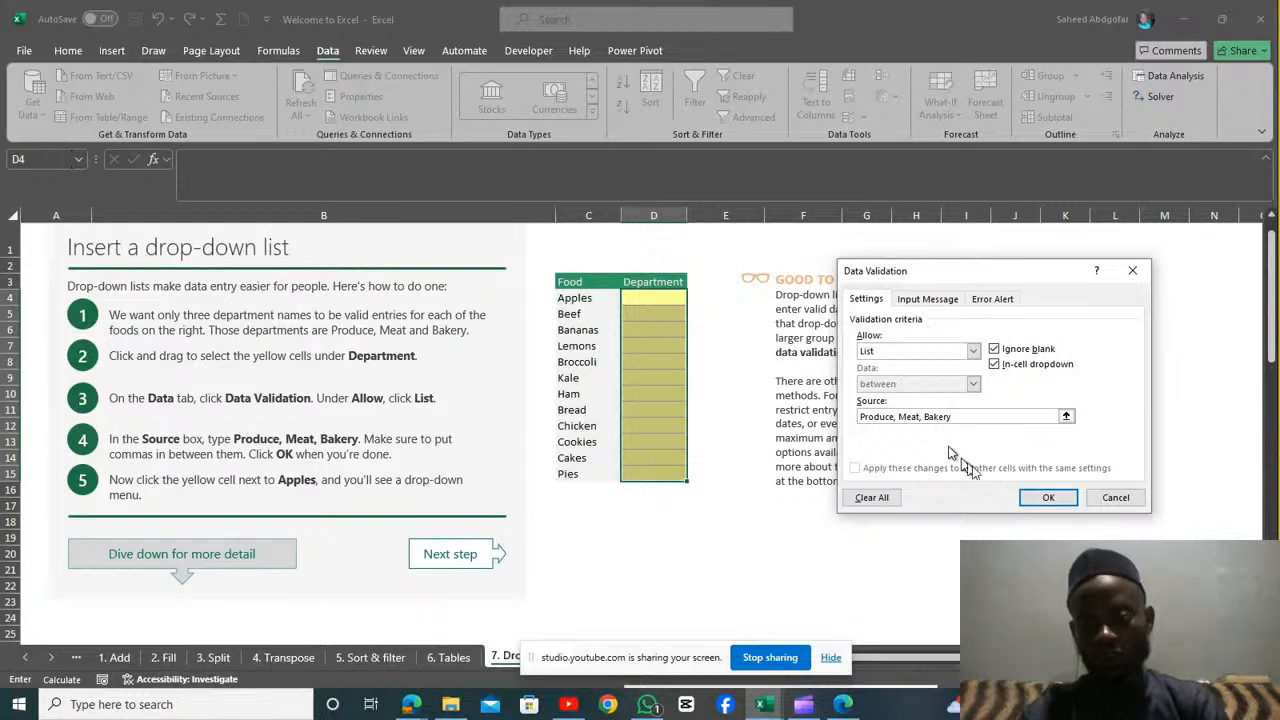
left_click(1044, 498)
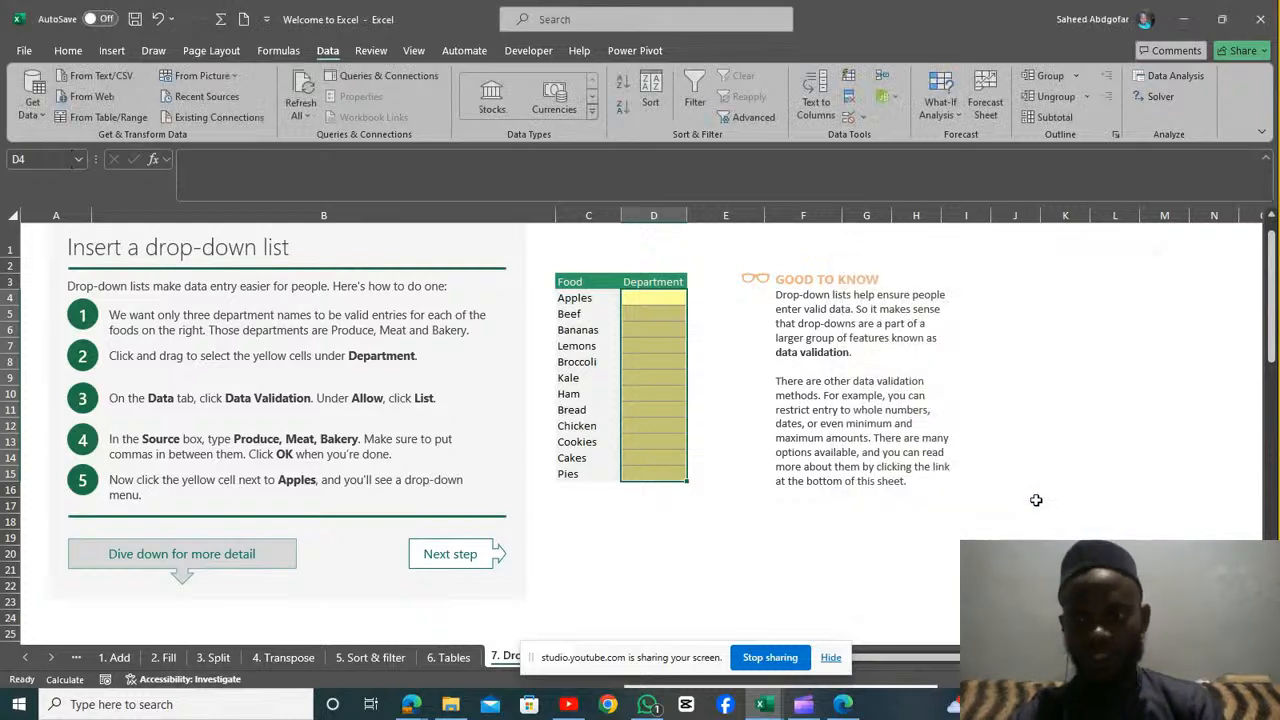
Check the drop-down choices offered in the Department cell beside Apples without choosing one
left_click(700, 313)
left_click(659, 300)
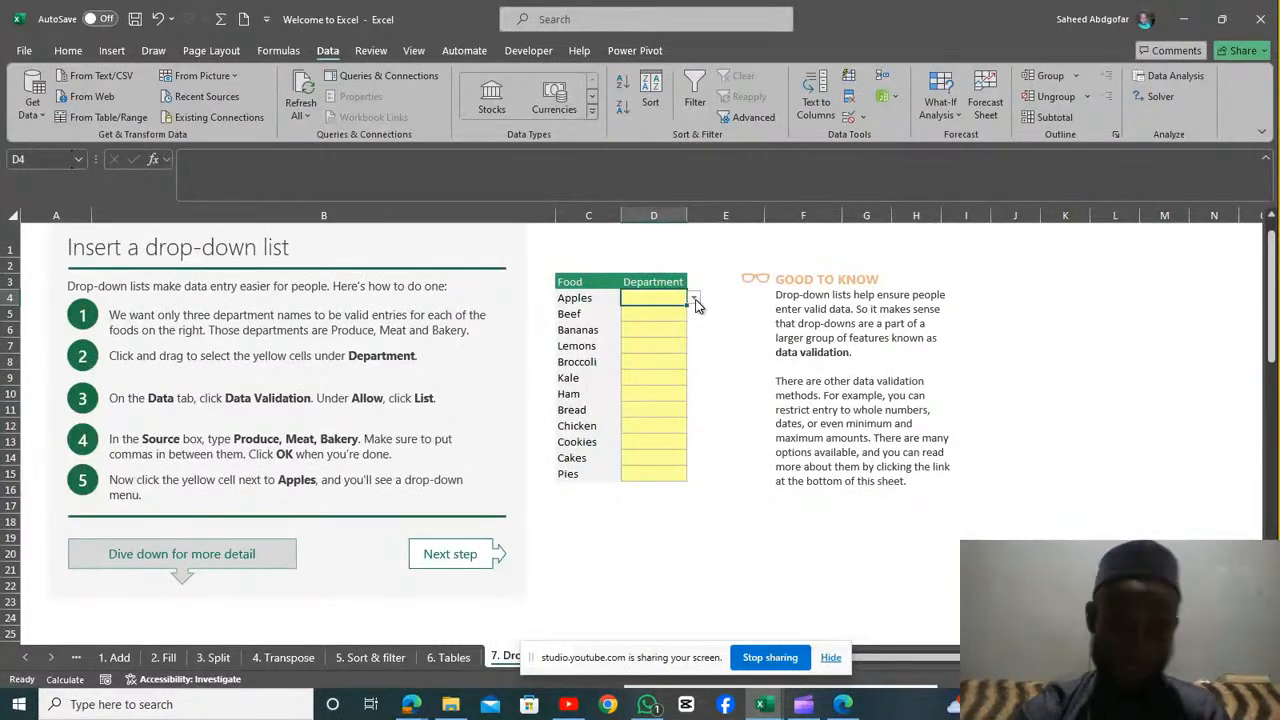
left_click(694, 299)
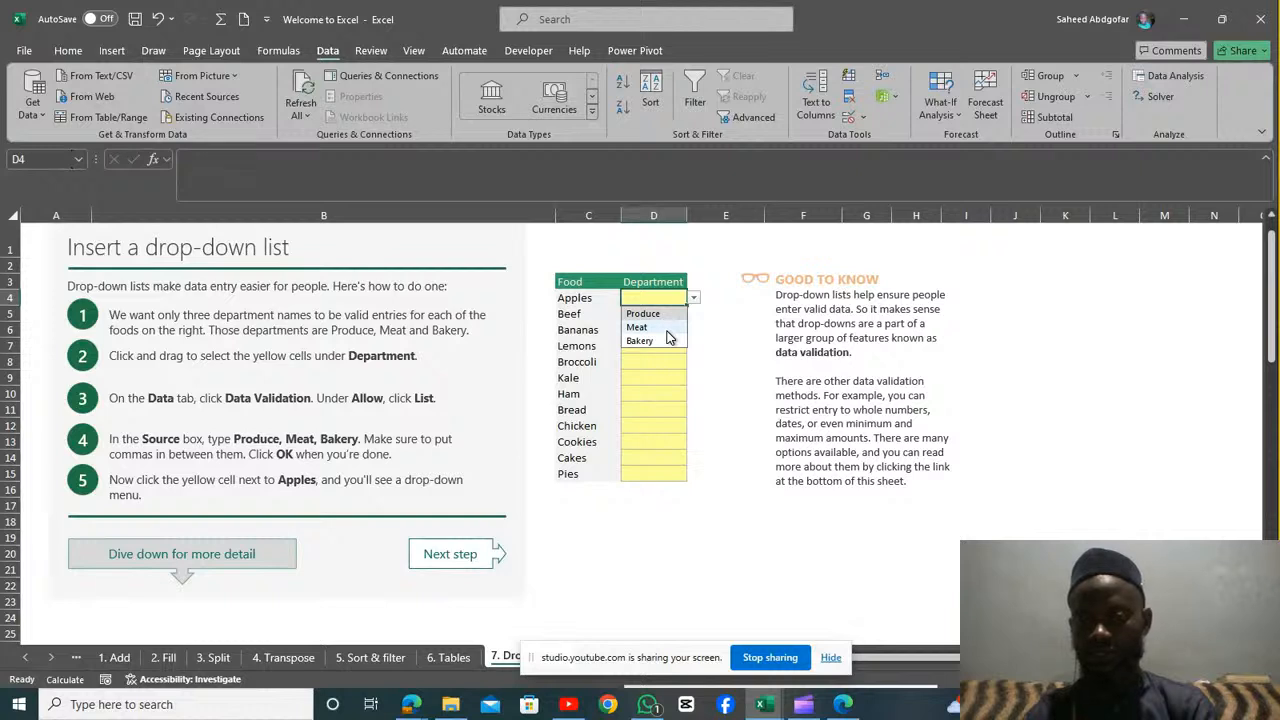
left_click(722, 334)
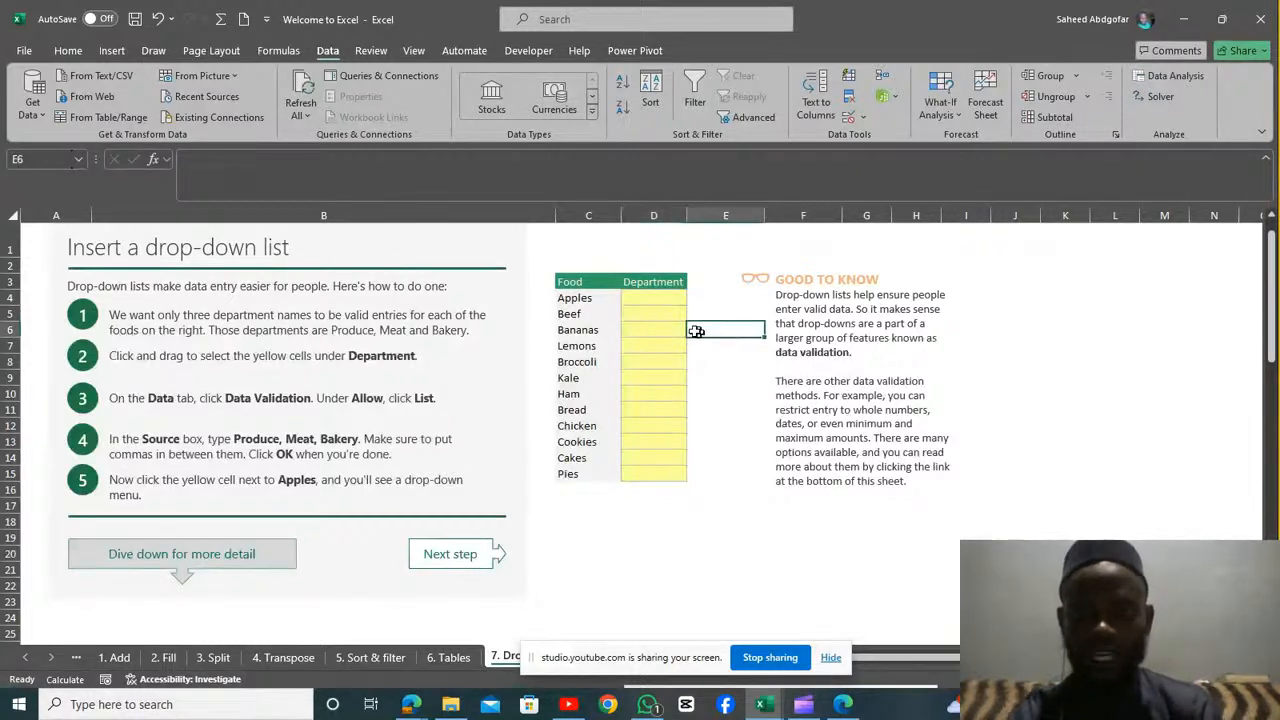
Choose Meat as the department for Beef and Produce for Apples from their drop-down lists
left_click(660, 315)
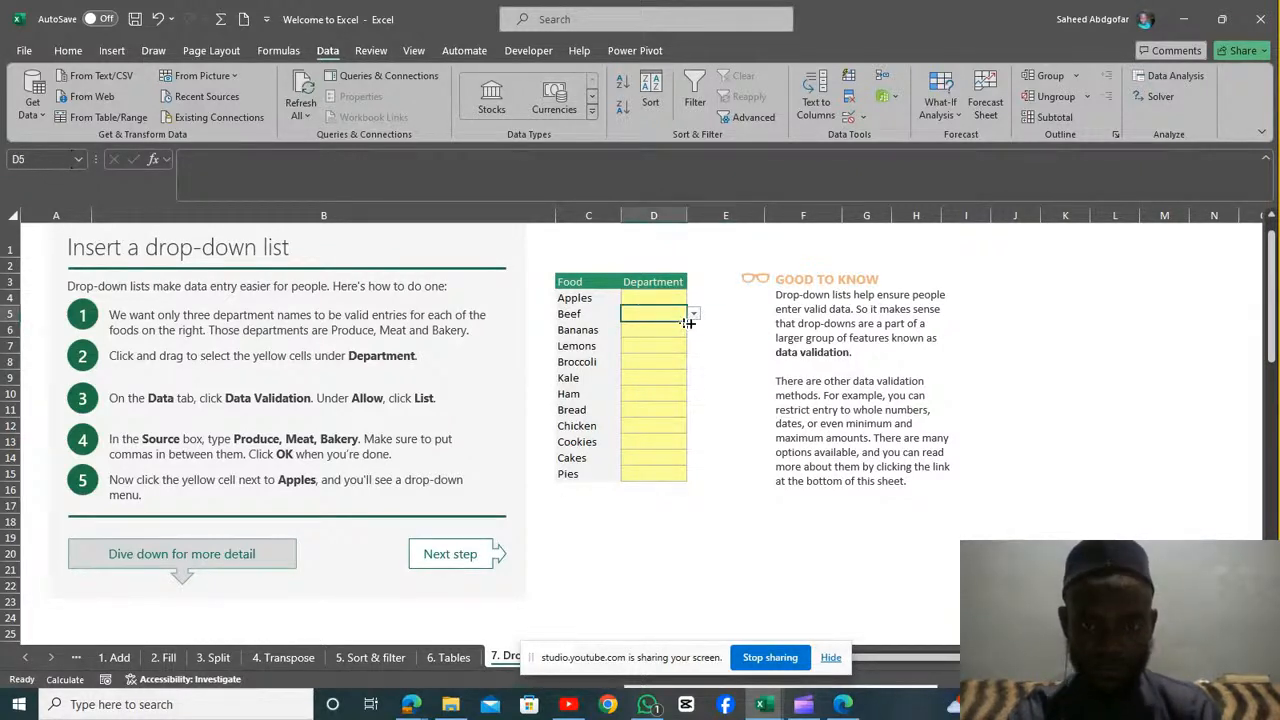
left_click(694, 315)
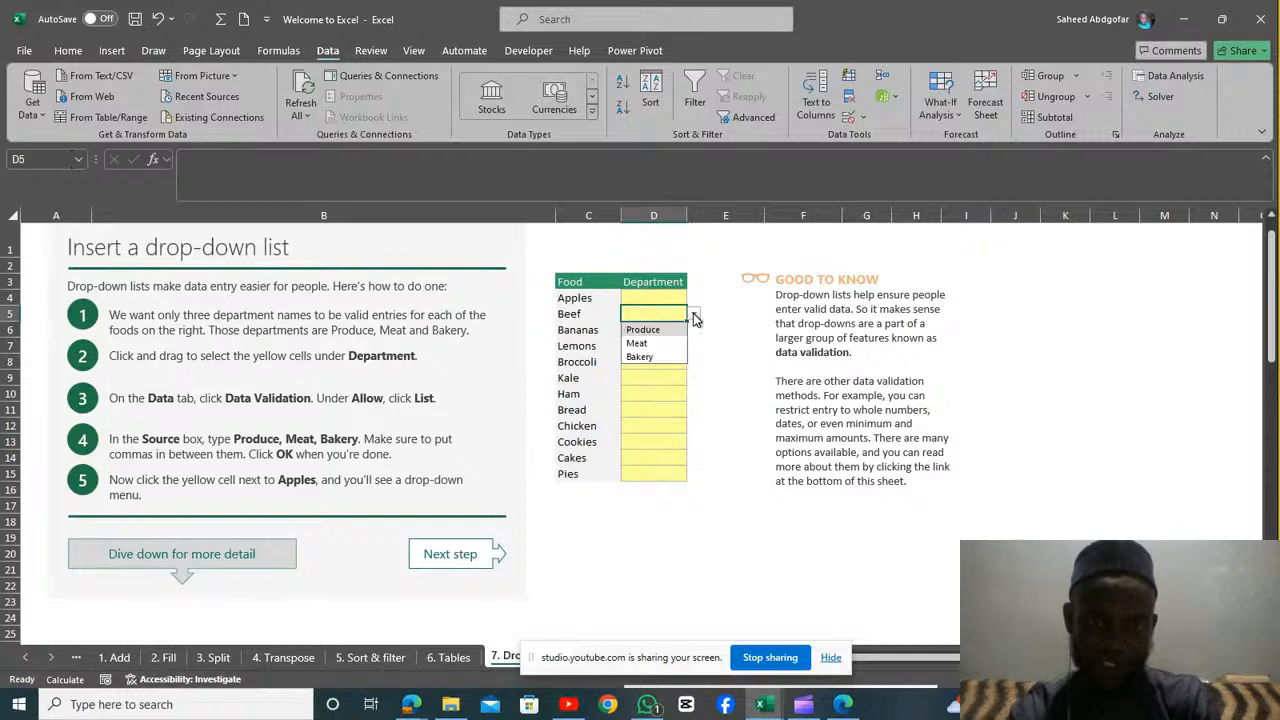
left_click(651, 345)
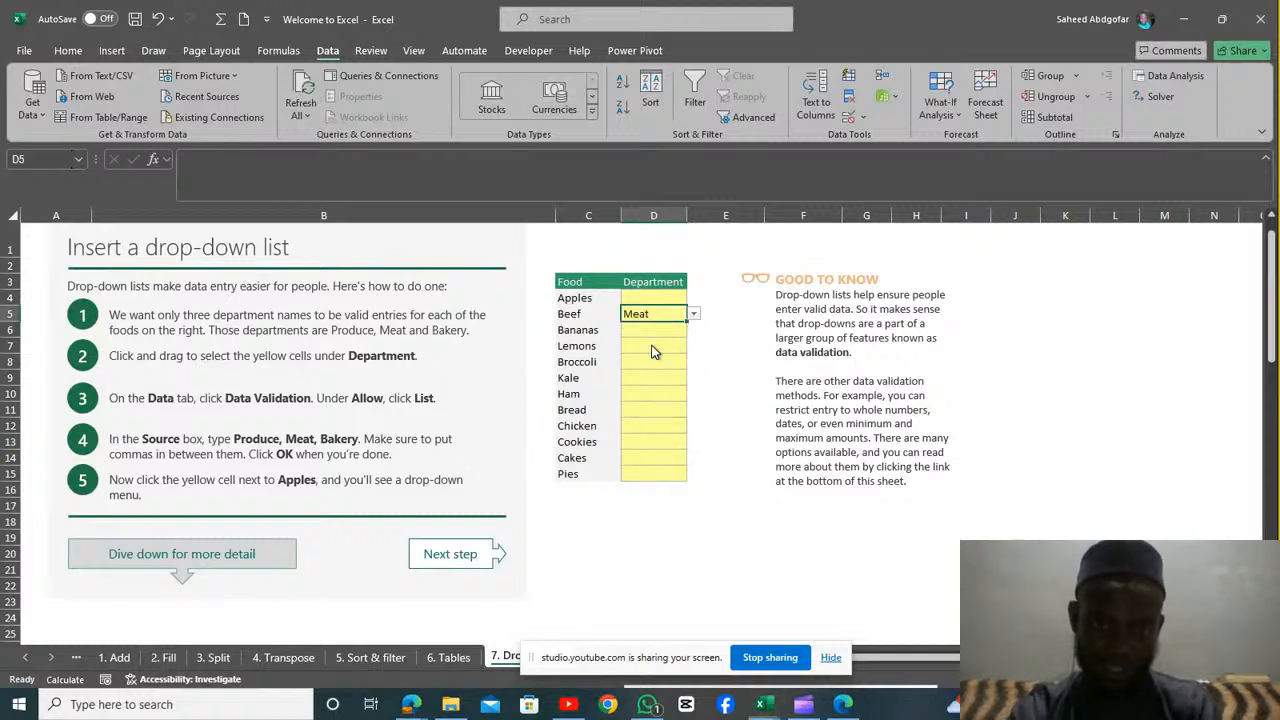
left_click(652, 298)
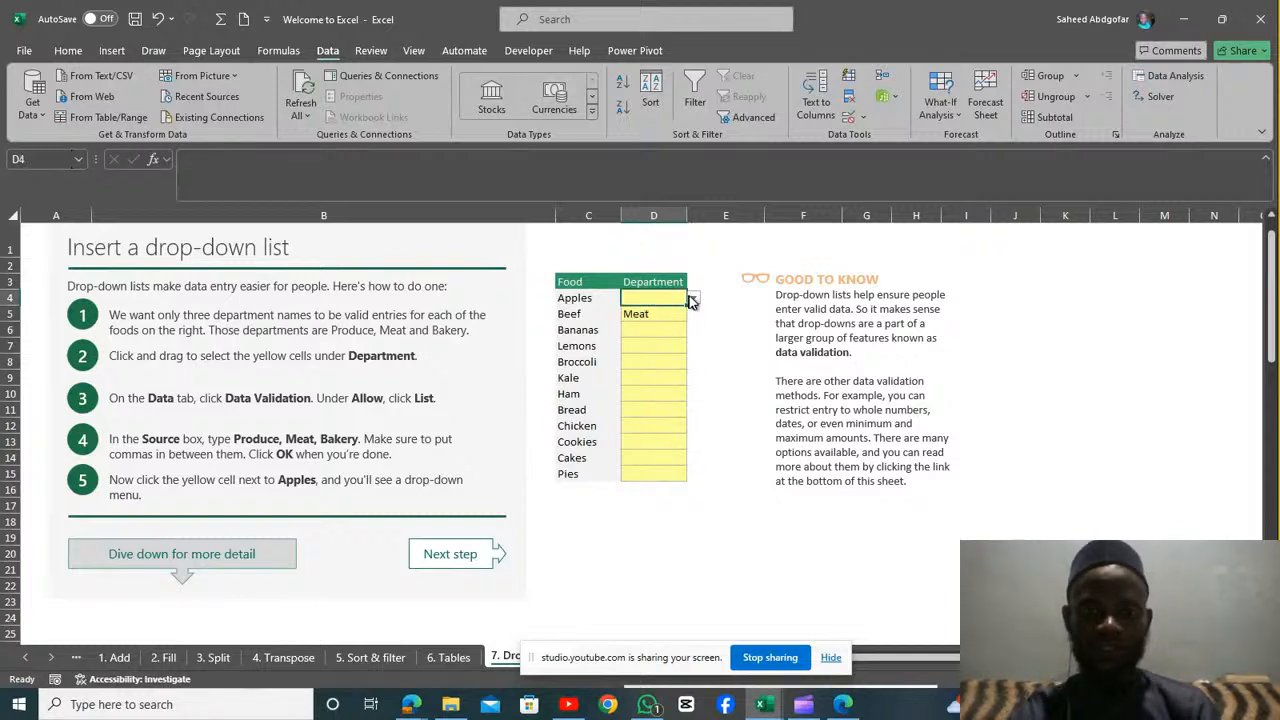
left_click(694, 298)
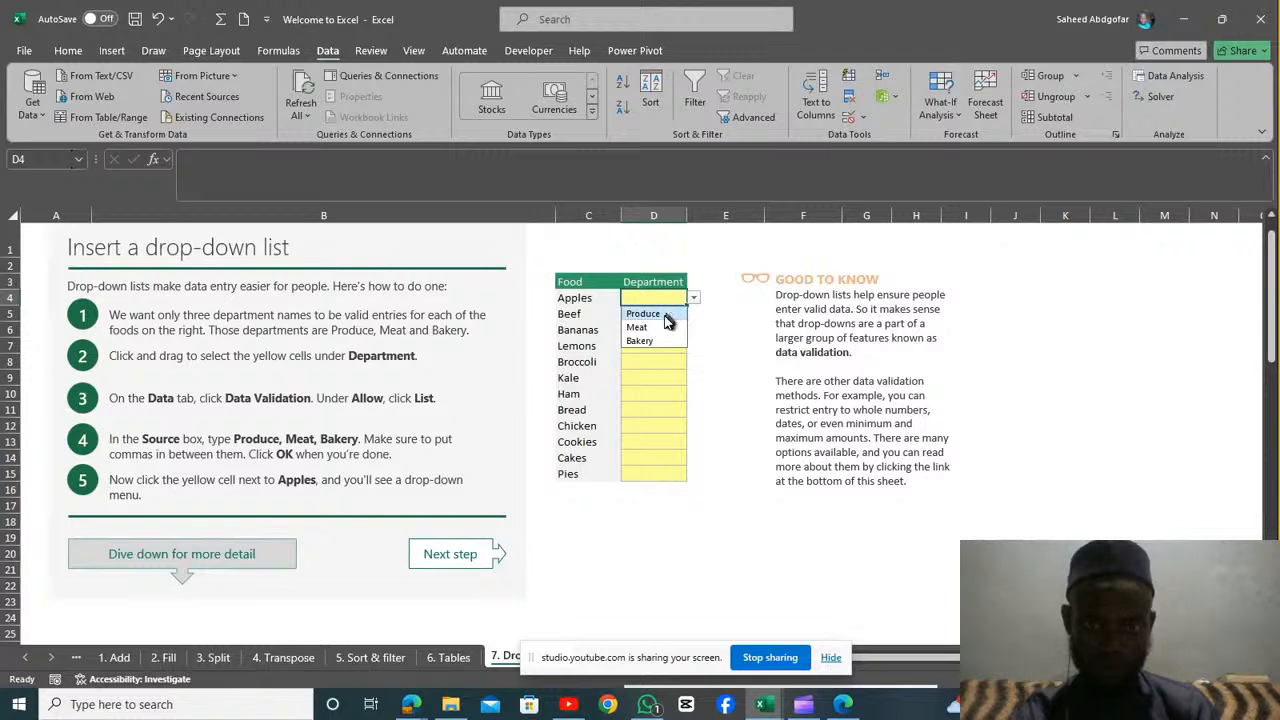
left_click(674, 314)
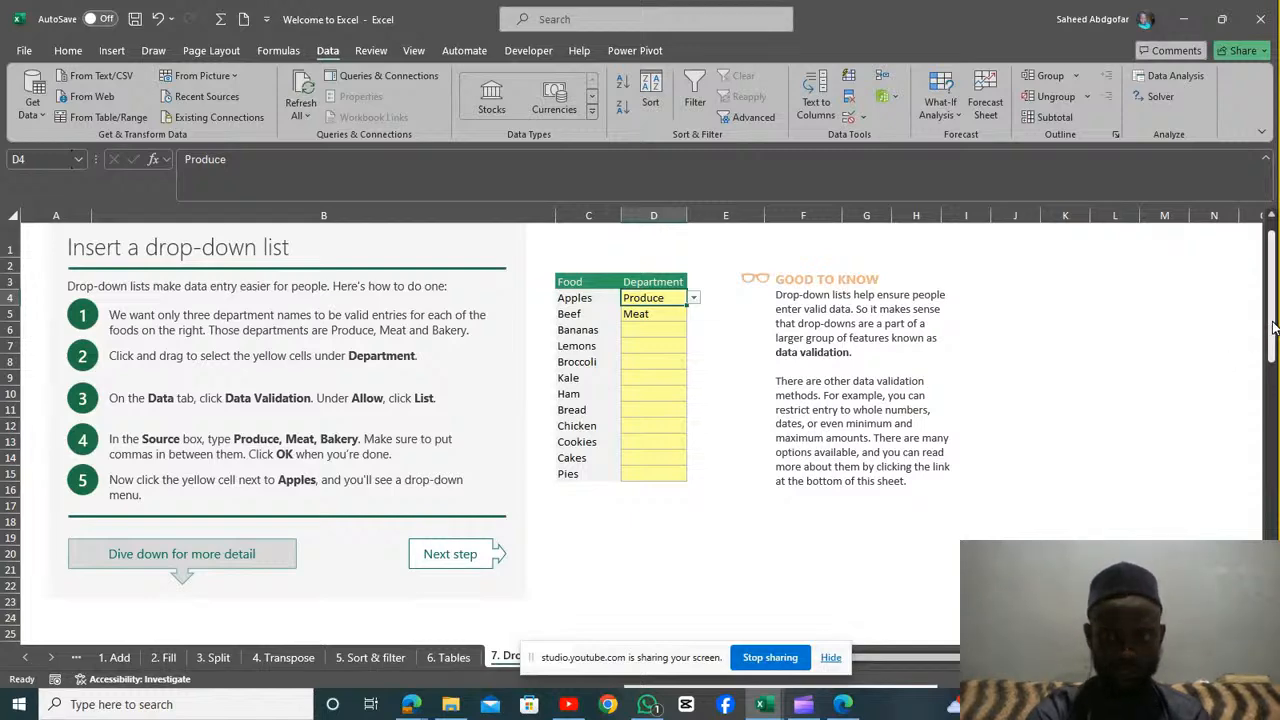
Convert the separate Department list in F31:F34 of the best-practice exercise into a table with headers
left_click_drag(1272, 328, 1275, 452)
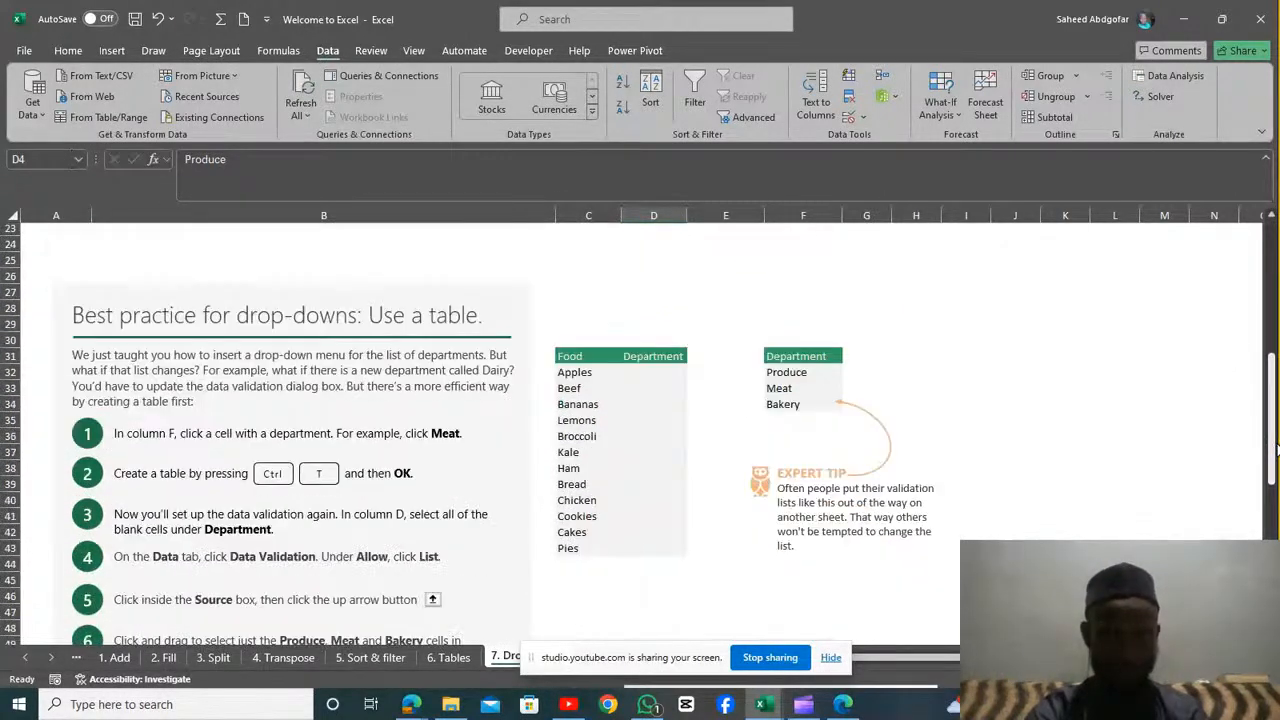
left_click(787, 378)
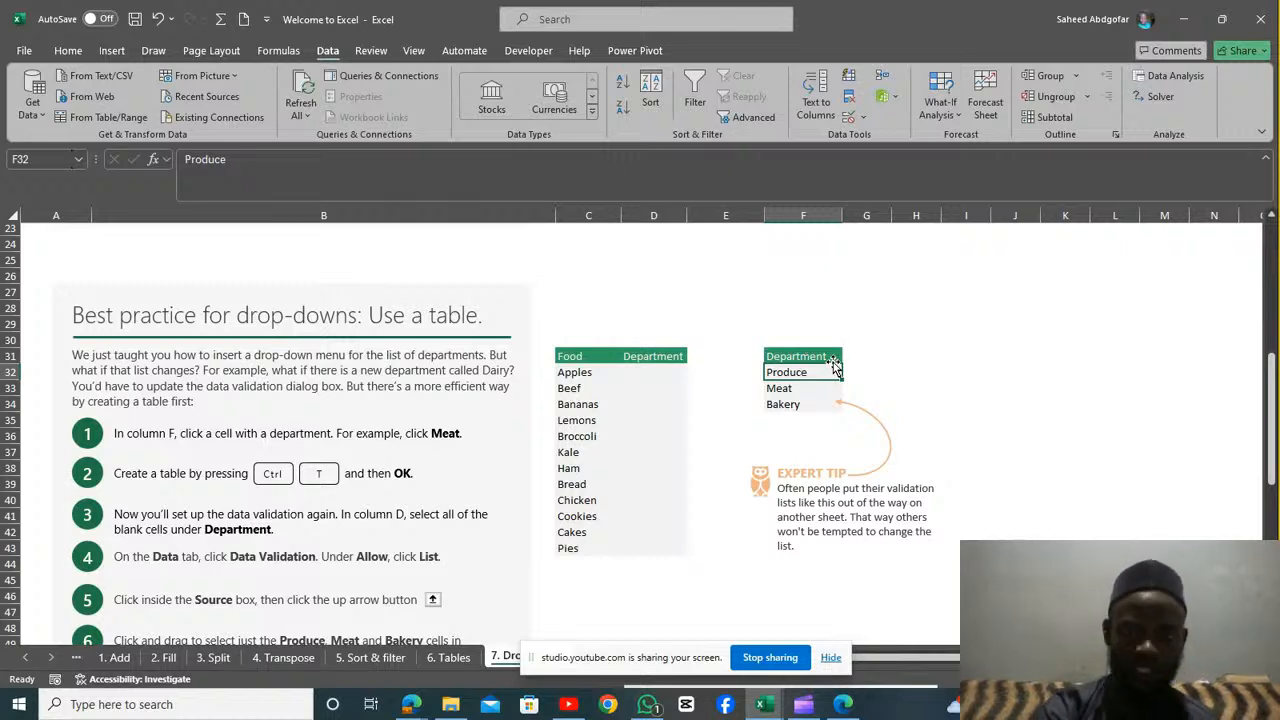
left_click(832, 359)
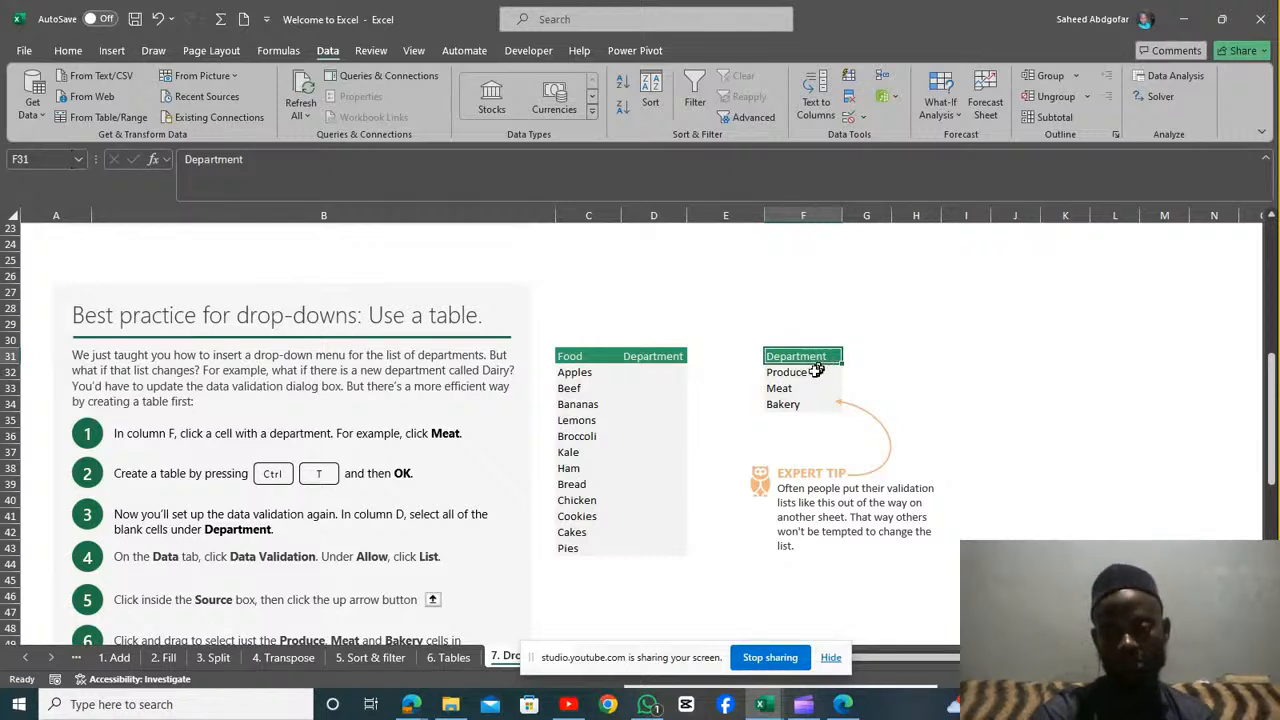
left_click(803, 385)
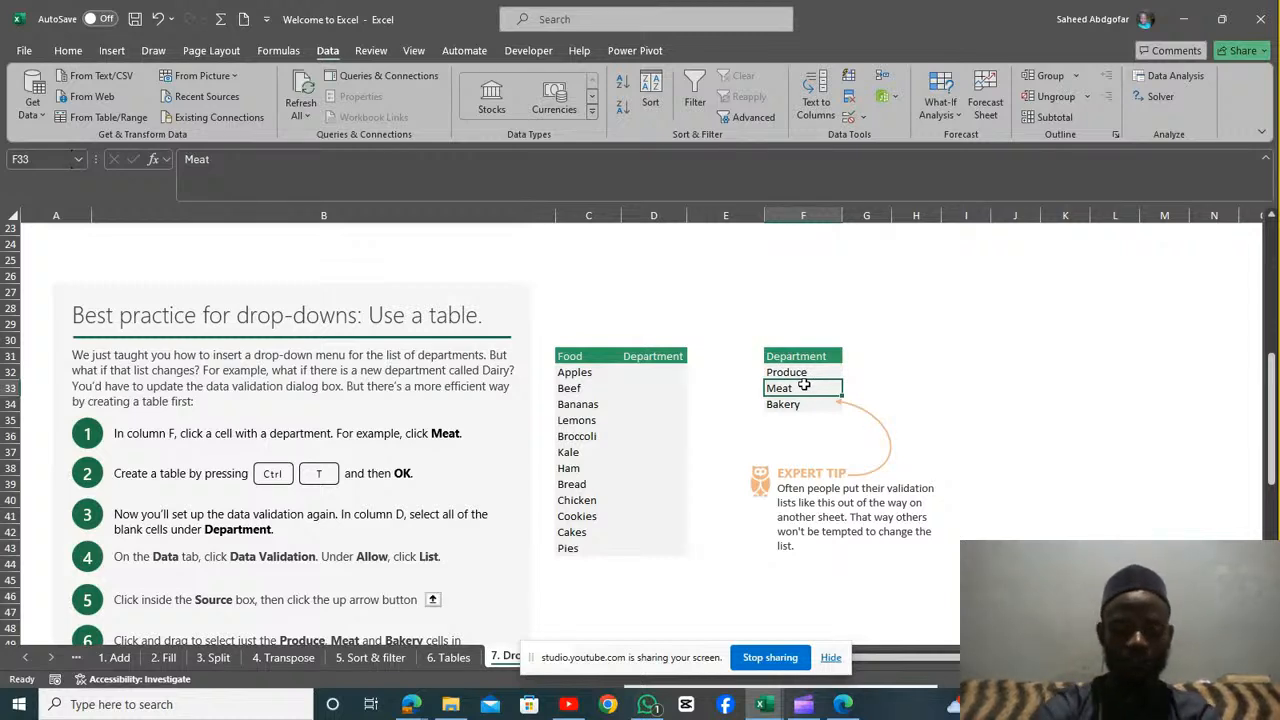
key("ctrl+t")
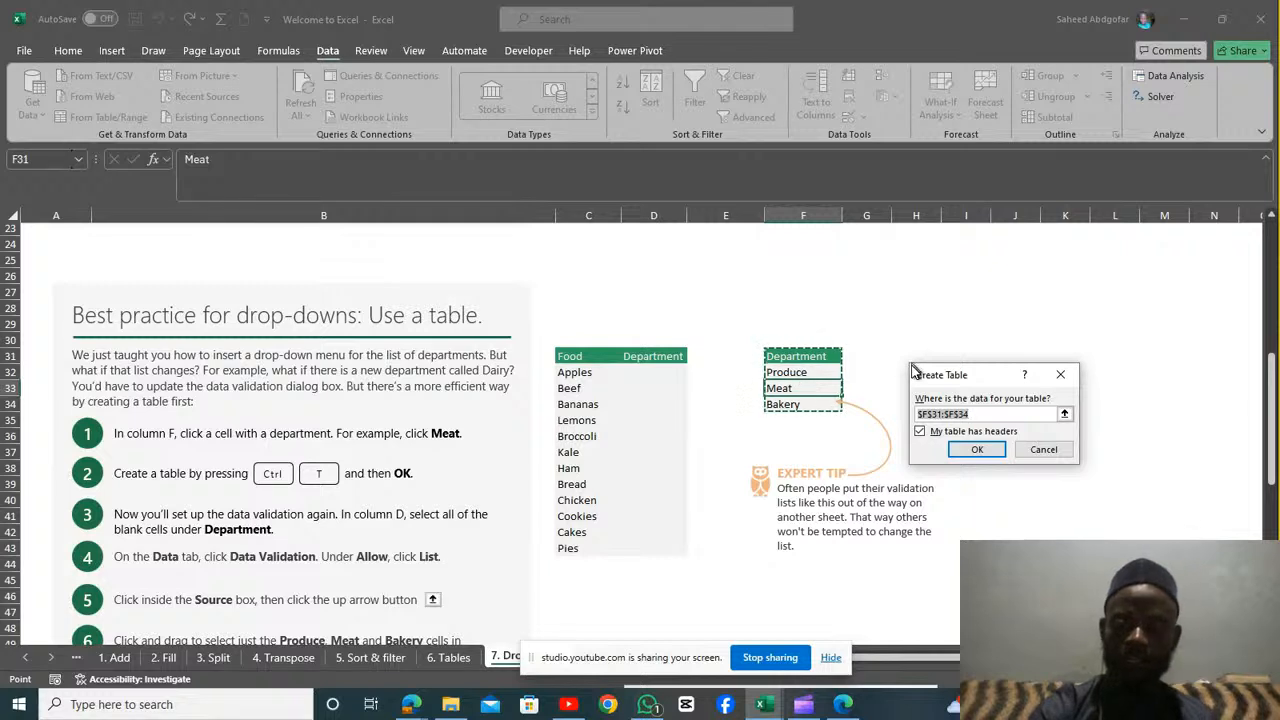
left_click(968, 451)
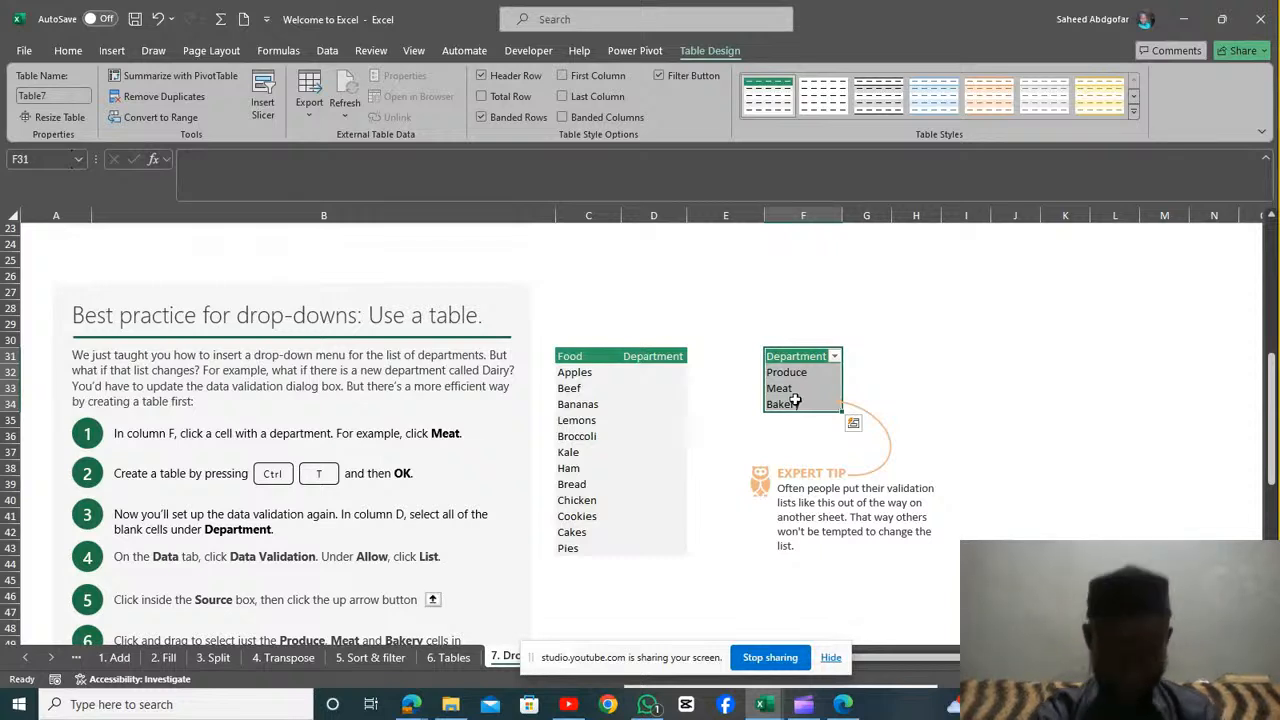
Set the data validation for the blank Department cells D32:D43 to allow a List
left_click_drag(653, 374, 648, 547)
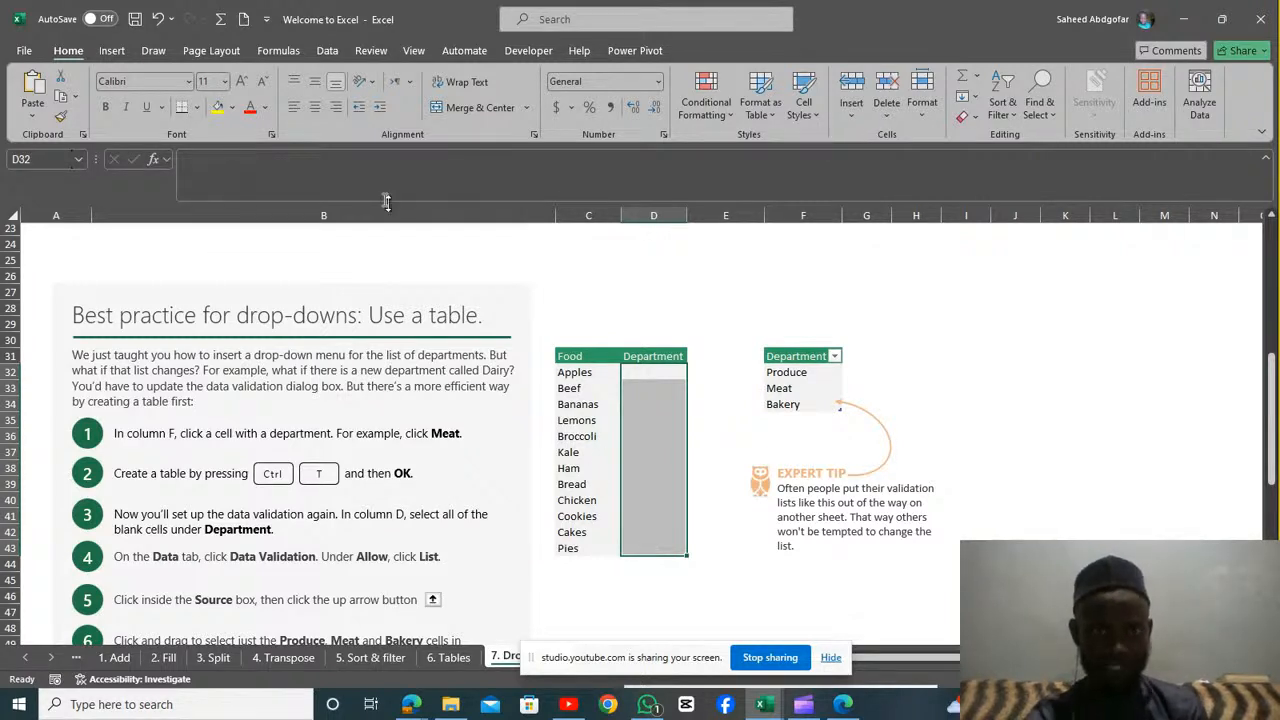
left_click(329, 51)
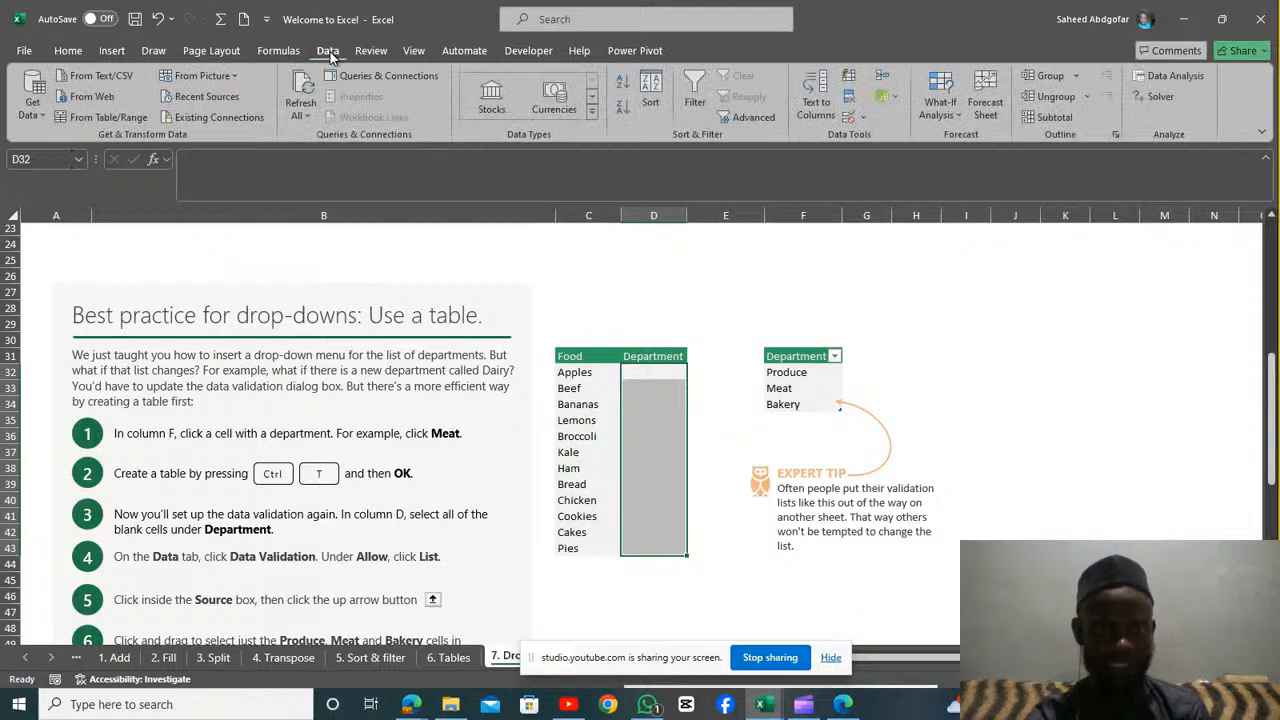
left_click(866, 118)
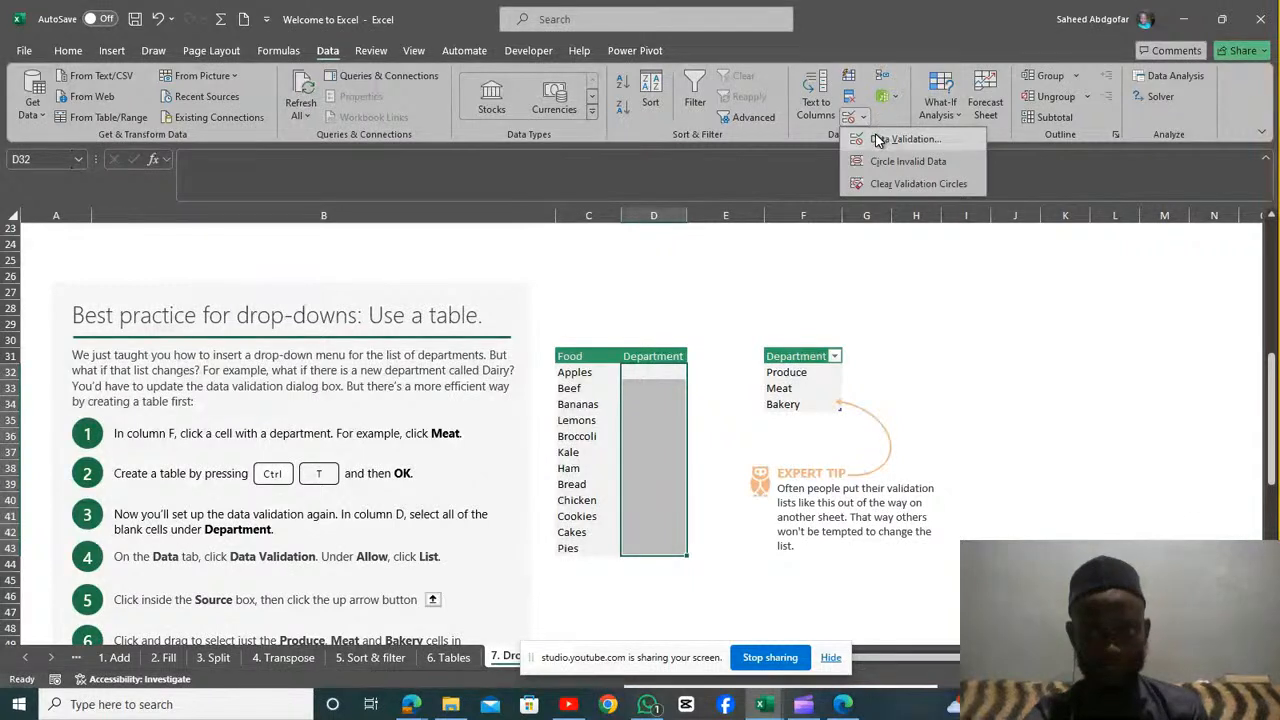
left_click(878, 140)
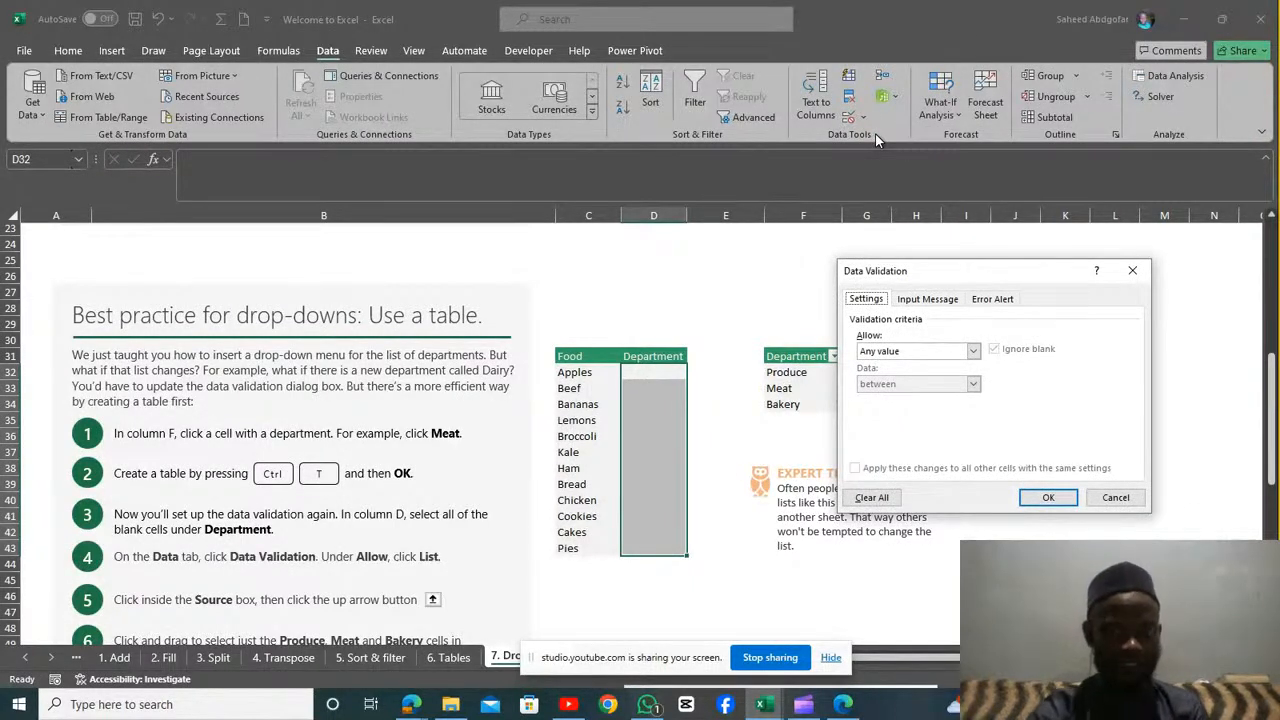
left_click(974, 354)
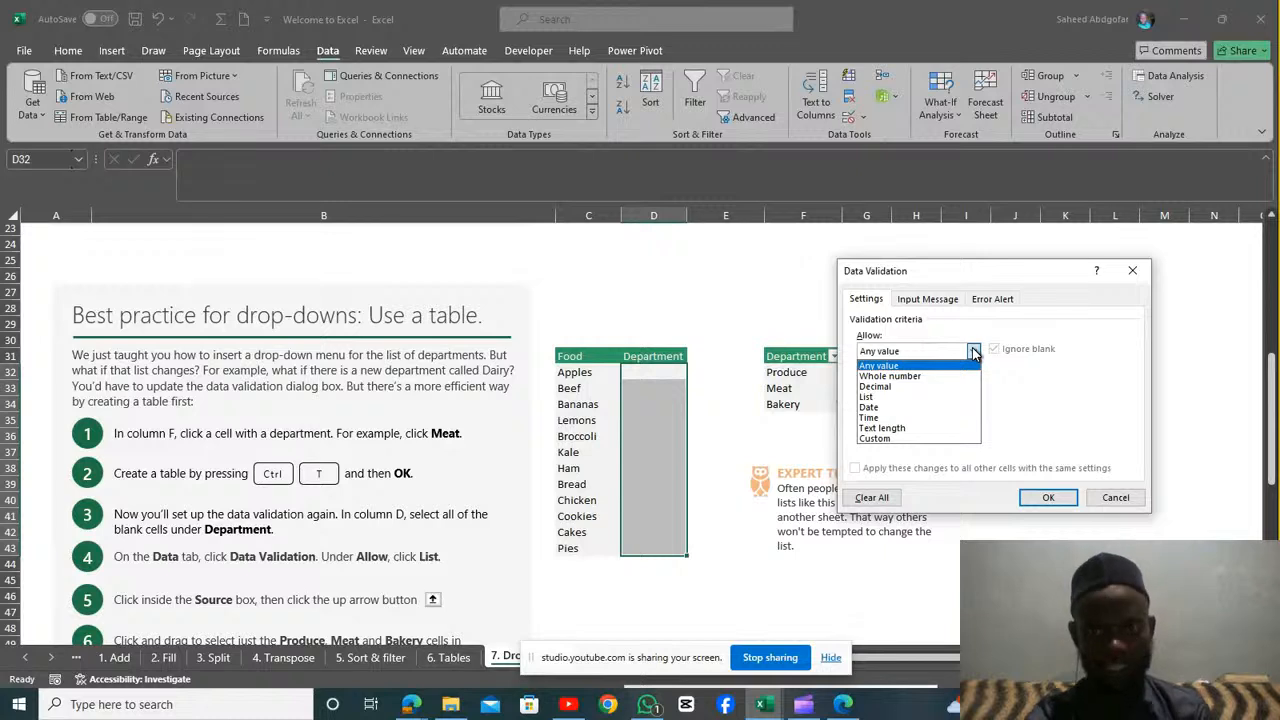
left_click(897, 398)
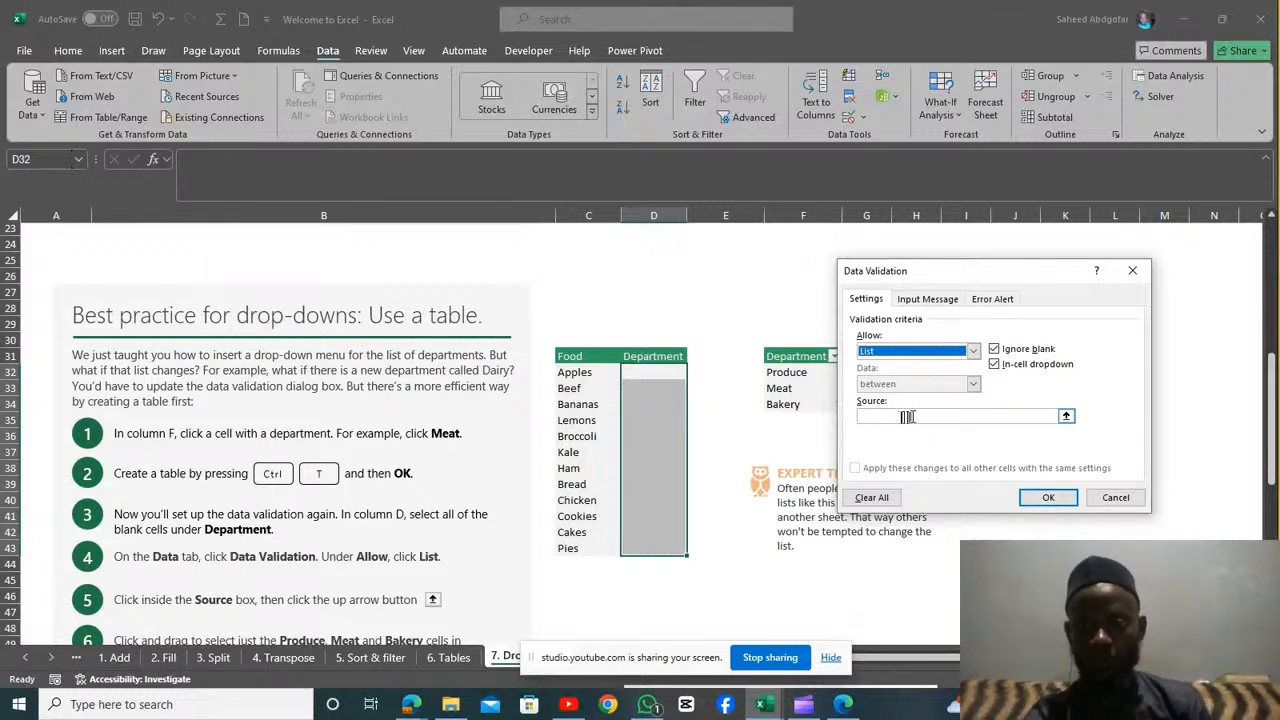
Use the Produce, Meat and Bakery cells in F32:F34 as the list source and apply the validation
left_click(1067, 417)
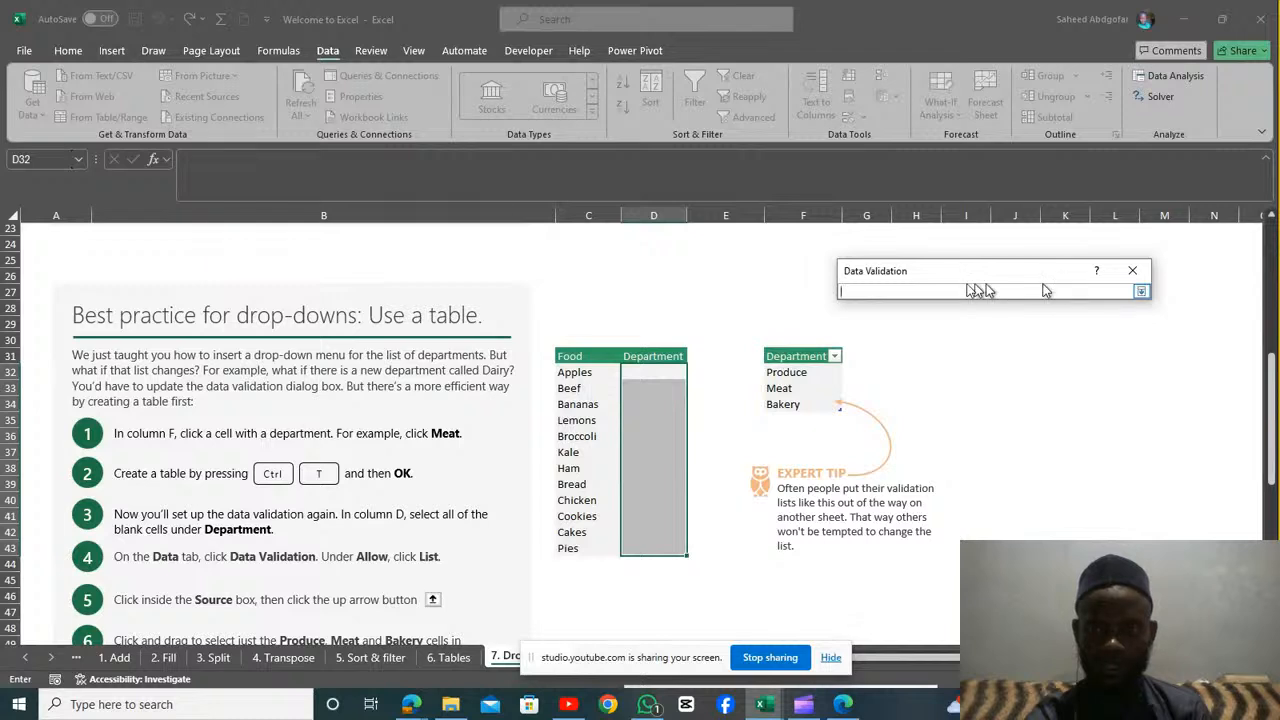
left_click_drag(654, 372, 656, 424)
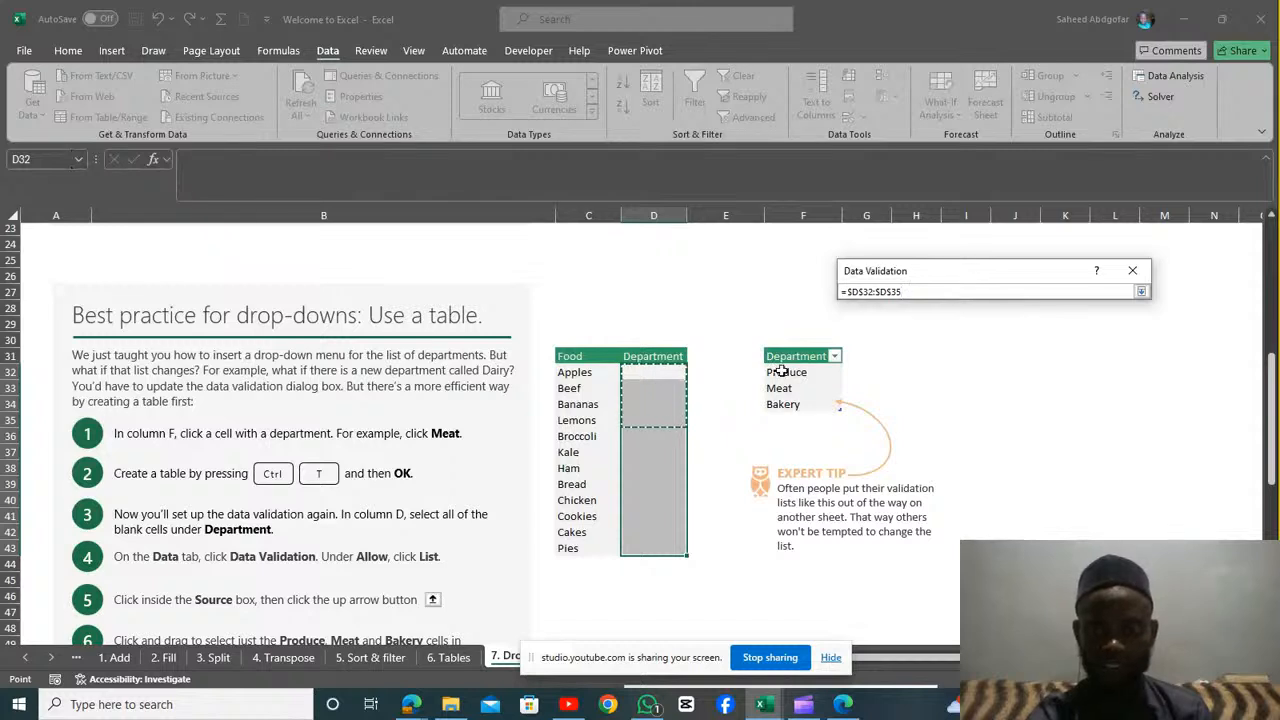
left_click(779, 371)
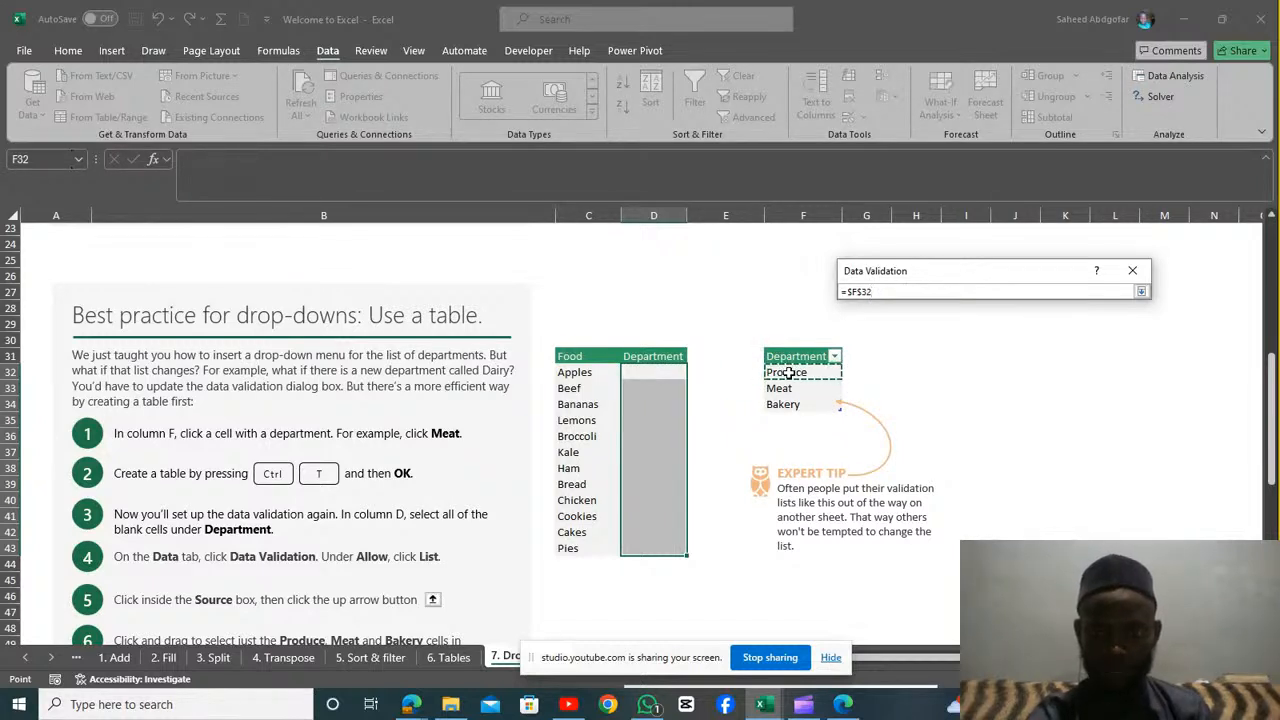
left_click_drag(789, 372, 789, 400)
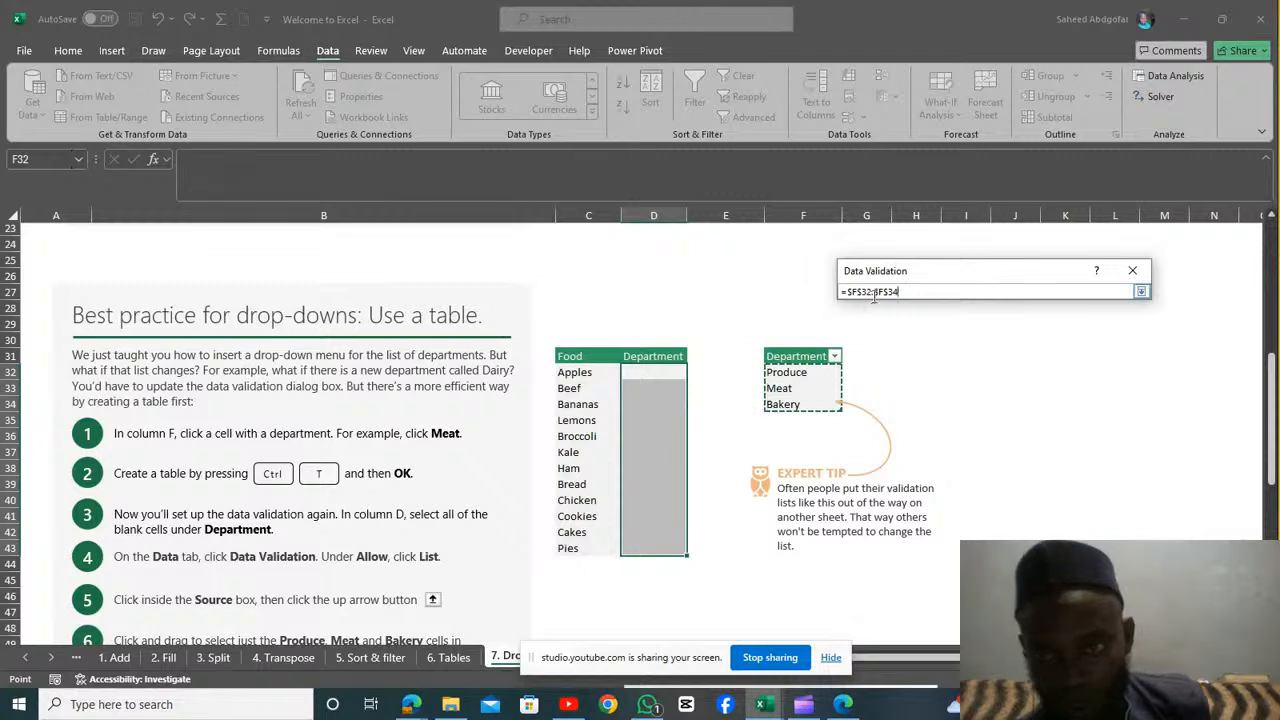
left_click(1140, 295)
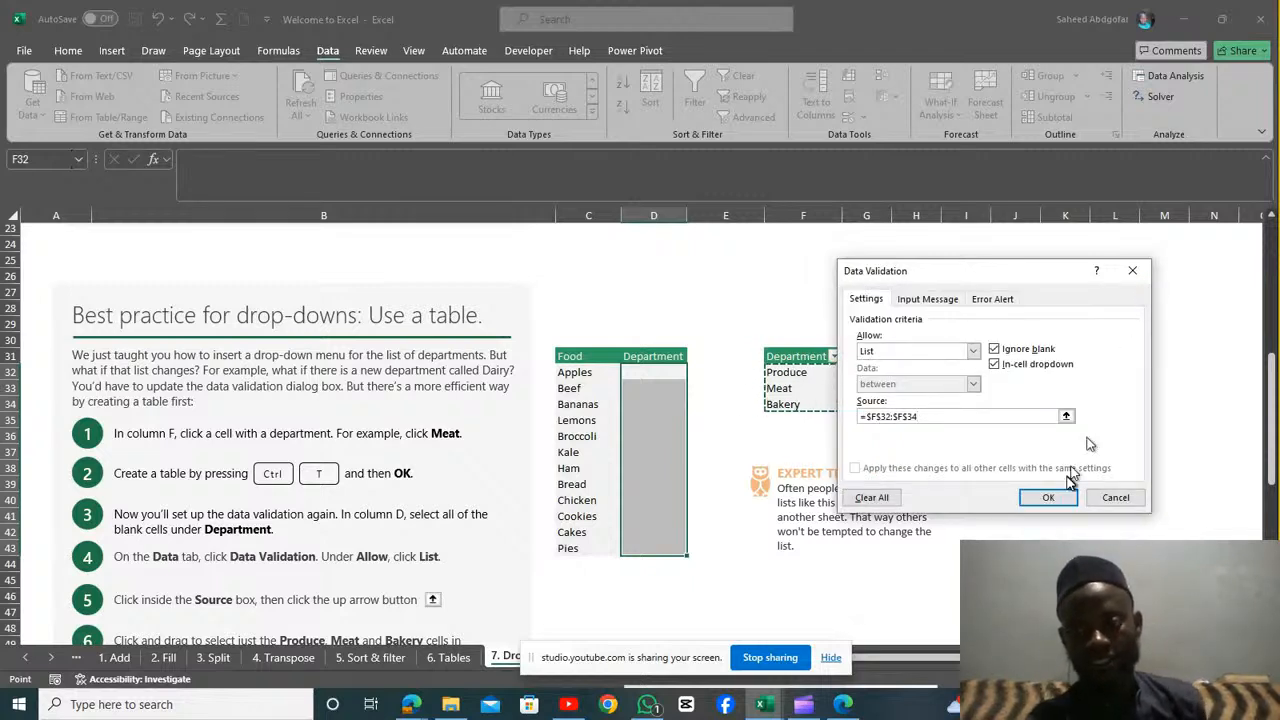
left_click(1042, 500)
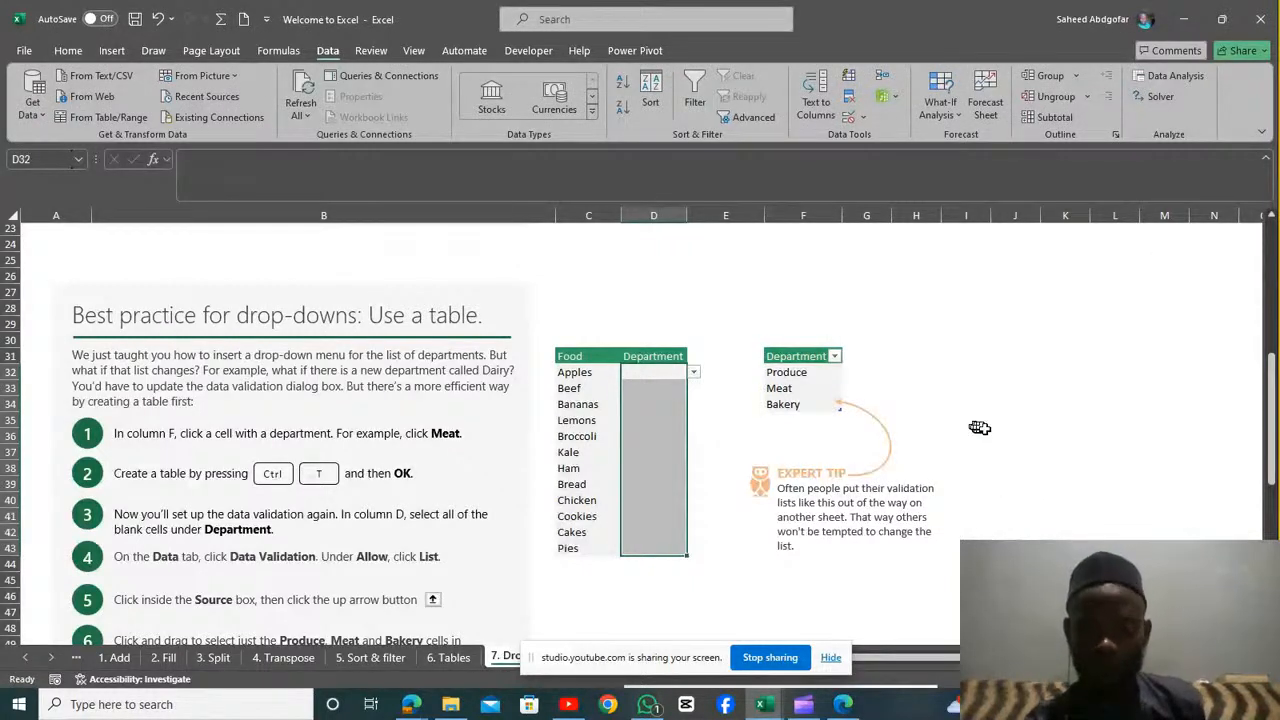
Try Meat as the department for Apples, then replace it with Produce from the cell's drop-down list
left_click(664, 377)
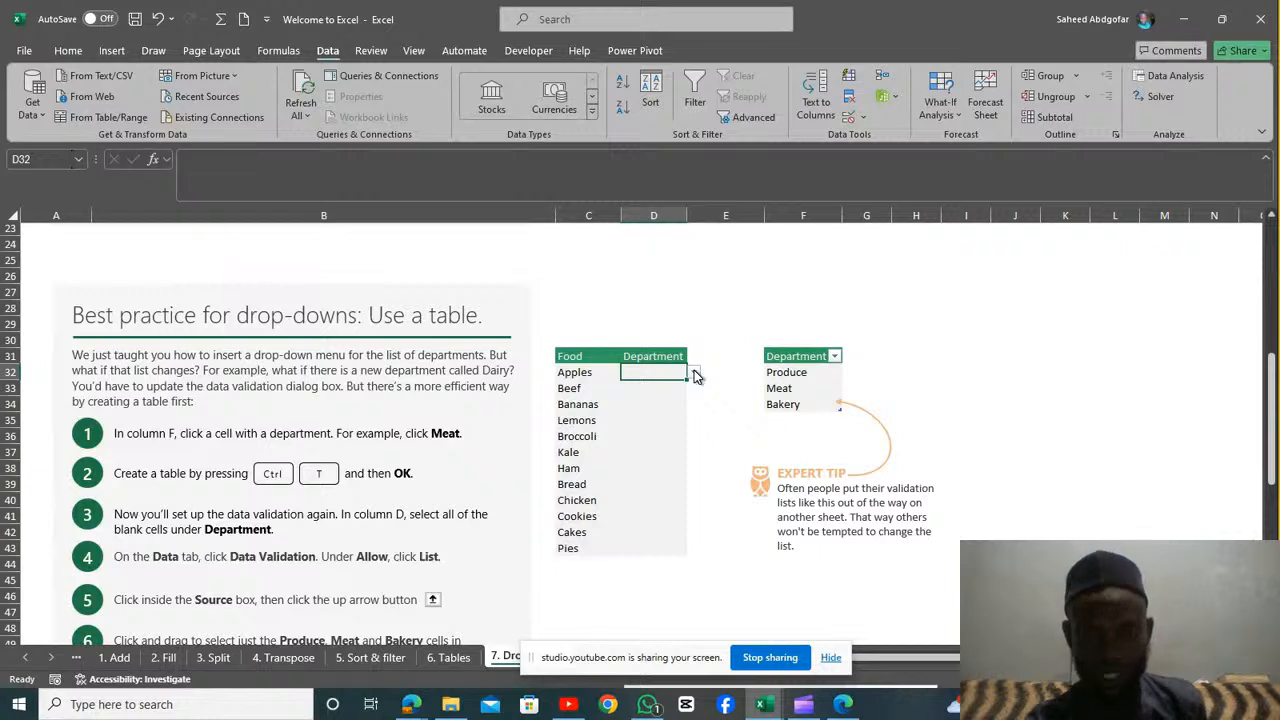
left_click(695, 374)
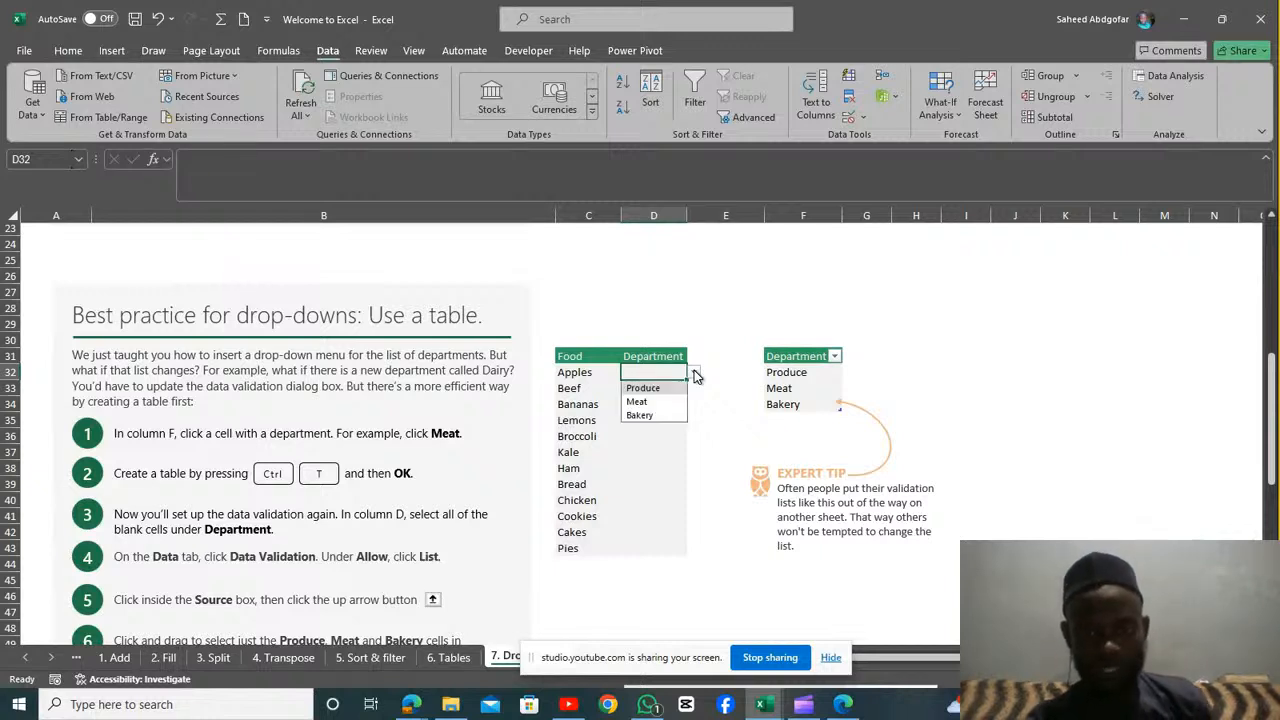
left_click(655, 403)
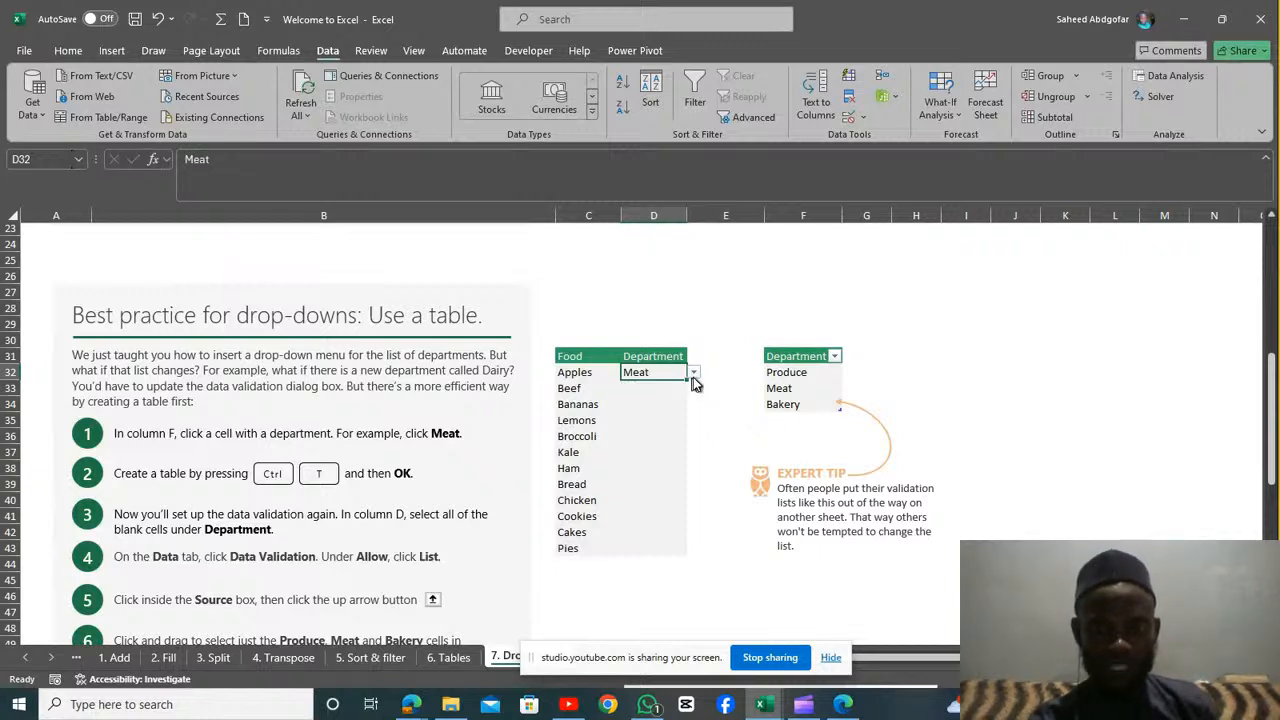
left_click(694, 375)
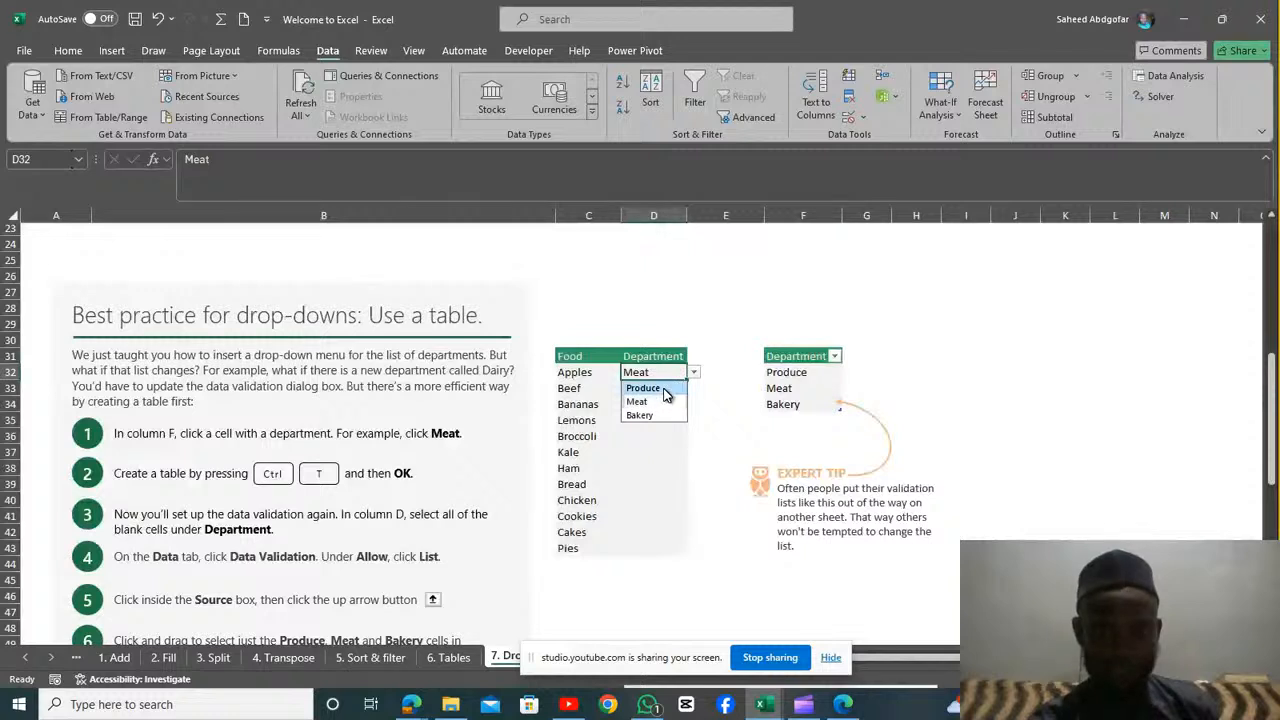
left_click(665, 395)
Choose Meat as the department for Beef and Produce for Bananas from their drop-down lists
left_click(647, 400)
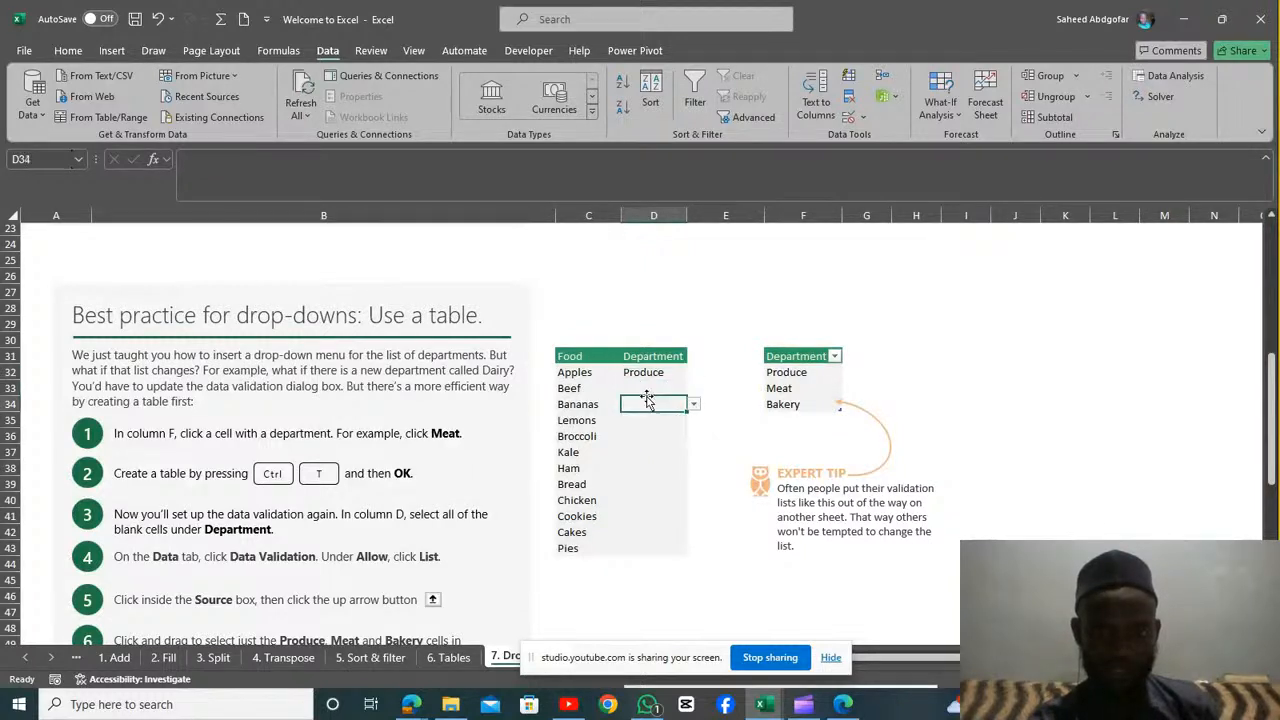
left_click(648, 388)
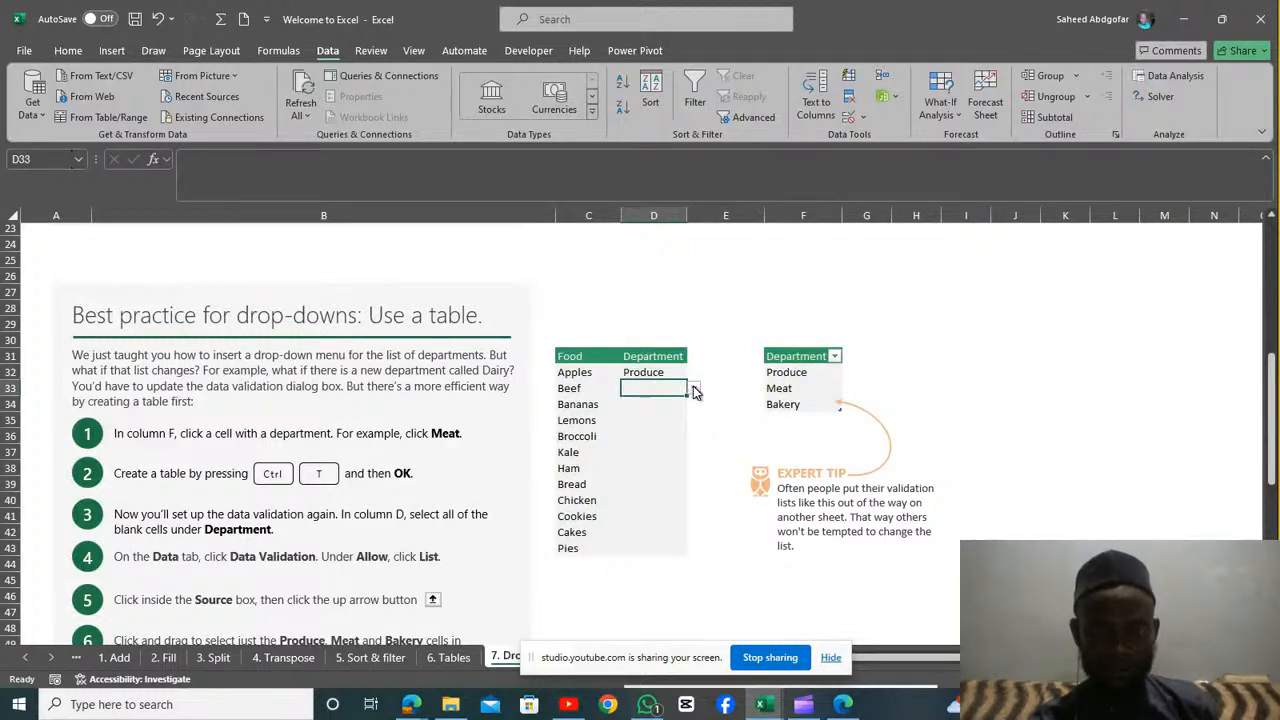
left_click(694, 389)
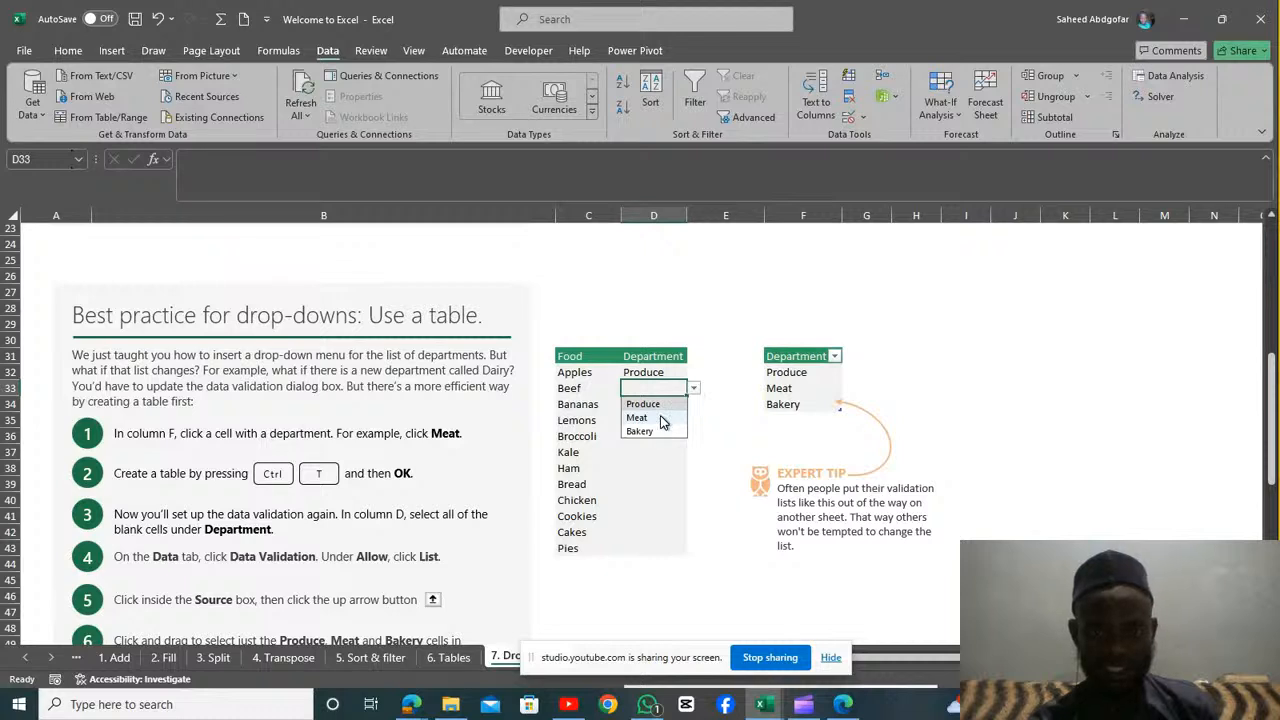
left_click(640, 418)
left_click(658, 410)
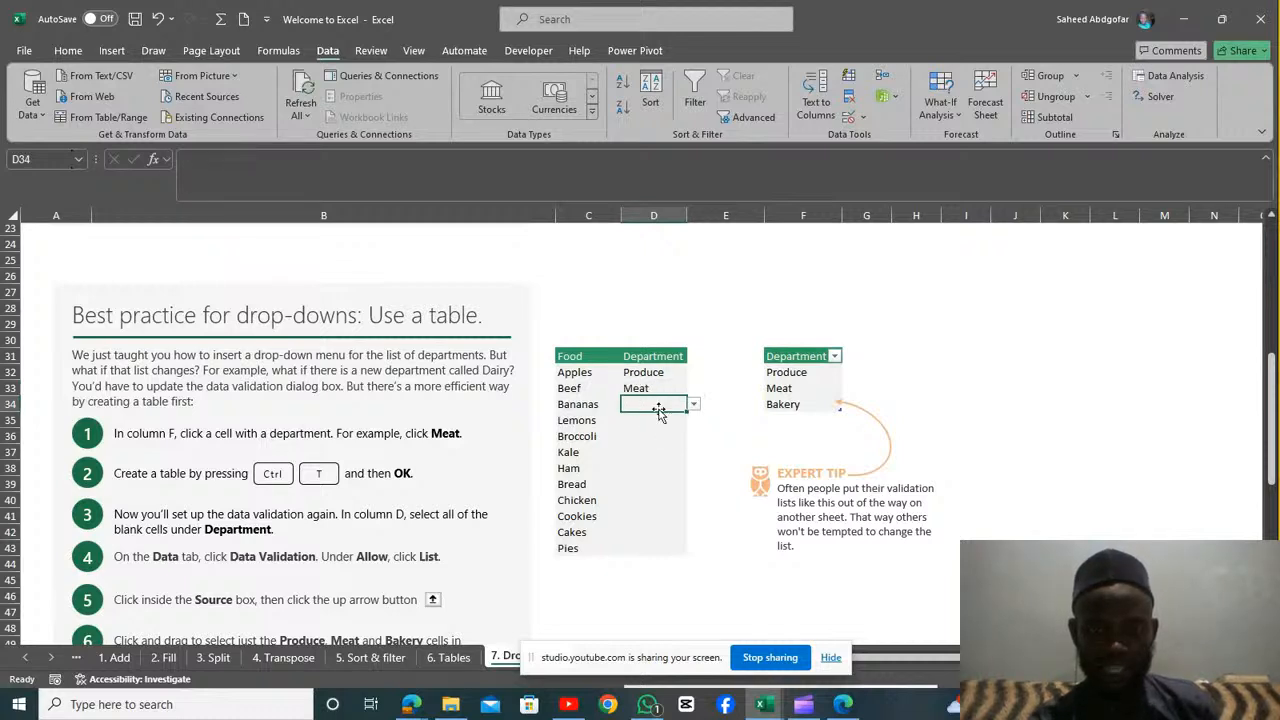
left_click(700, 402)
left_click(678, 404)
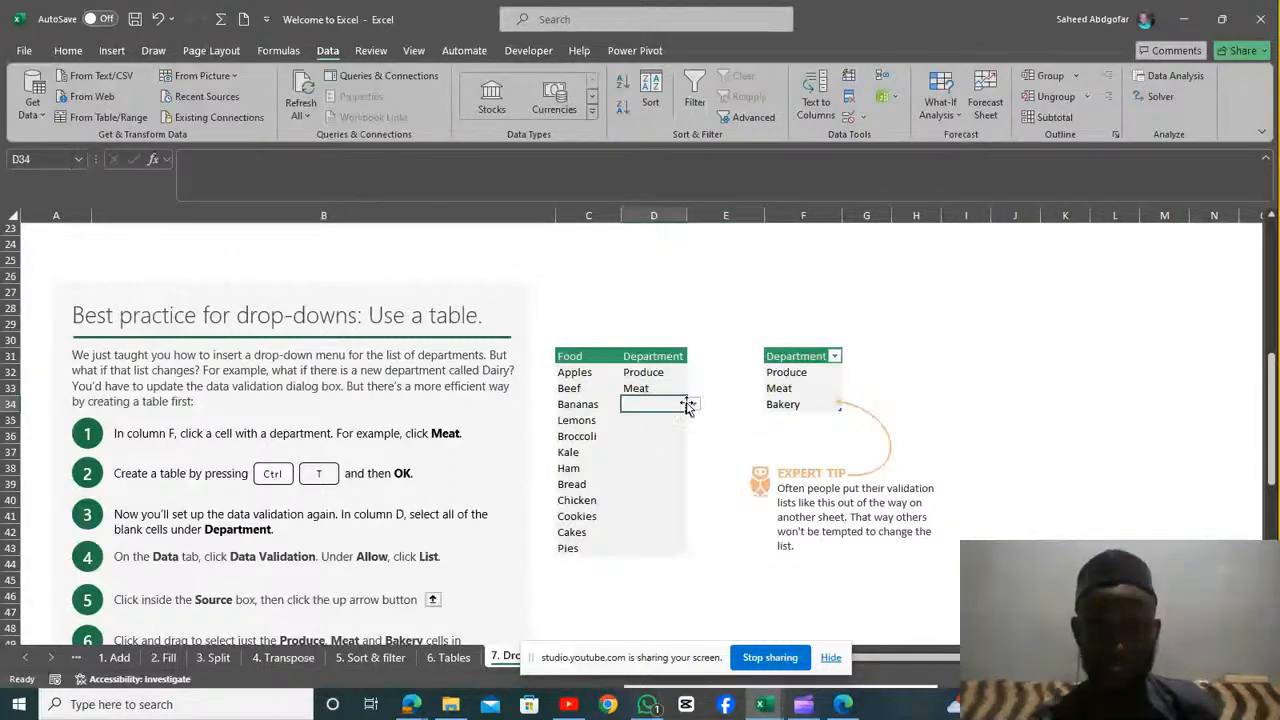
left_click(695, 408)
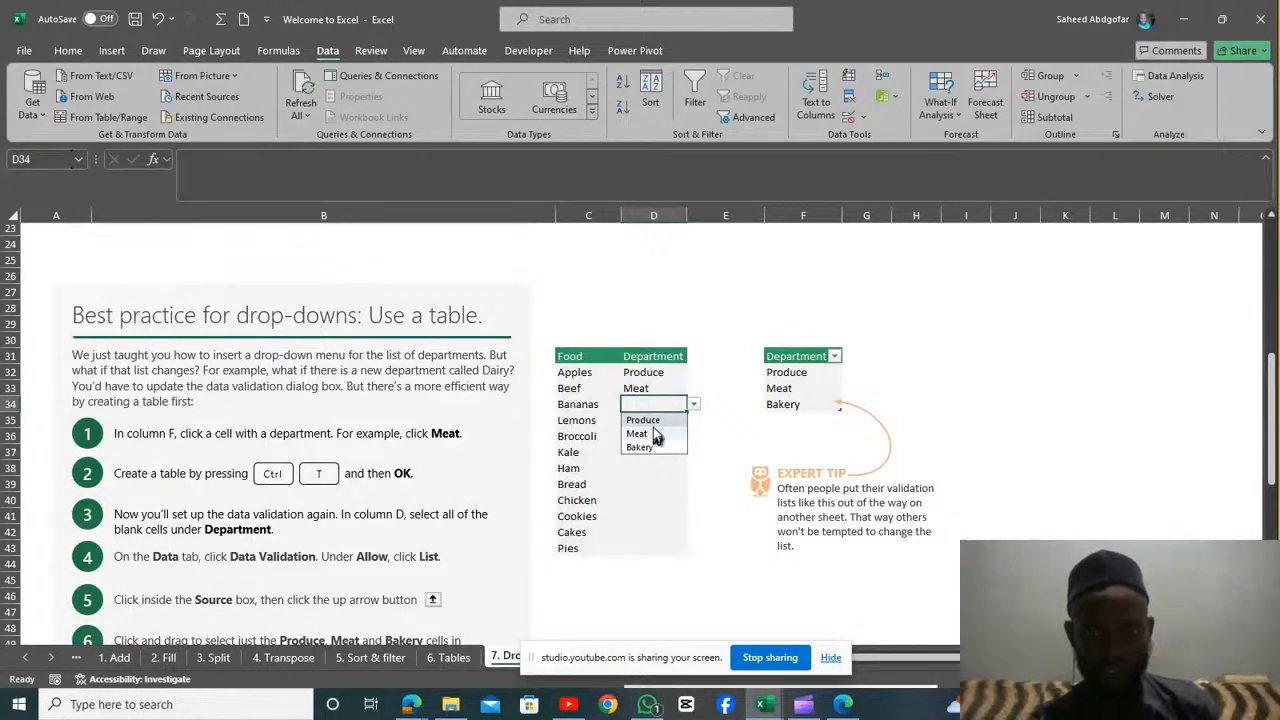
left_click(648, 420)
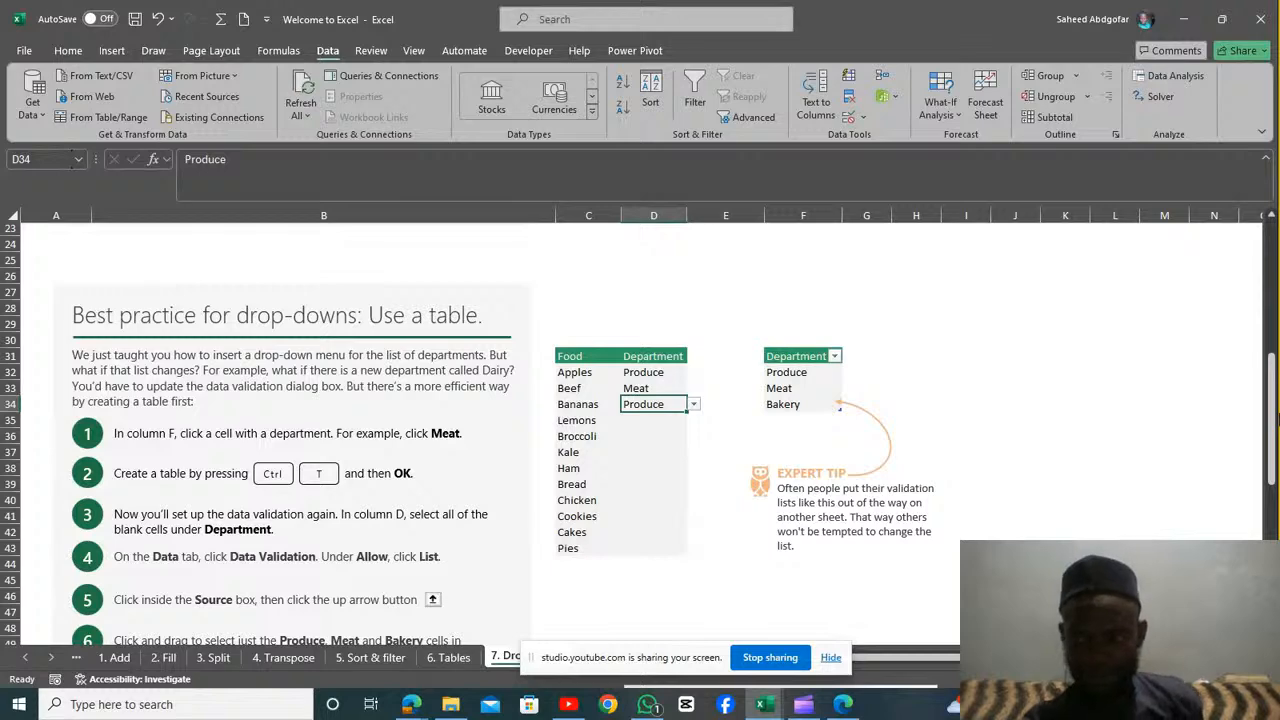
left_click_drag(1277, 418, 1274, 458)
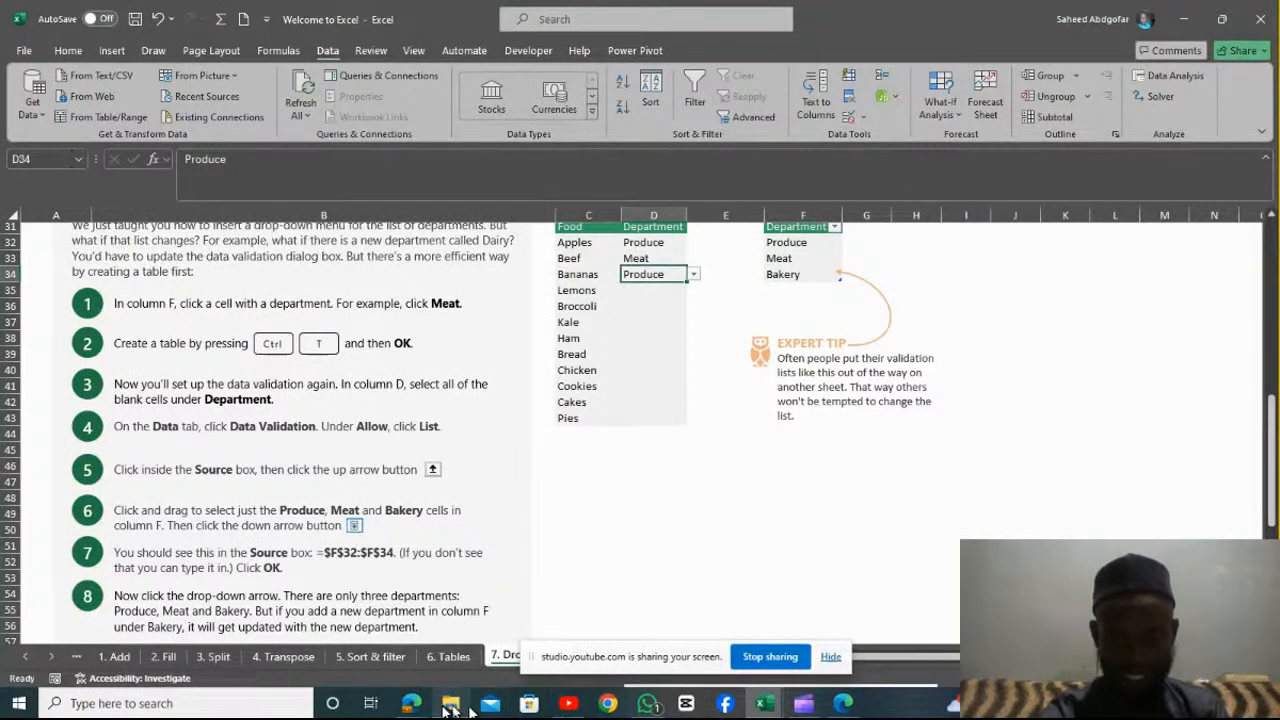
Switch to the Google Meet call and admit everyone waiting to join
left_click(413, 706)
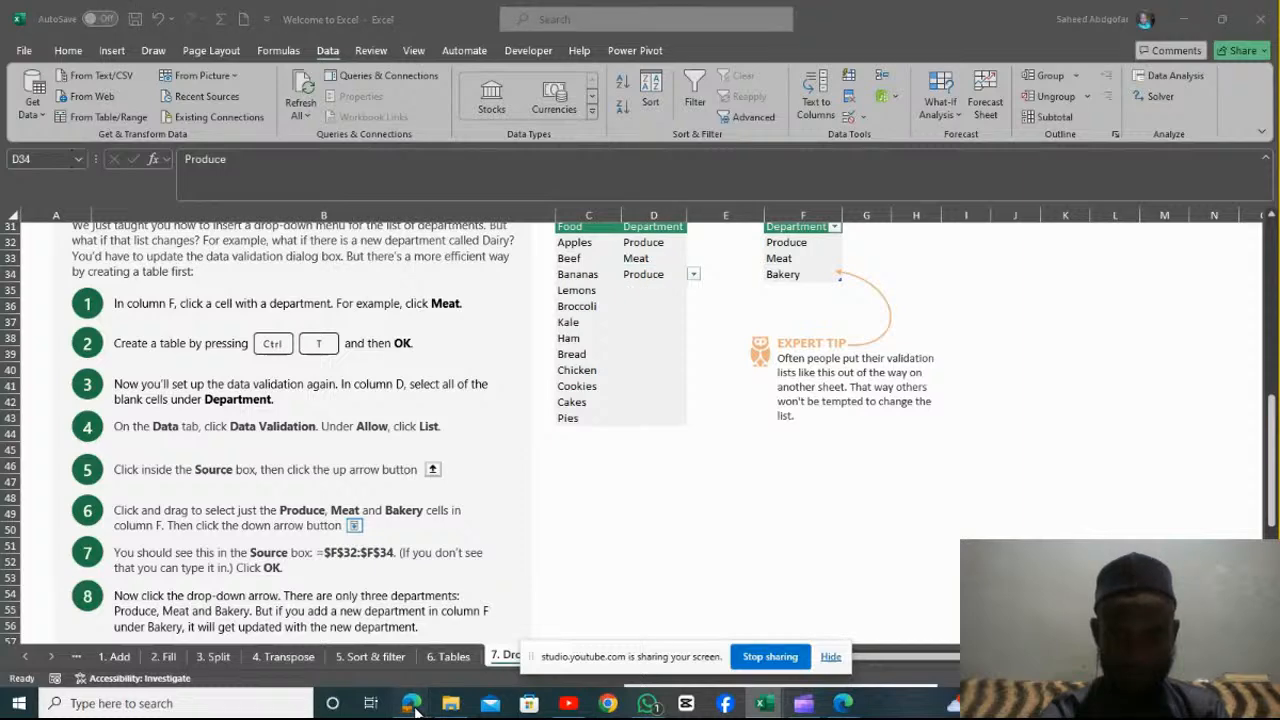
mouse_move(336, 649)
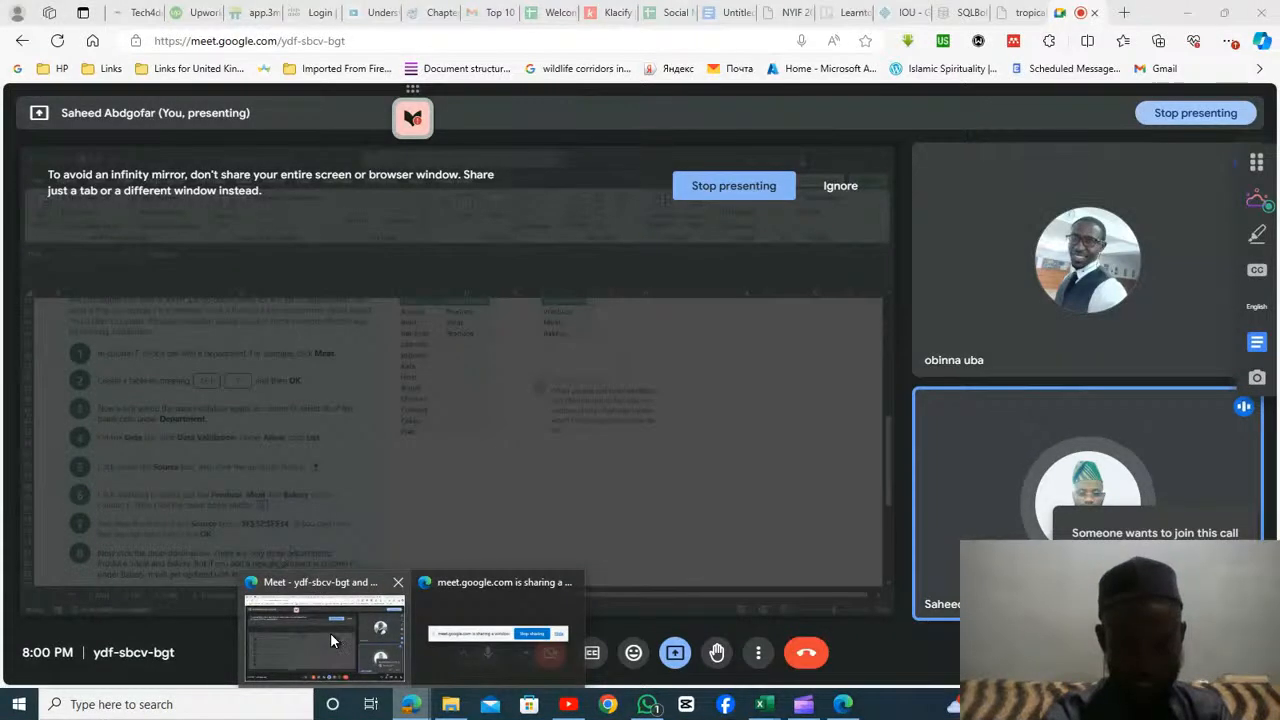
left_click(330, 632)
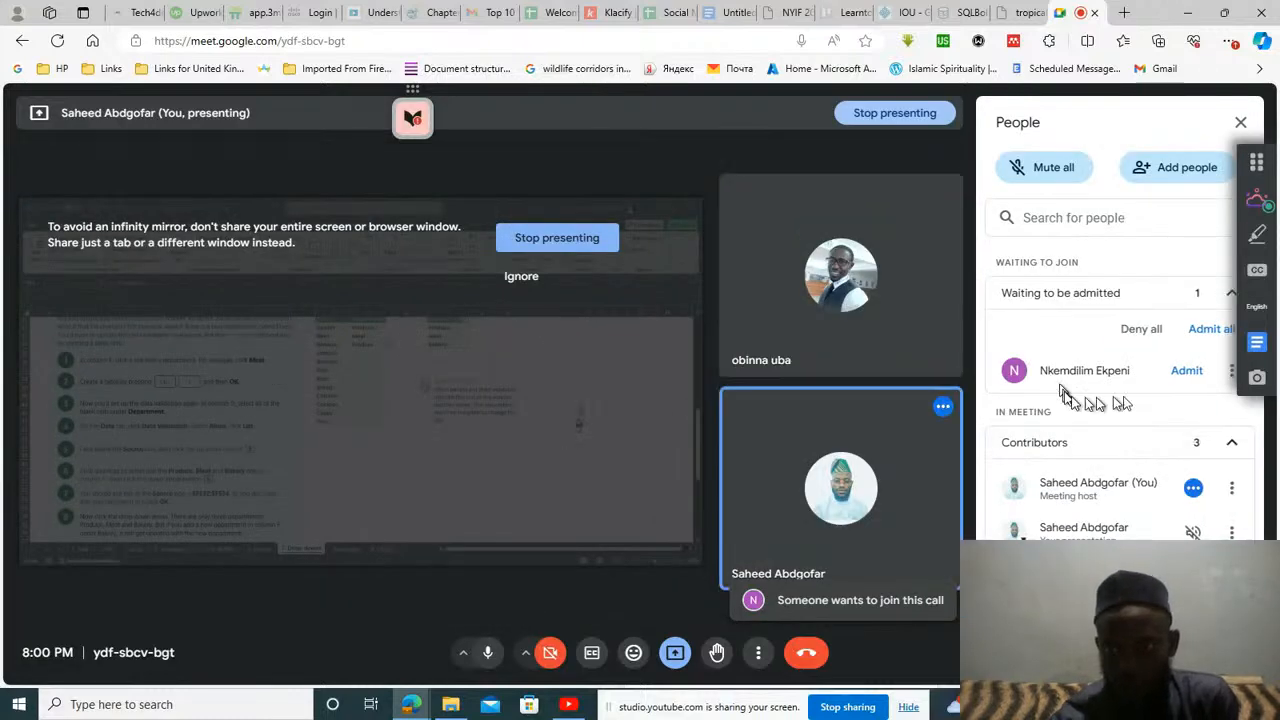
left_click(1199, 333)
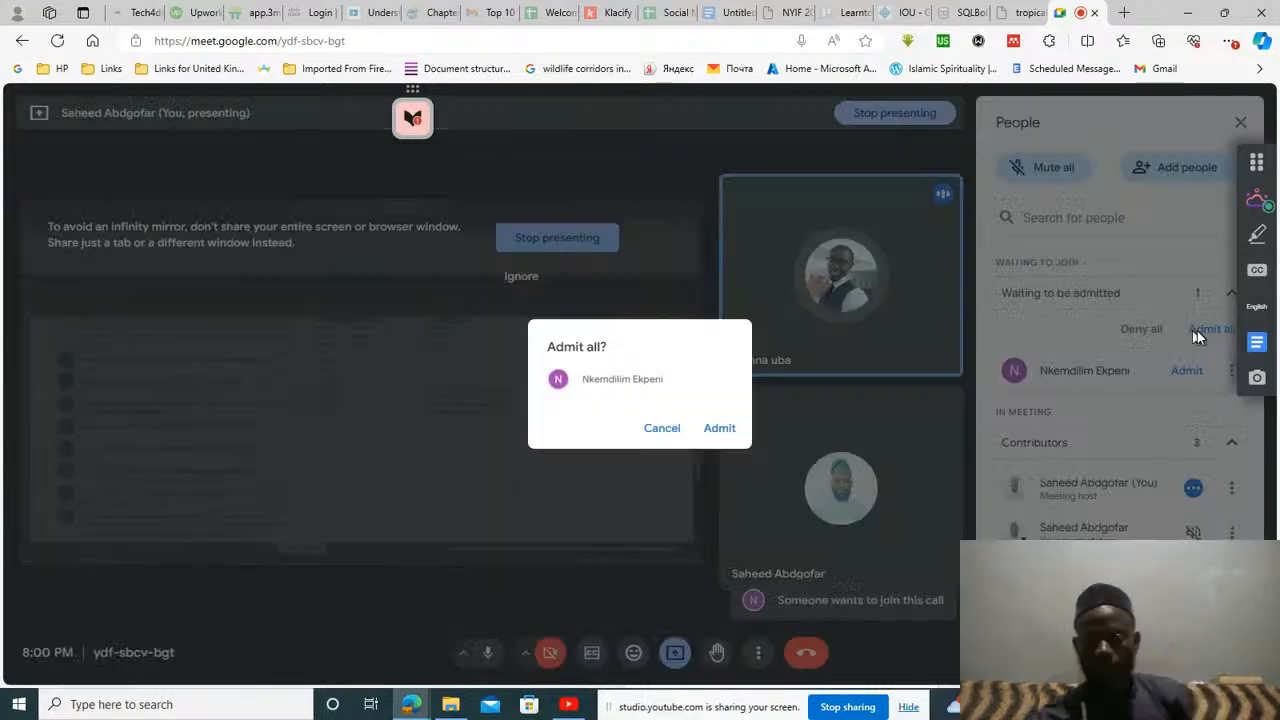
left_click(720, 428)
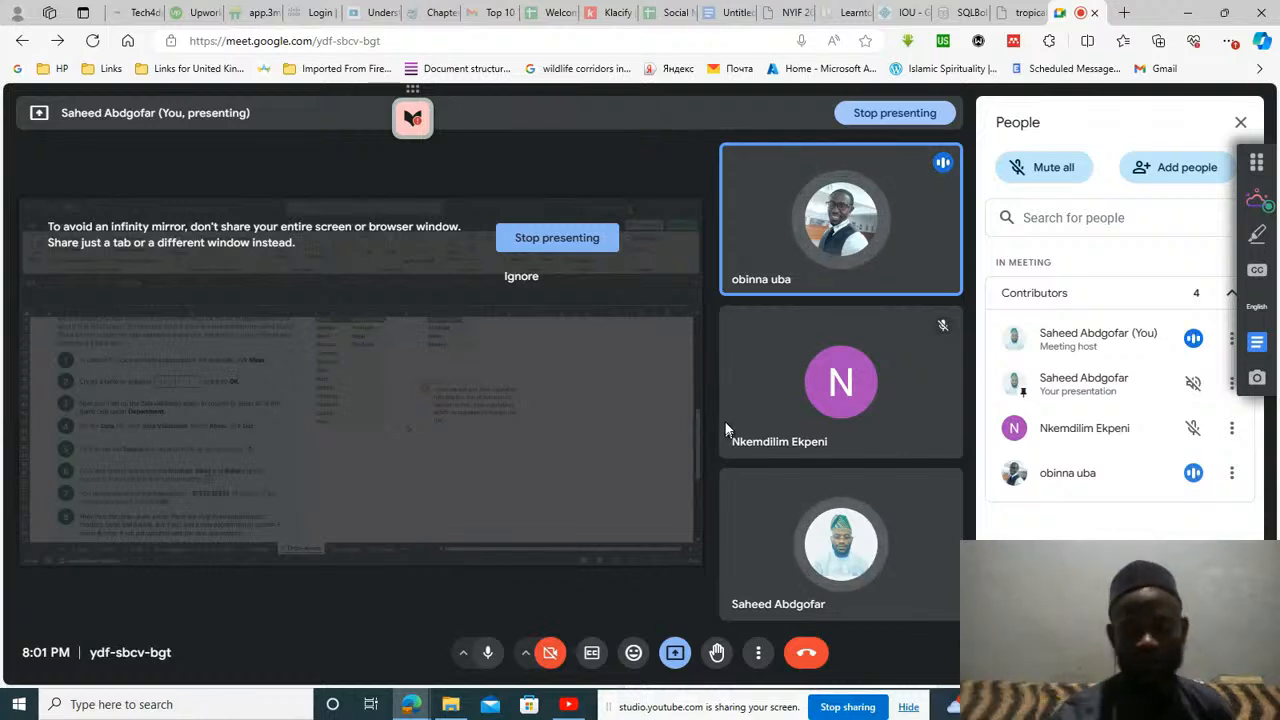
Return to the Welcome to Excel workbook and review the remaining instructions and web links on the Drop-downs sheet
mouse_move(937, 335)
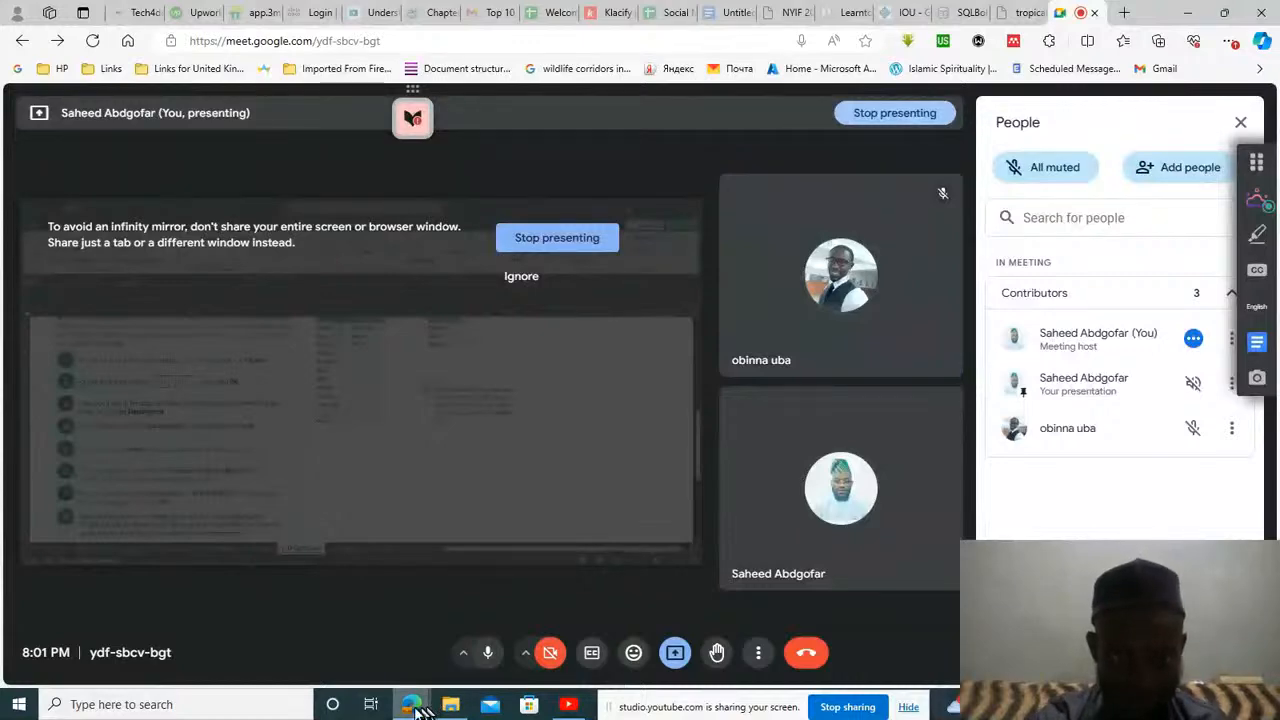
mouse_move(411, 703)
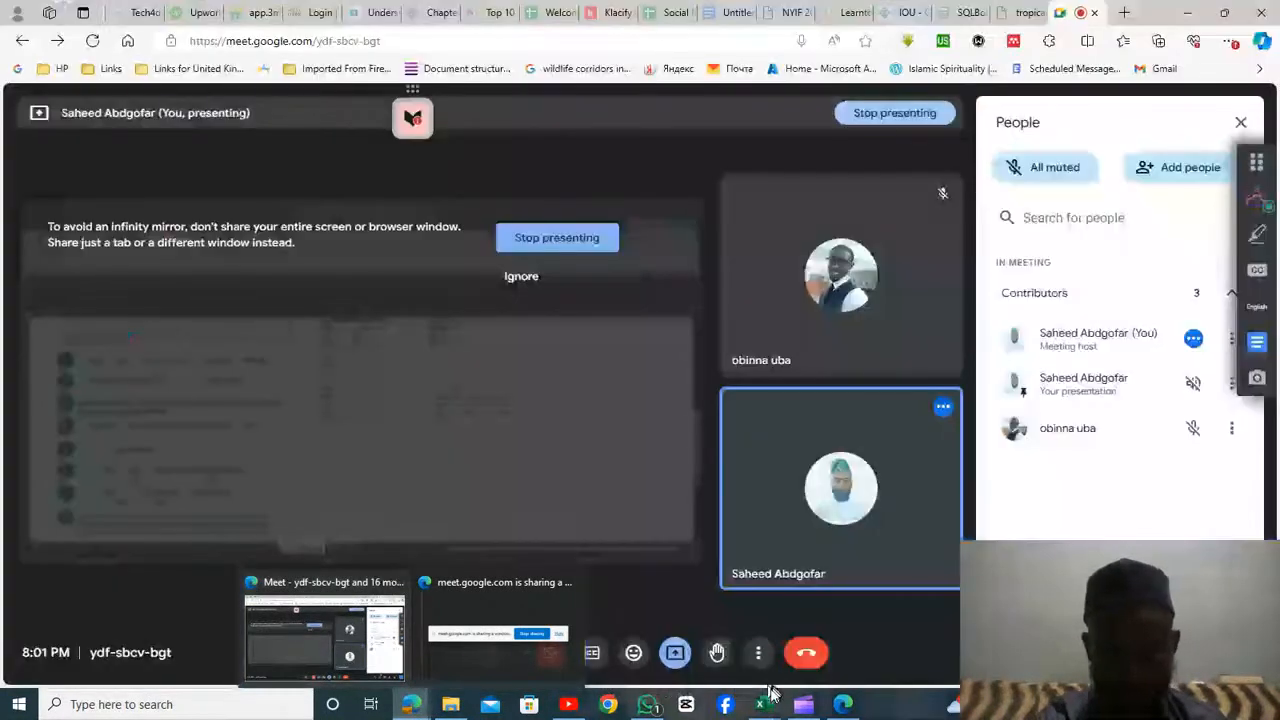
mouse_move(764, 700)
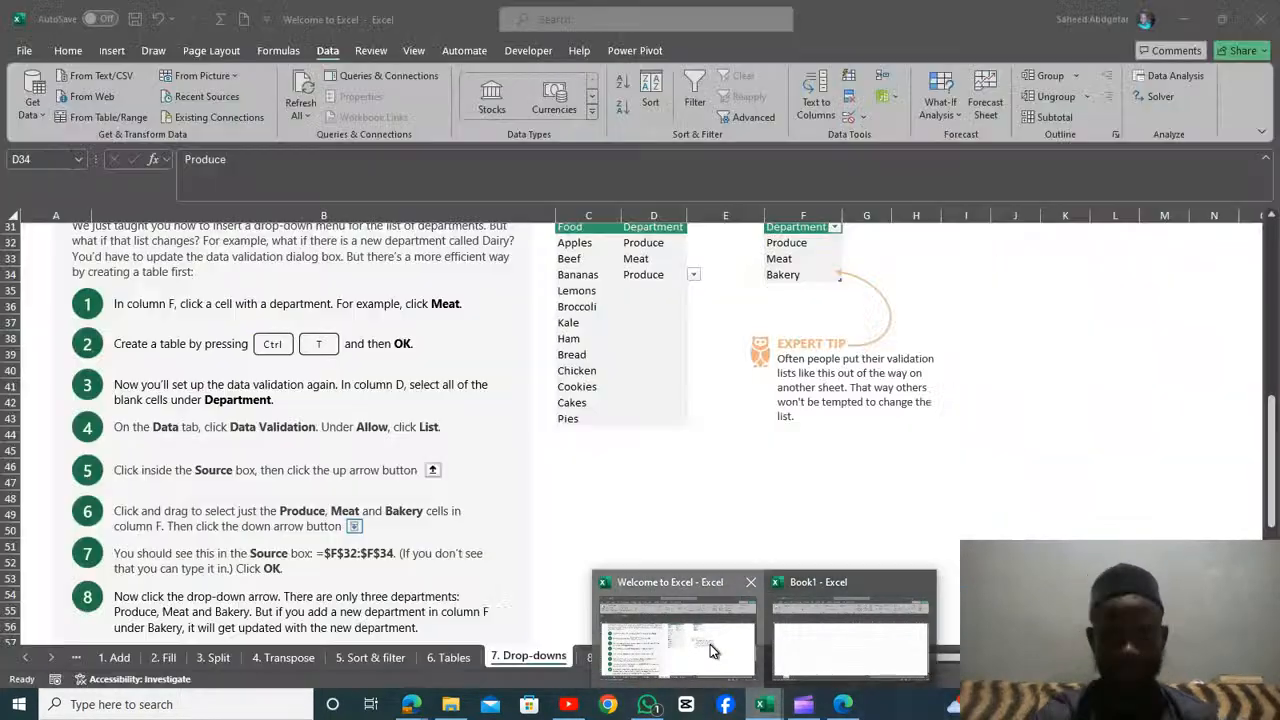
left_click(709, 643)
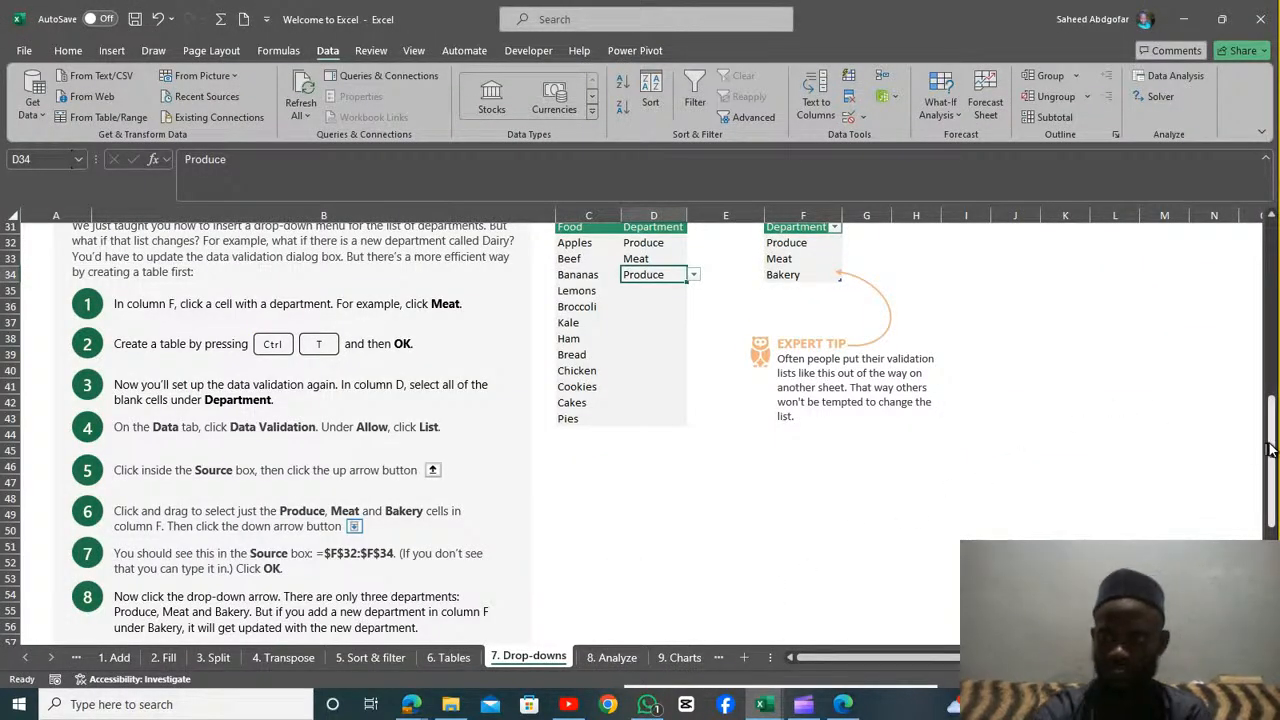
left_click_drag(1271, 451, 1195, 536)
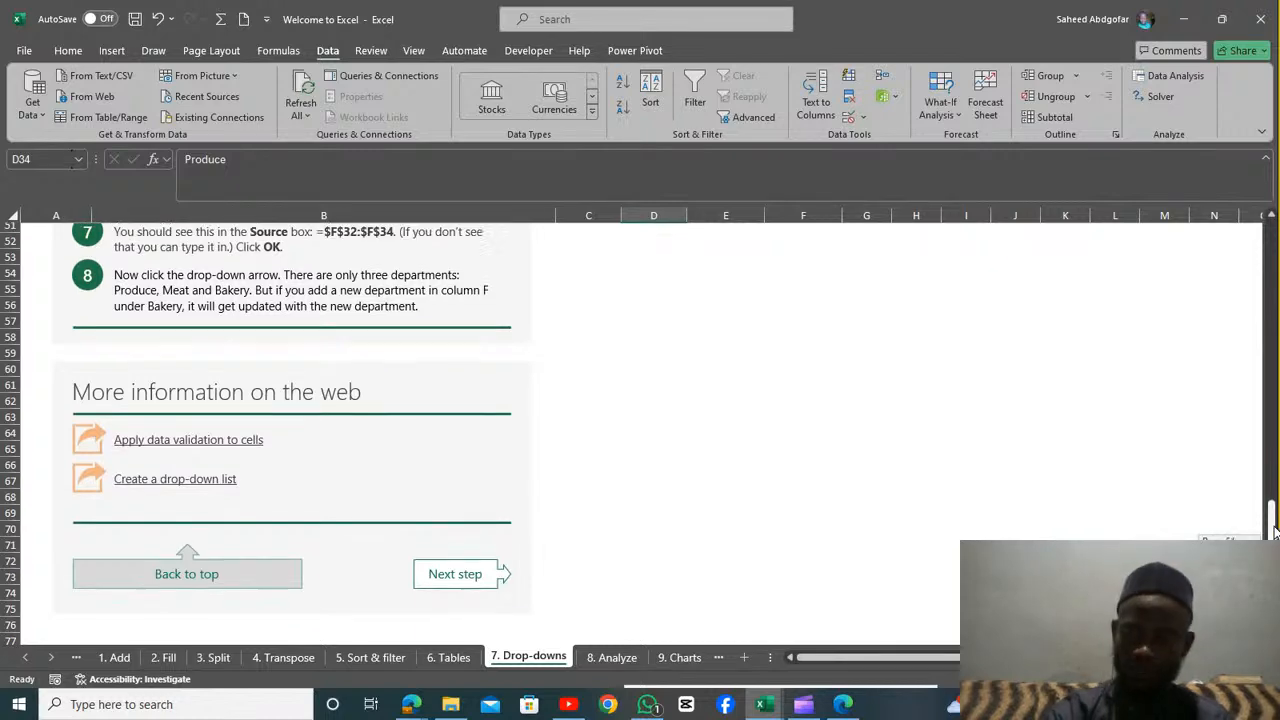
scroll(1260, 528, "up", 2)
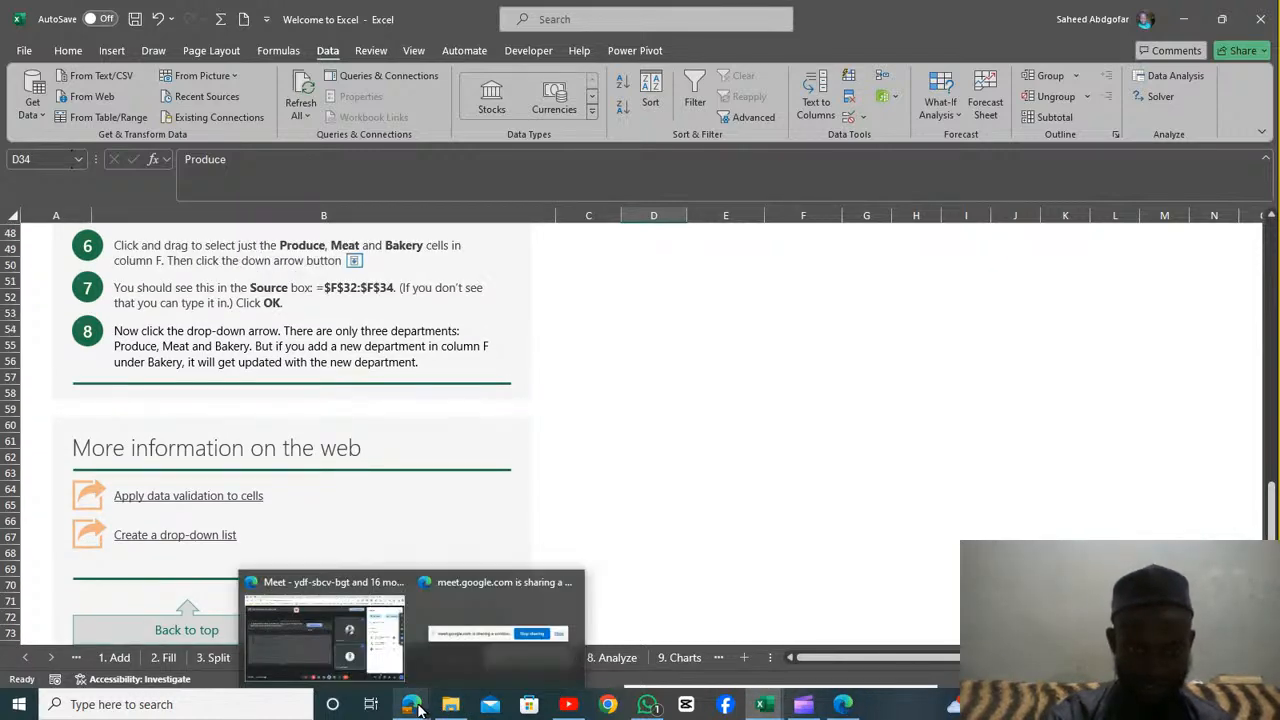
Switch to the Google Meet call to check the participants, and return to the Welcome to Excel workbook
left_click(322, 625)
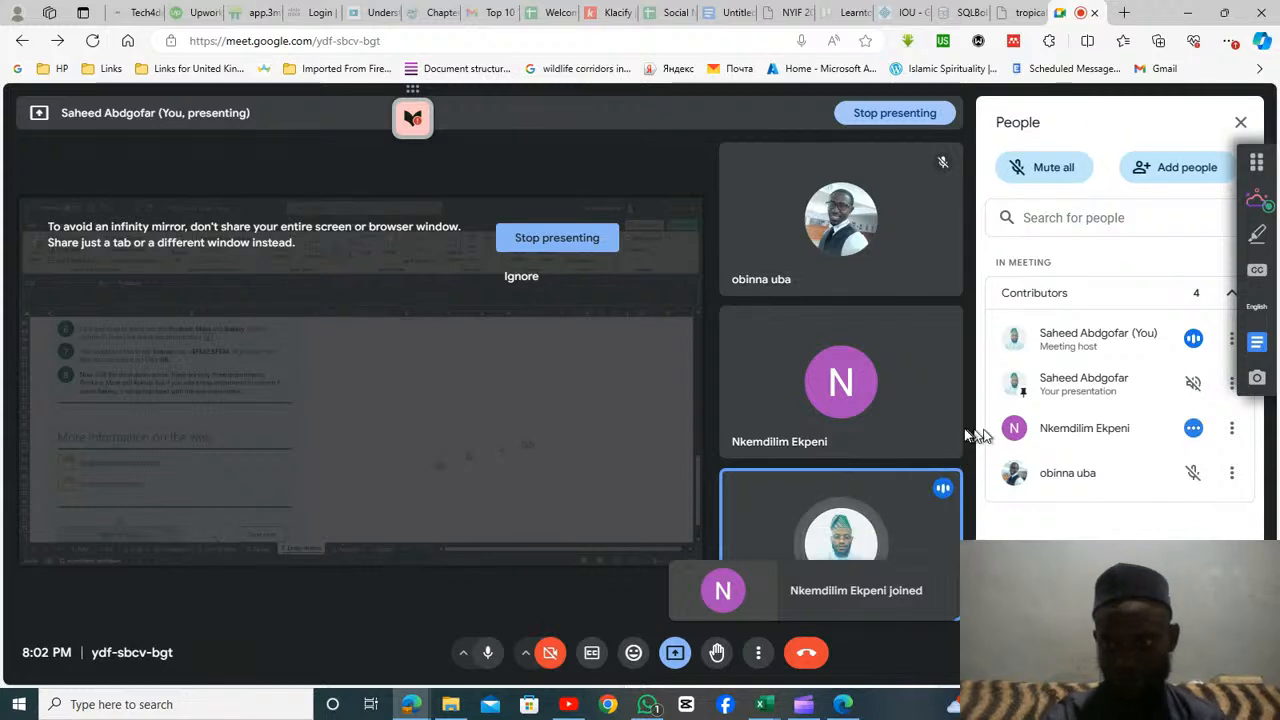
mouse_move(844, 424)
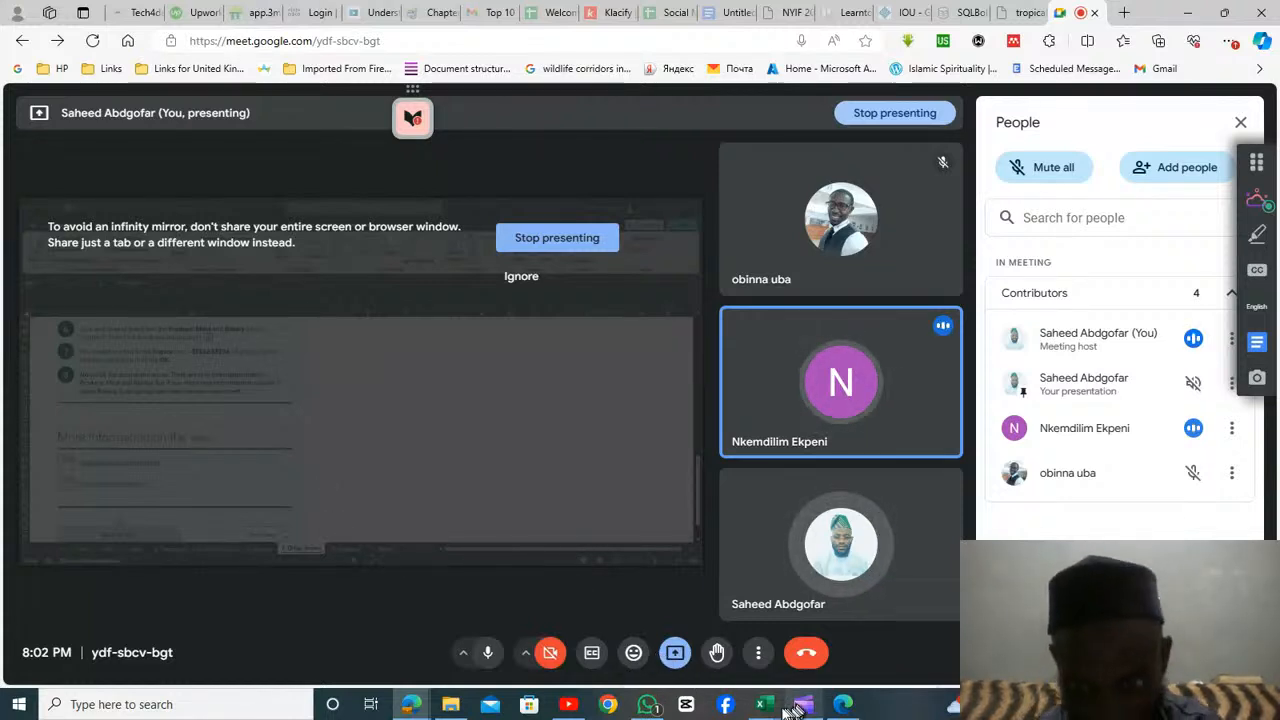
mouse_move(770, 706)
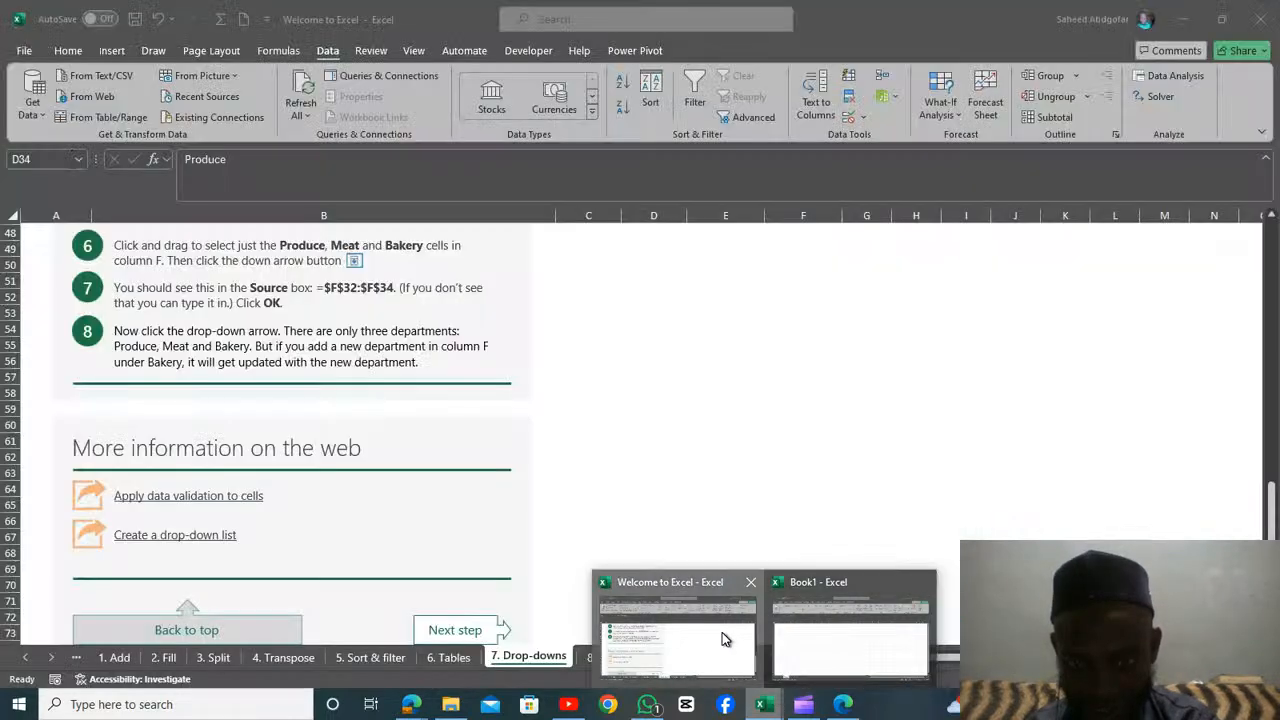
left_click(725, 640)
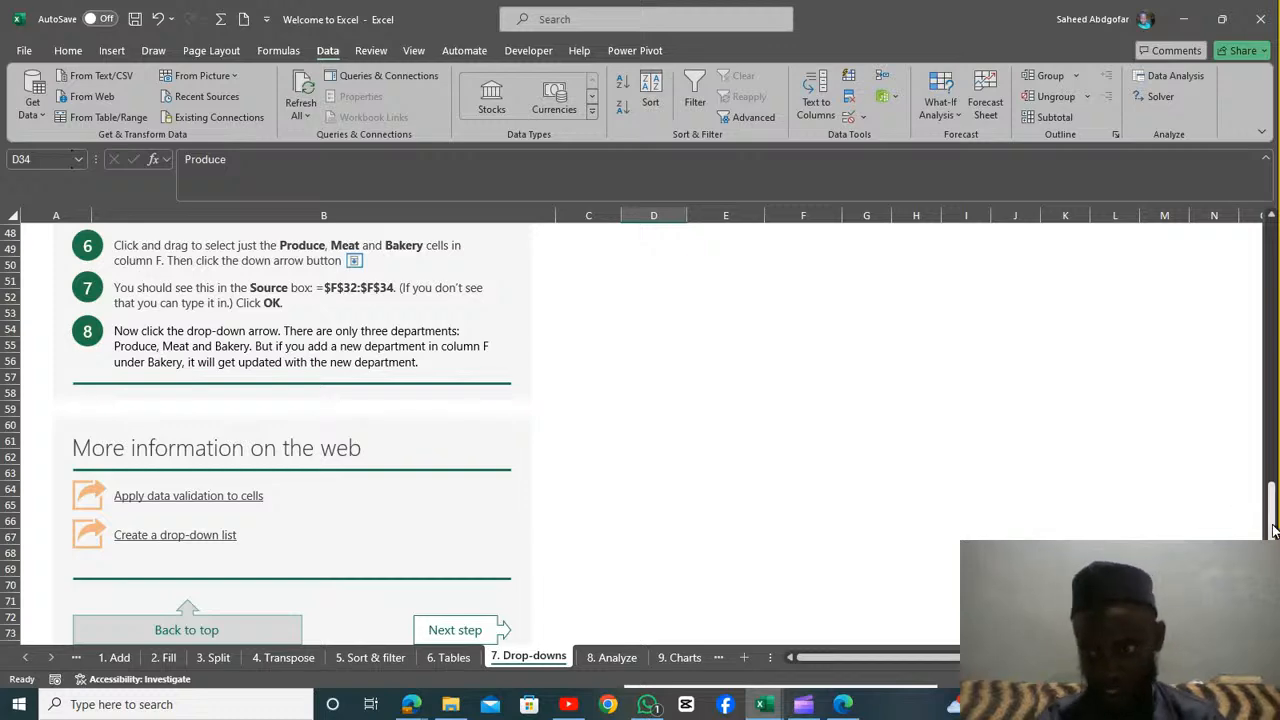
Undo the department entries and drop-down lists, and return to the start of the Drop-downs sheet
left_click_drag(1274, 530, 1277, 262)
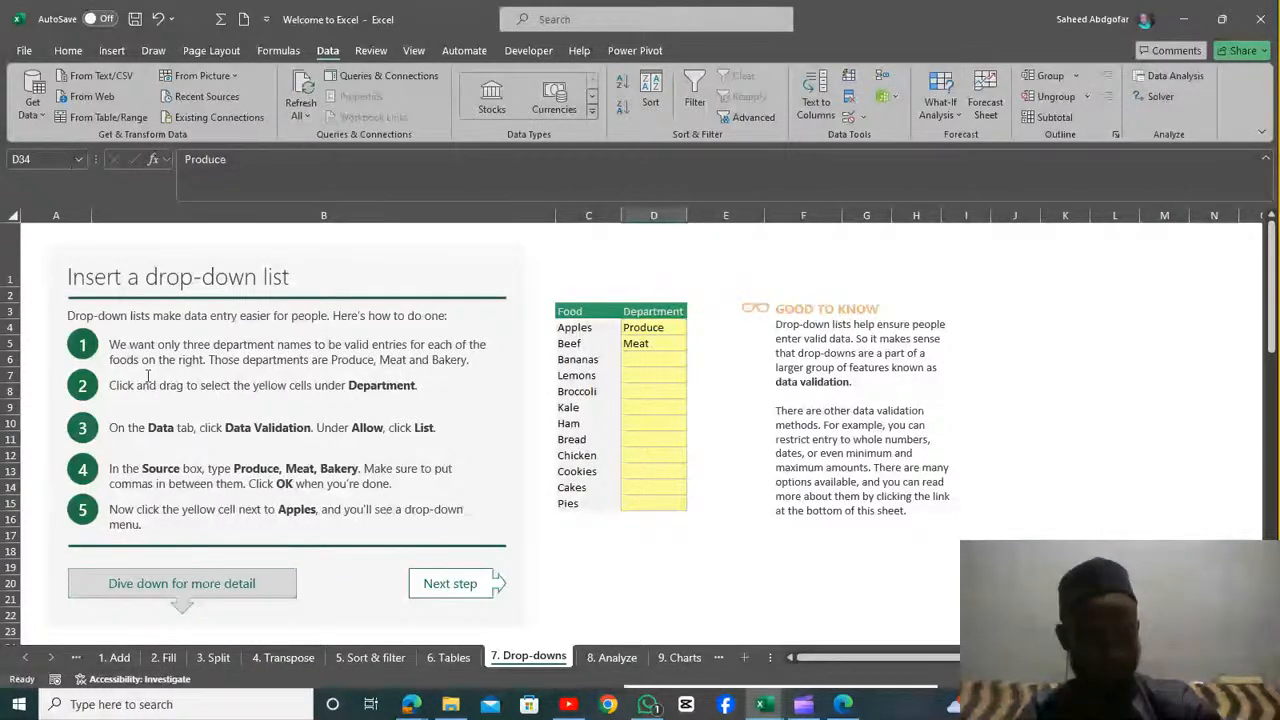
key("ctrl+z")
key("ctrl+z")
key("ctrl+z")
key("ctrl+z")
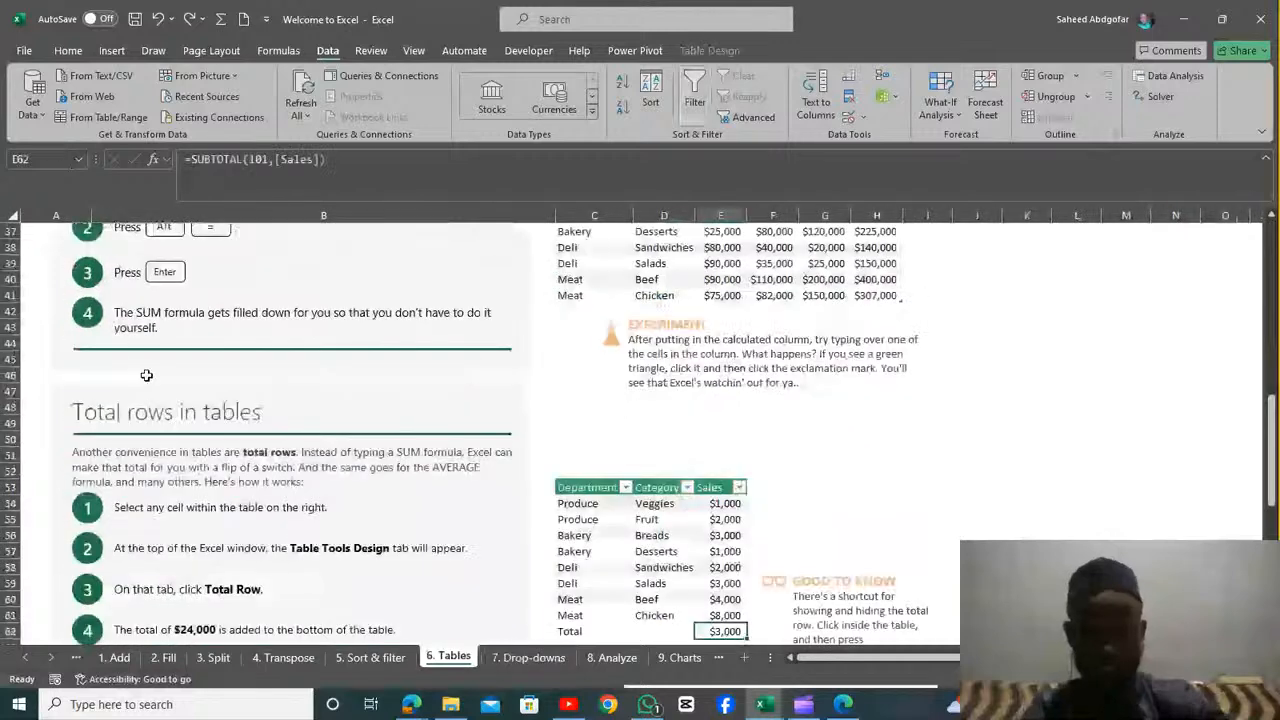
left_click(528, 657)
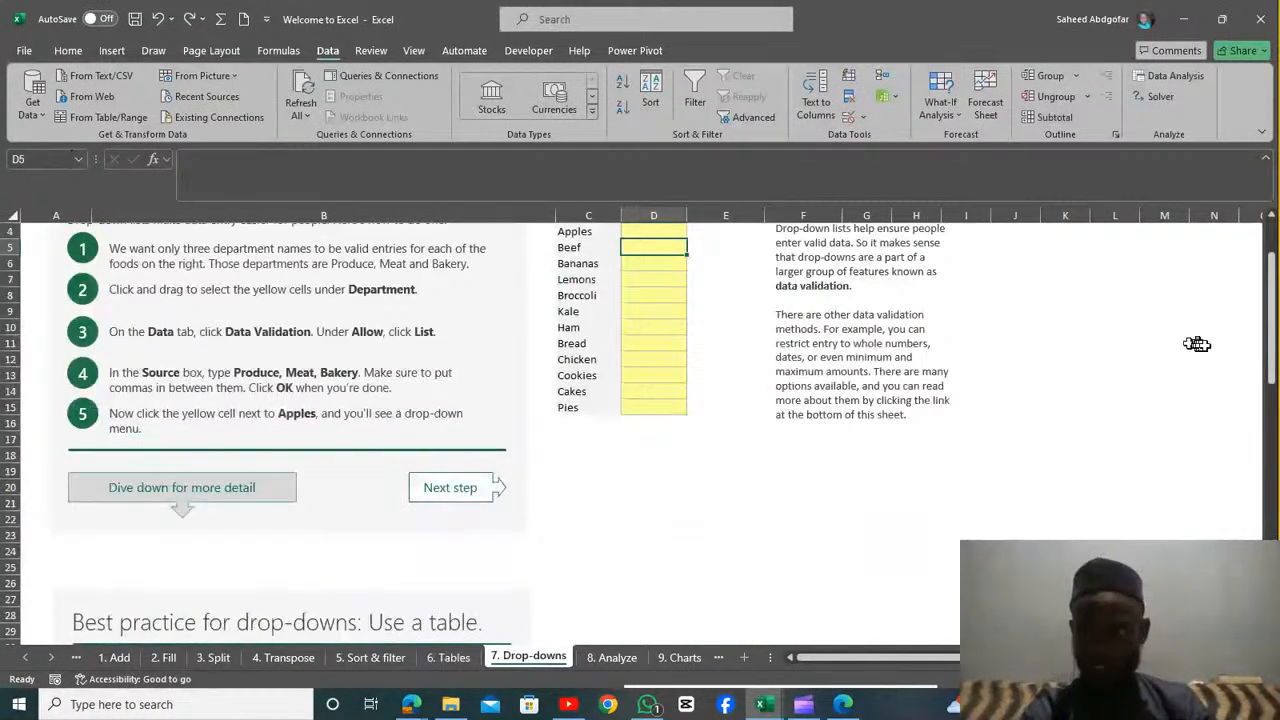
left_click_drag(1272, 342, 1260, 227)
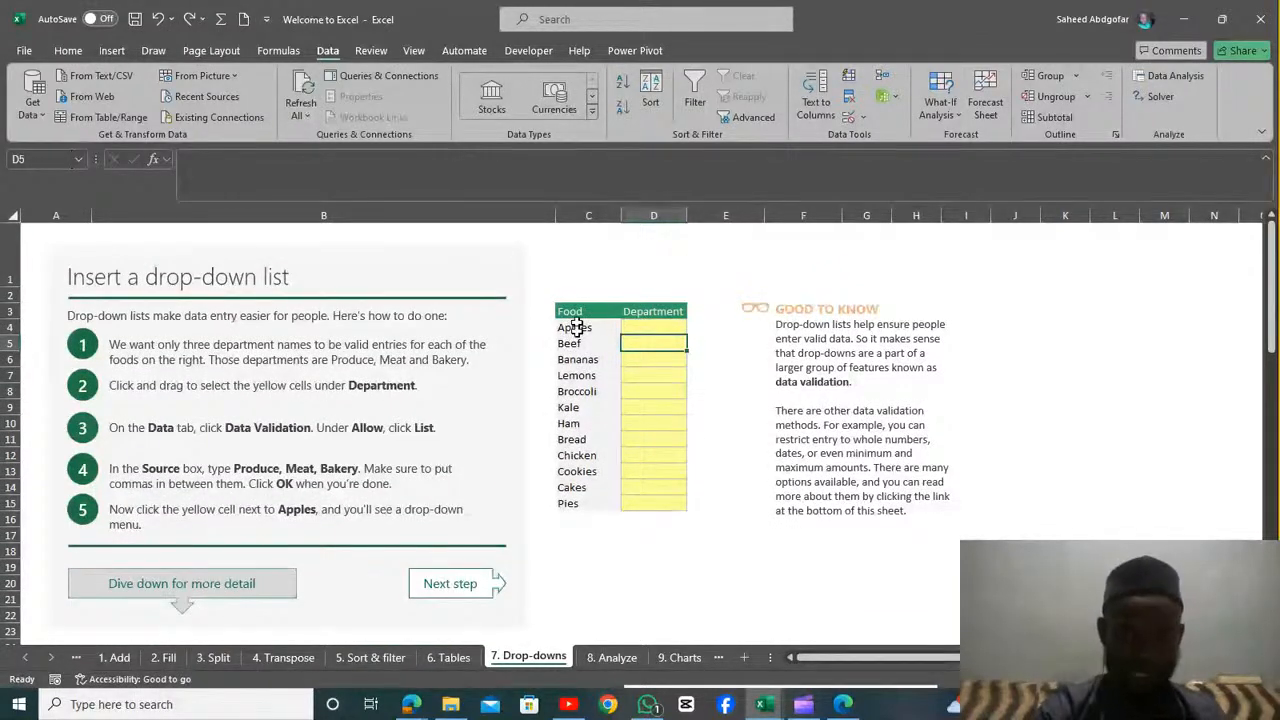
Select the yellow Department cells from Apples to Pies, and try jumping from the Apples cell to the column's next filled cell
left_click(645, 326)
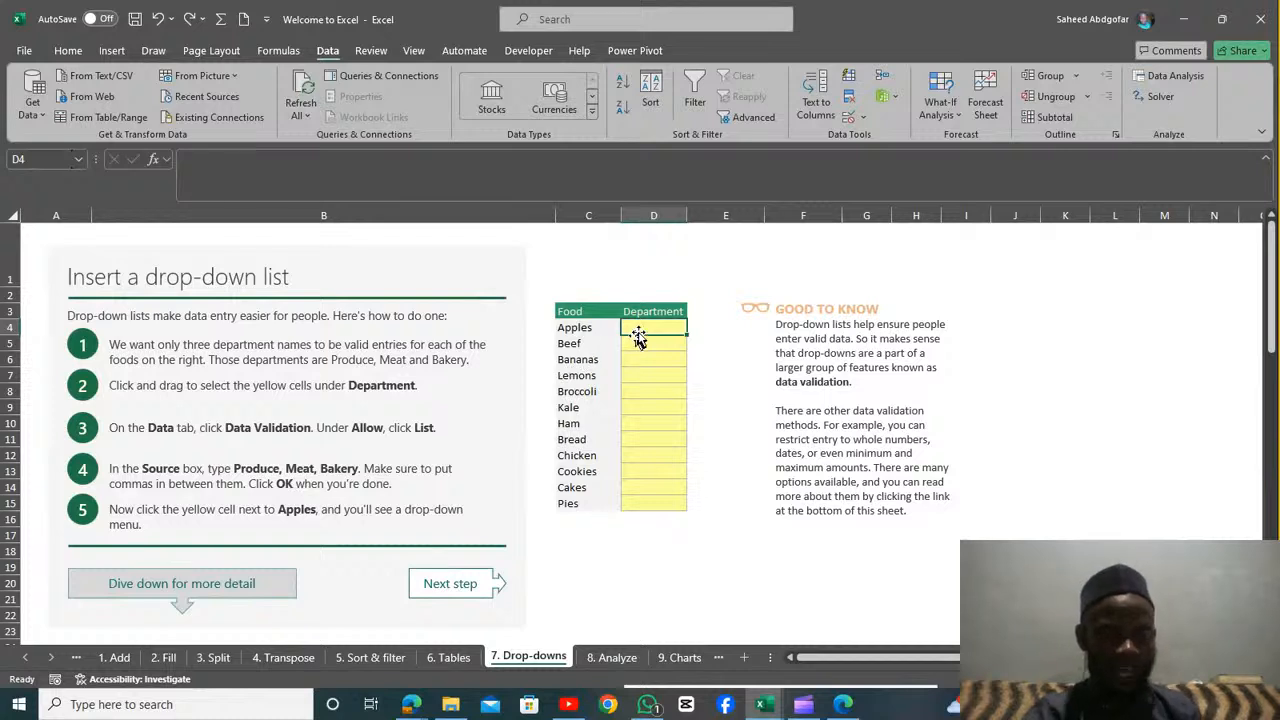
left_click_drag(641, 329, 640, 500)
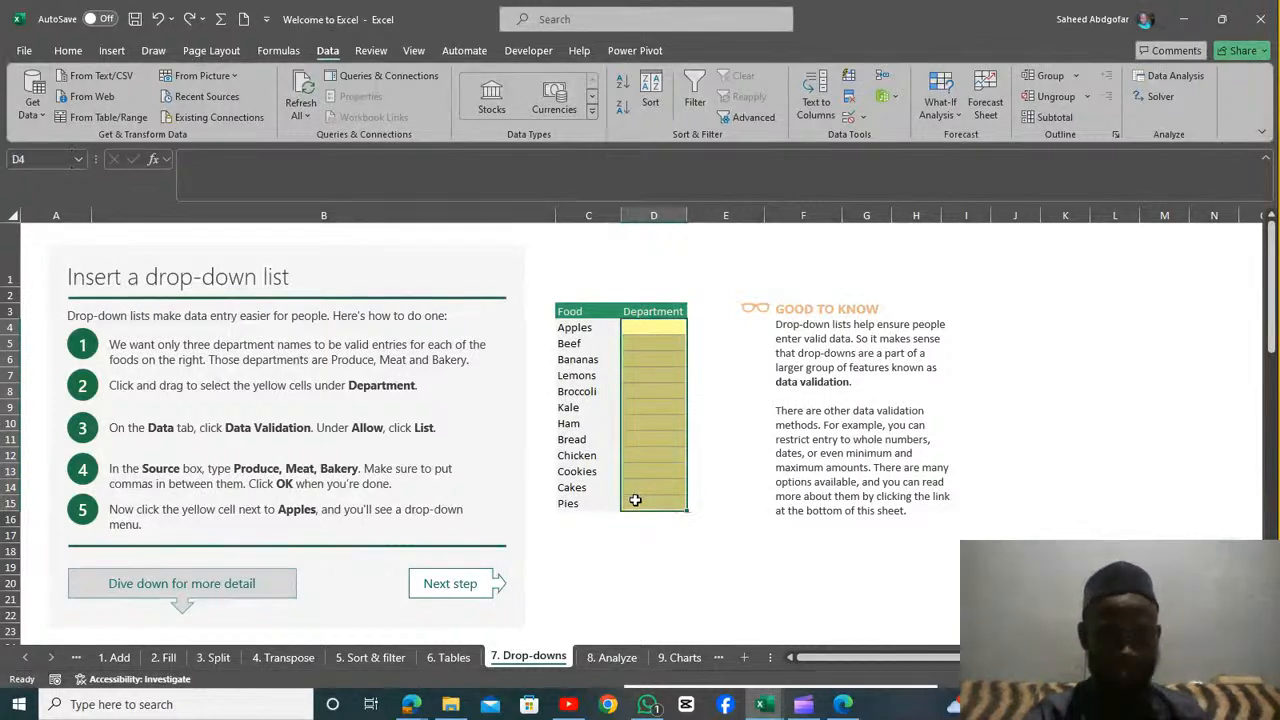
left_click(648, 330)
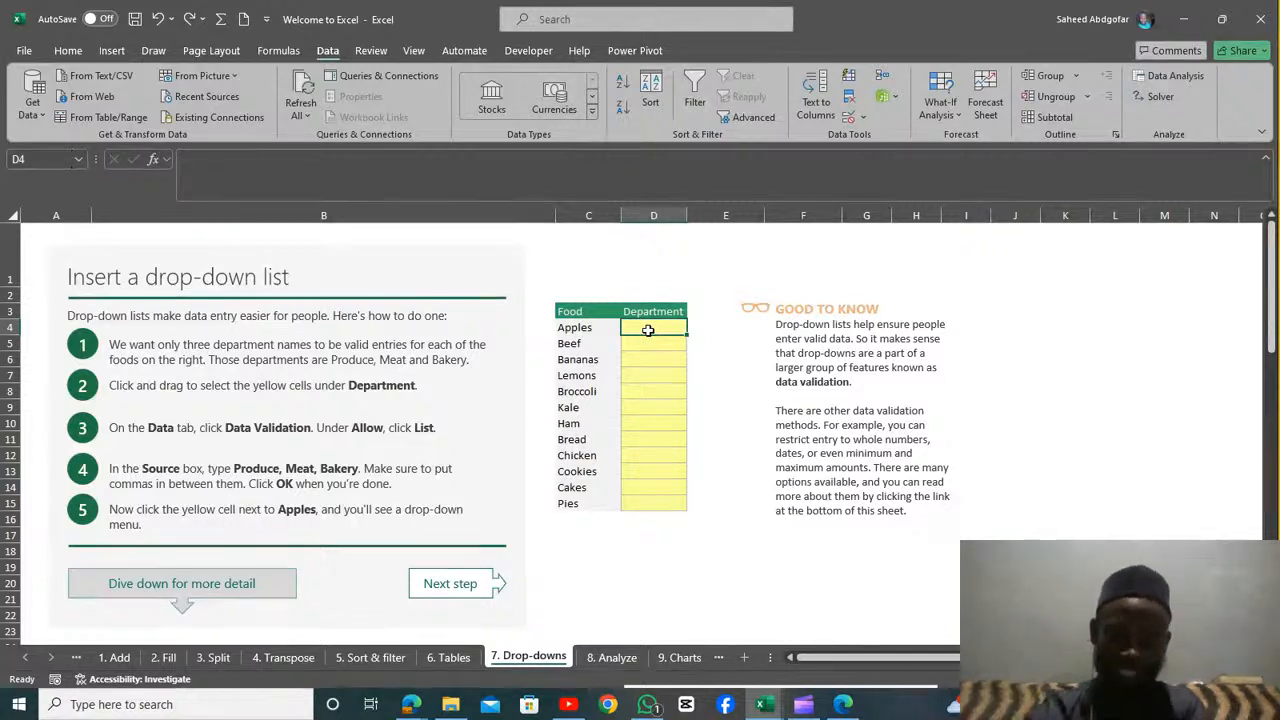
mouse_move(648, 330)
left_mouse_down()
mouse_move(646, 371)
mouse_move(649, 334)
left_mouse_up()
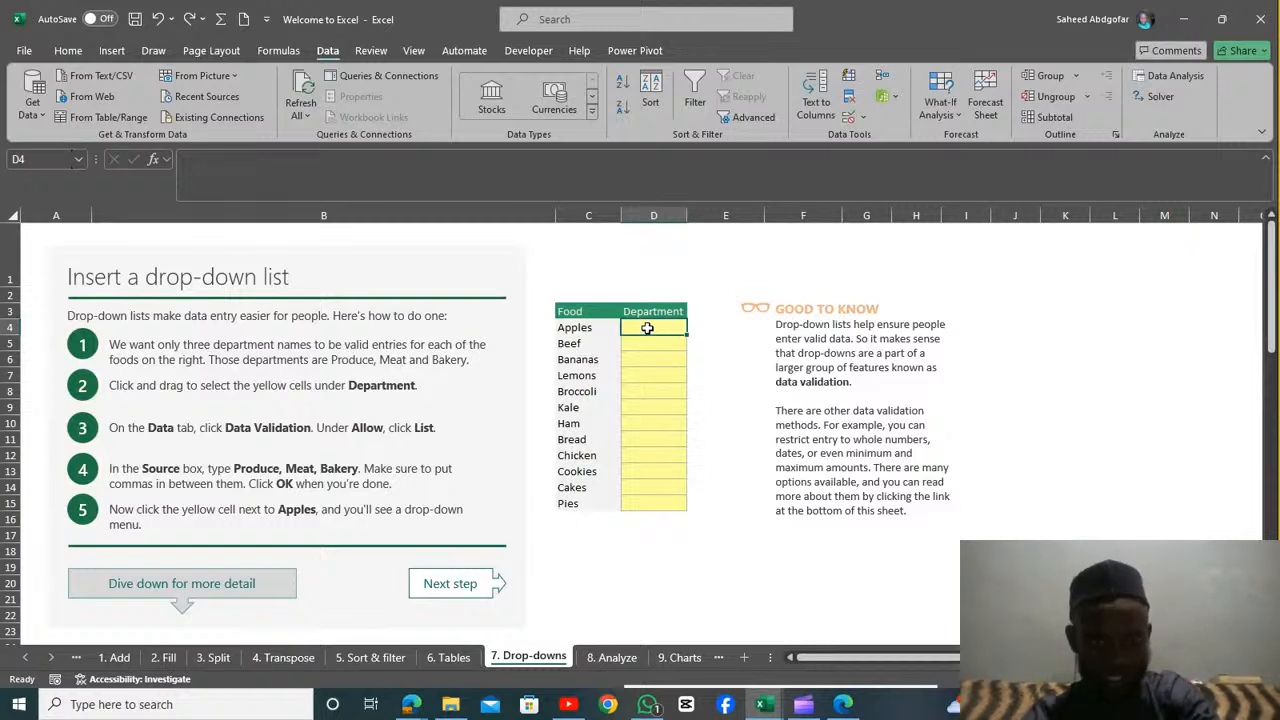
key("ctrl+Down")
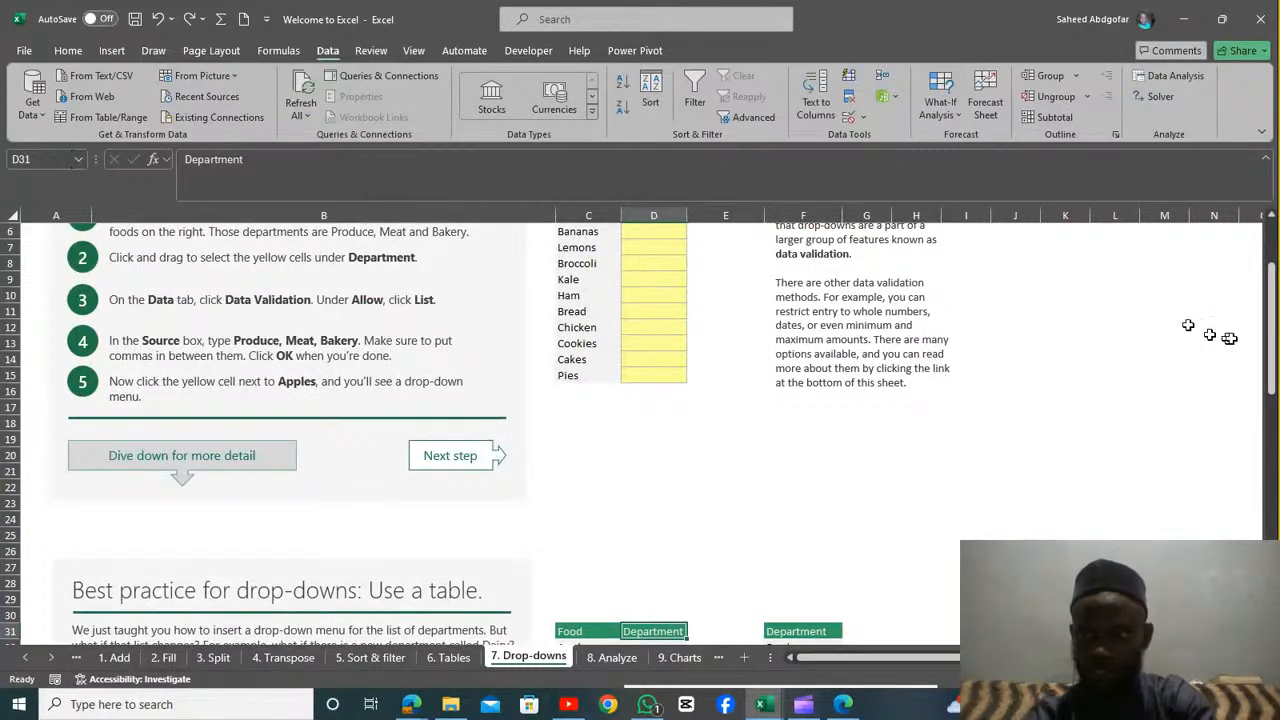
left_click_drag(1275, 344, 1255, 300)
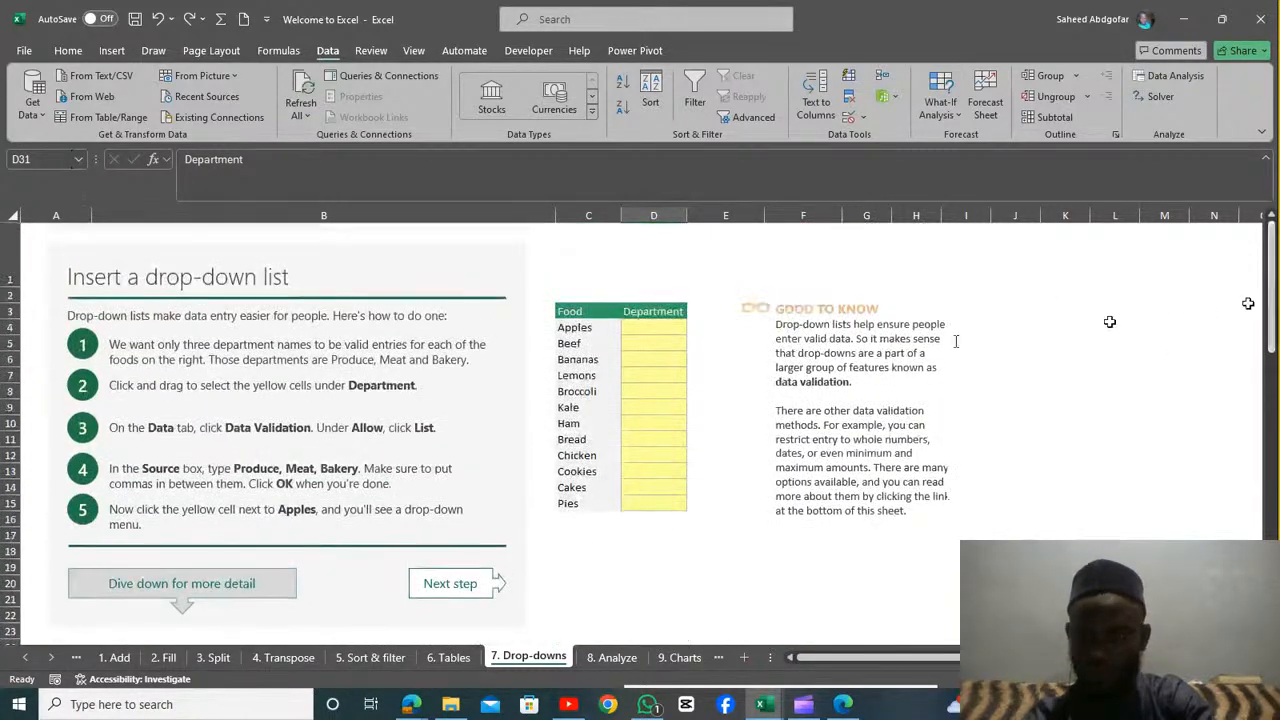
Try extending the selection from the Apples department cell to the next filled cell below, and clear the selection
left_click(665, 327)
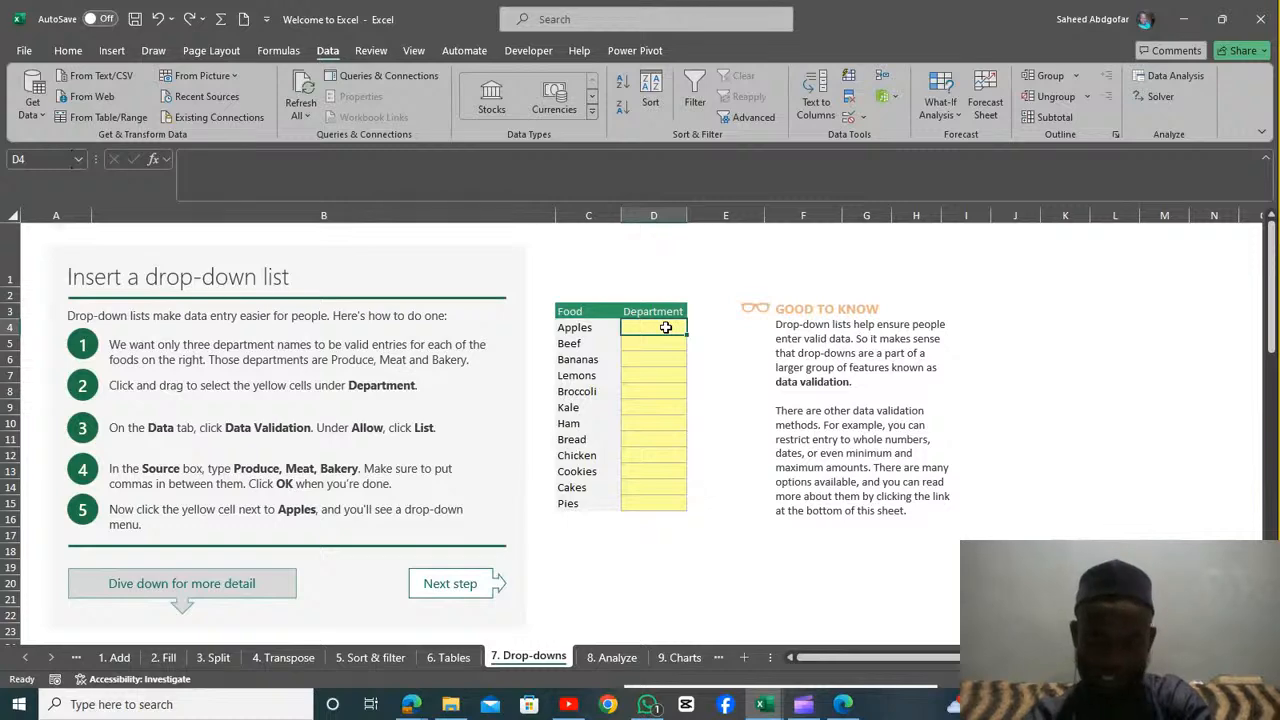
left_click_drag(665, 327, 665, 343)
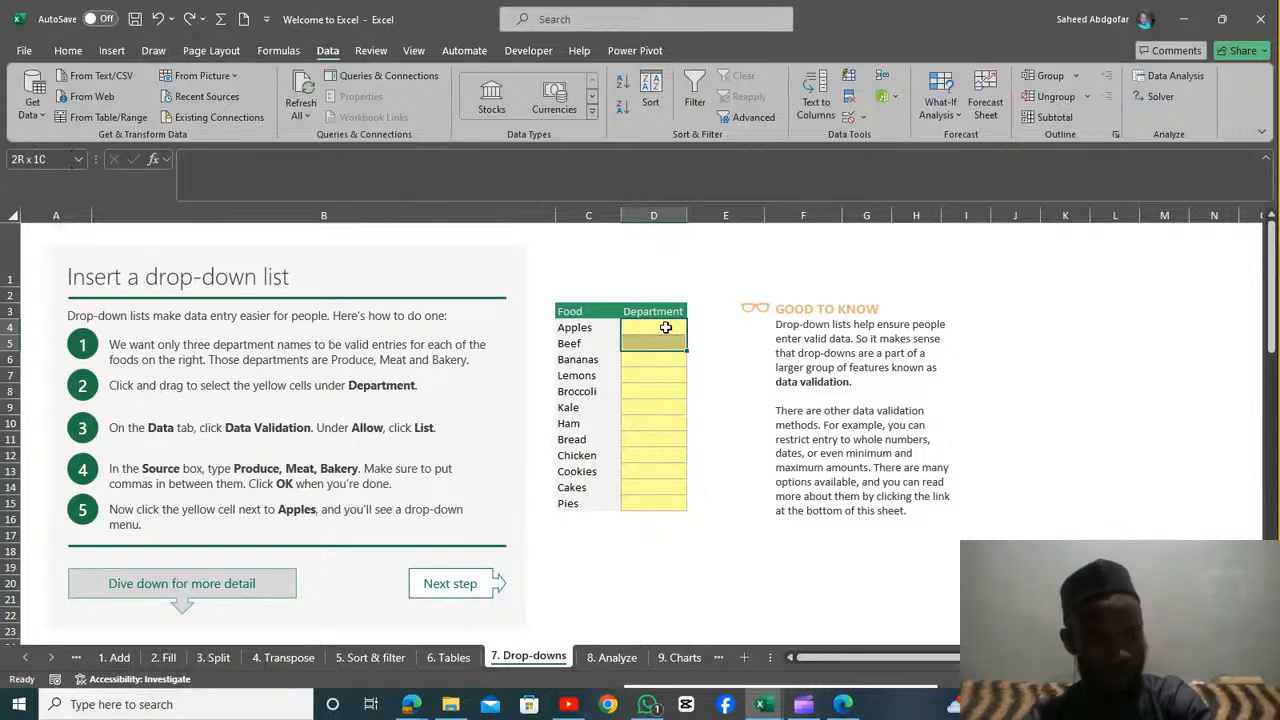
left_click_drag(665, 327, 665, 327)
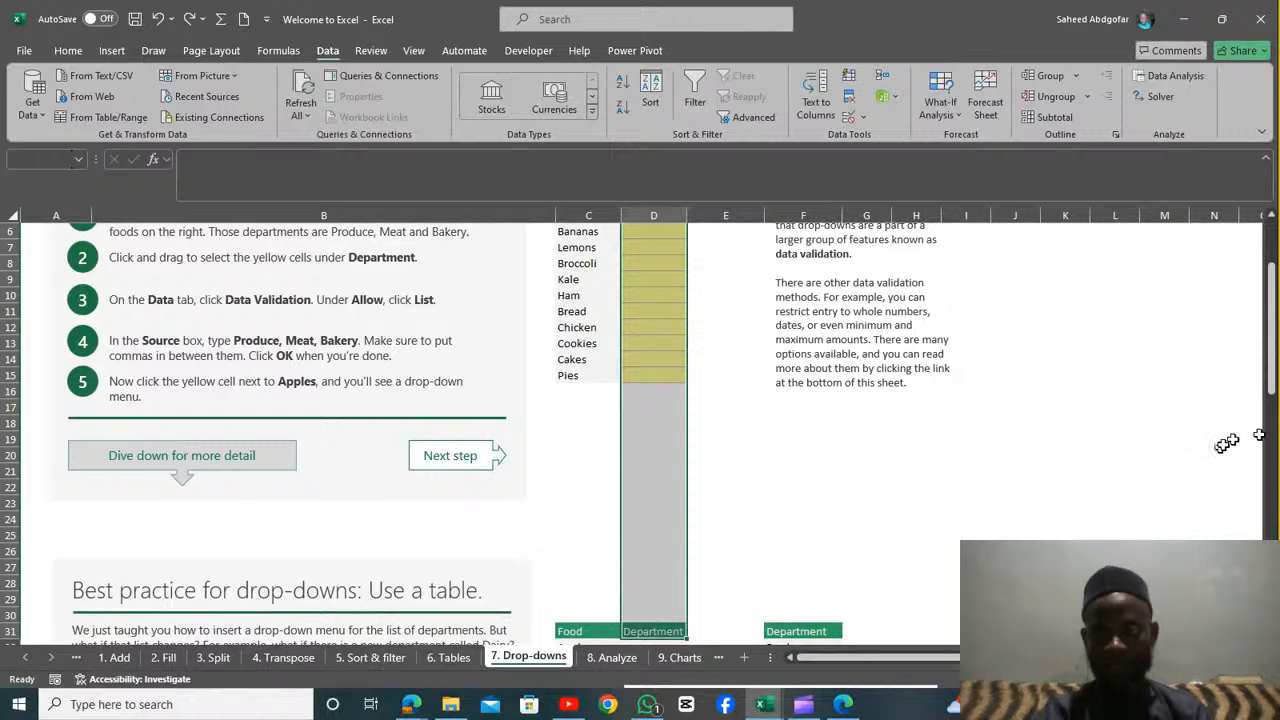
scroll(1270, 378, "up", 2)
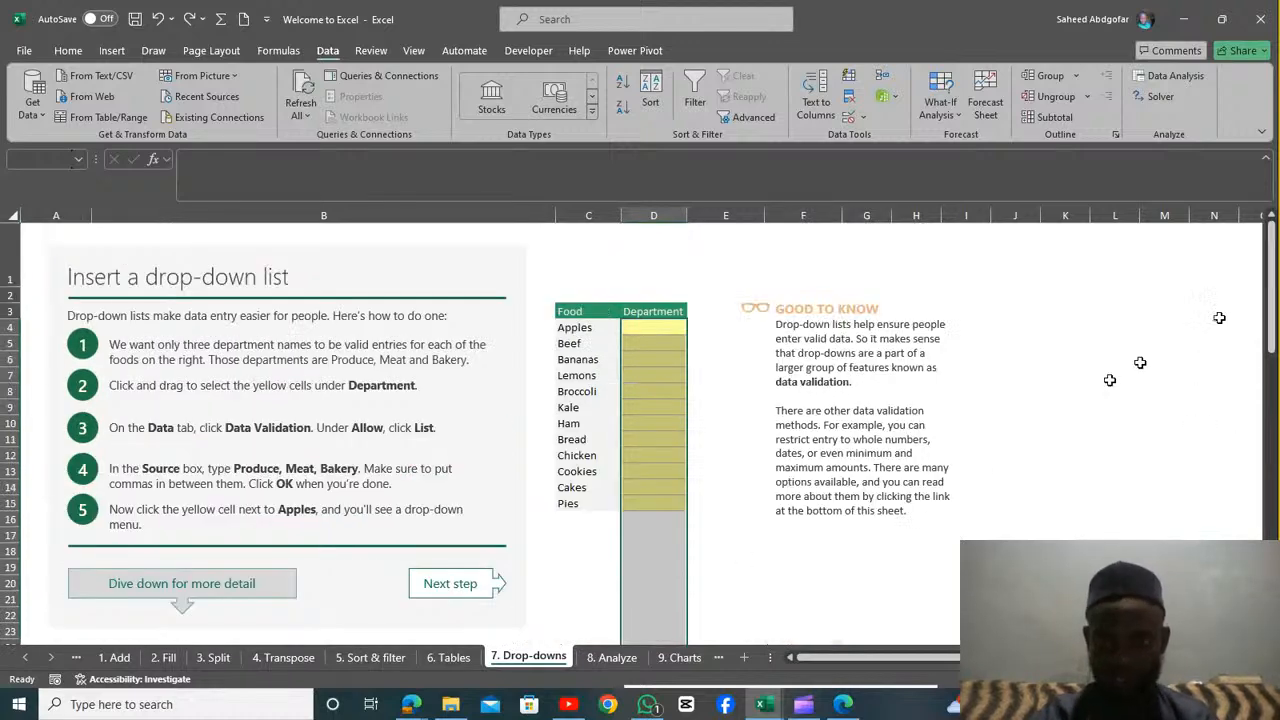
left_click(1002, 546)
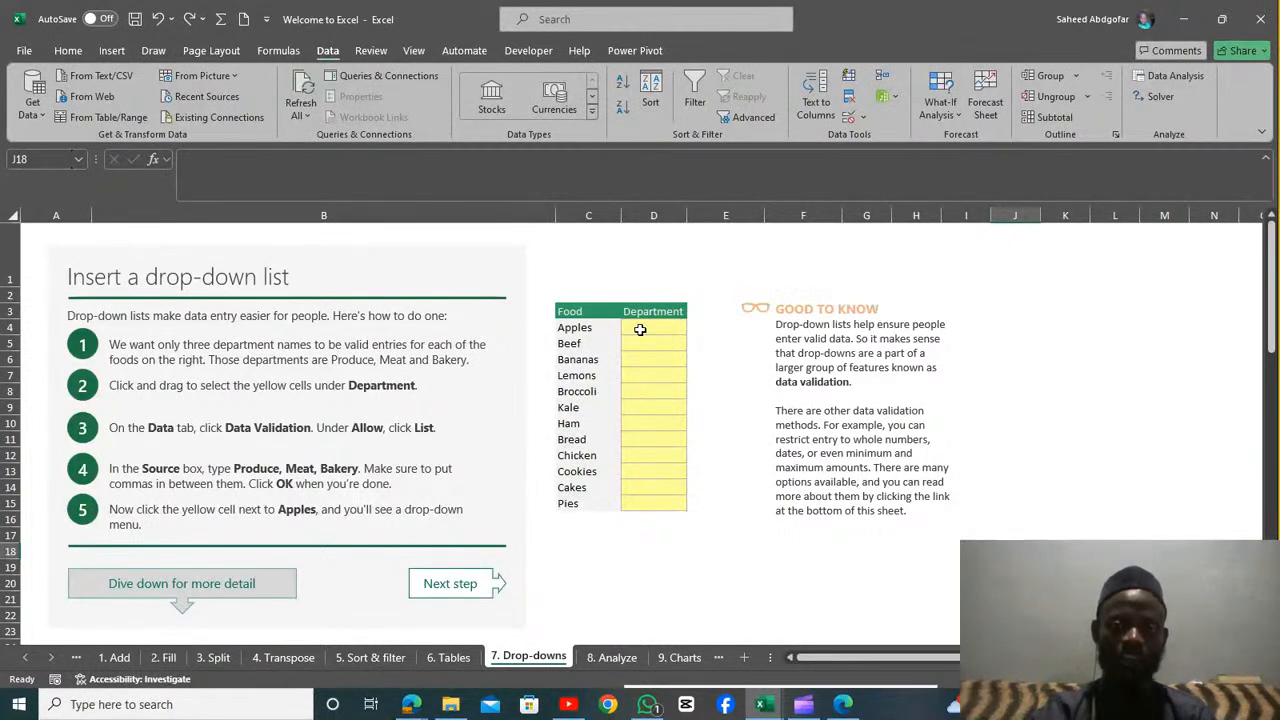
Select the department cells from Apples to Cookies, retry the extended selection down the column from Apples, and deselect the range
left_click_drag(644, 329, 636, 466)
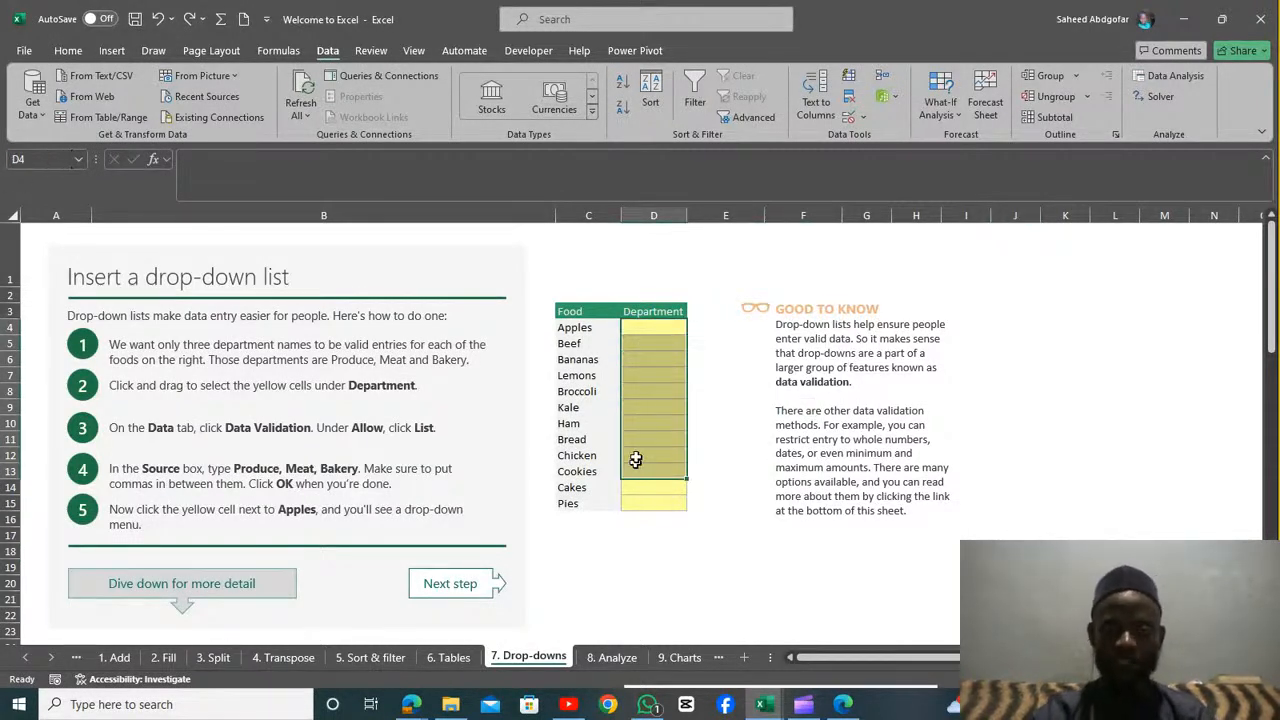
left_click(645, 332)
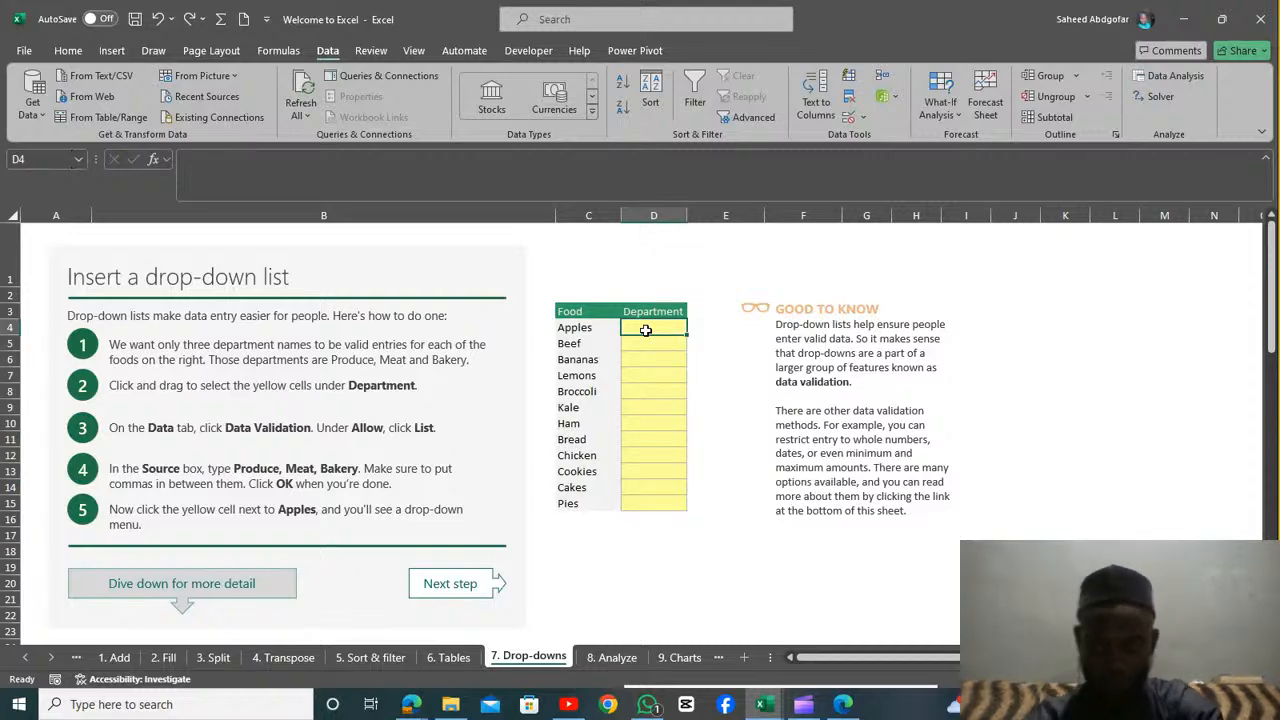
key("ctrl+shift+Down")
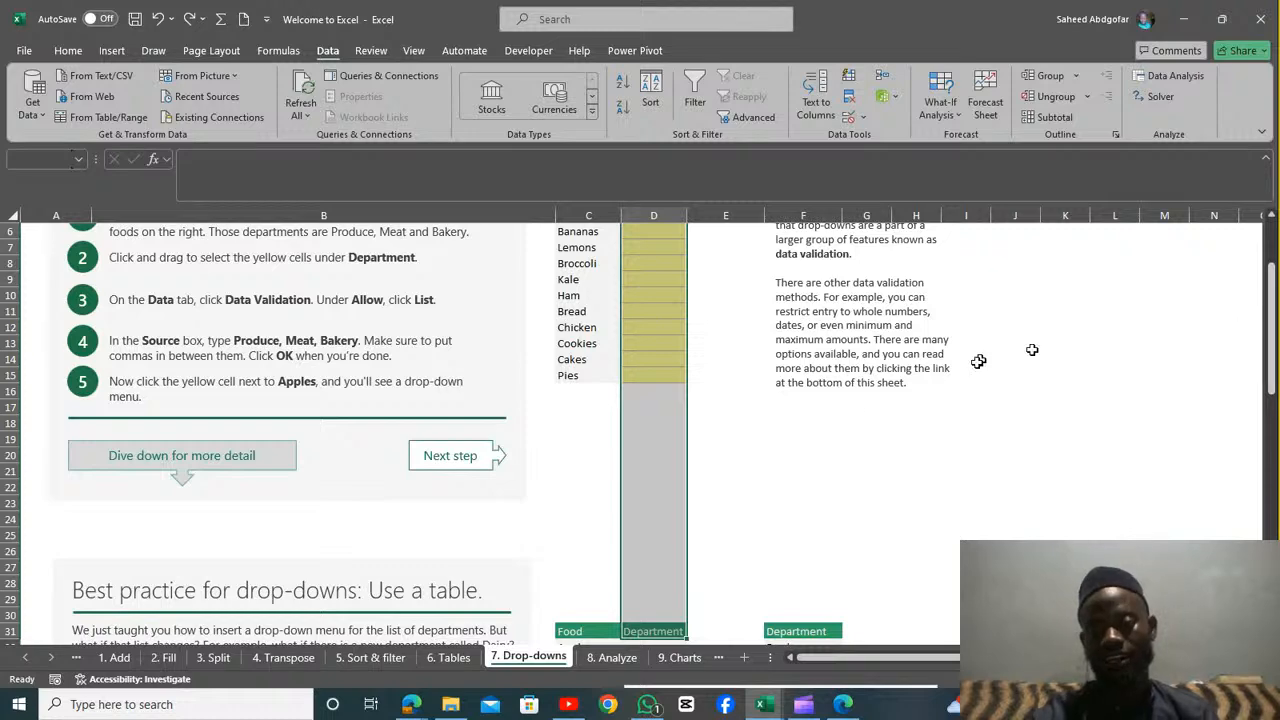
left_click(642, 466)
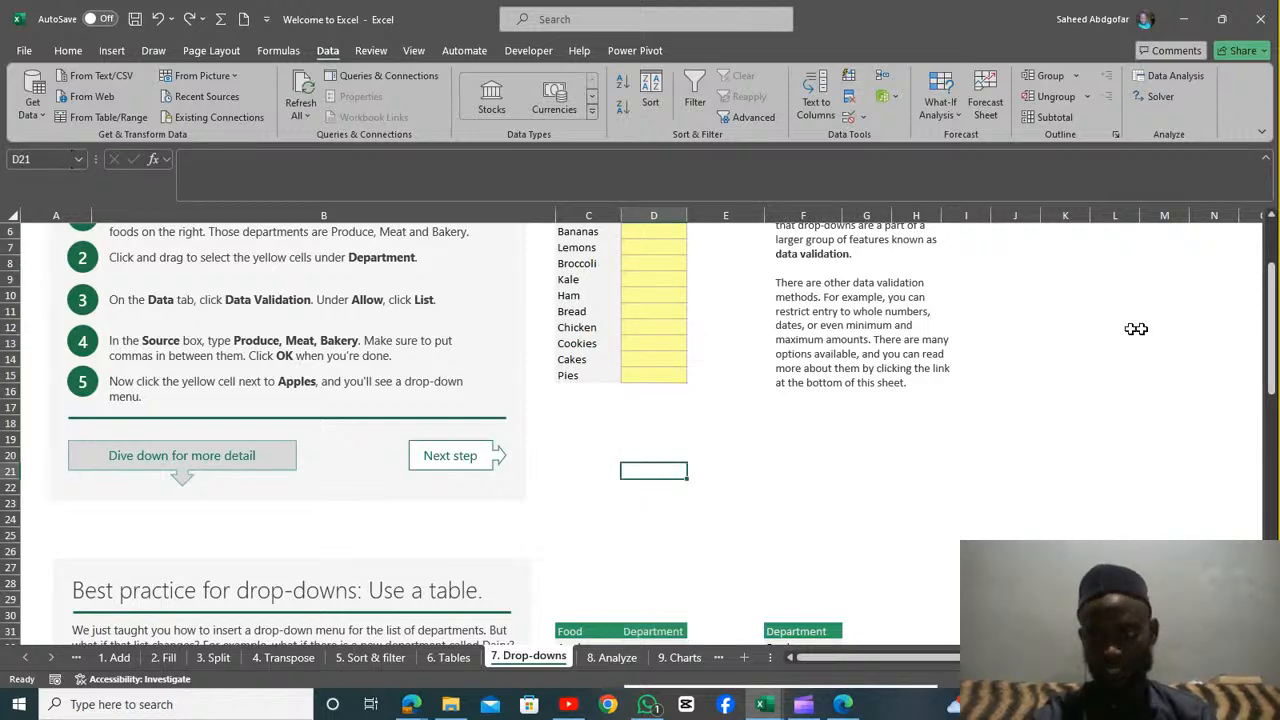
left_click_drag(1276, 350, 1275, 308)
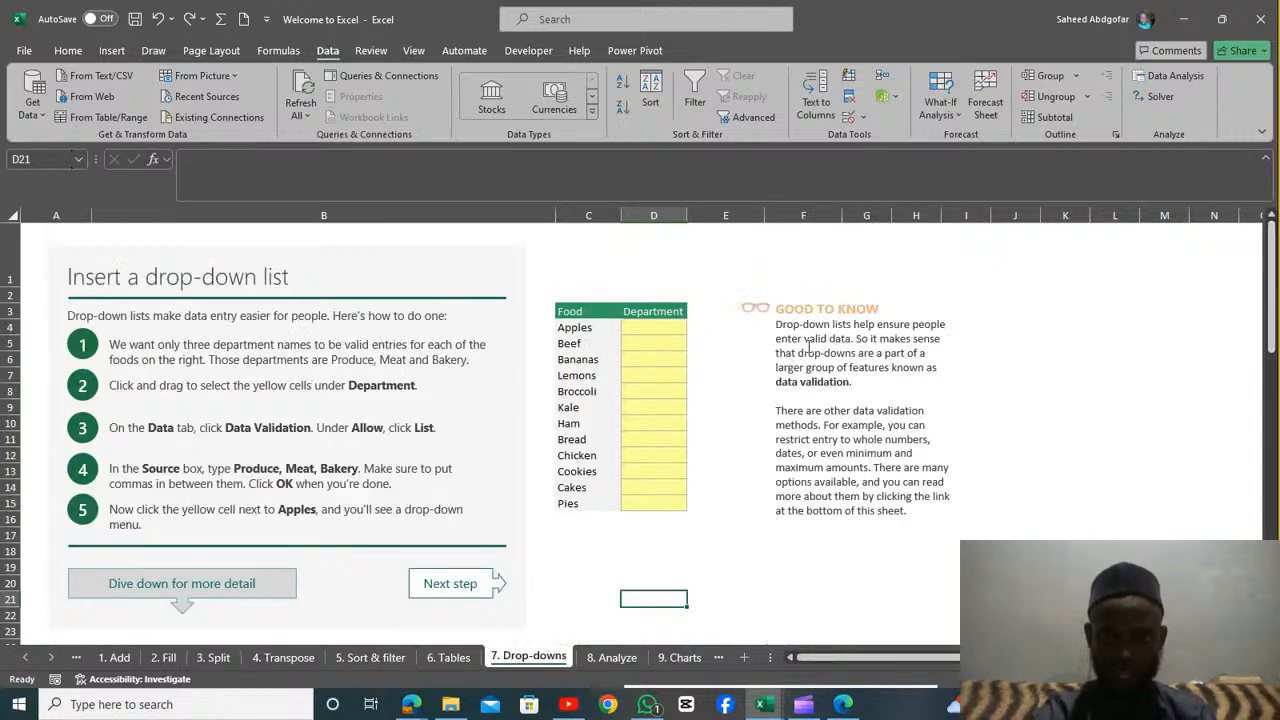
Apply List data validation with the source Produce, Meat, Bakery to the yellow Department cells D4:D15
left_click_drag(649, 334, 645, 503)
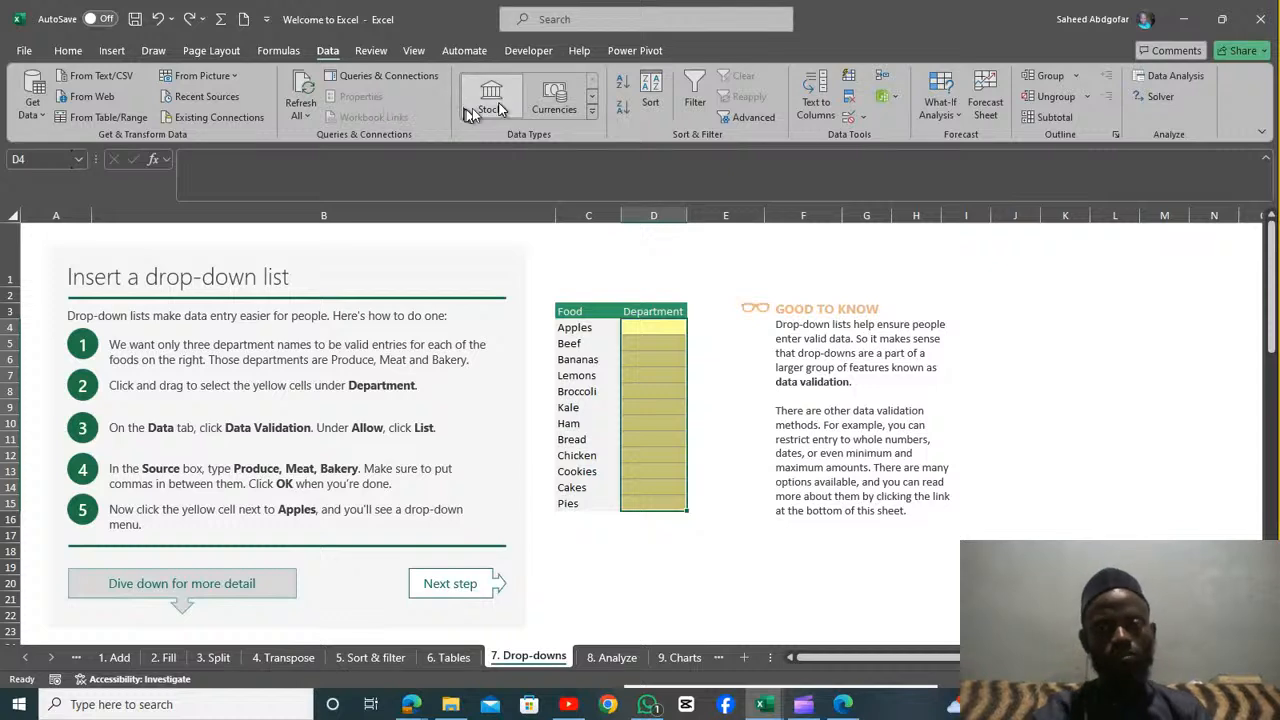
left_click(863, 120)
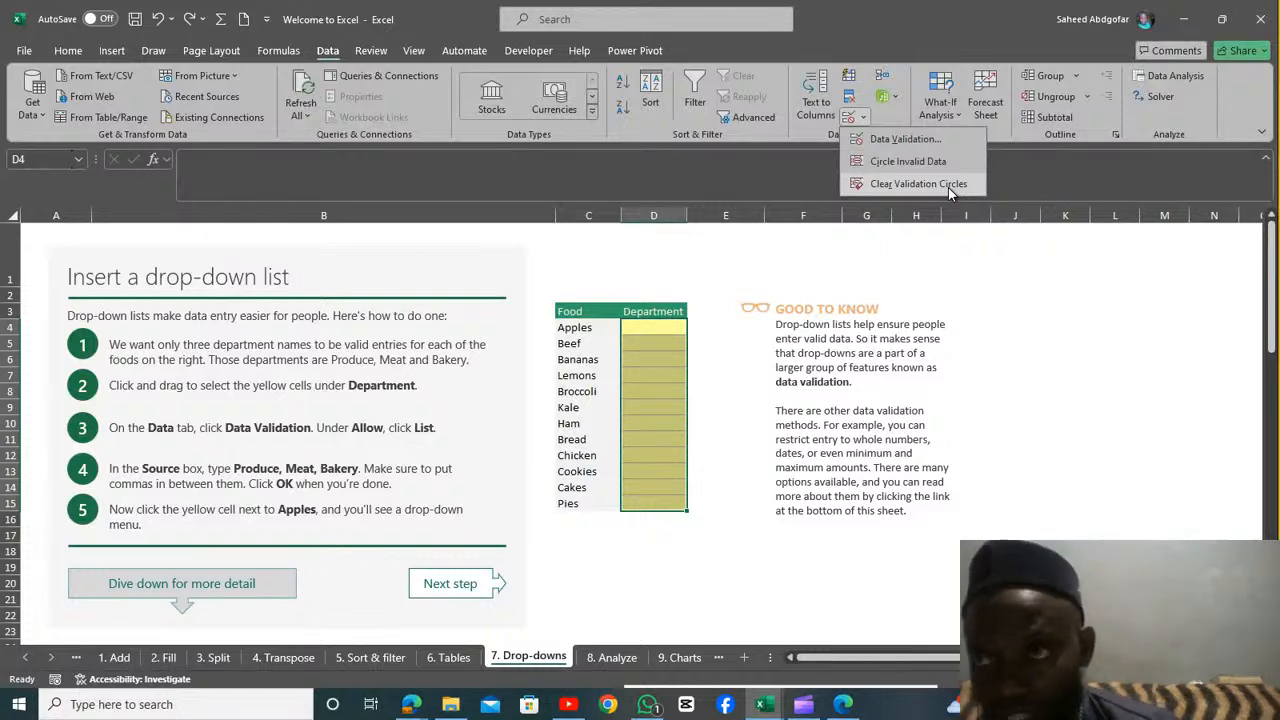
left_click(916, 138)
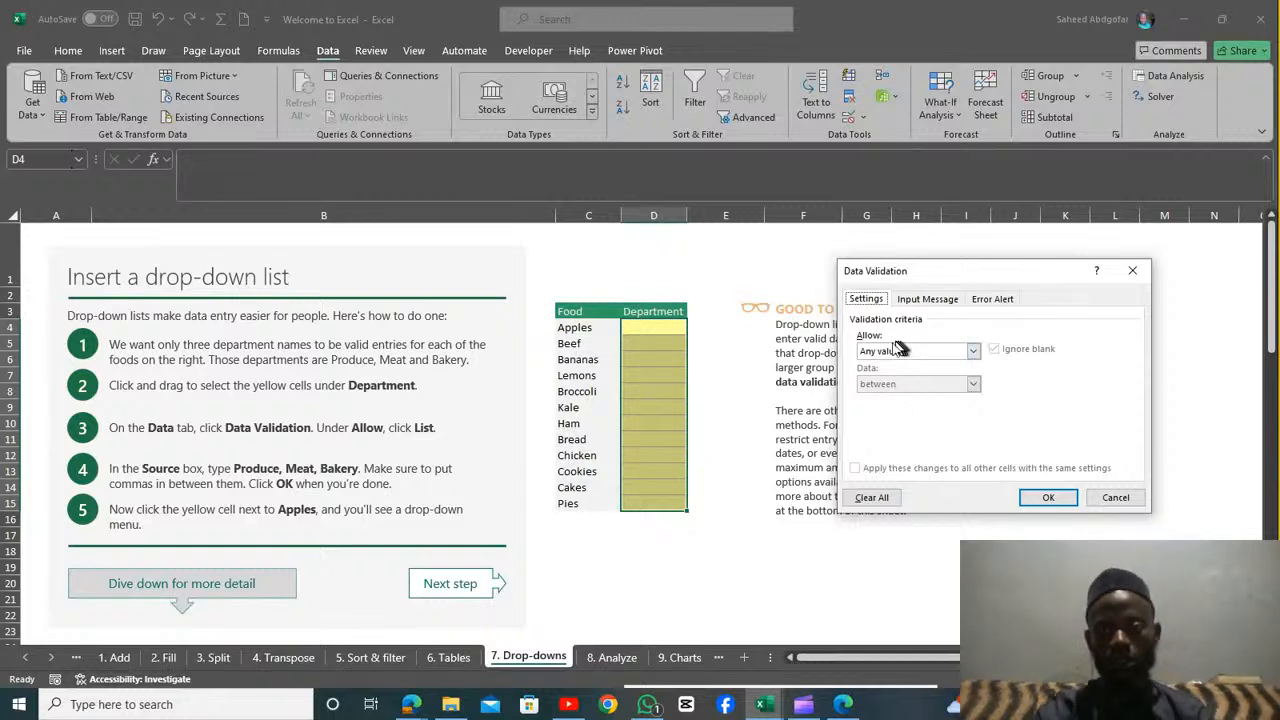
left_click(973, 354)
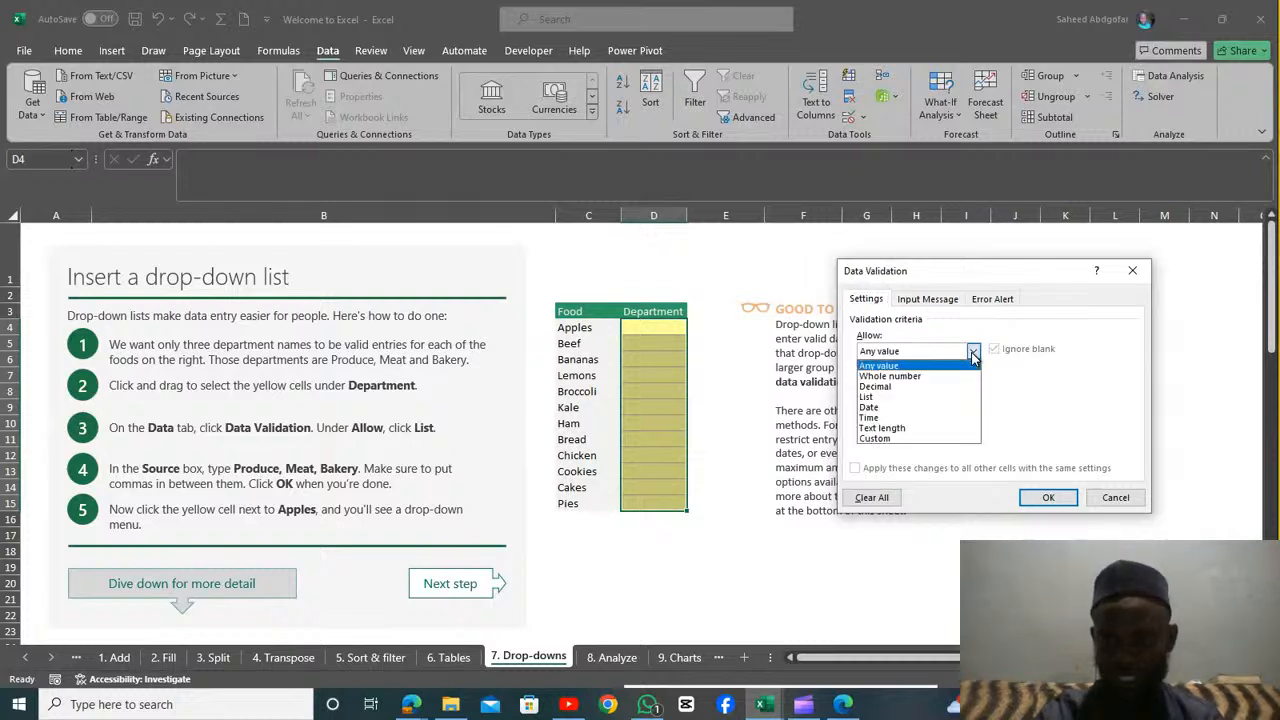
left_click(891, 398)
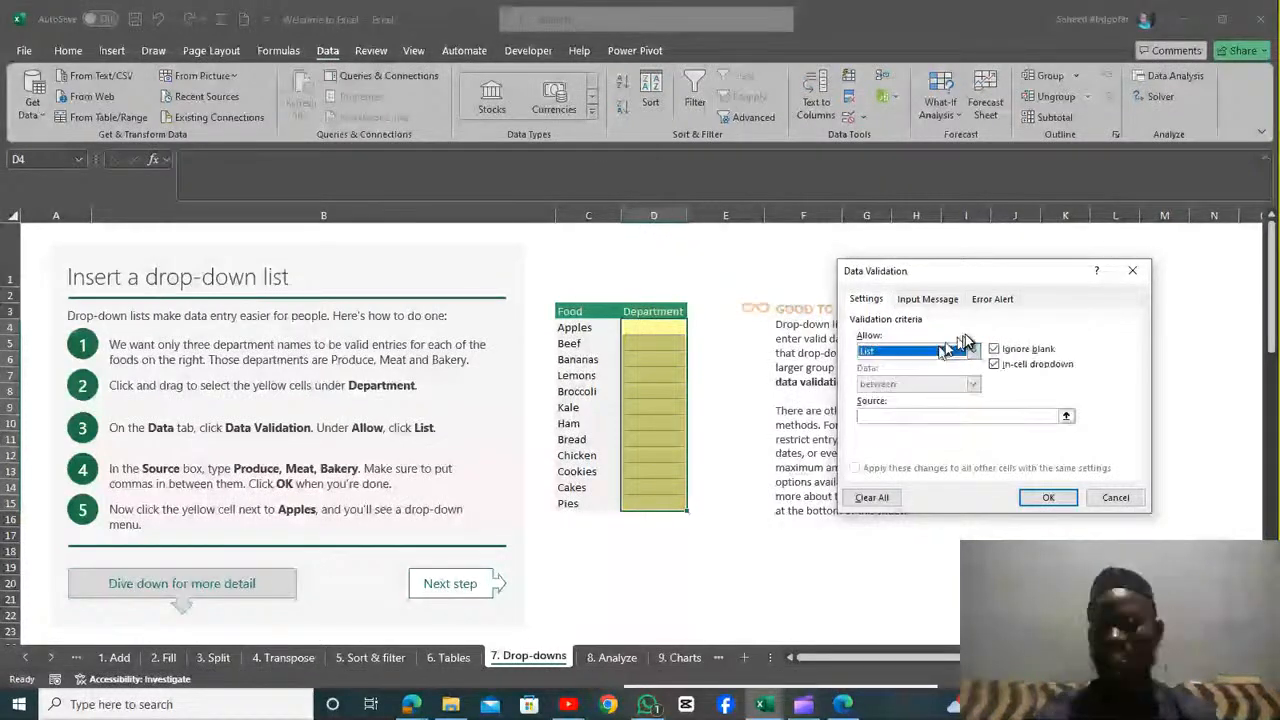
left_click(909, 416)
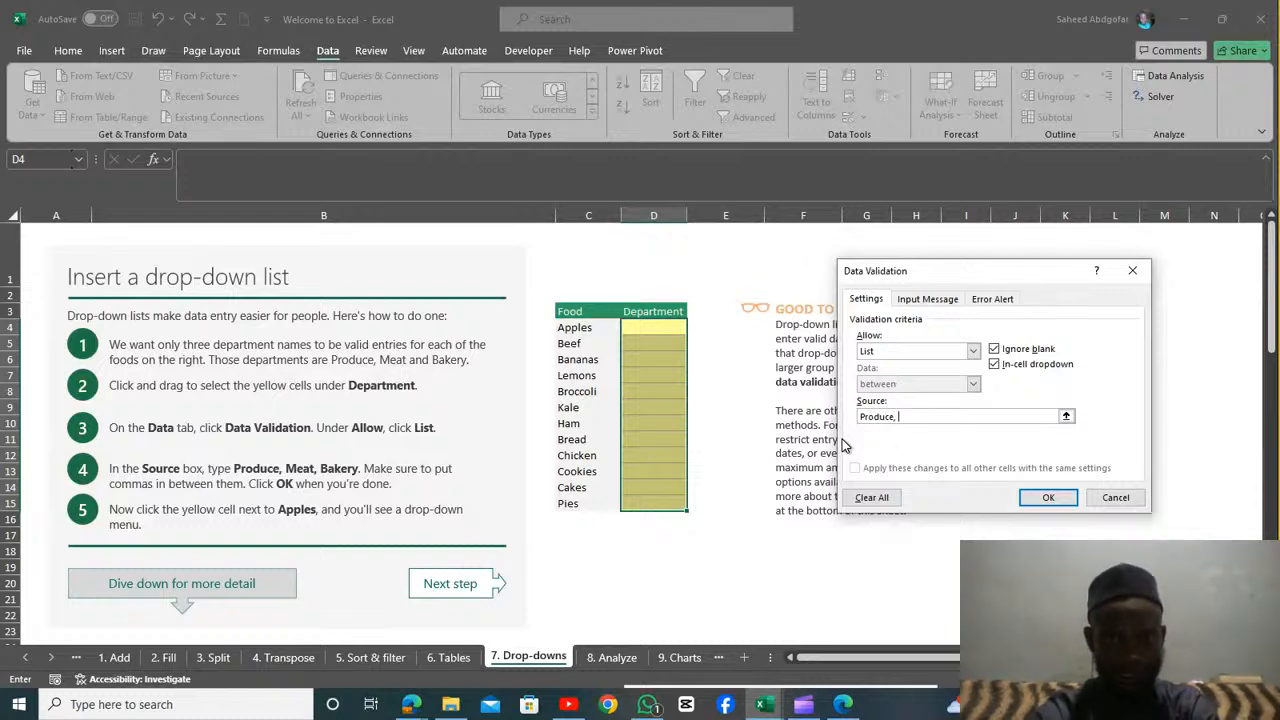
type("Meat, Ba")
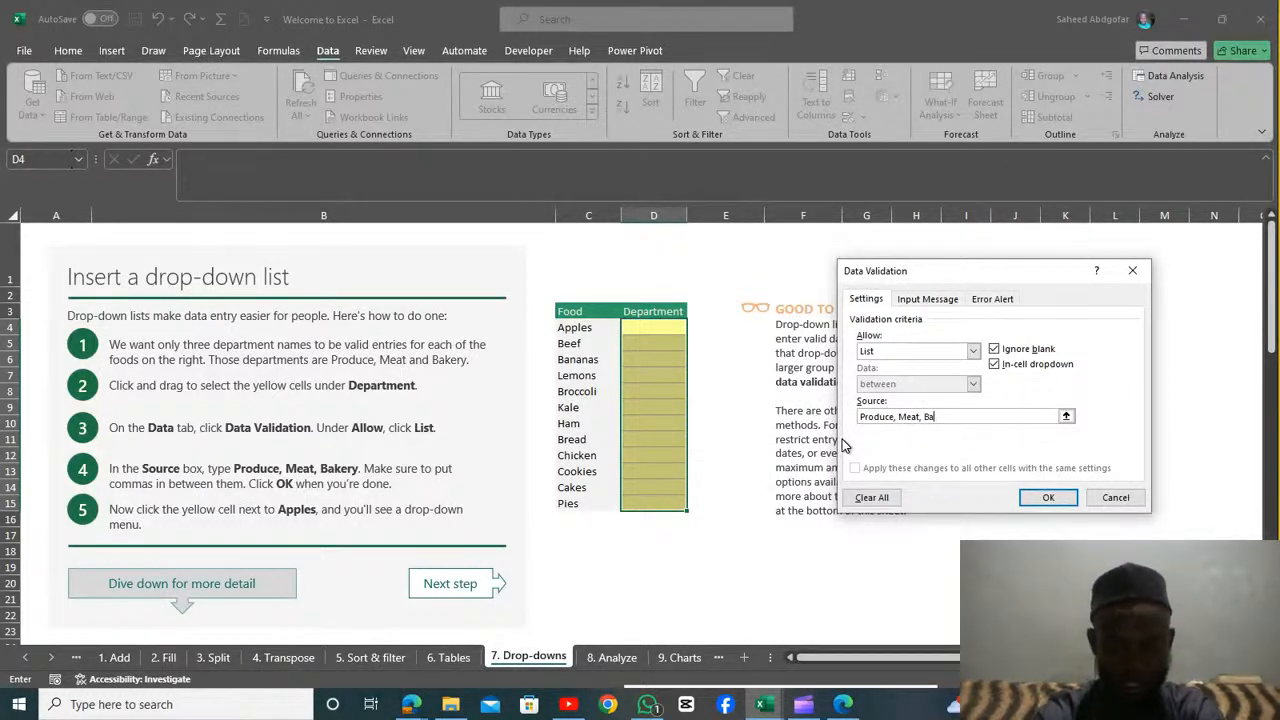
type("kery")
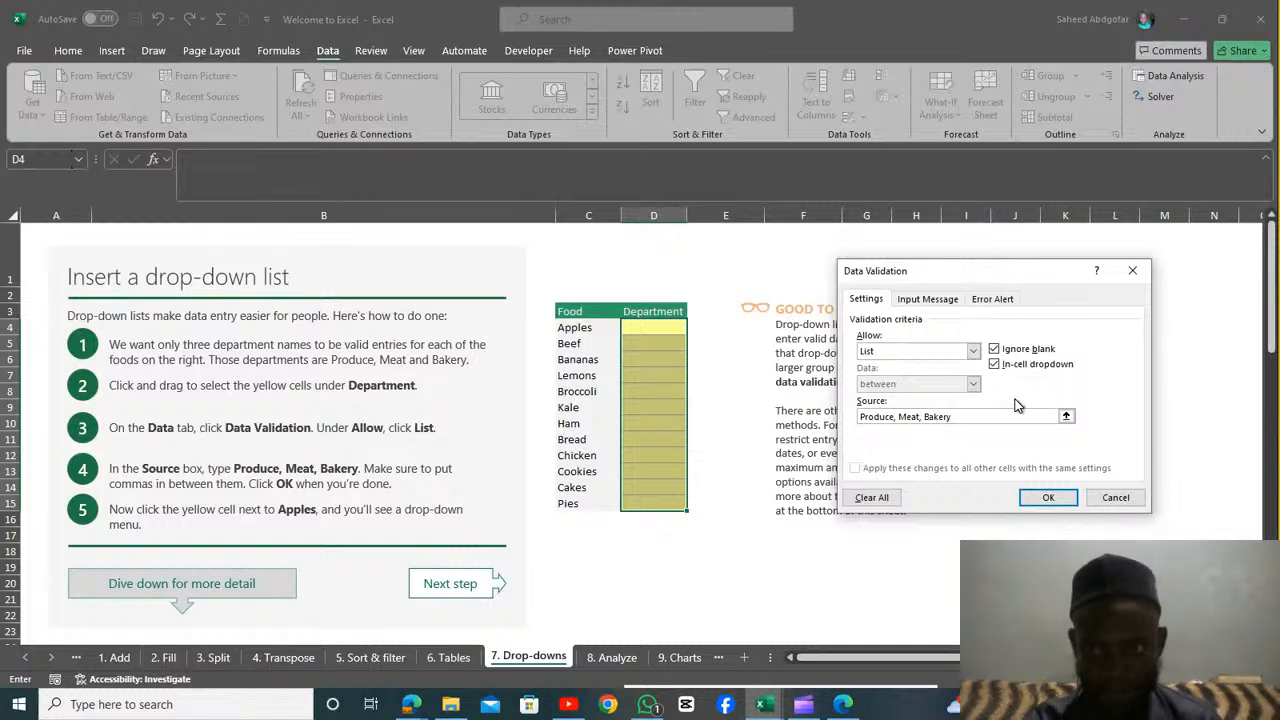
left_click(1048, 499)
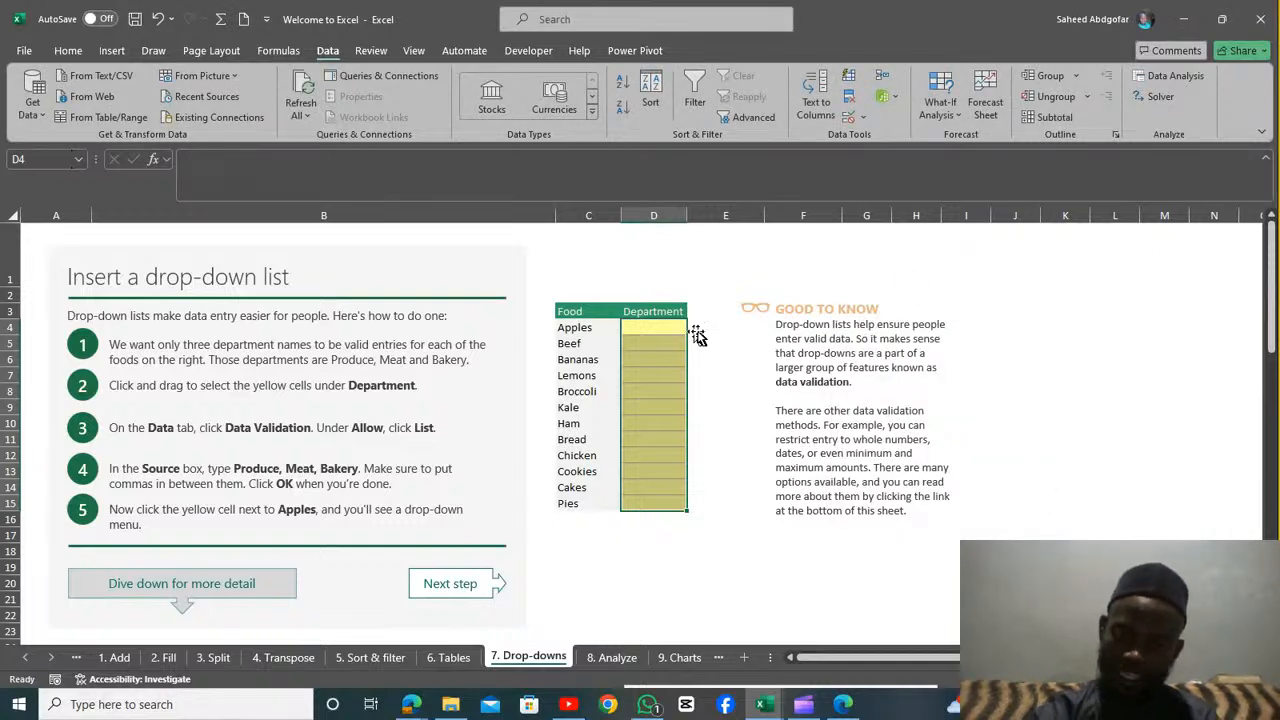
Choose Produce from the drop-down list in the yellow Department cell next to Apples
left_click(745, 475)
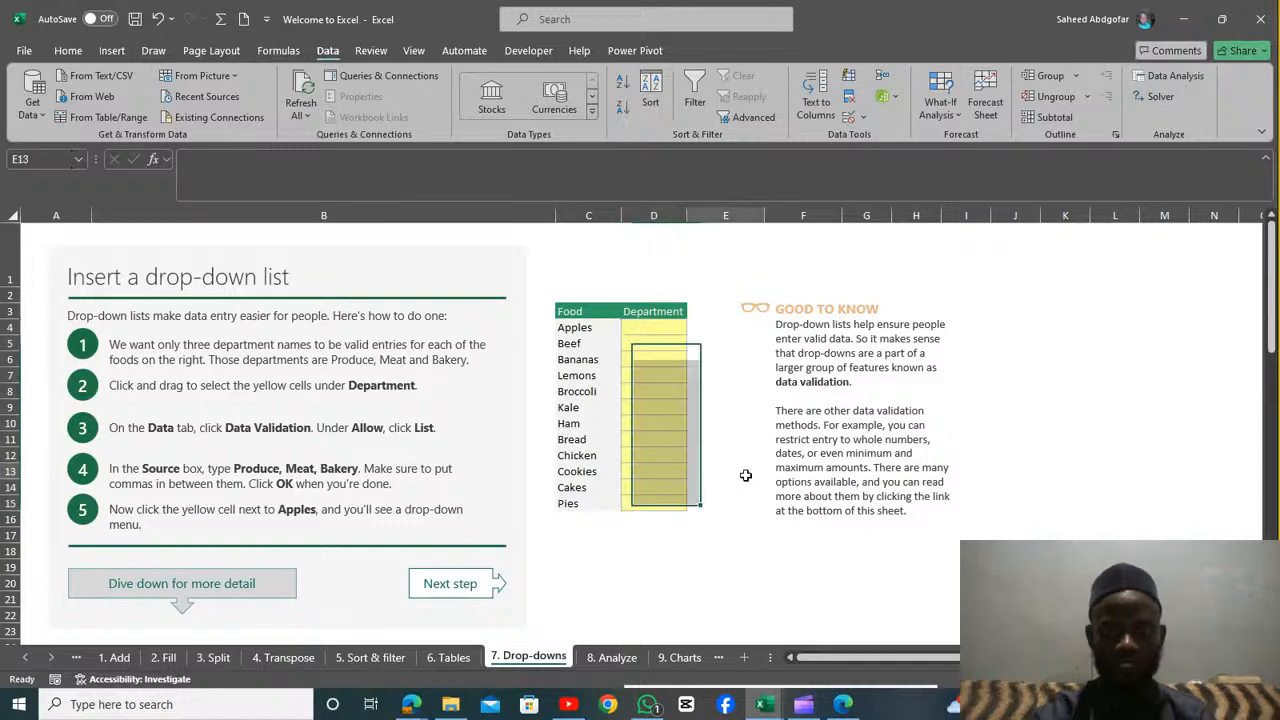
left_click(660, 328)
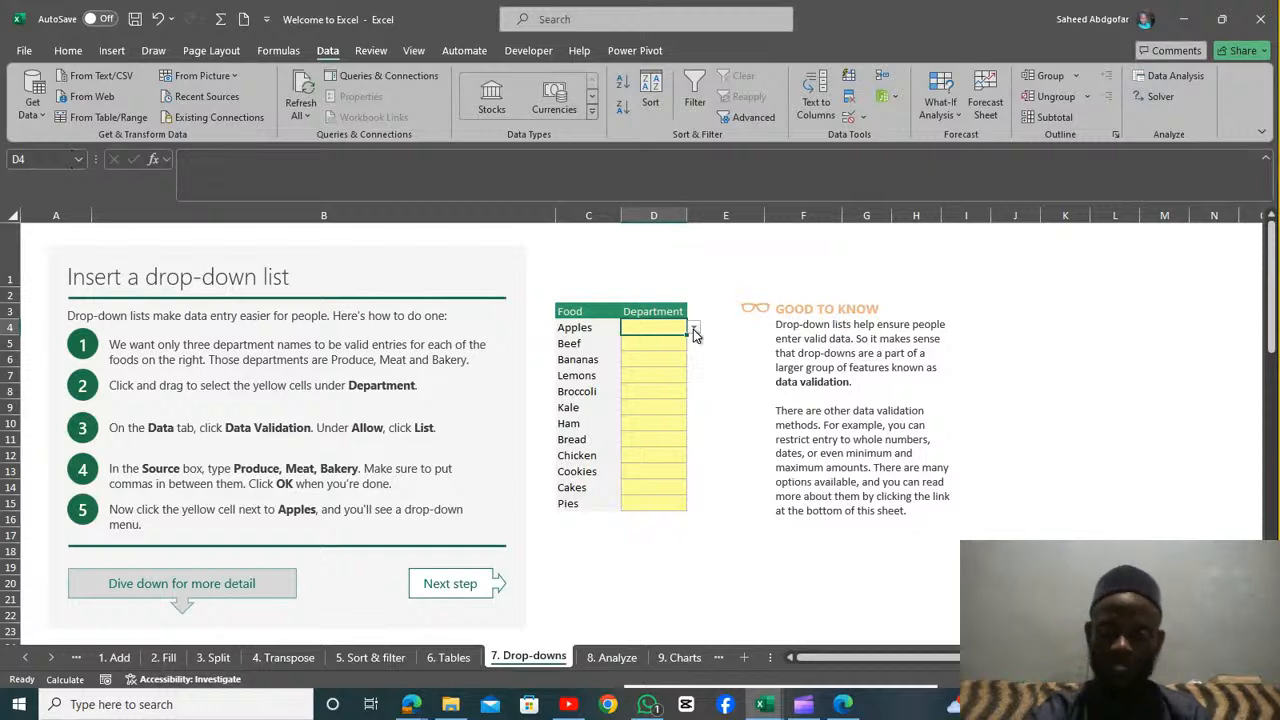
left_click(694, 329)
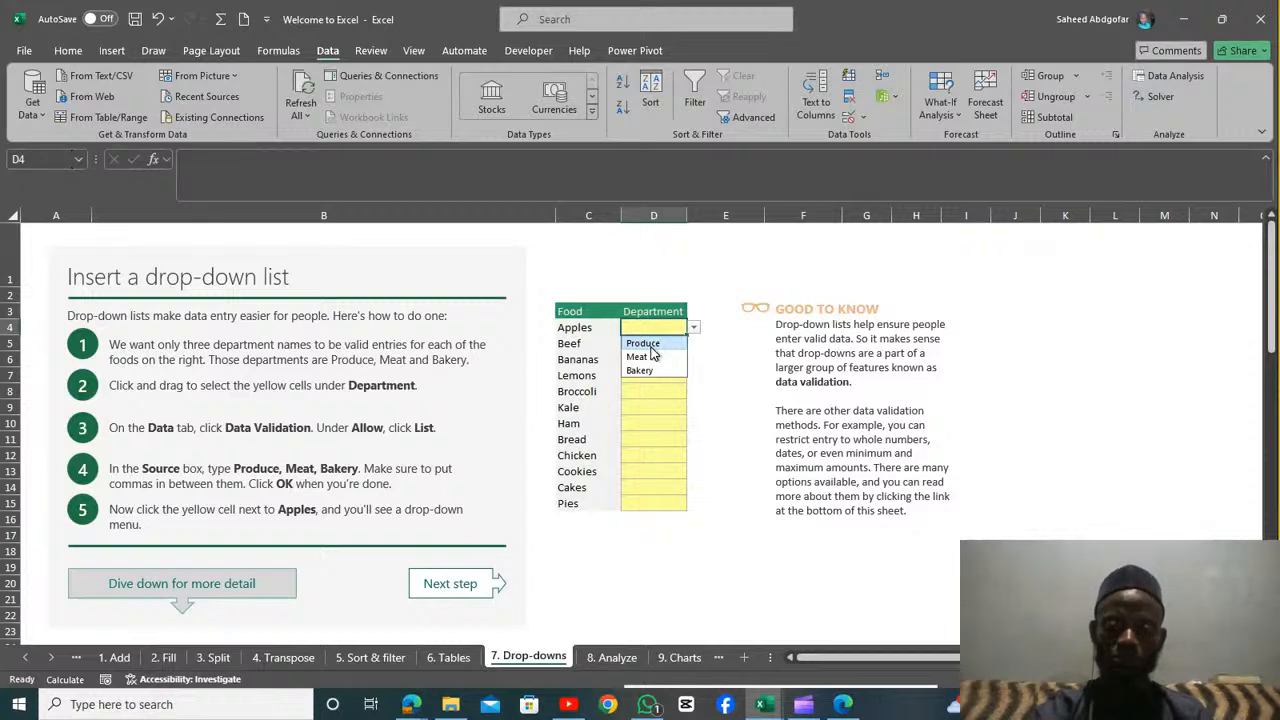
left_click(645, 344)
left_click(650, 346)
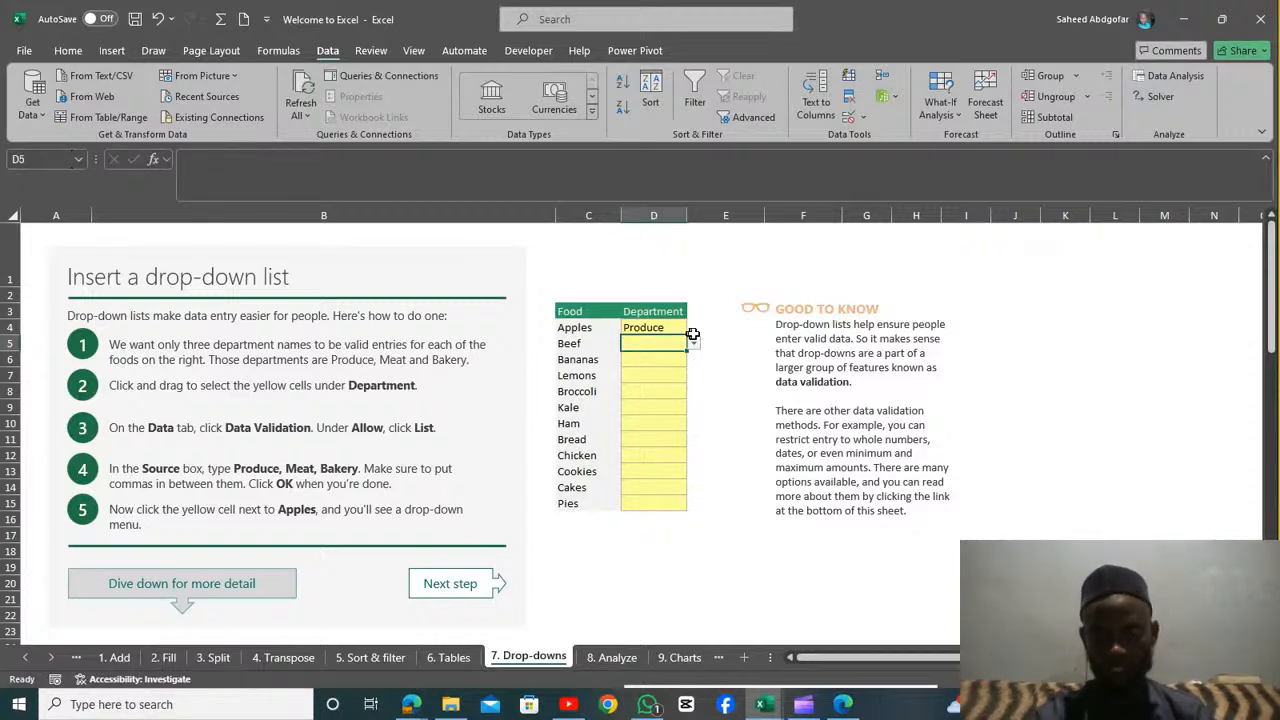
Check the yellow Department cells for Broccoli, Ham, Cookies and Beef for a drop-down arrow
left_click(653, 391)
left_click(651, 424)
left_click(652, 471)
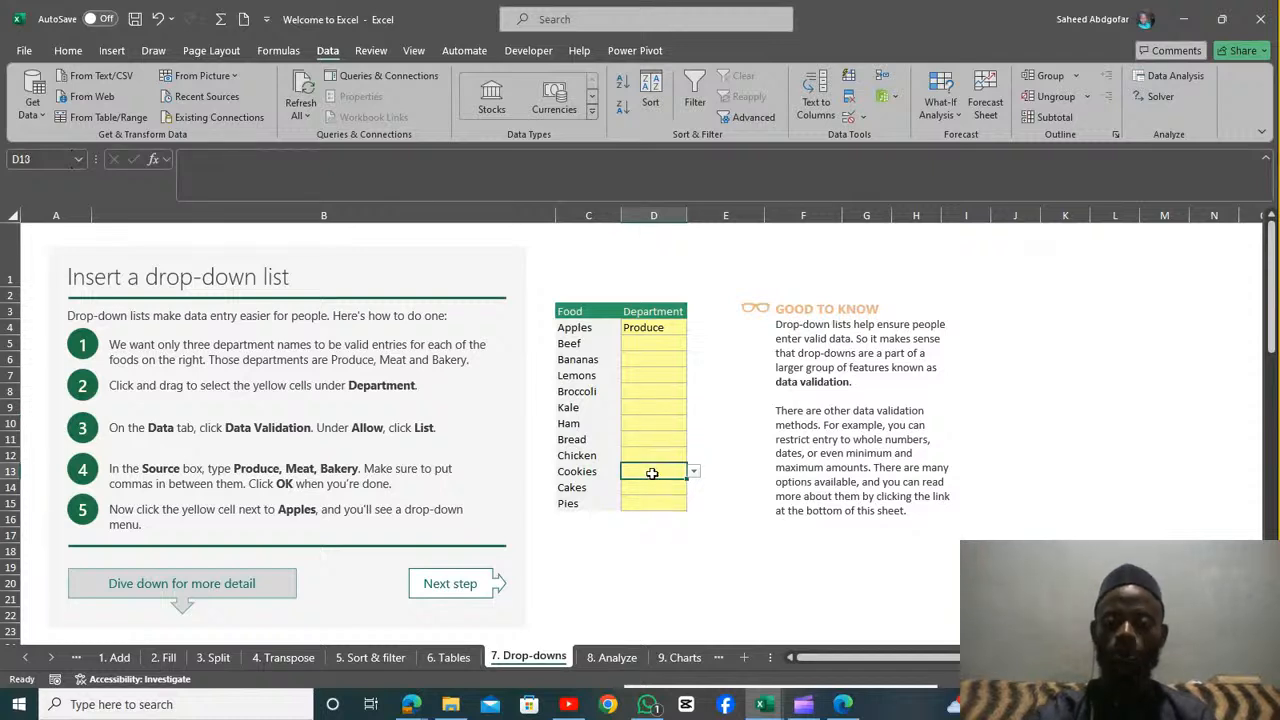
left_click(661, 342)
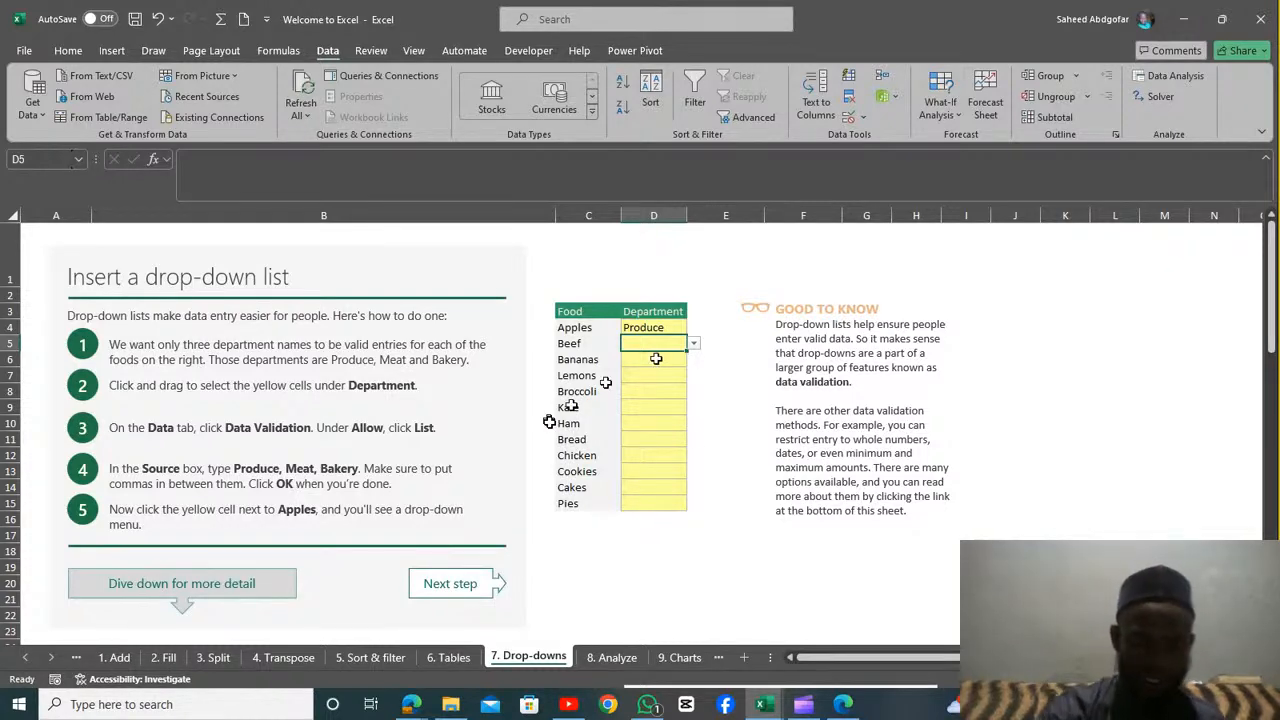
Check the Google Meet call and its participants, preview the YouTube live stream, and return to the Welcome to Excel workbook
mouse_move(410, 706)
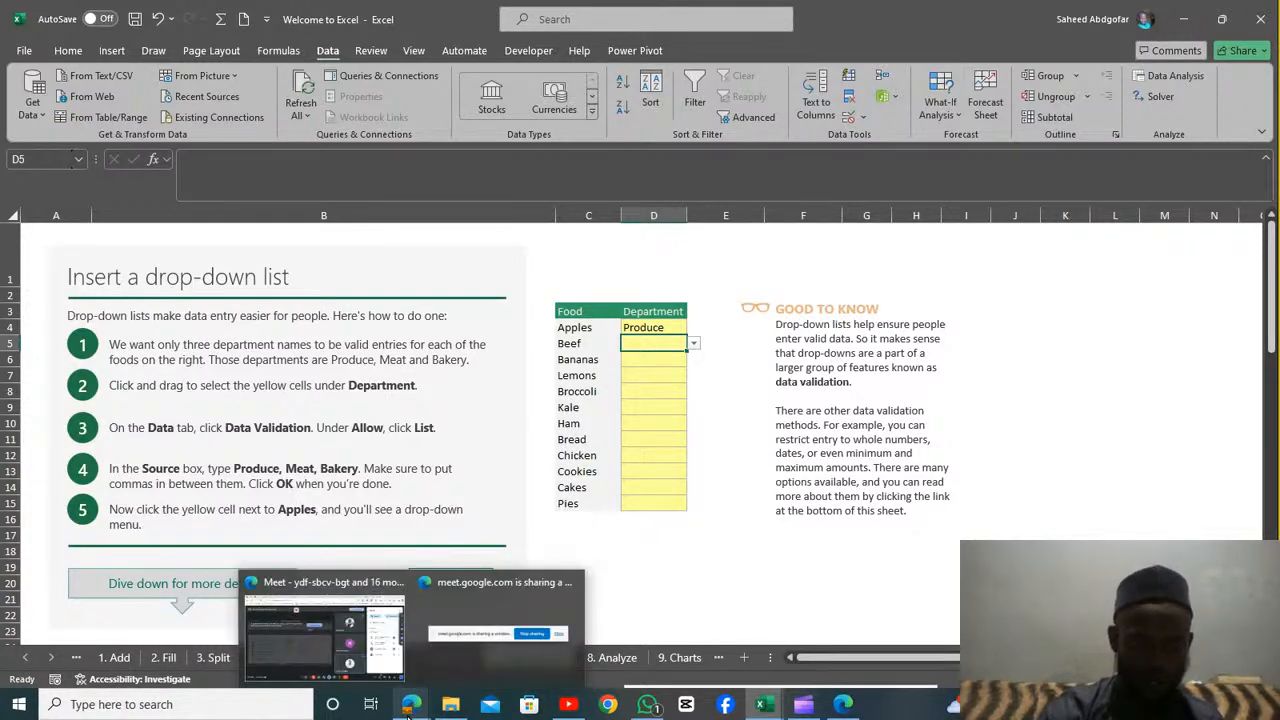
left_click(320, 625)
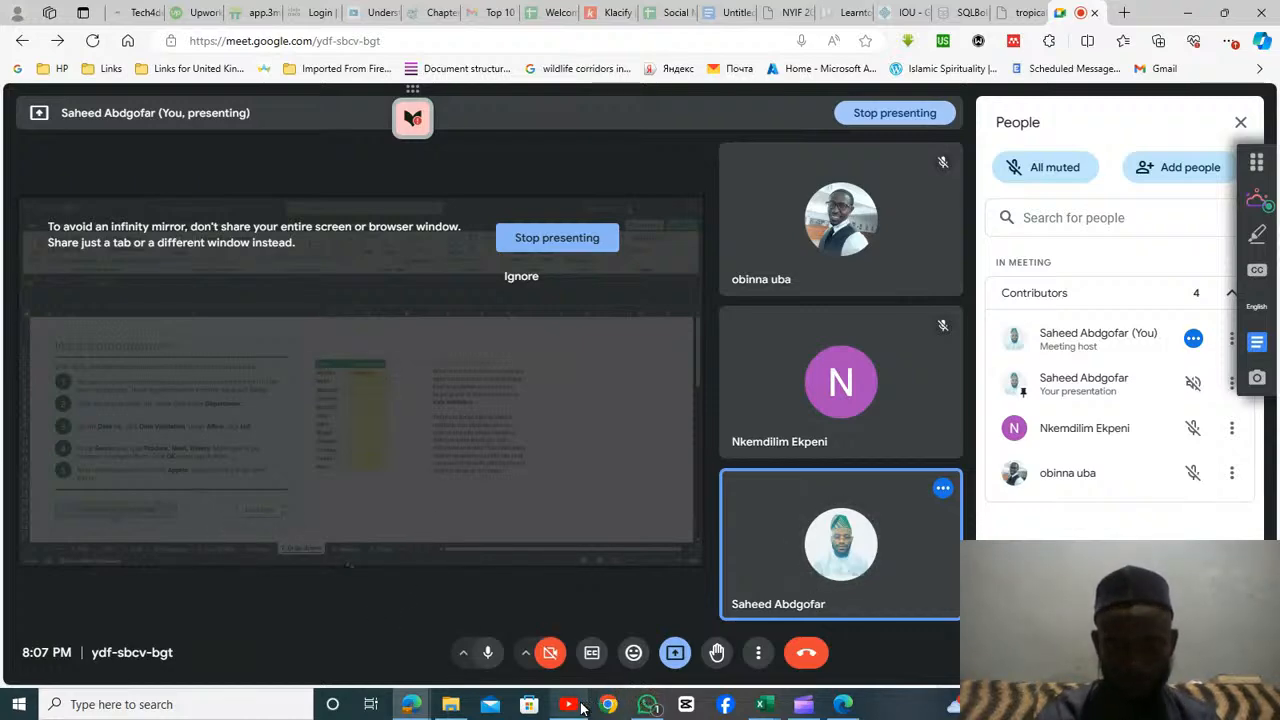
mouse_move(612, 704)
mouse_move(583, 652)
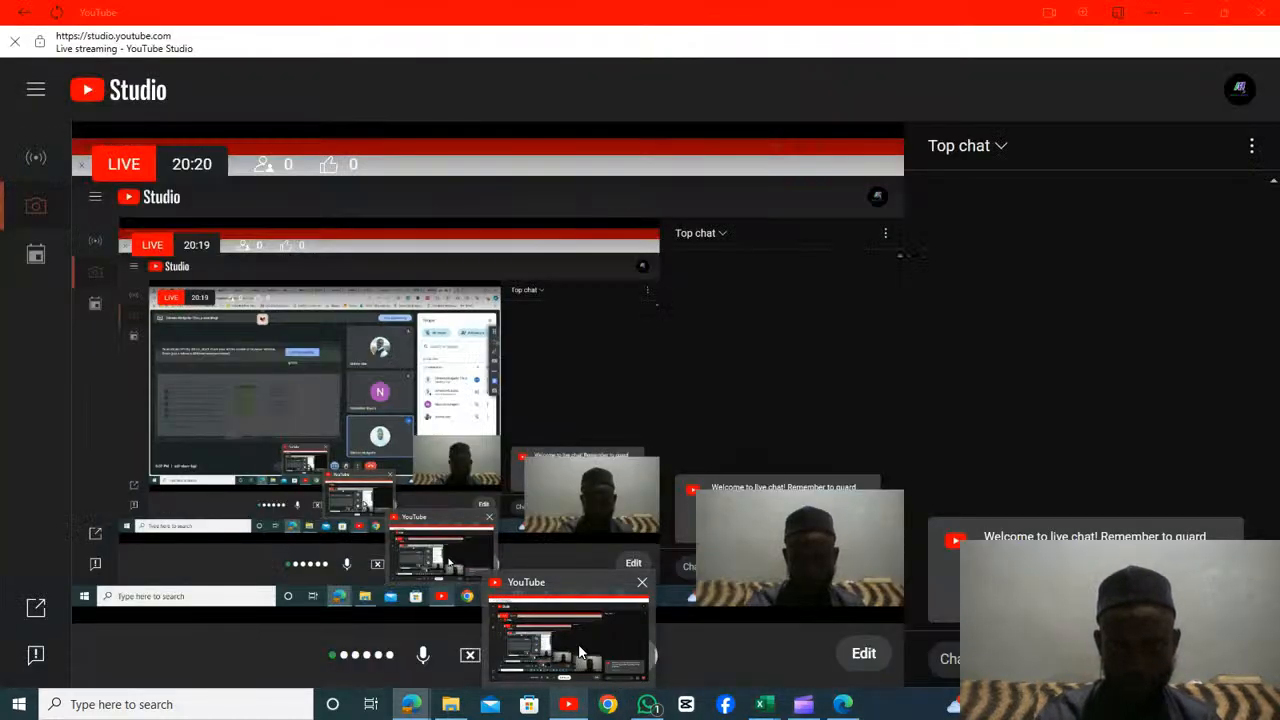
mouse_move(758, 706)
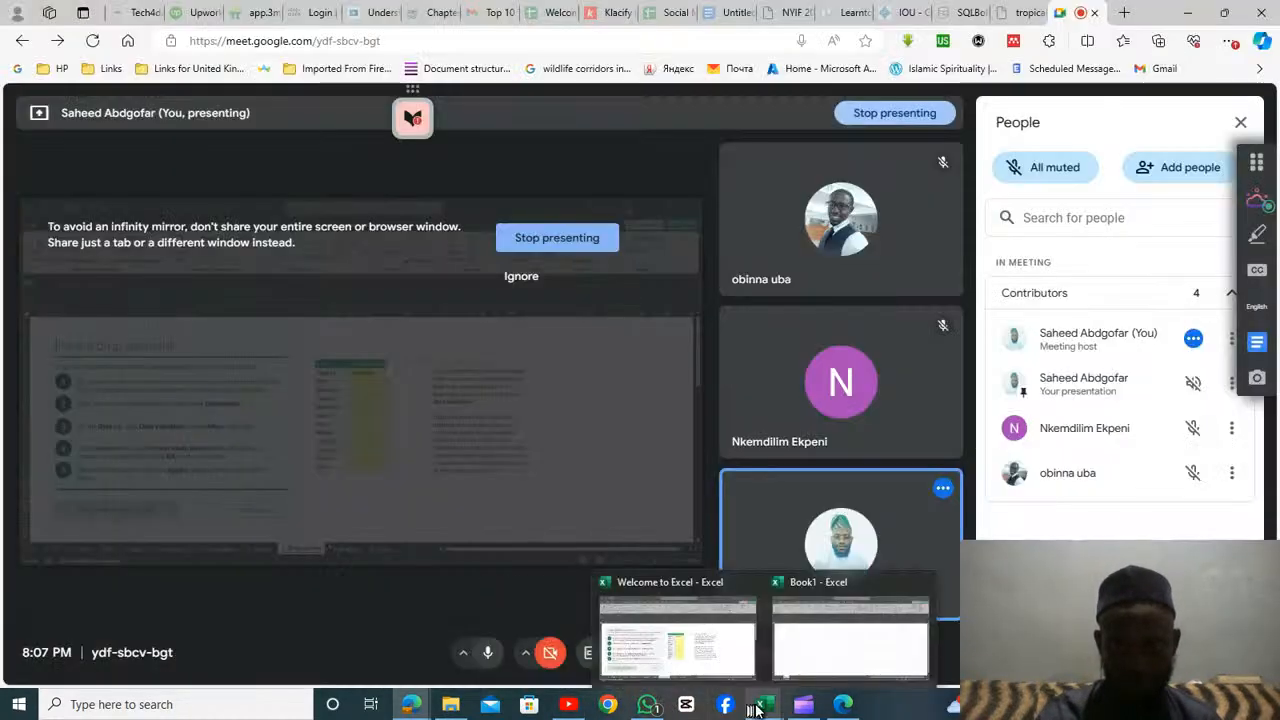
left_click(733, 645)
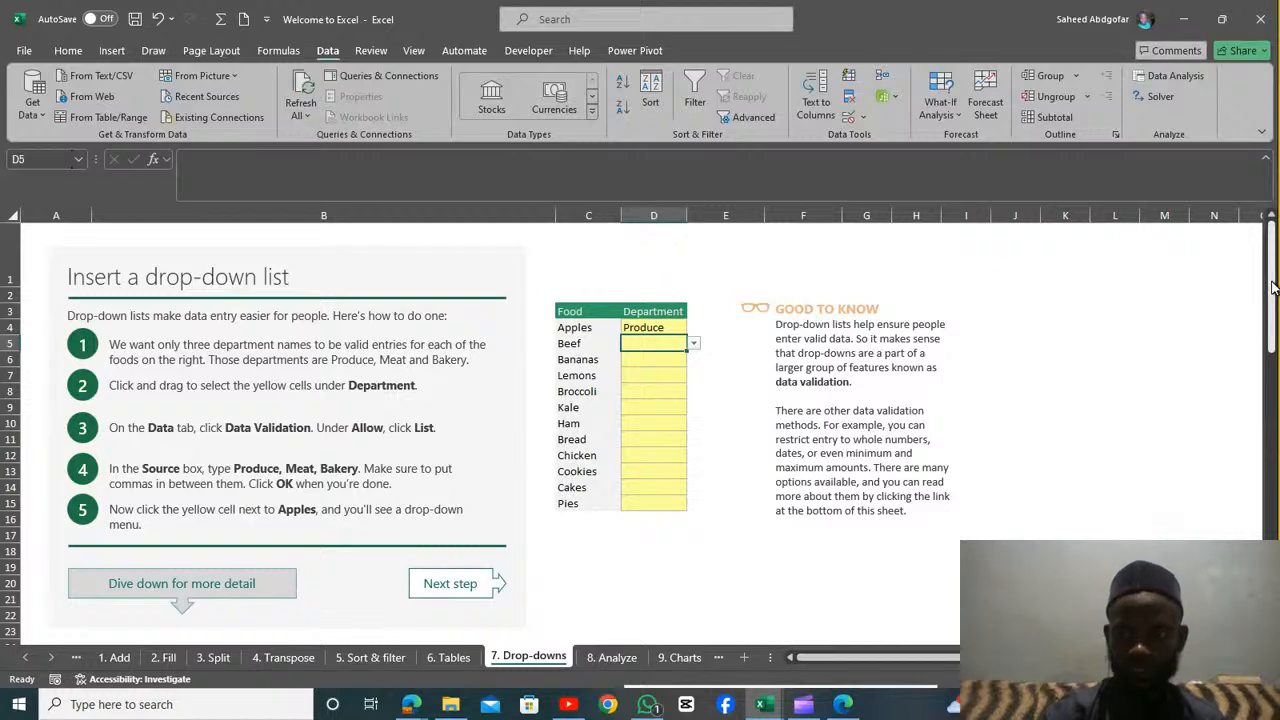
Convert the Department list F31:F34 in the best-practice section into a table with headers
left_click_drag(1272, 288, 1276, 414)
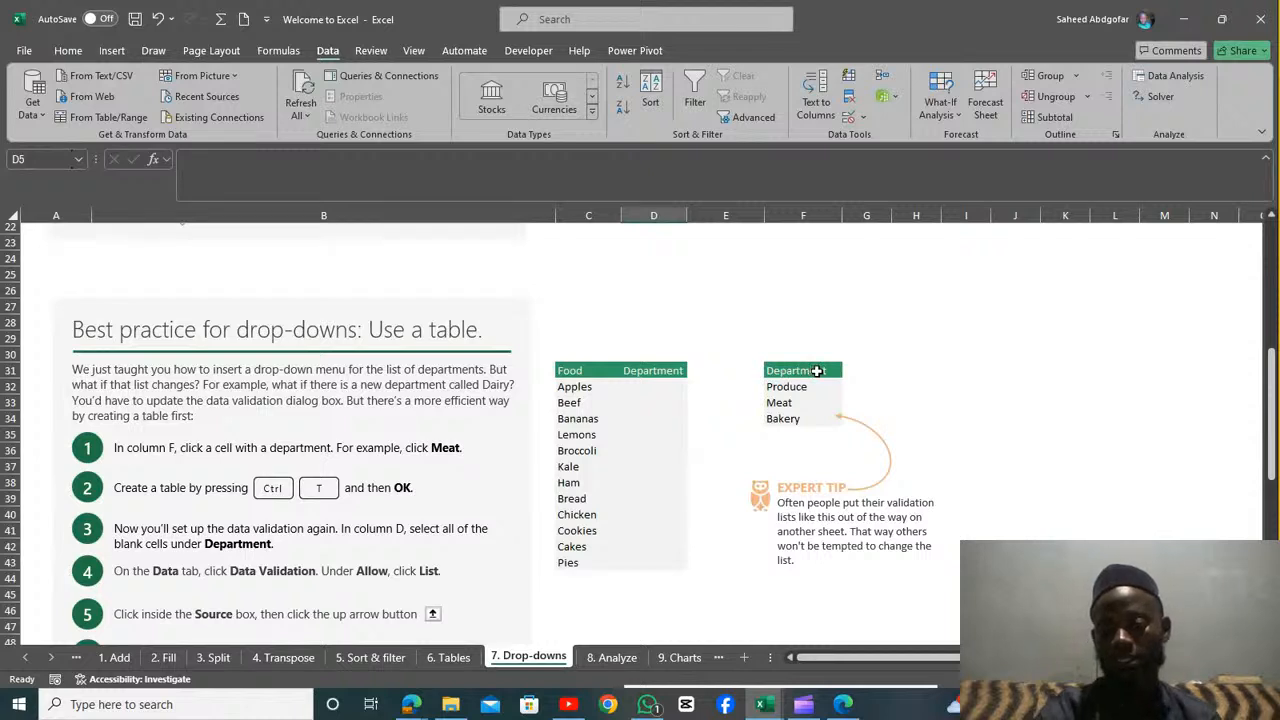
left_click(814, 399)
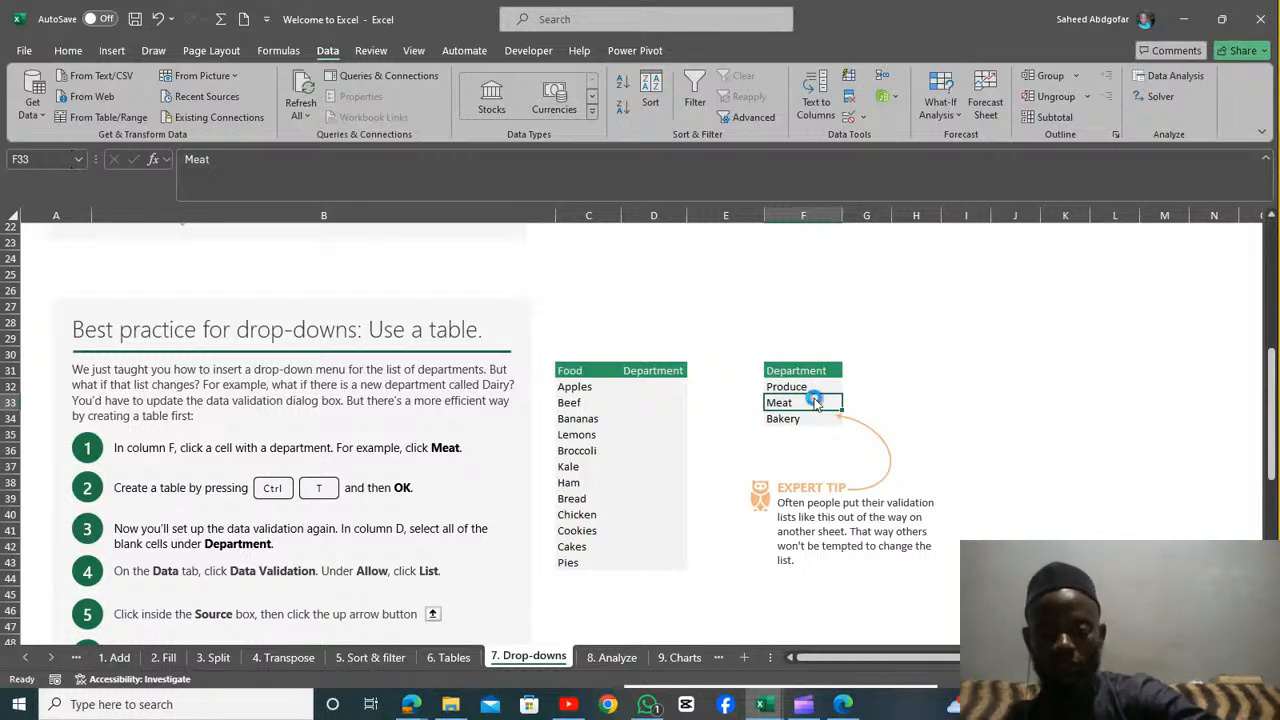
key("ctrl+t")
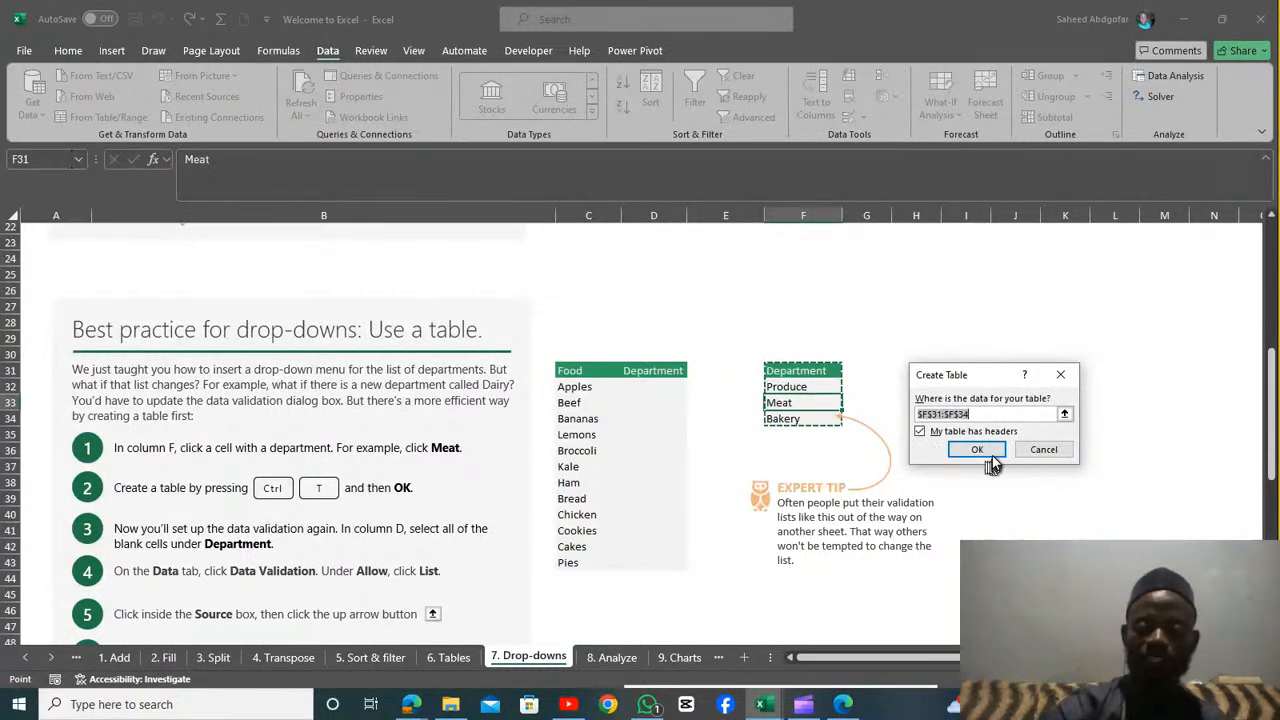
left_click(978, 450)
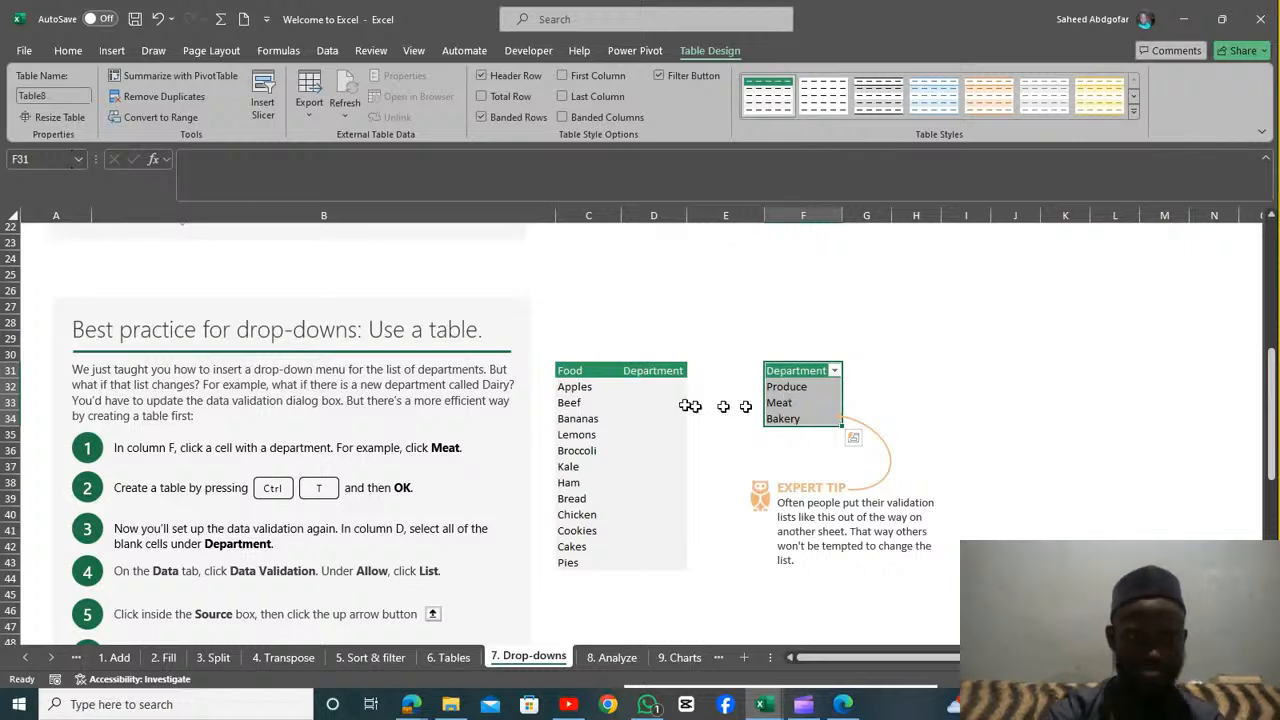
Apply List data validation with the source =$F$32:$F$34 to the blank Department cells D32:D43, and select the Apples cell
left_click(640, 387)
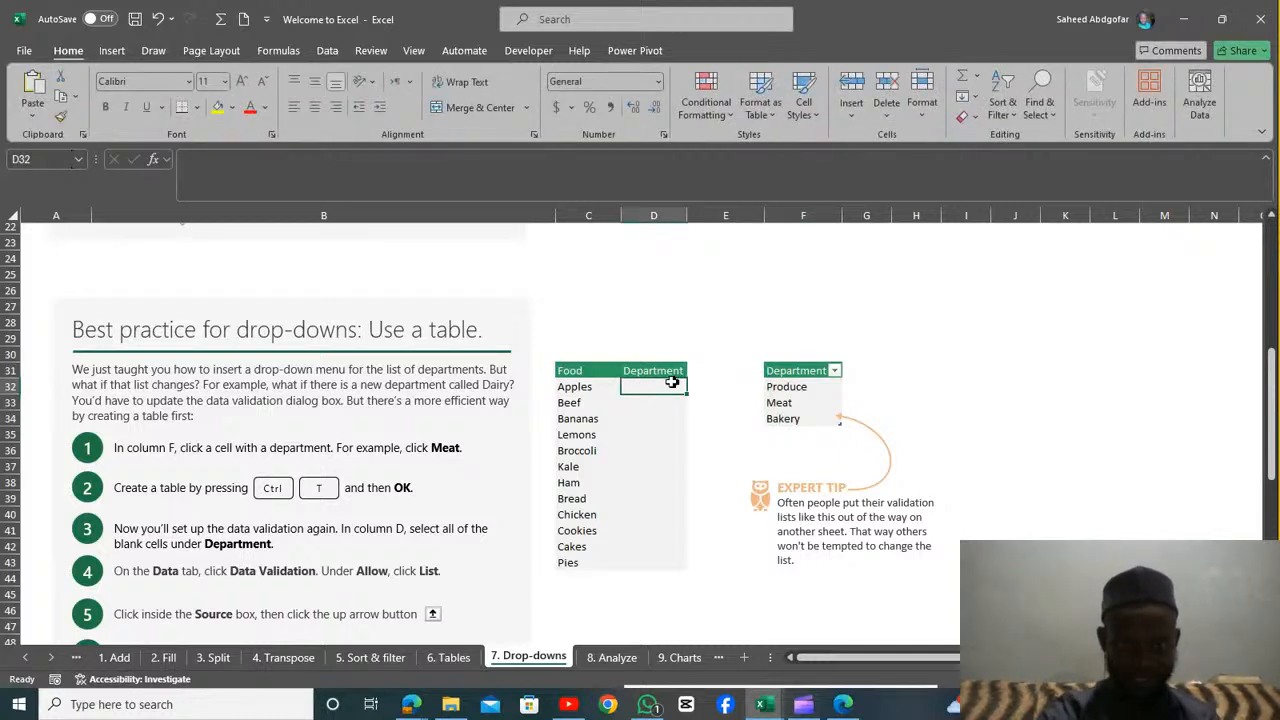
left_click_drag(660, 388, 646, 559)
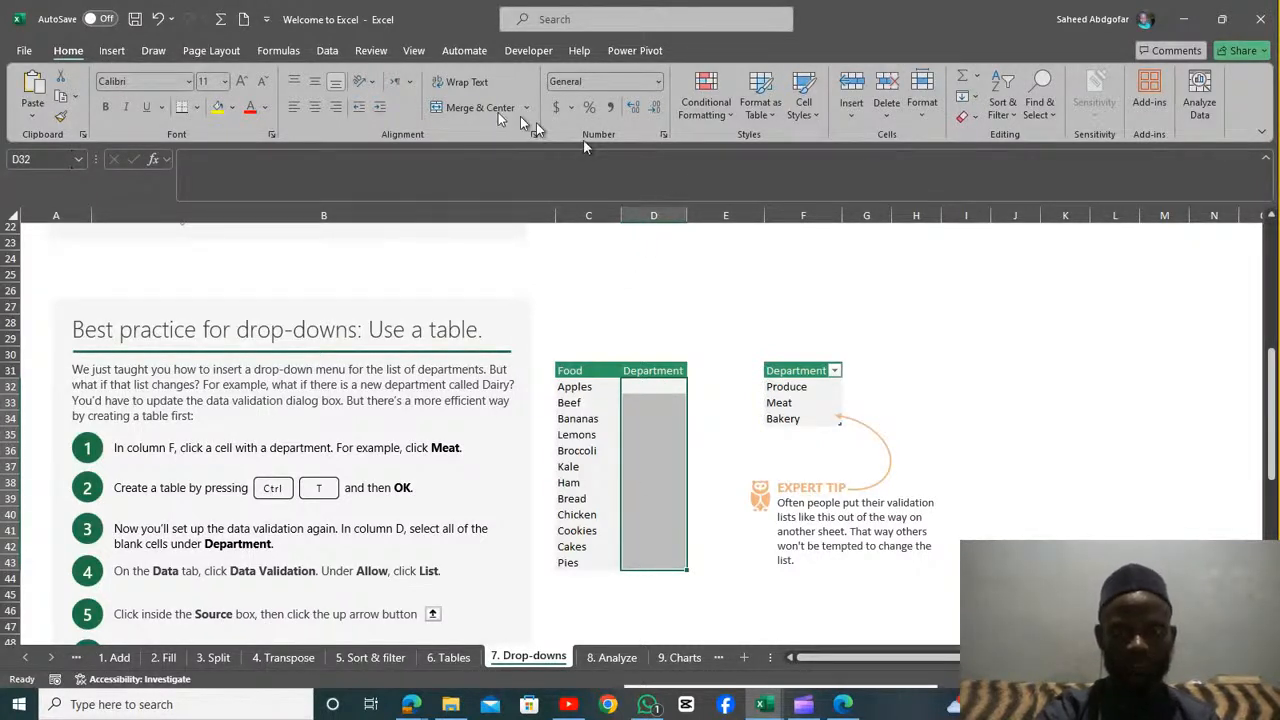
left_click(328, 50)
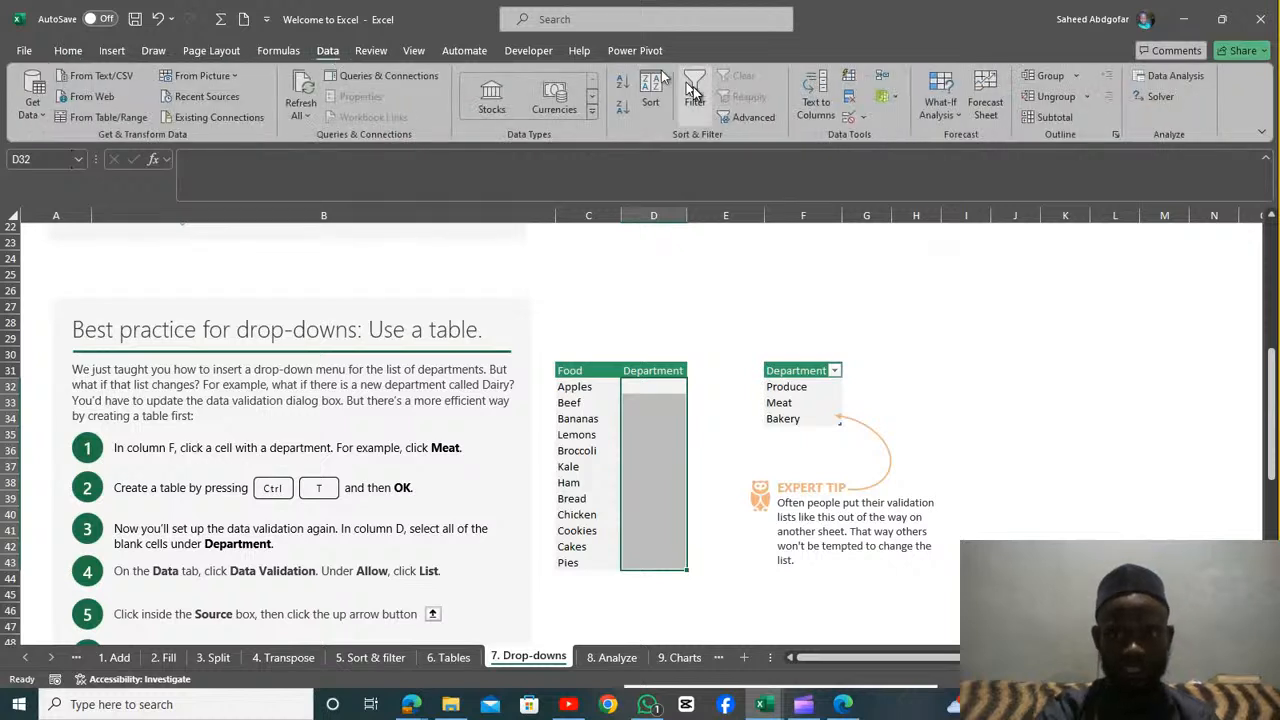
left_click(853, 119)
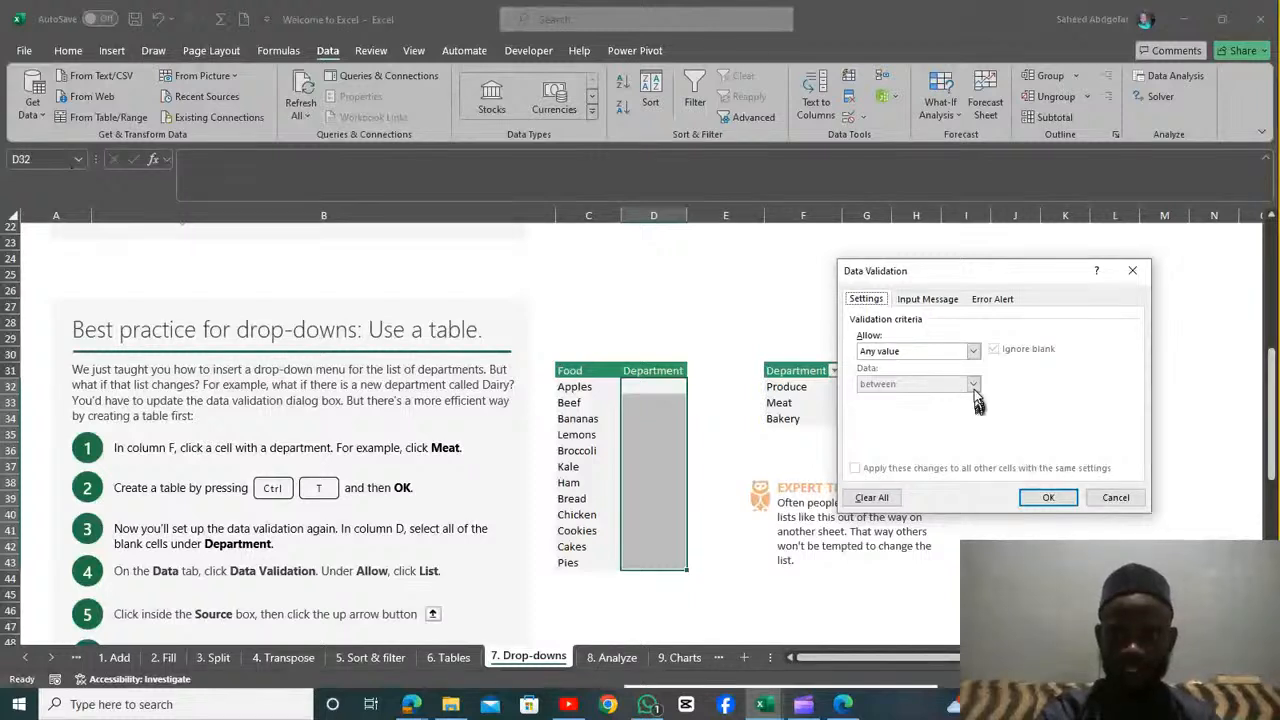
left_click(974, 351)
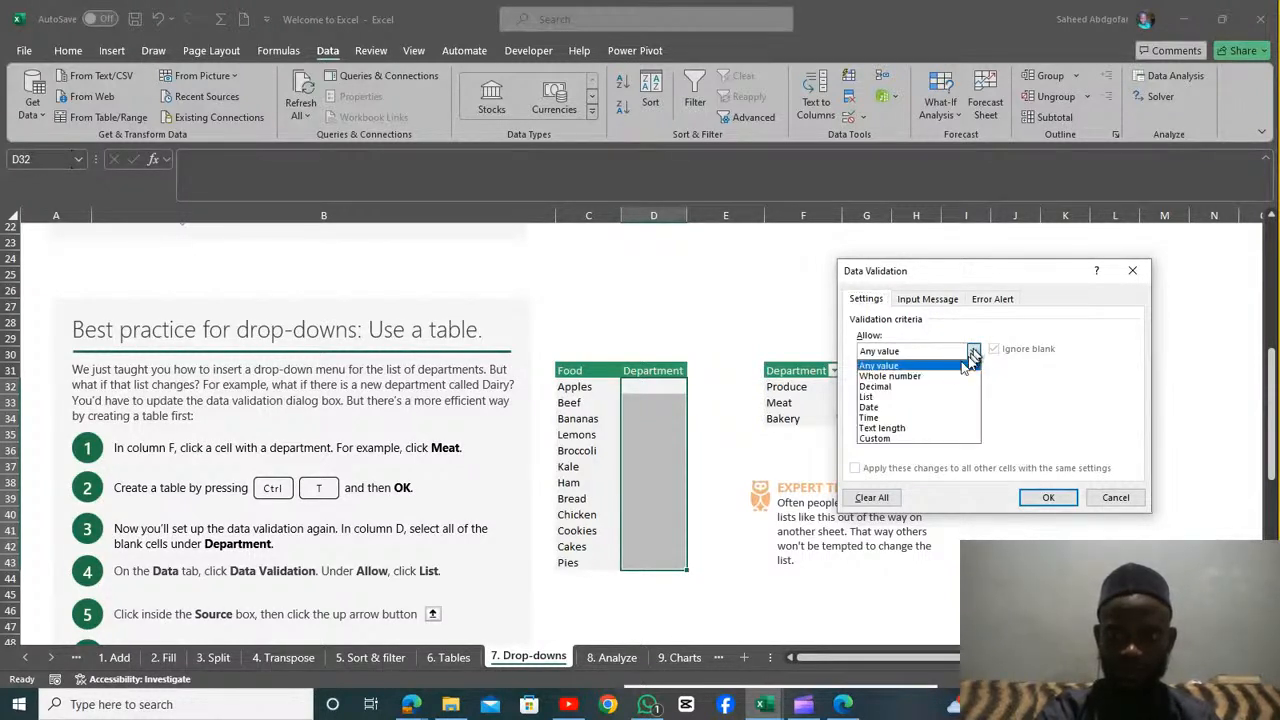
left_click(918, 404)
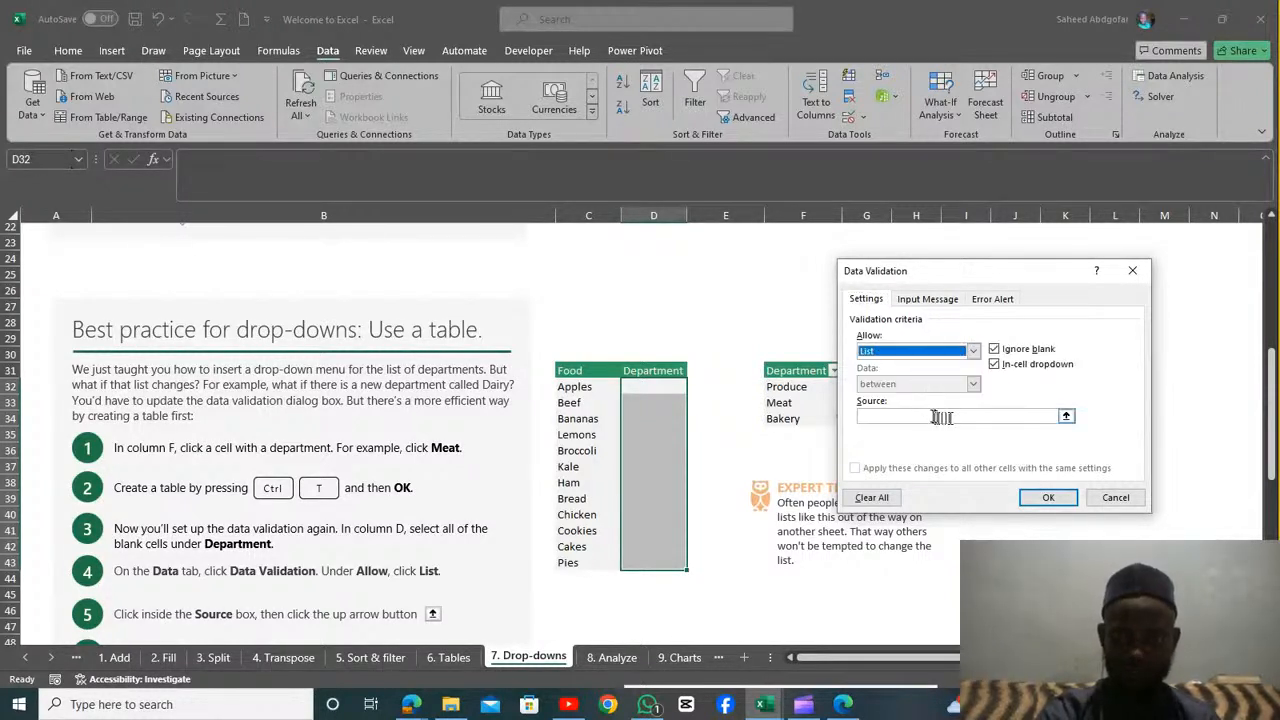
left_click(1066, 417)
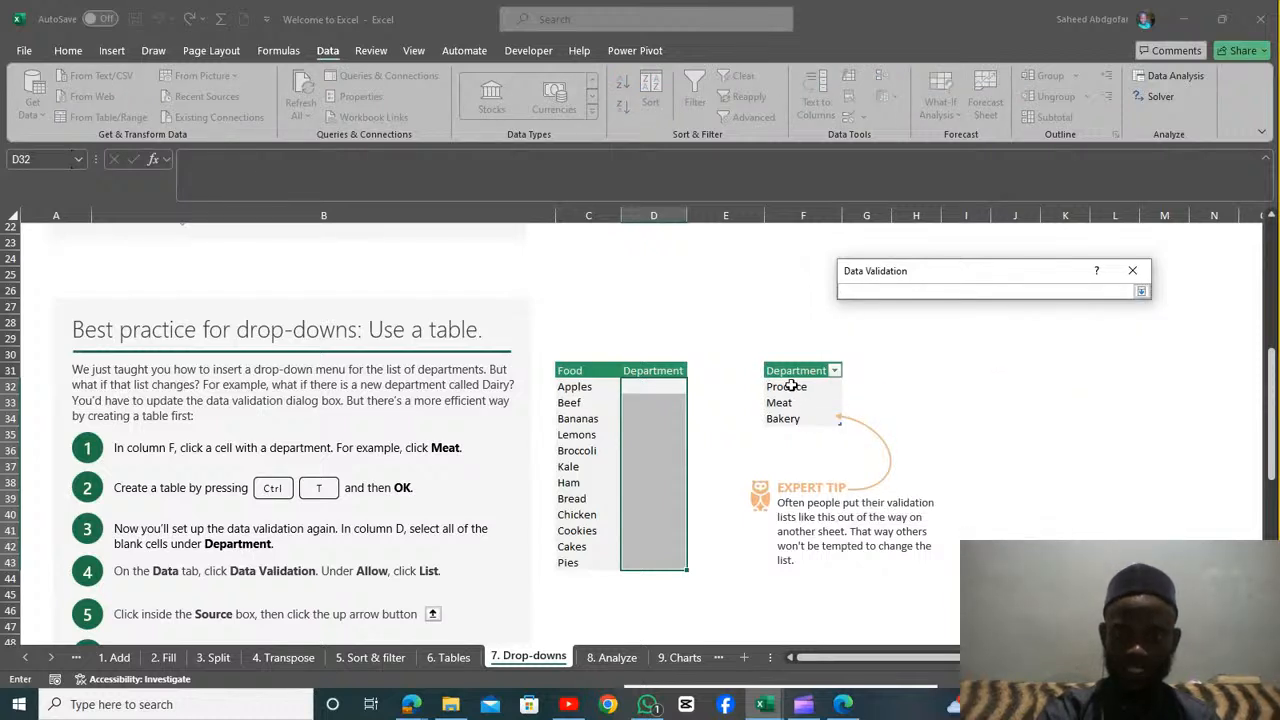
left_click_drag(790, 386, 790, 411)
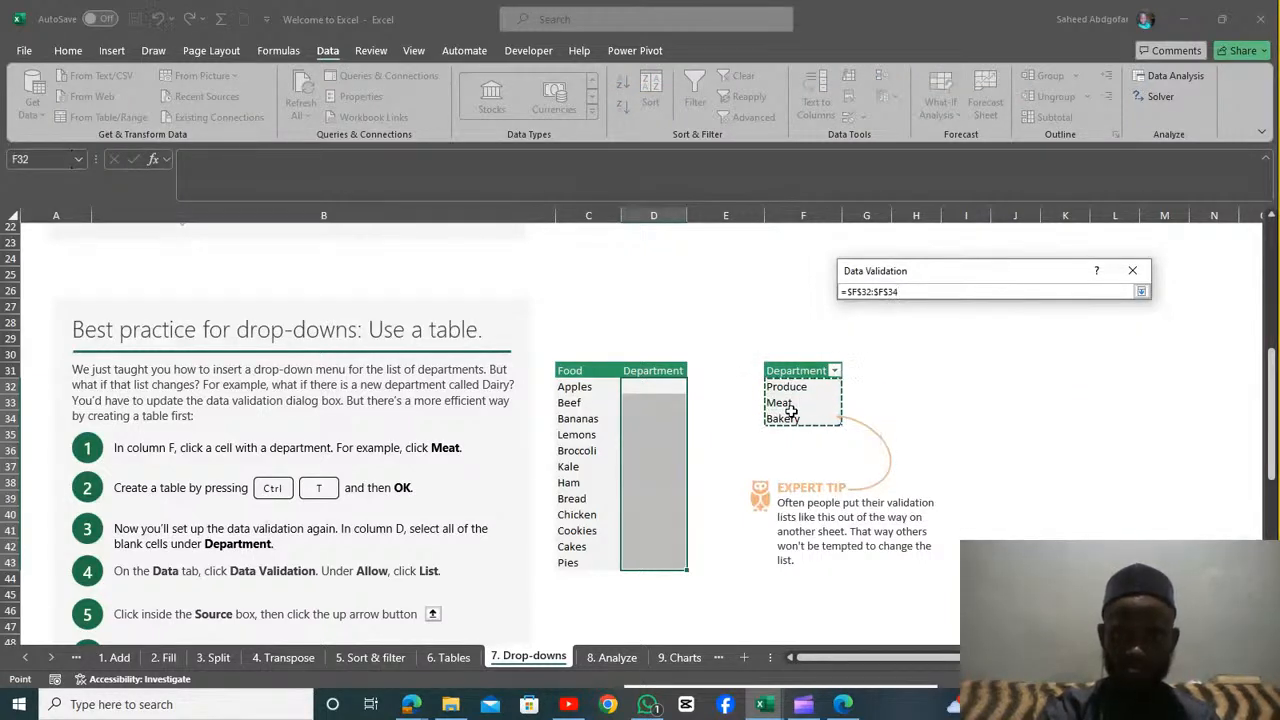
left_click(1140, 291)
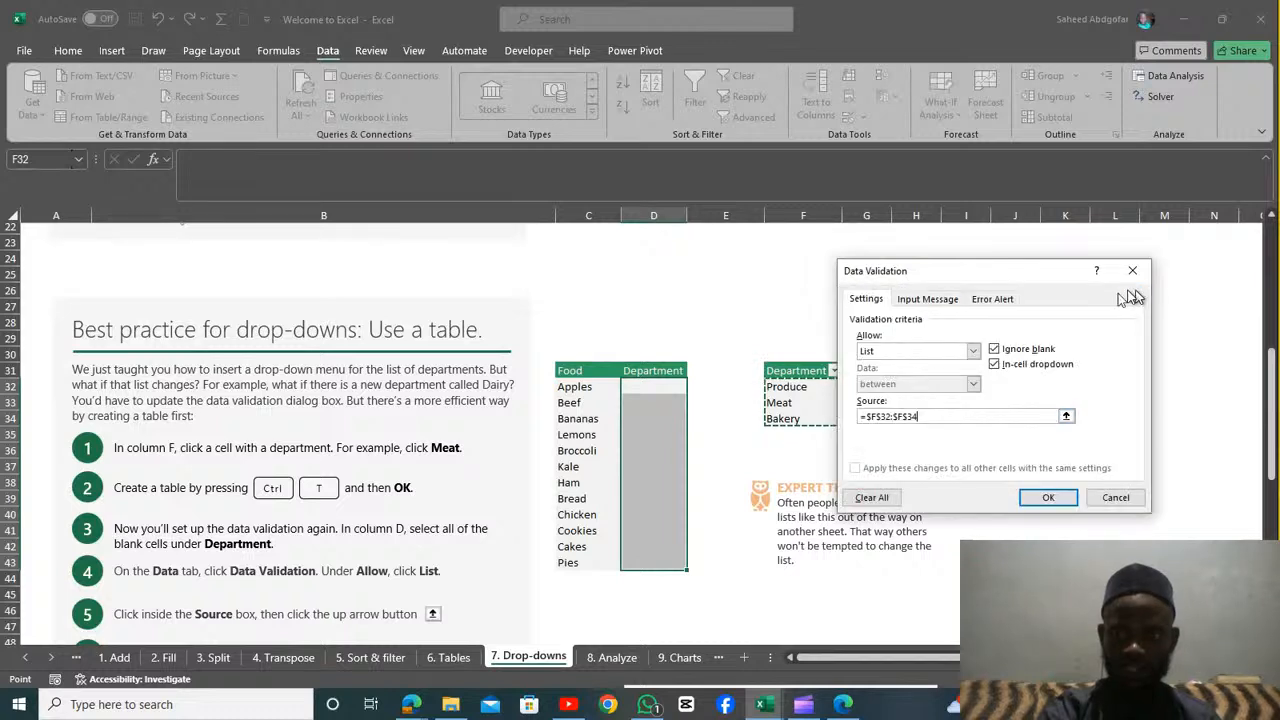
left_click(1048, 496)
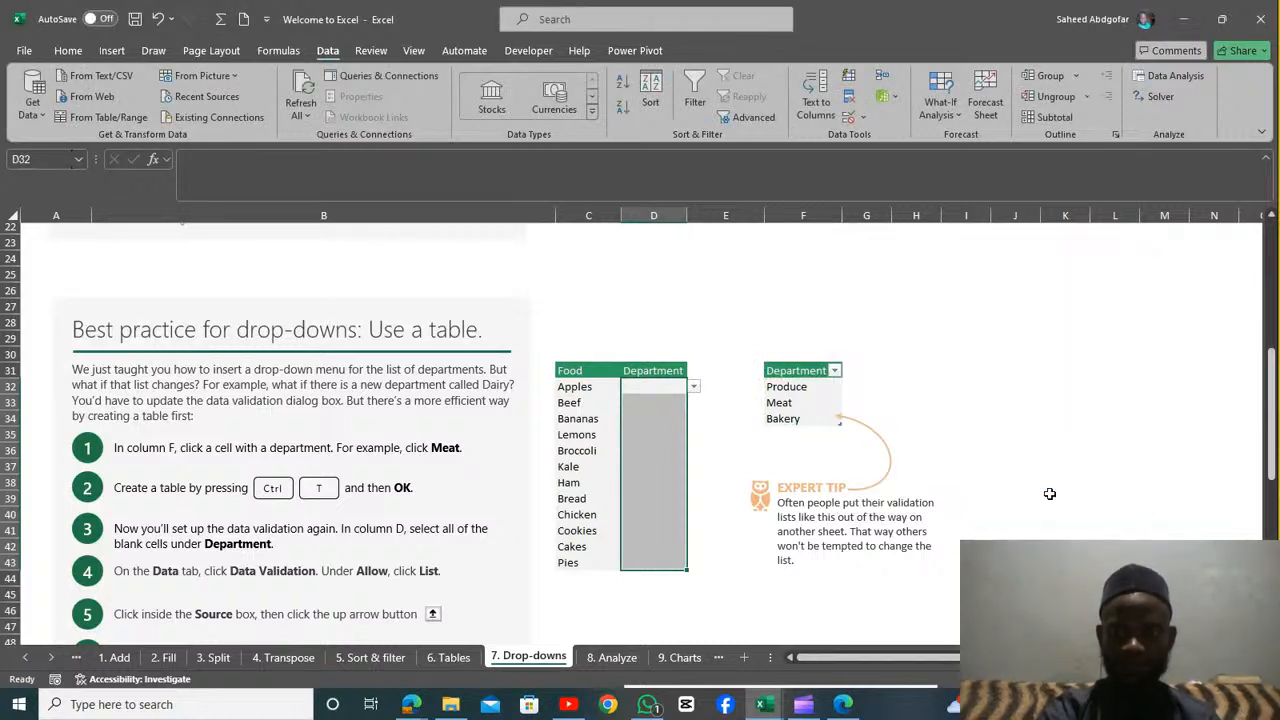
left_click(724, 432)
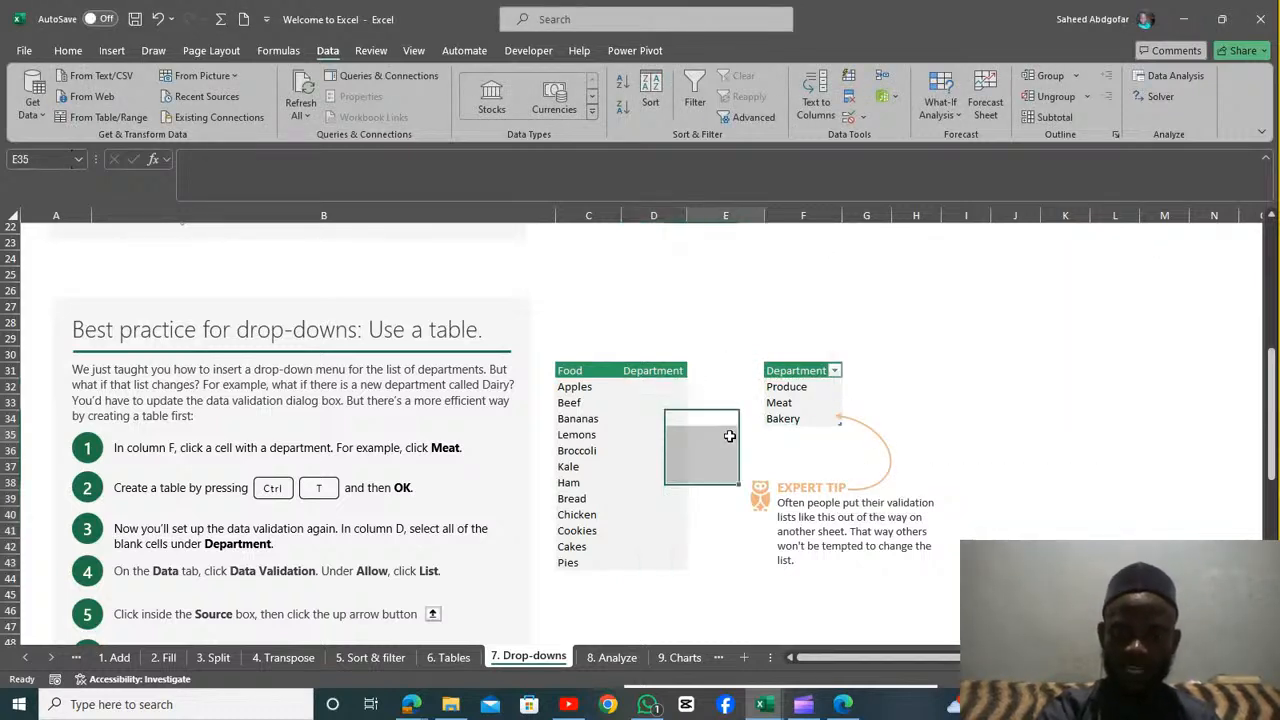
left_click(655, 387)
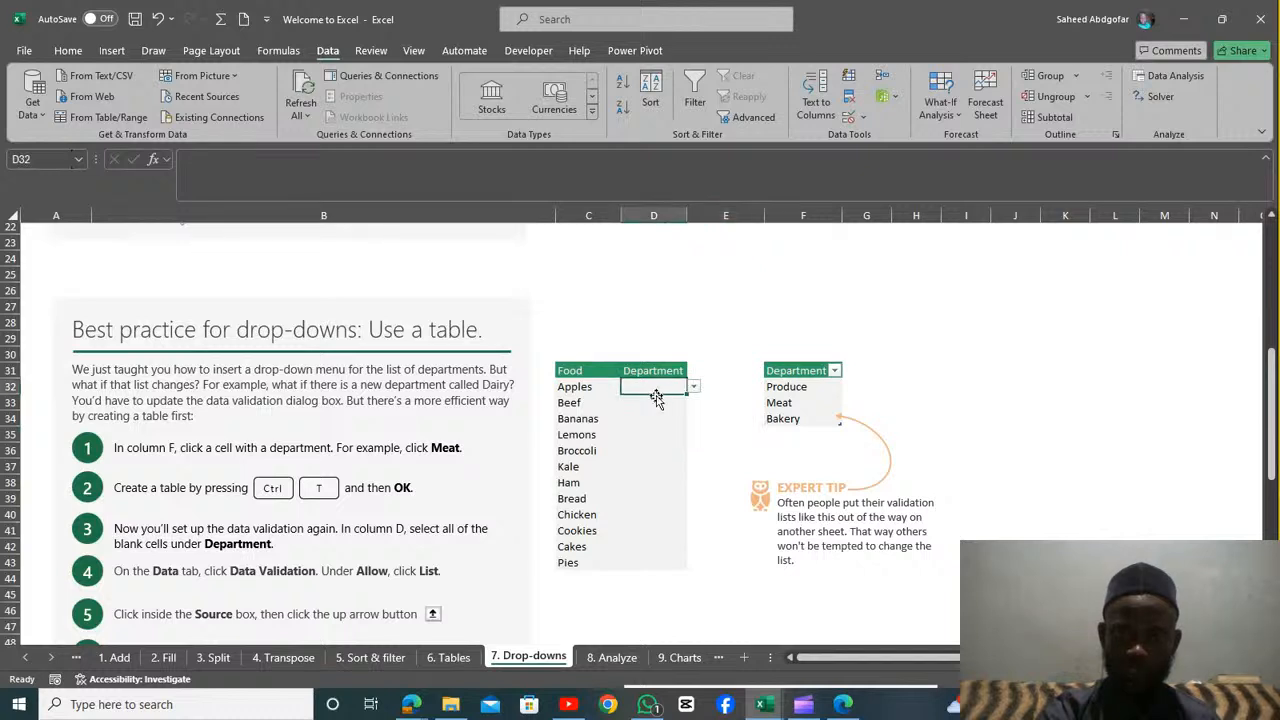
Add the entry "diart" below Bakery in cell F35 of the Department table
left_click(802, 399)
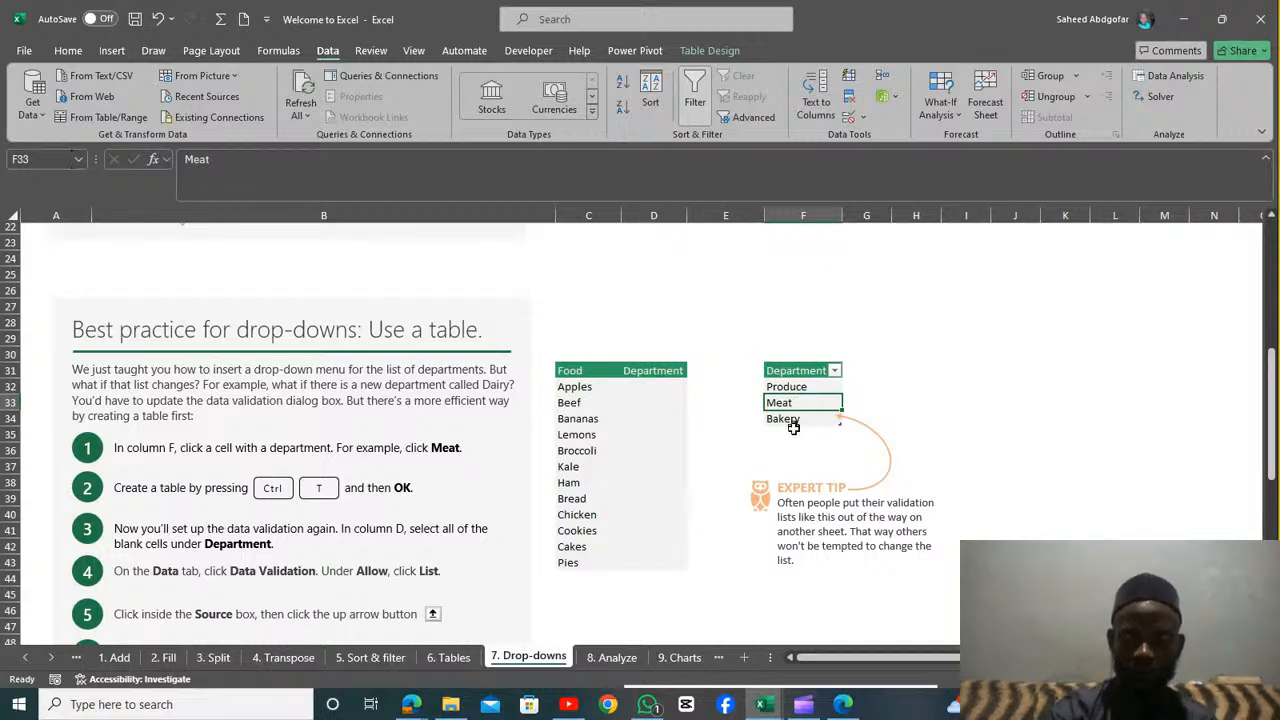
left_click(792, 433)
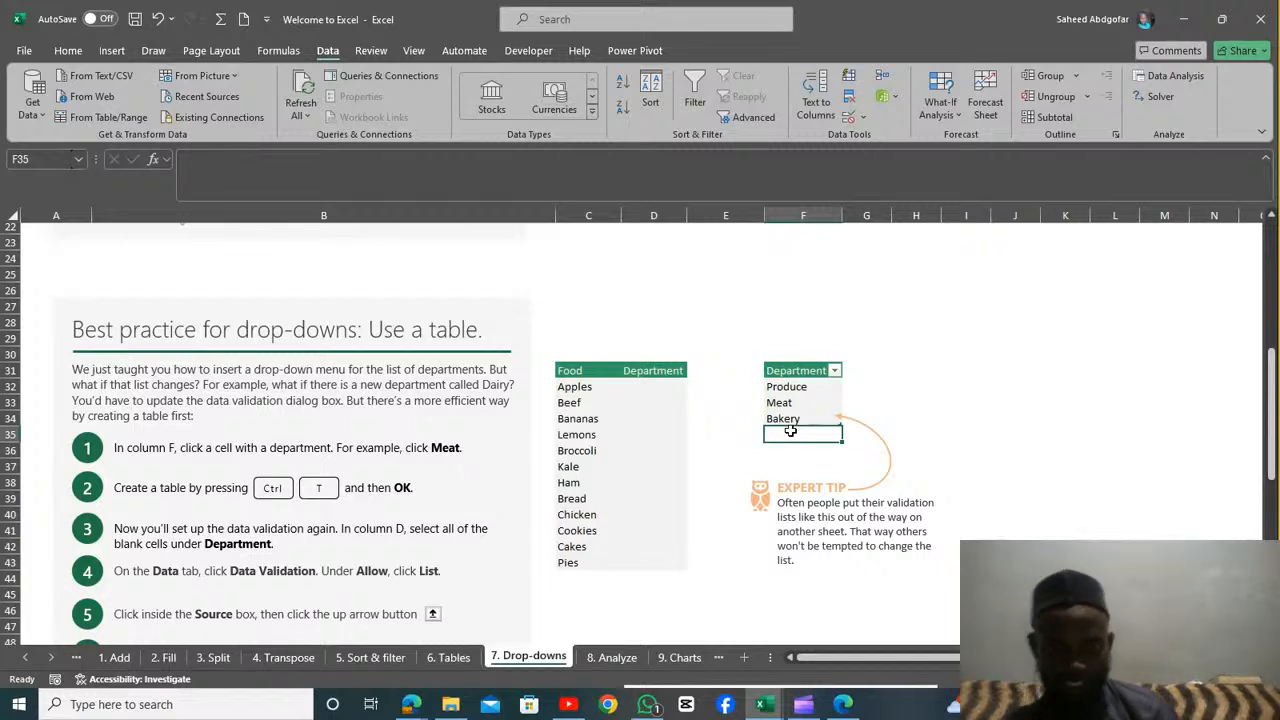
type("diar")
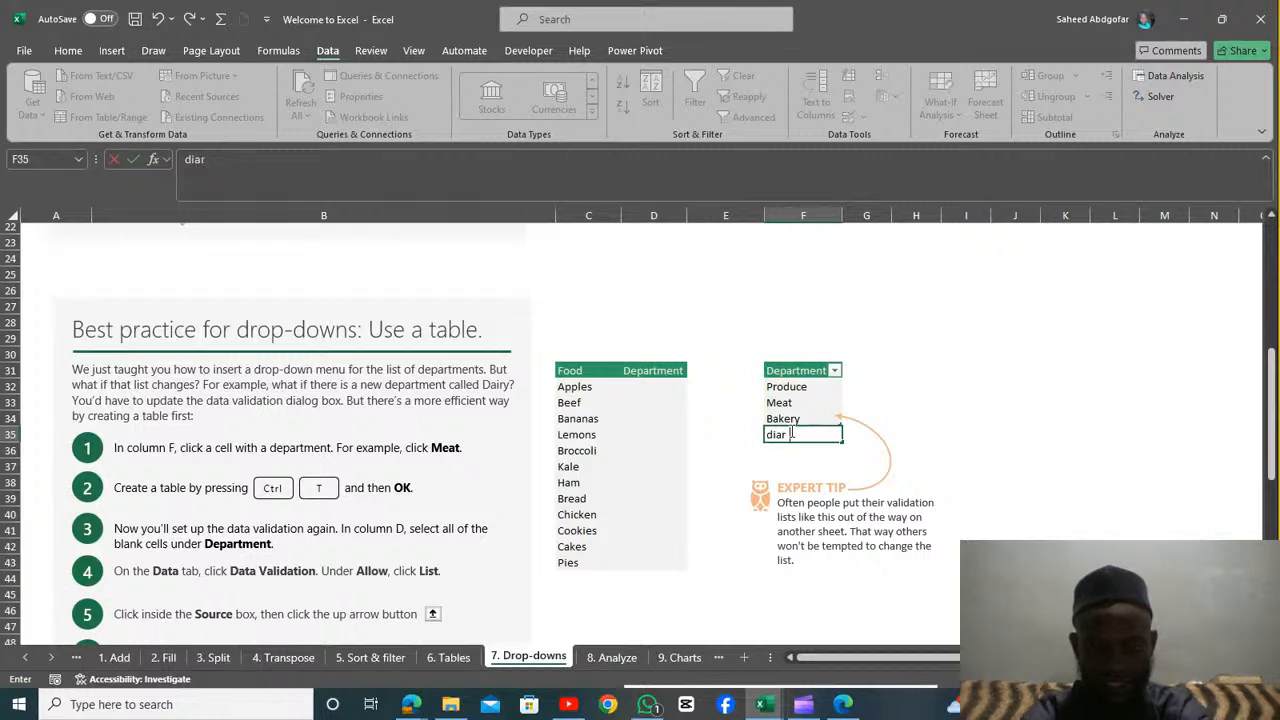
type("t")
key("Return")
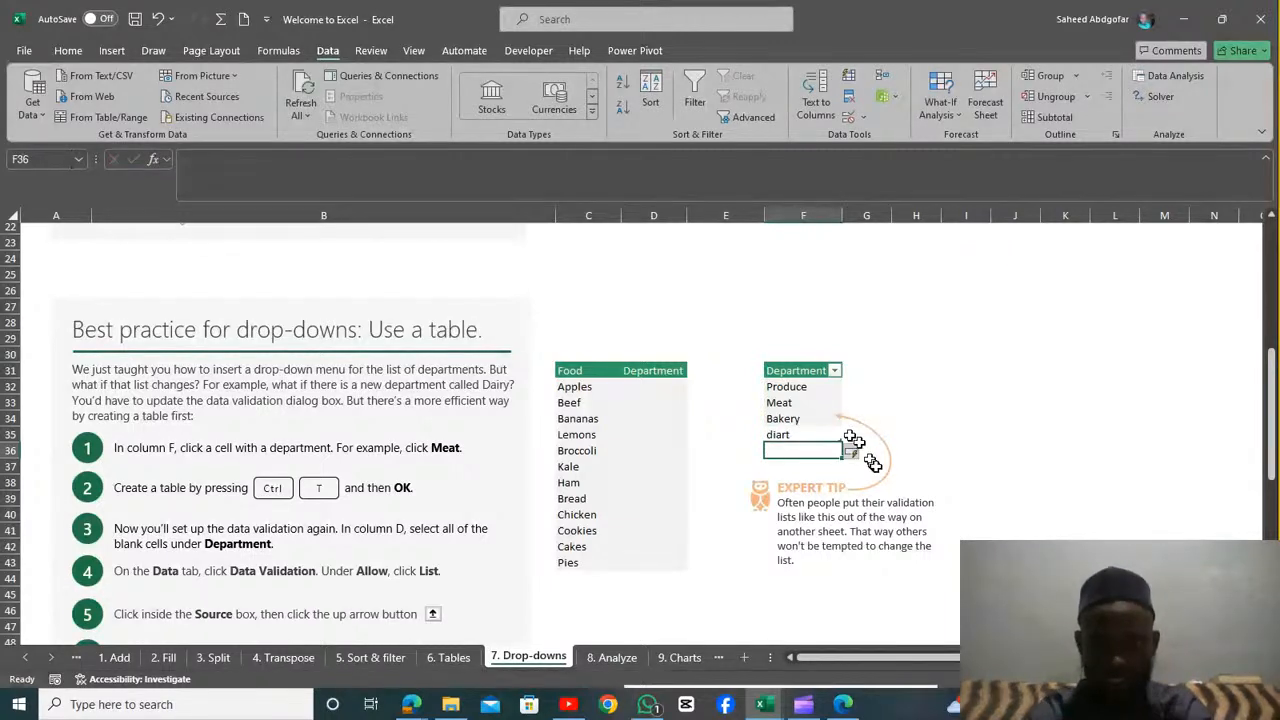
Correct the new Department entry in F35 to "diary" and select the Apples department cell D32
left_click(796, 434)
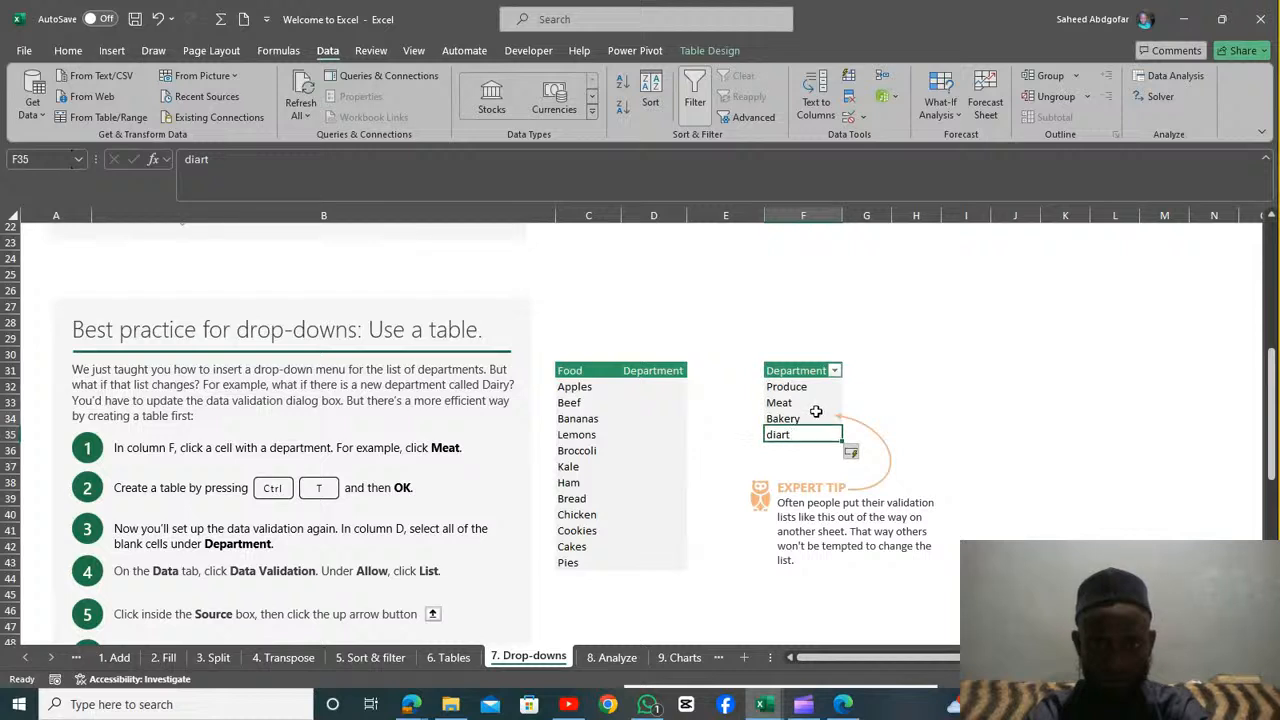
left_click(812, 418)
left_click(790, 440)
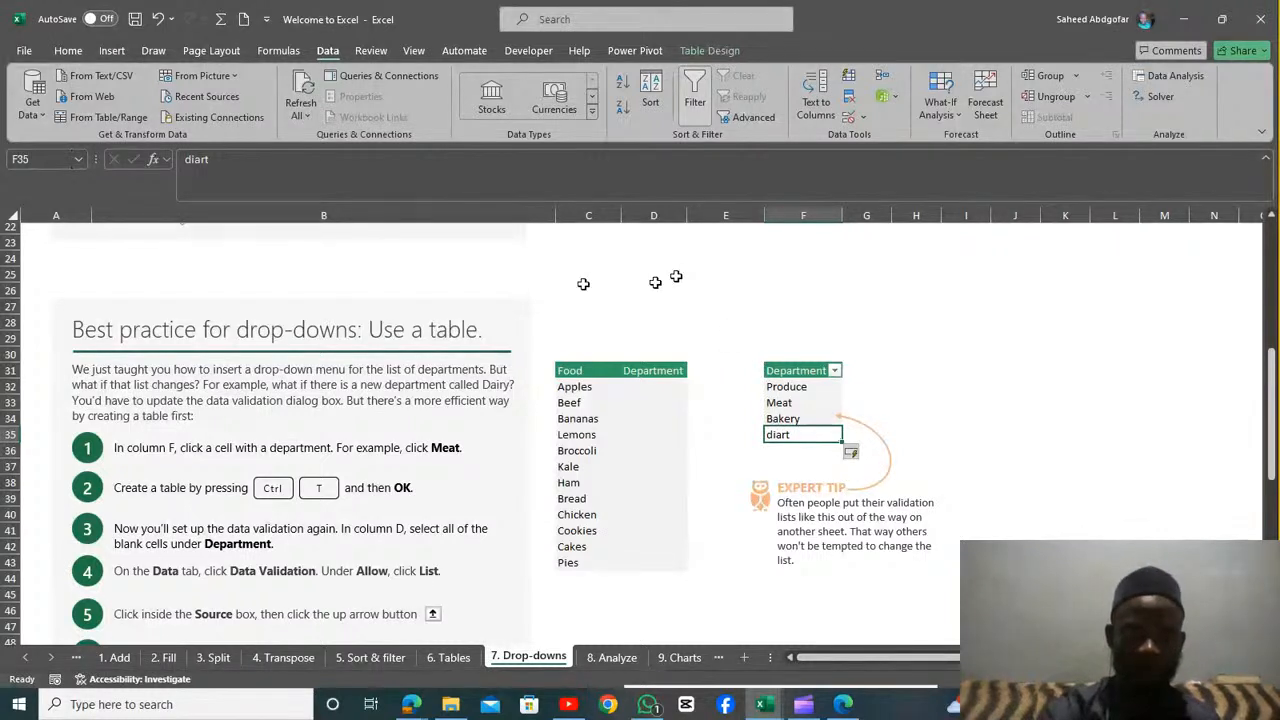
left_click(234, 159)
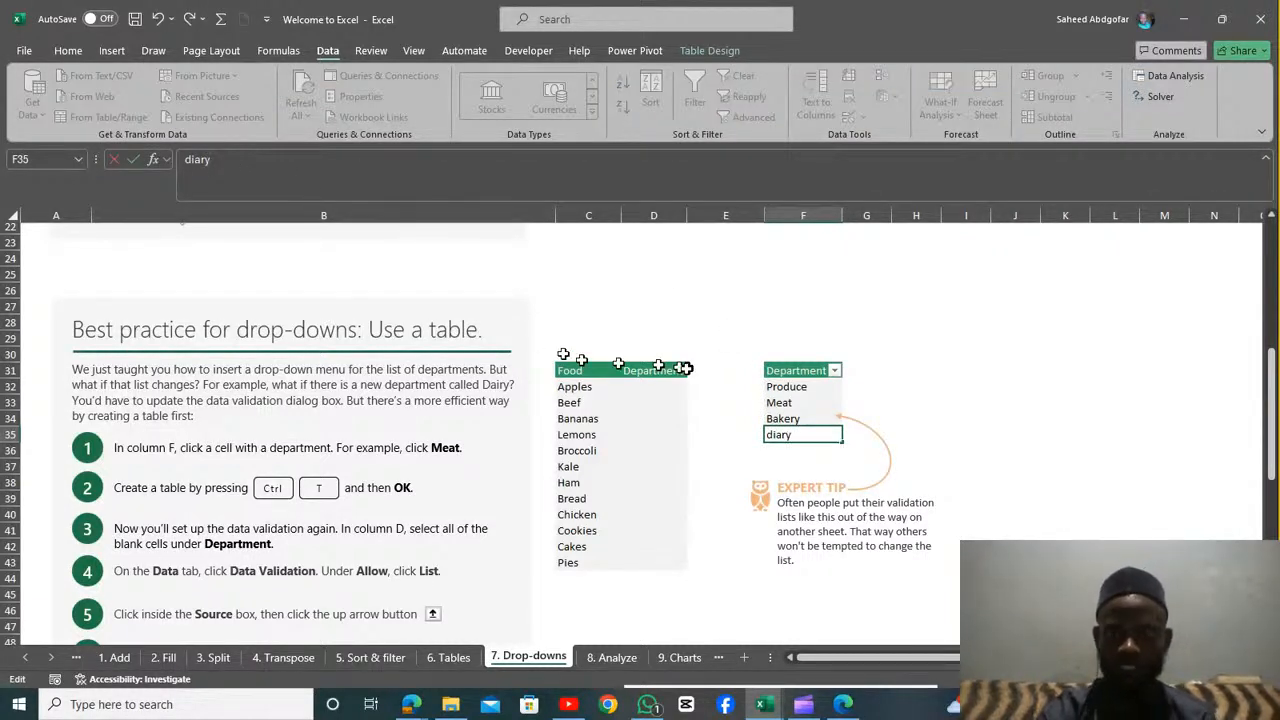
left_click(648, 390)
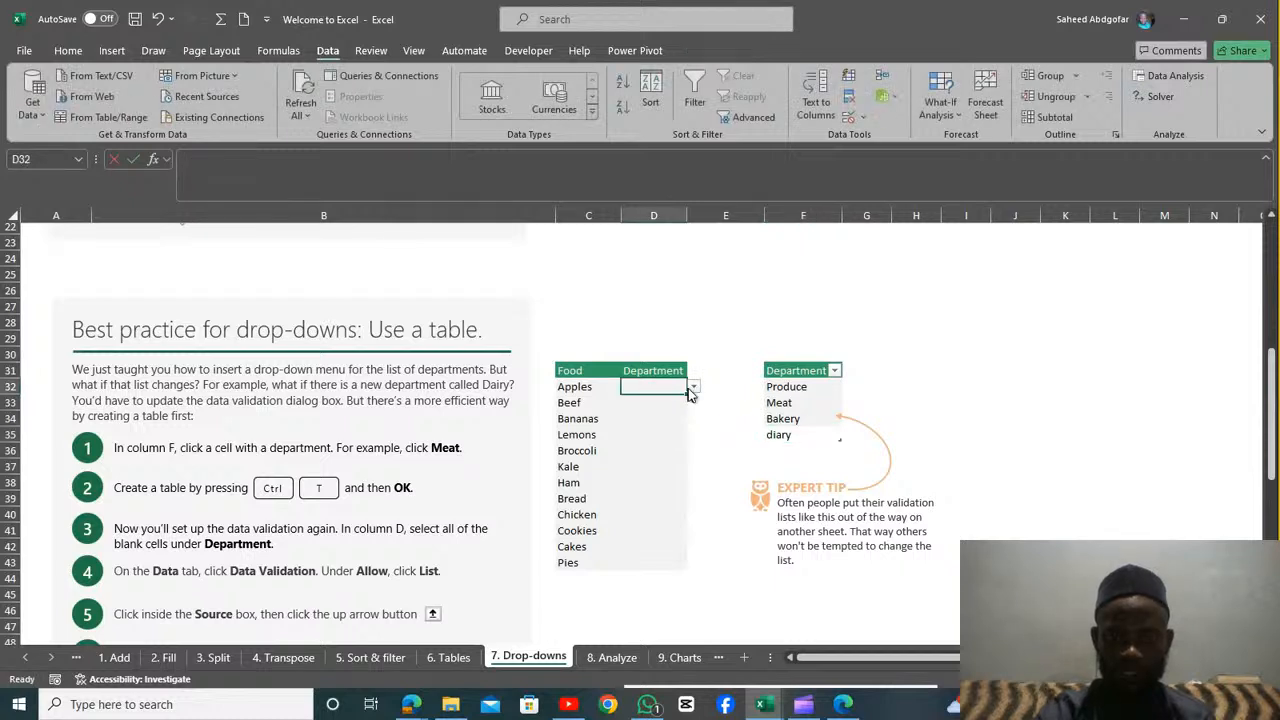
Show the Department choices available for Apples in D32 and review the remaining instructions at the end of the Drop-downs sheet
left_click(694, 389)
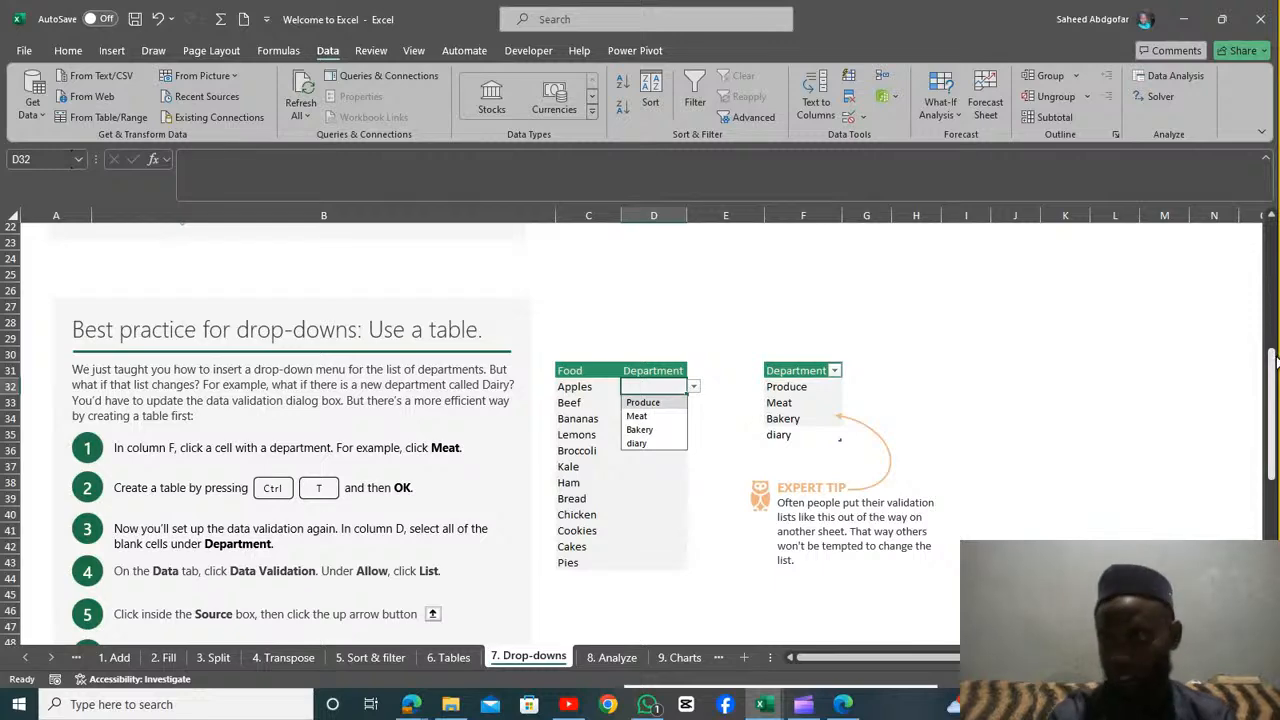
left_click_drag(1274, 370, 1274, 537)
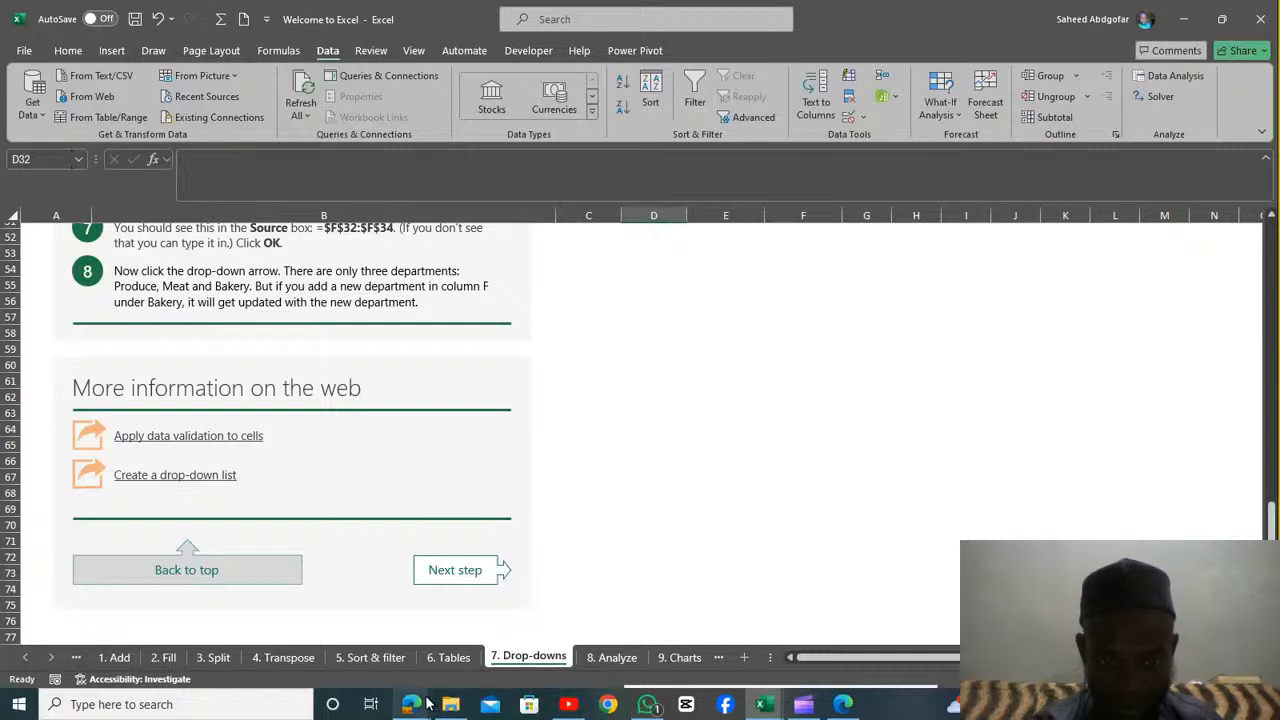
Switch to the Google Meet window to check the class, and return to the Welcome to Excel workbook
mouse_move(427, 704)
left_click(372, 640)
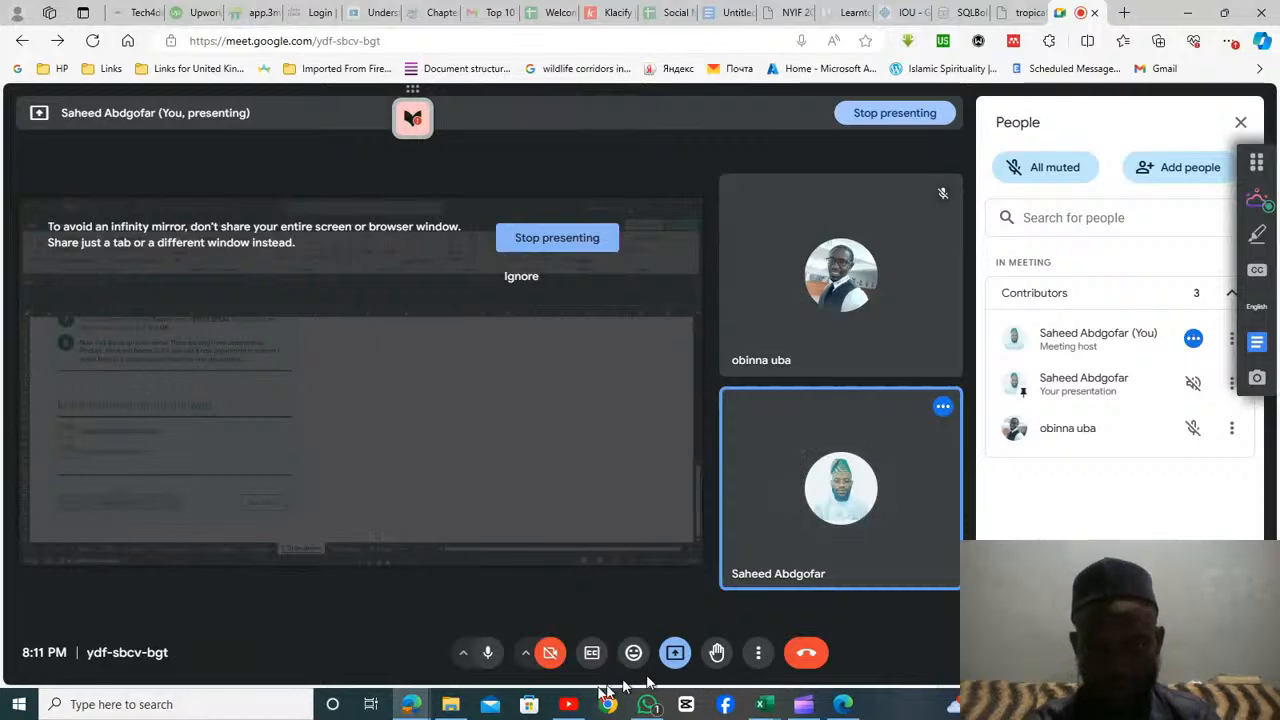
mouse_move(768, 708)
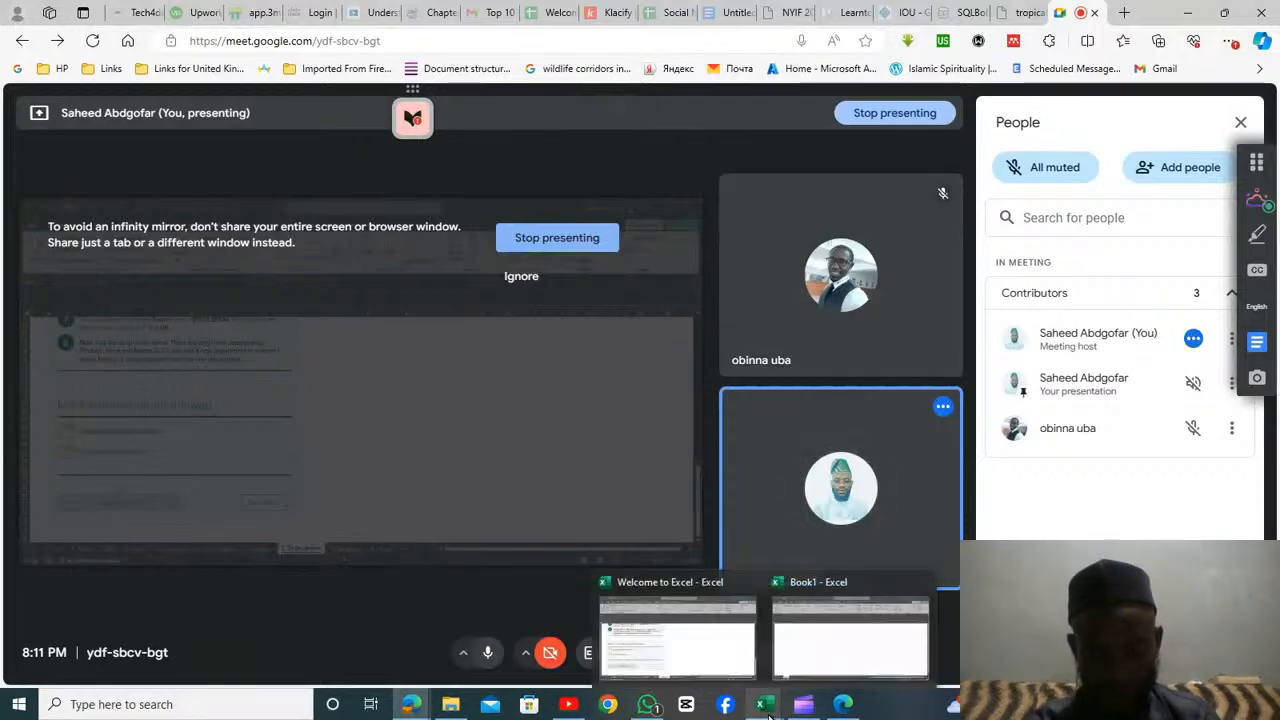
mouse_move(730, 684)
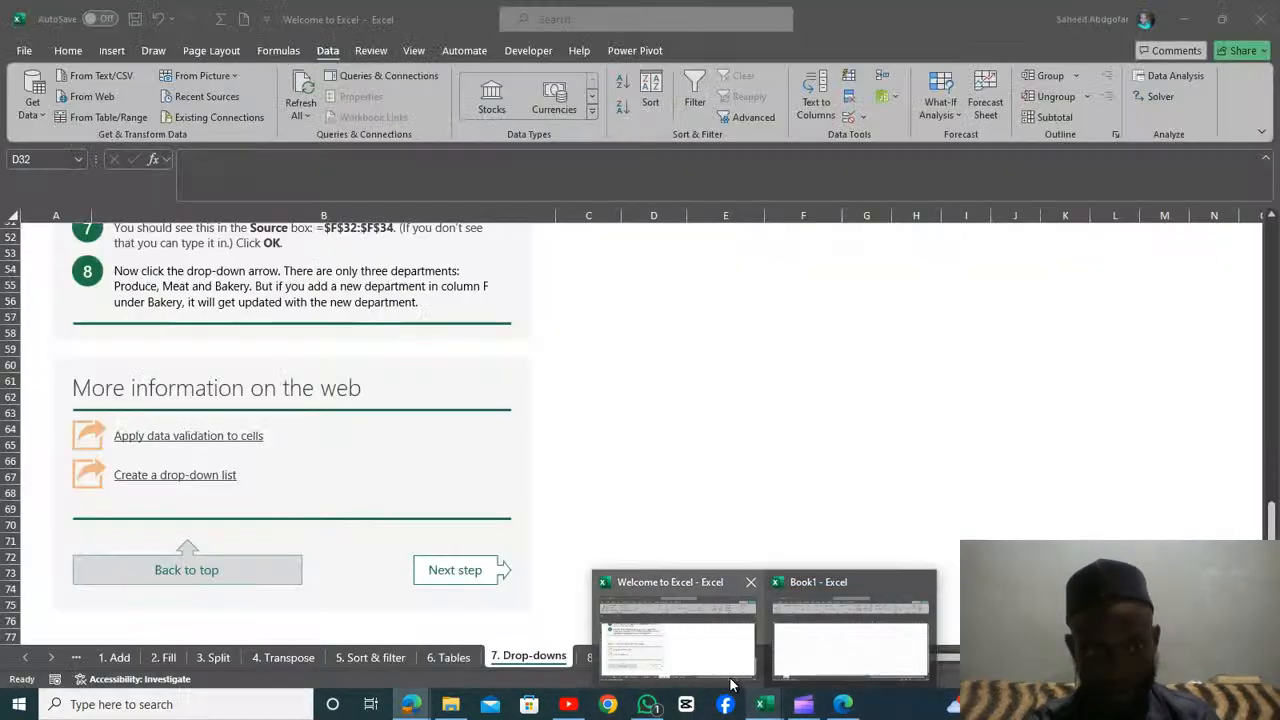
left_click(730, 684)
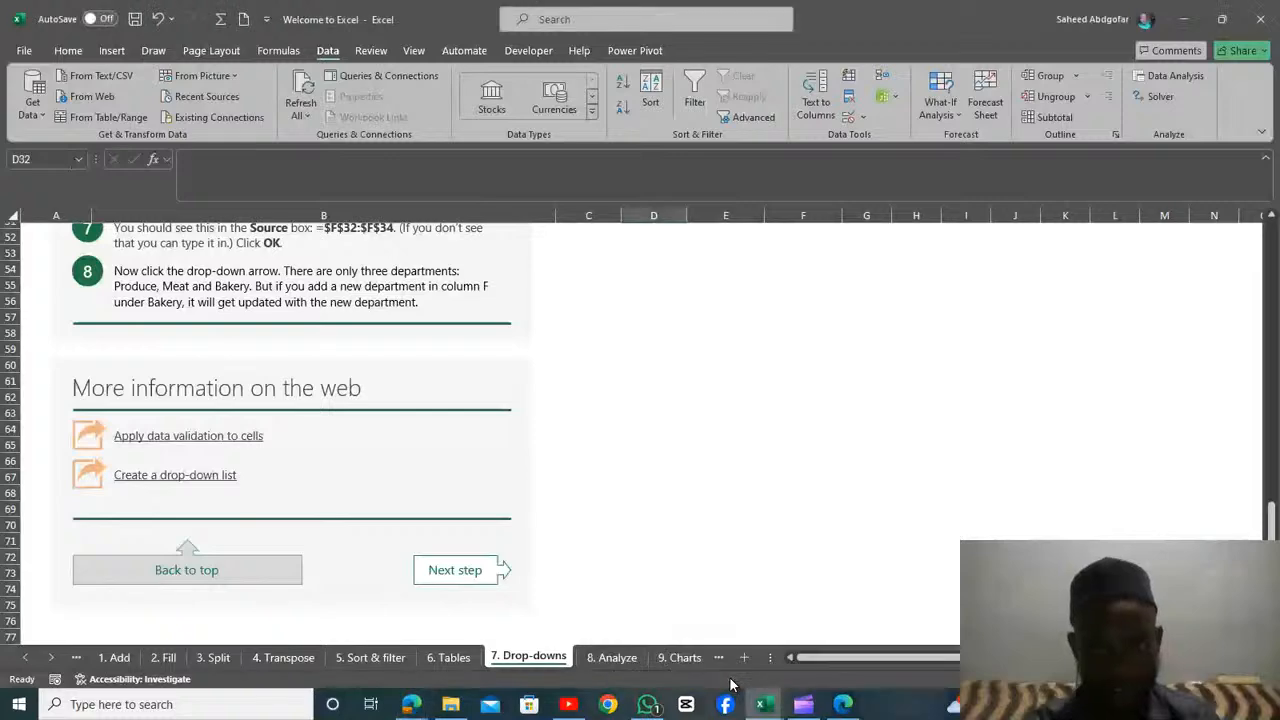
On the 8. Analyze sheet, apply Data Bars to the sales table C5:G13 with Quick Analysis
left_click(604, 660)
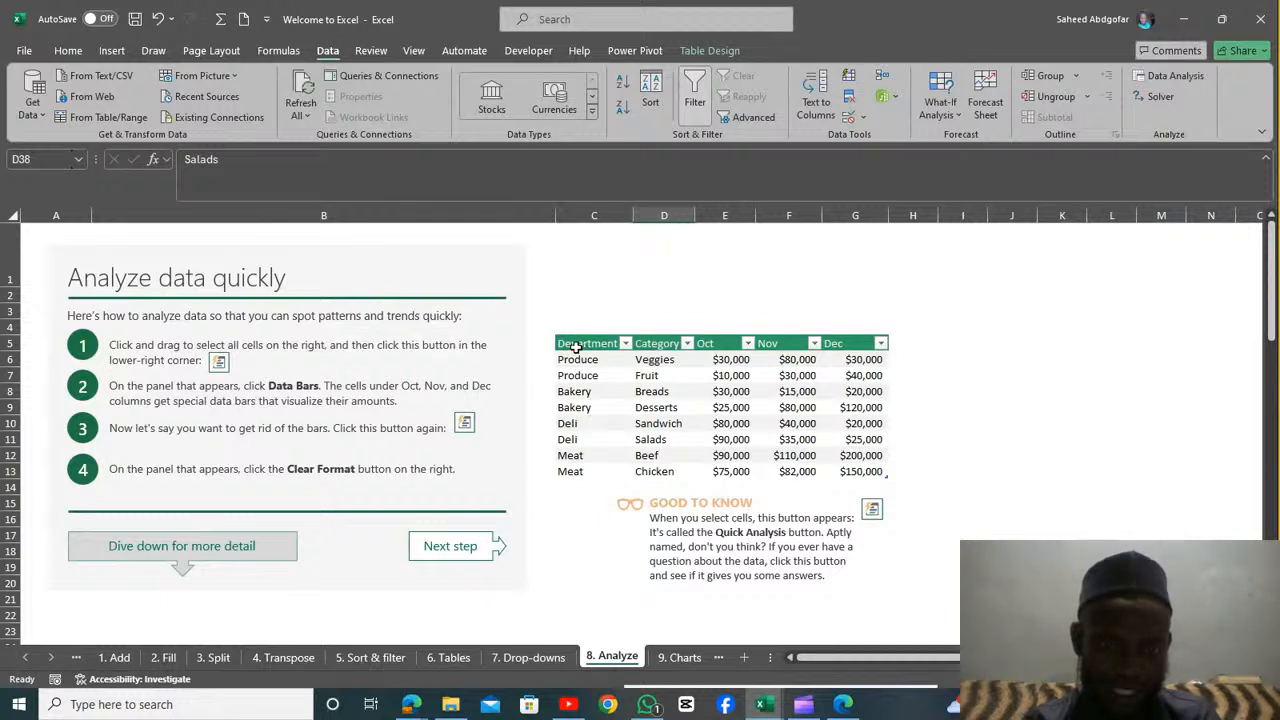
left_click_drag(577, 347, 838, 480)
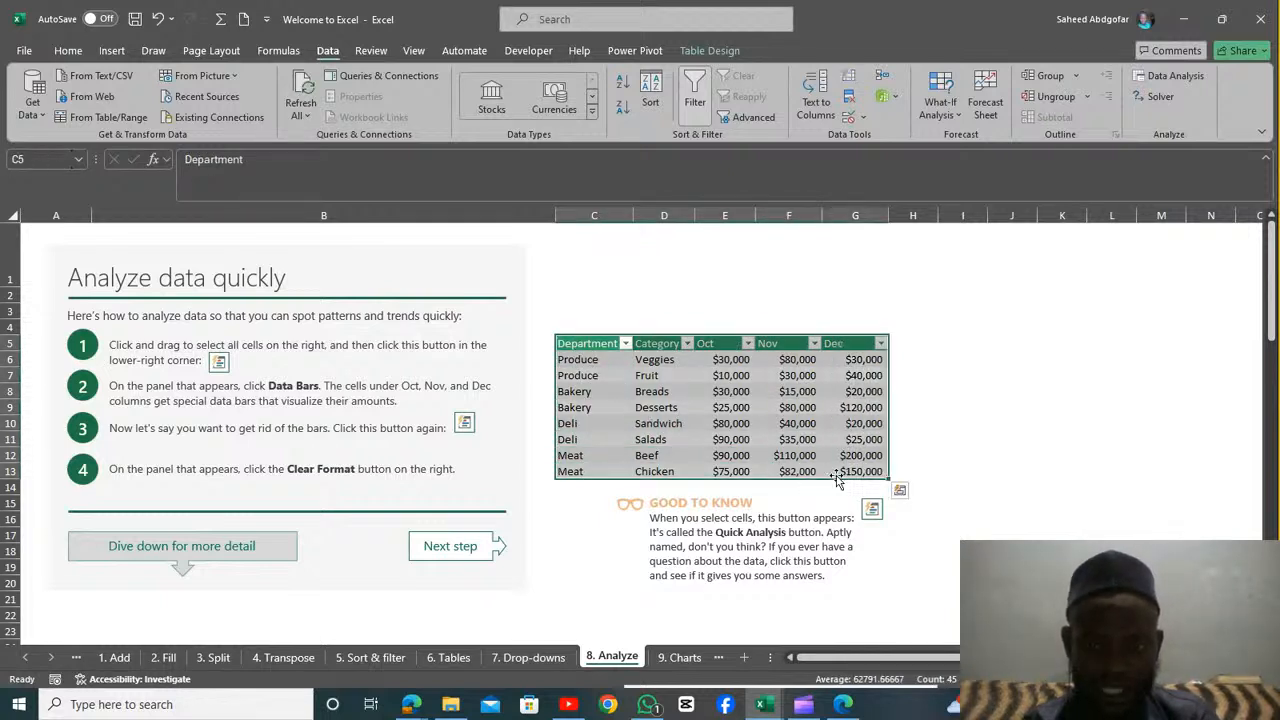
left_click(900, 494)
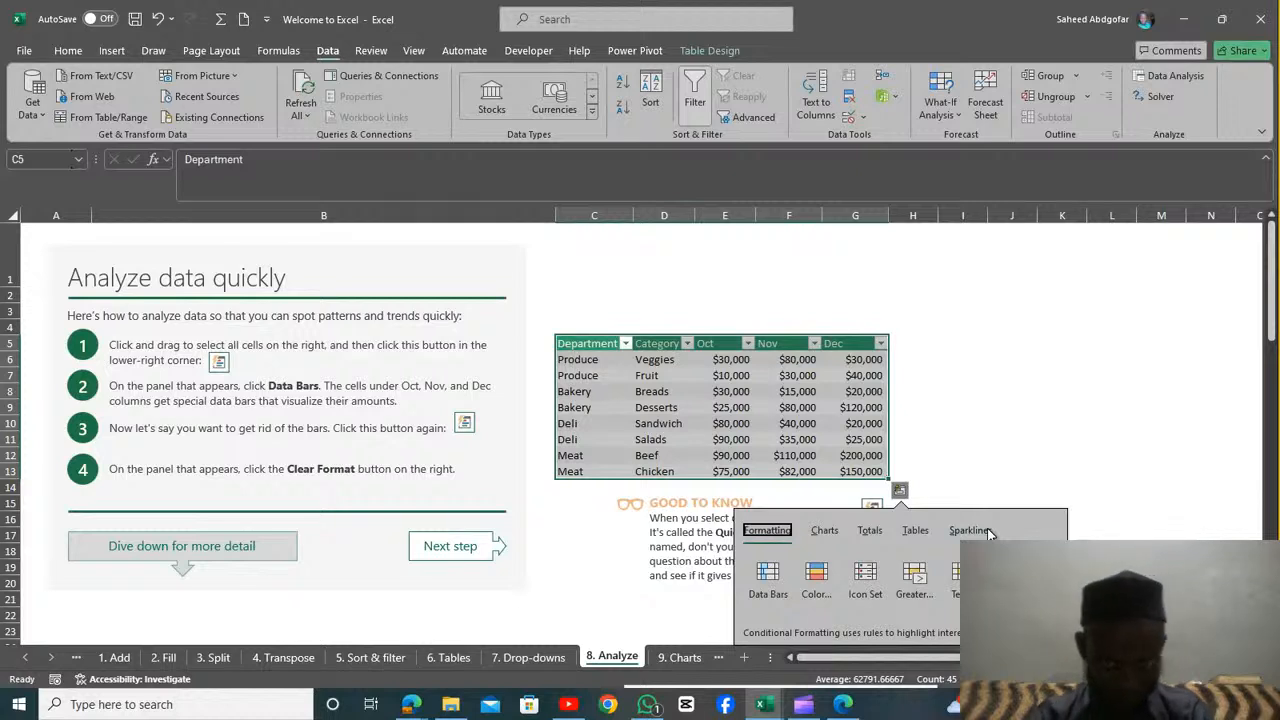
left_click(776, 580)
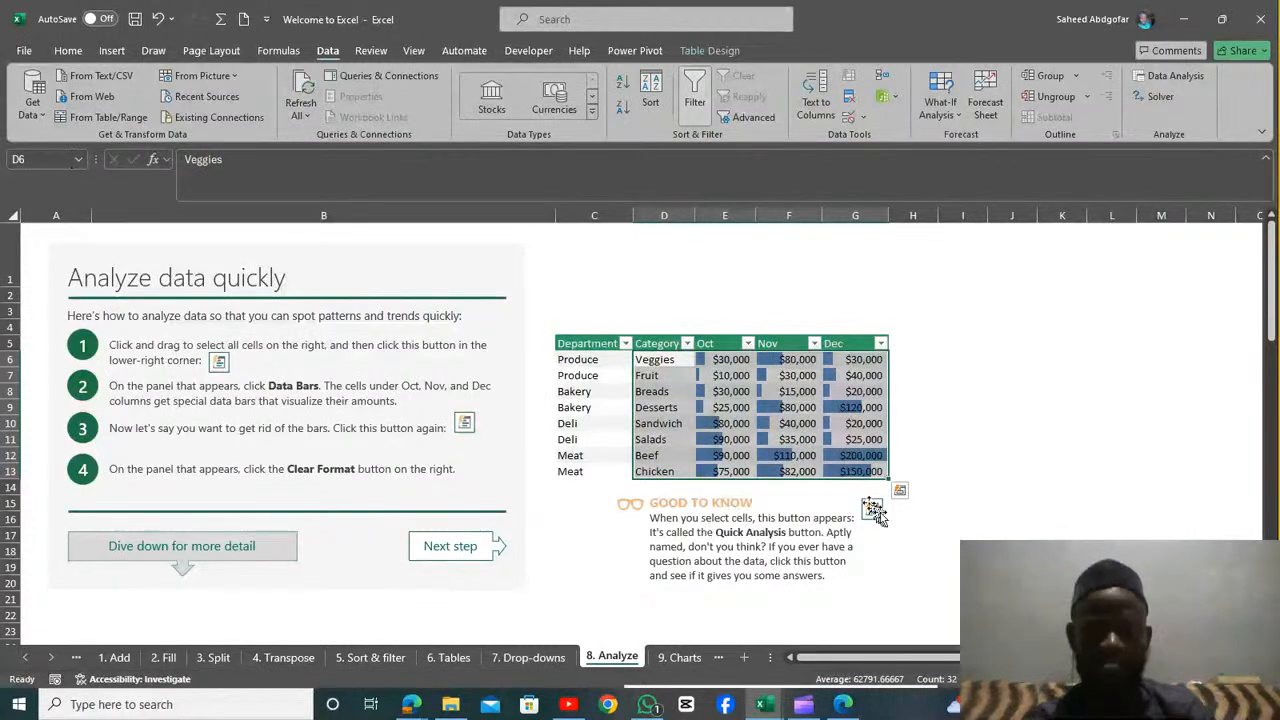
Deselect the sales table and sort it by the Oct column from smallest to largest
left_click(940, 412)
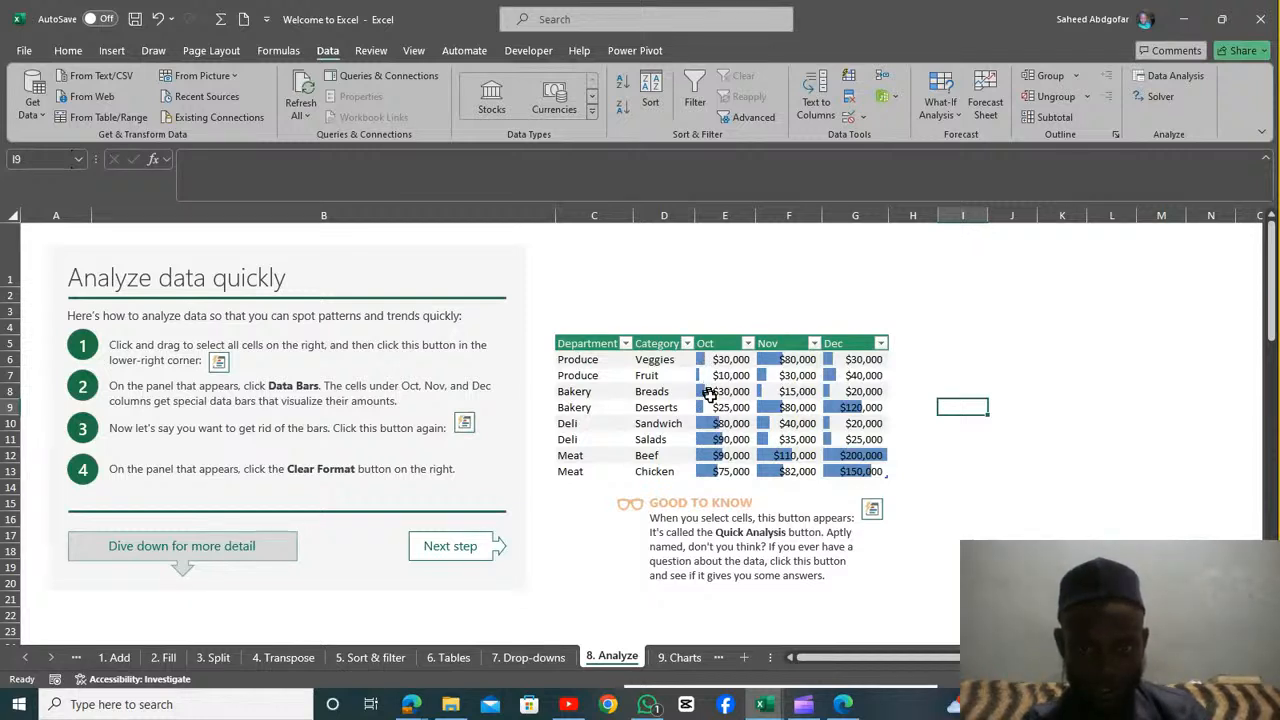
left_click(748, 344)
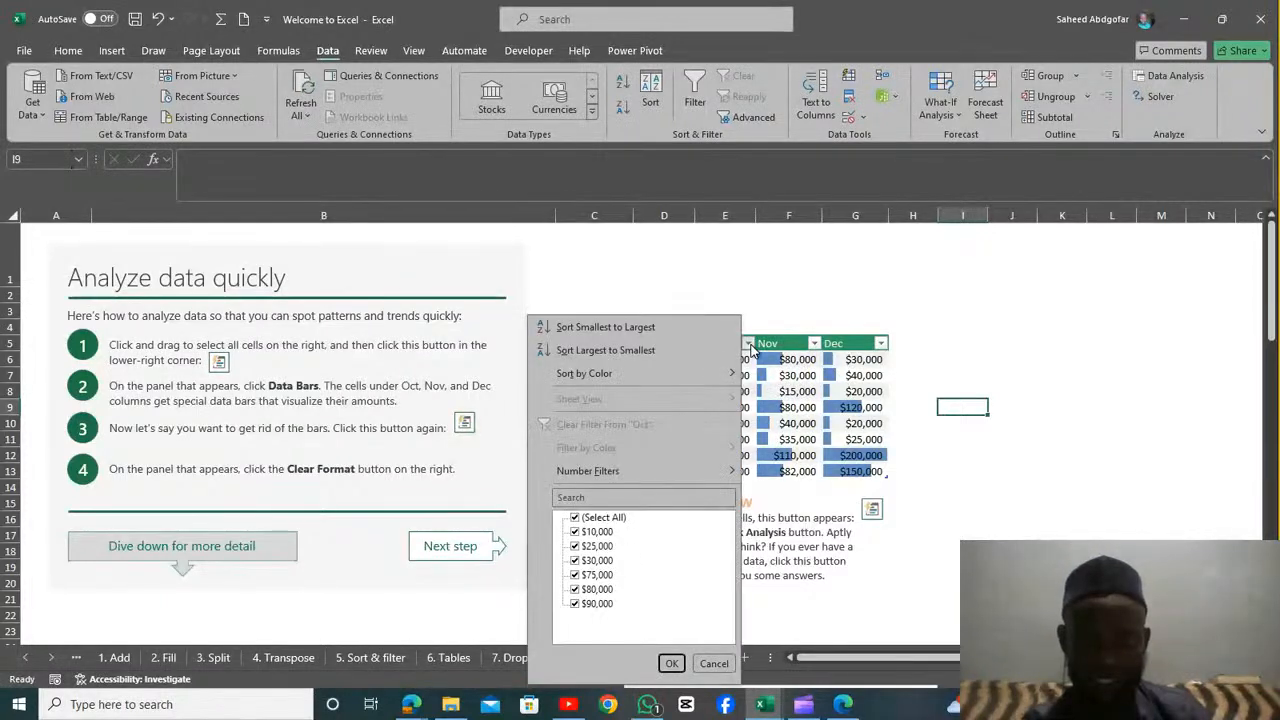
left_click(675, 330)
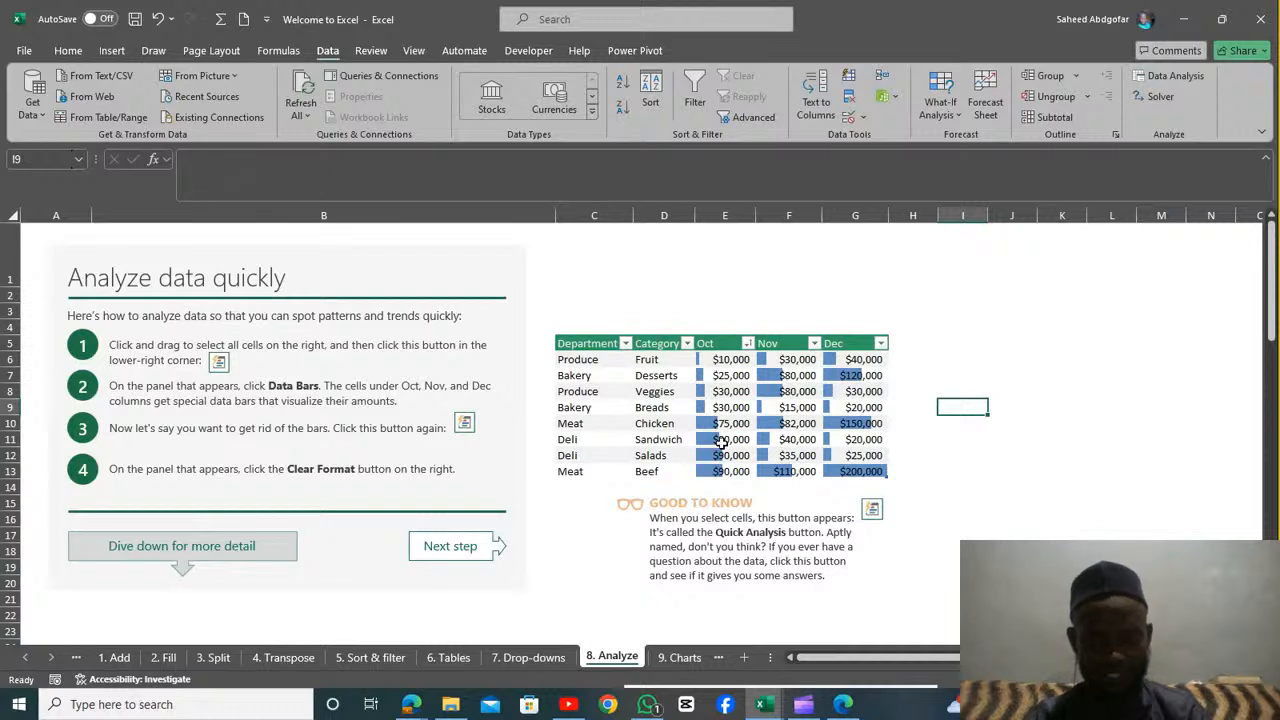
Clear the data bars from table cells D6:G13 with the Quick Analysis Clear Format option
left_click(593, 347)
left_click_drag(593, 347, 857, 472)
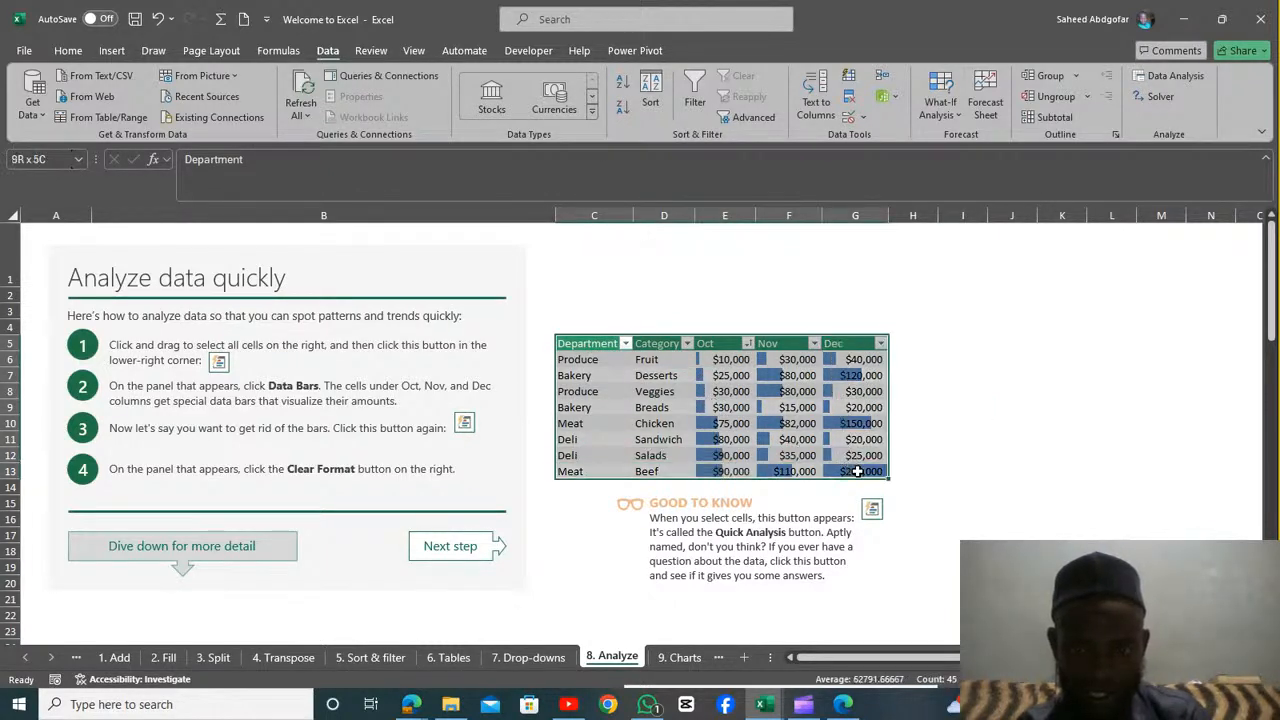
left_click(899, 492)
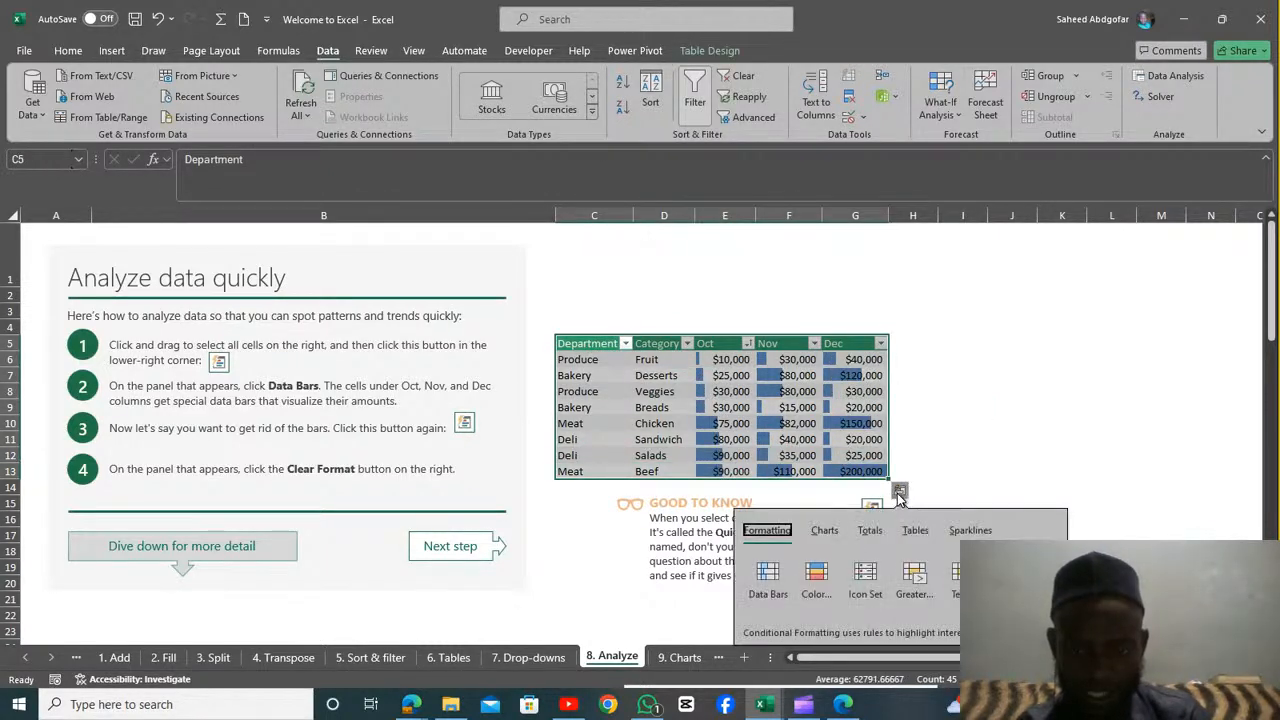
left_click_drag(647, 360, 860, 471)
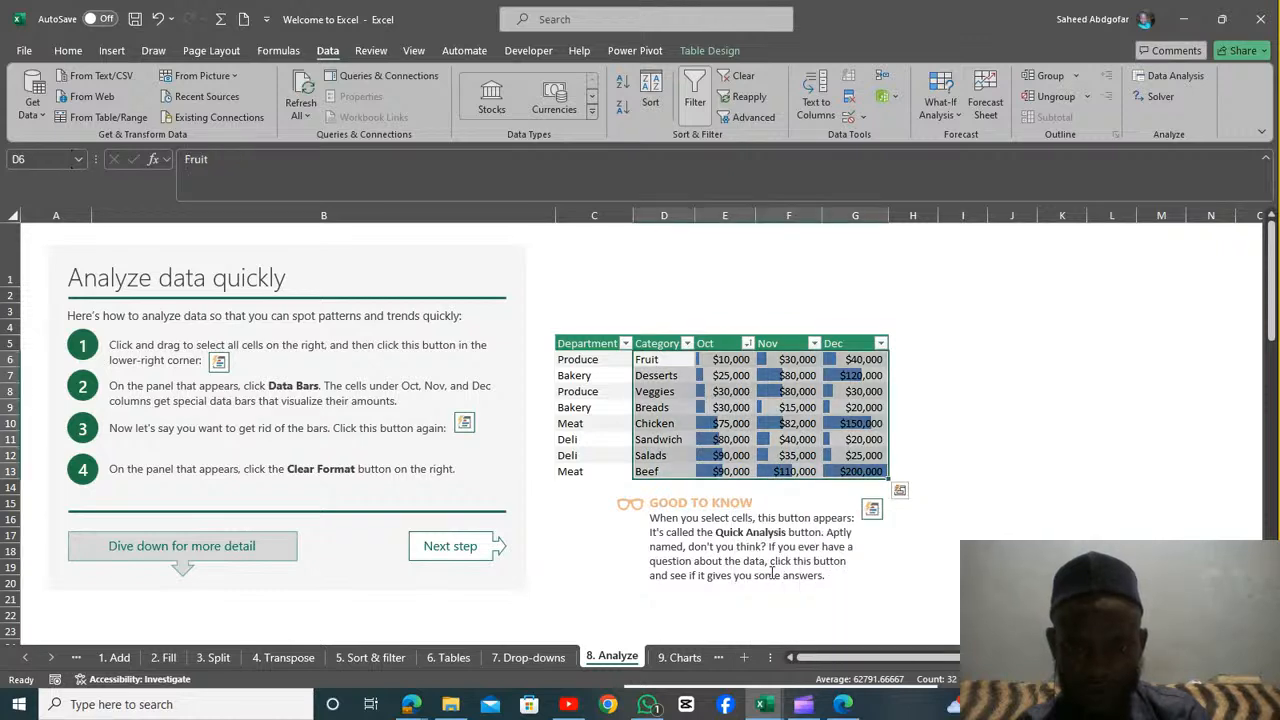
left_click(899, 491)
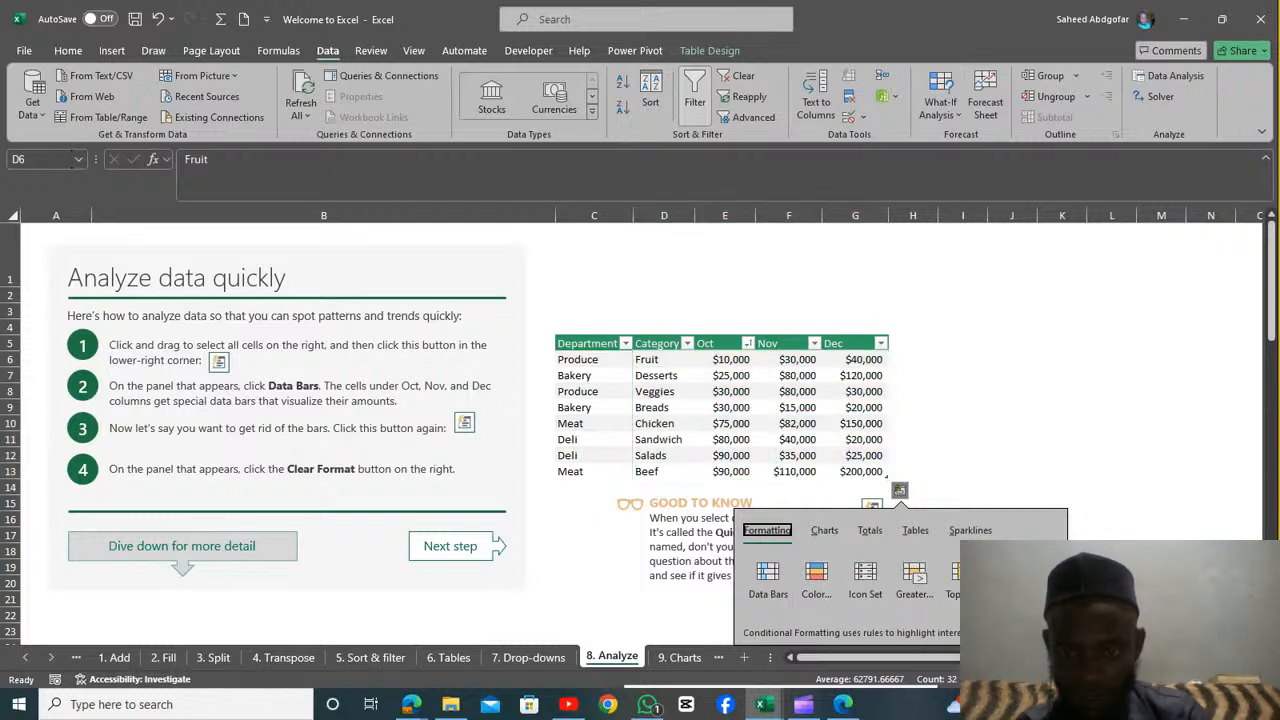
key("Escape")
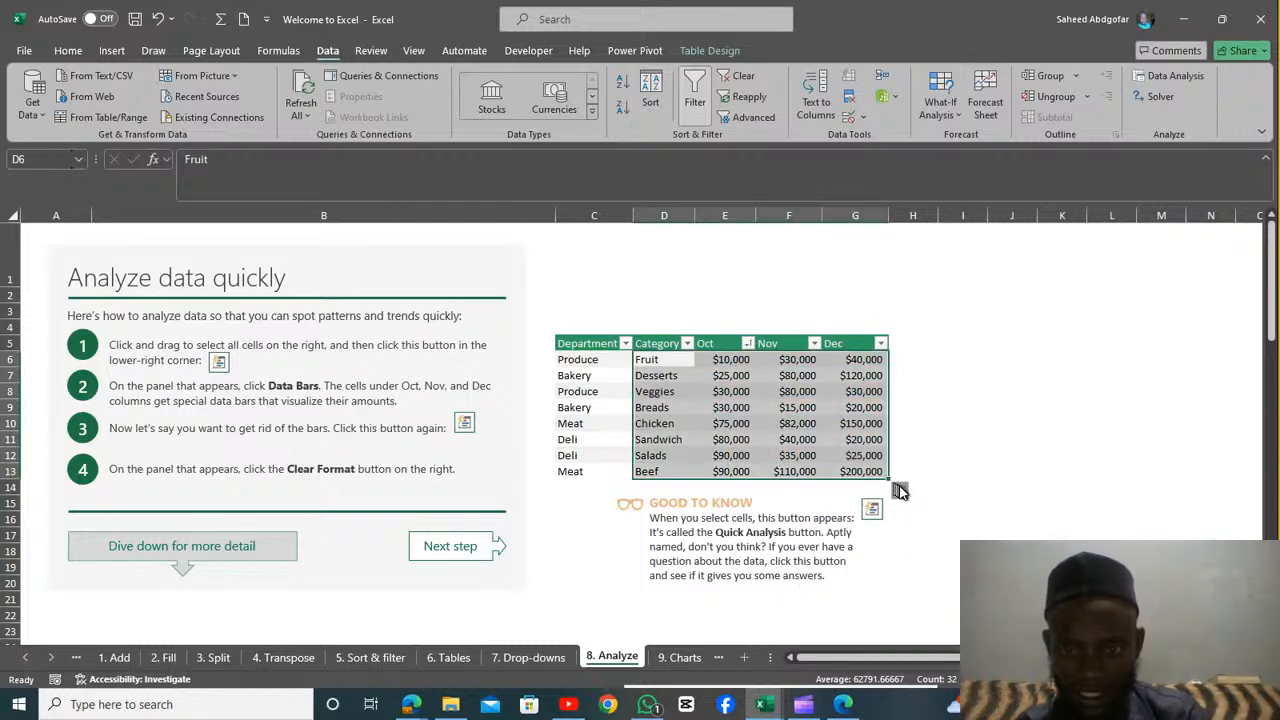
Apply a Color Scale to the Oct, Nov and Dec amounts with Quick Analysis, and clear that formatting again
left_click(899, 490)
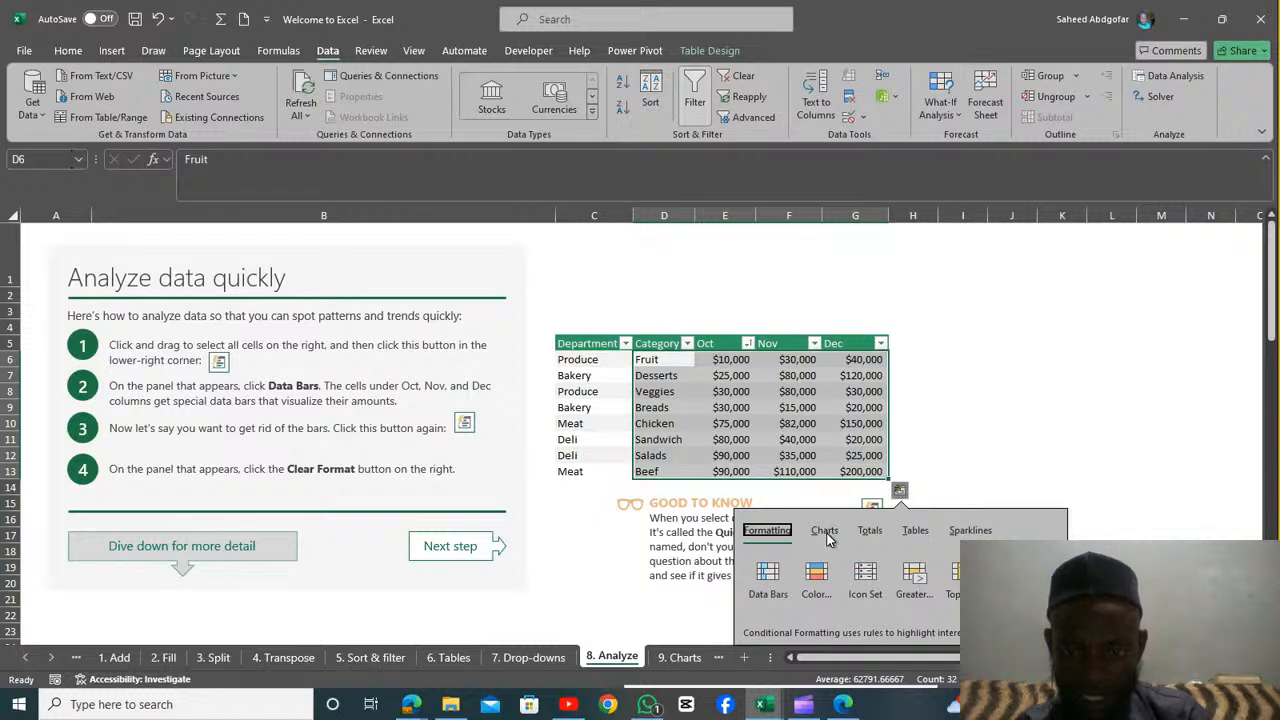
left_click(801, 586)
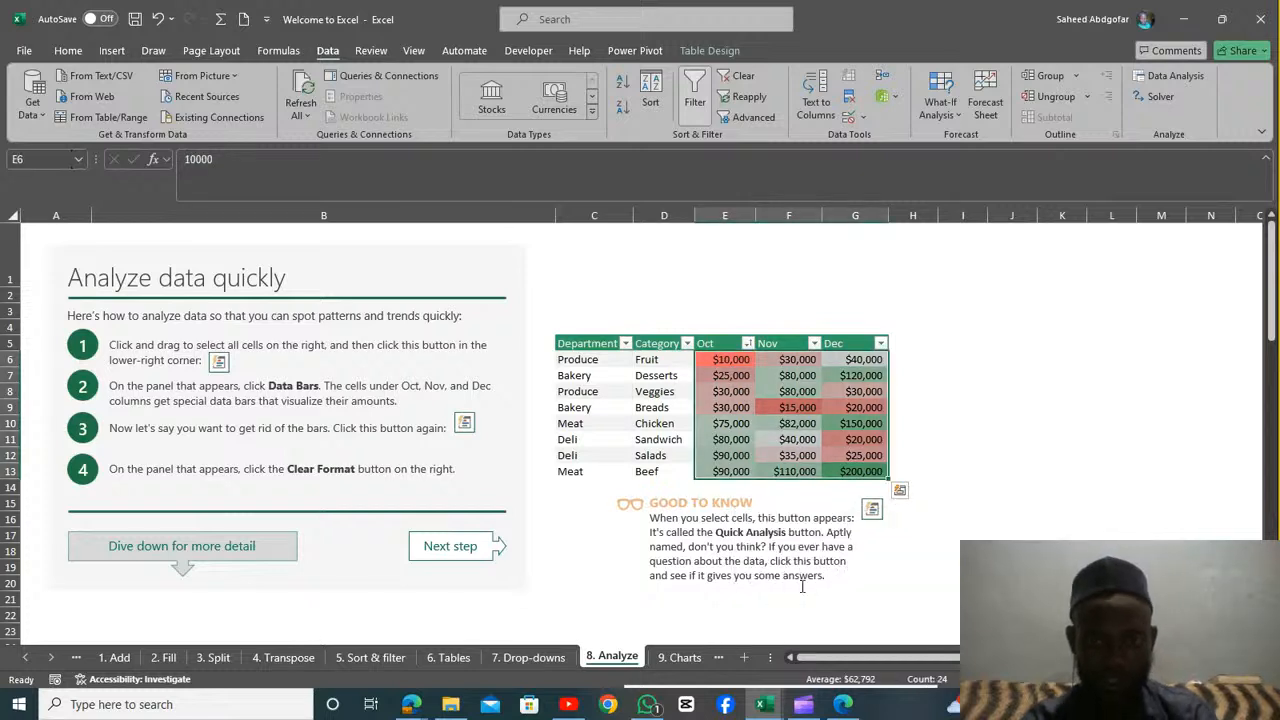
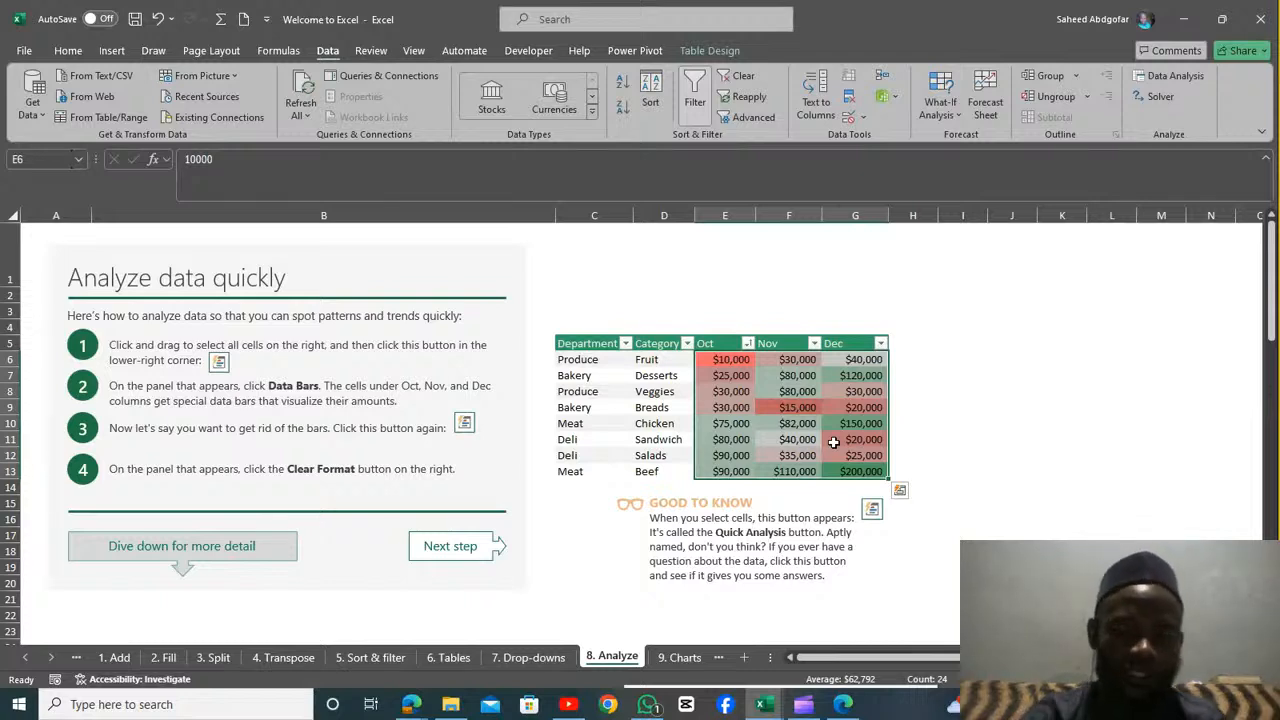
left_click(898, 492)
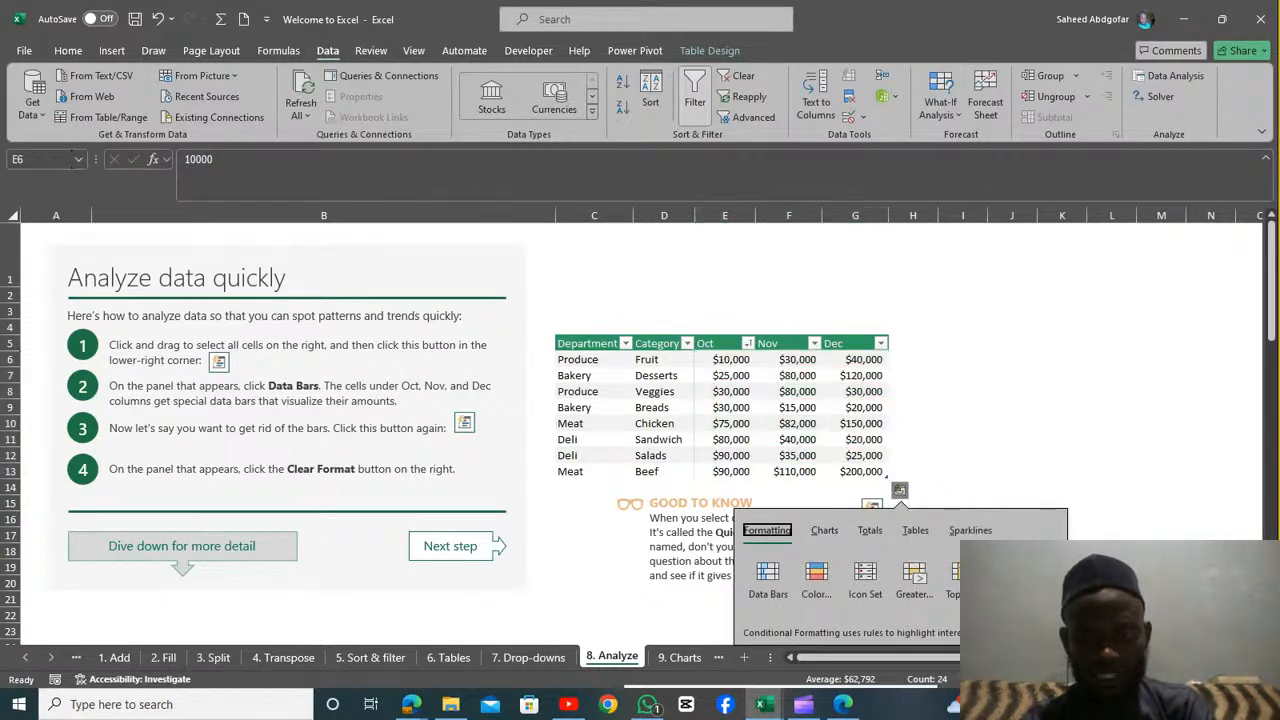
key("Escape")
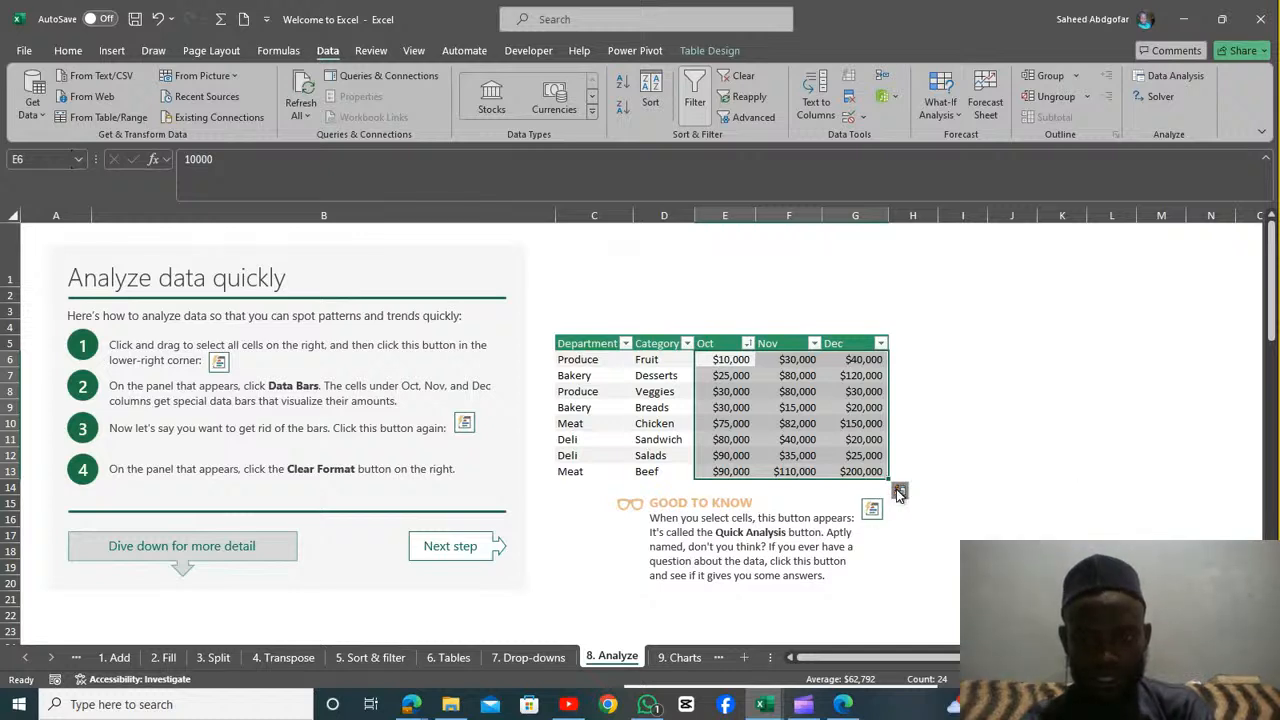
Apply an Icon Set to the monthly amounts in E6:G13 with Quick Analysis, and clear the icons again
left_click(899, 491)
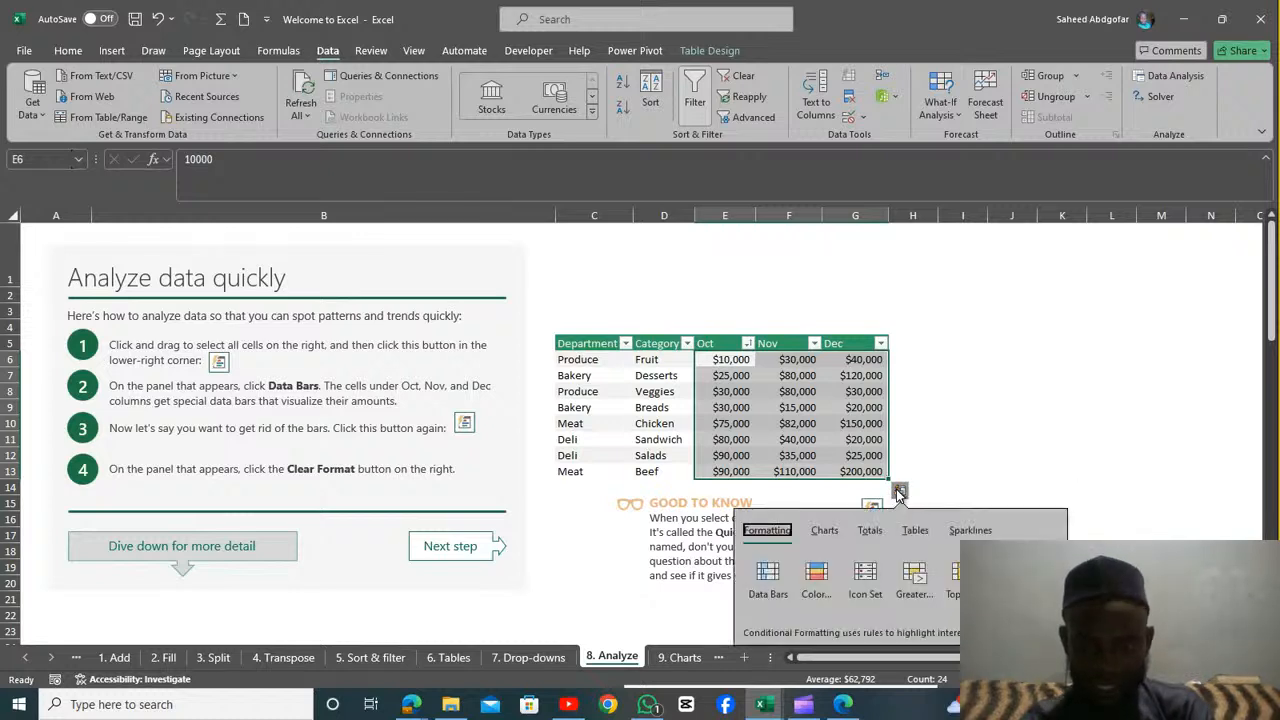
left_click(848, 577)
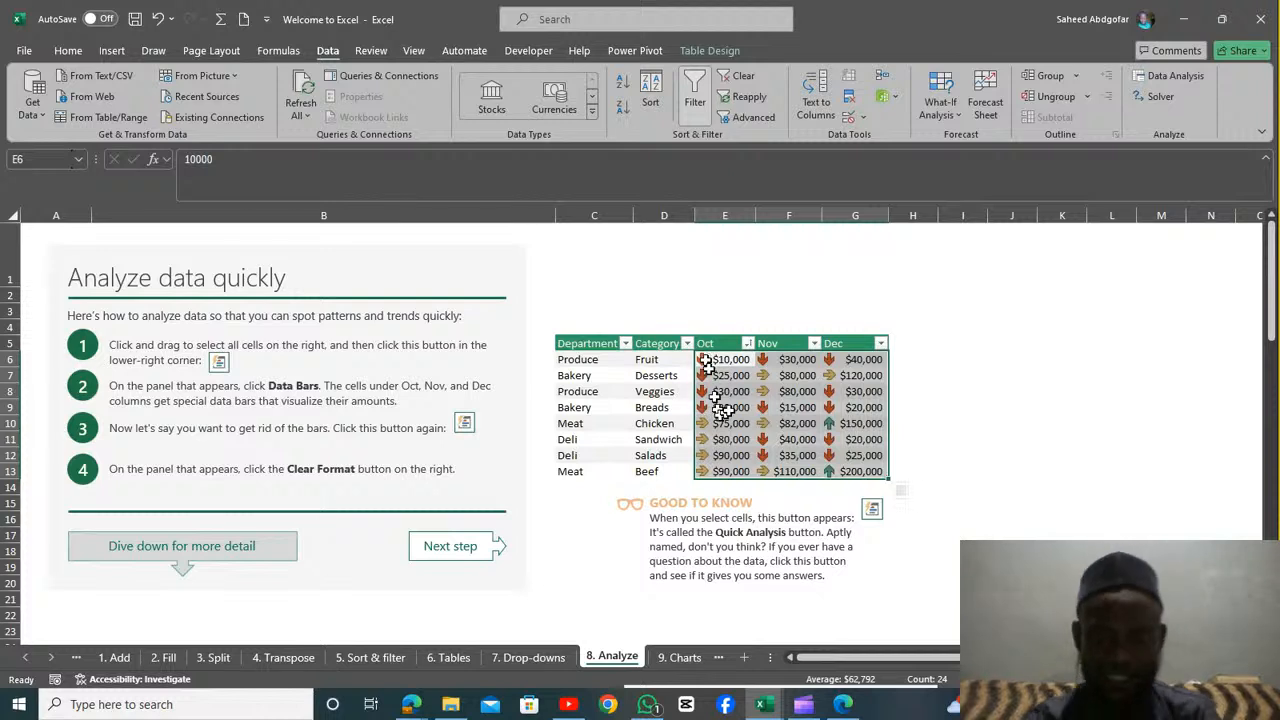
left_click(900, 490)
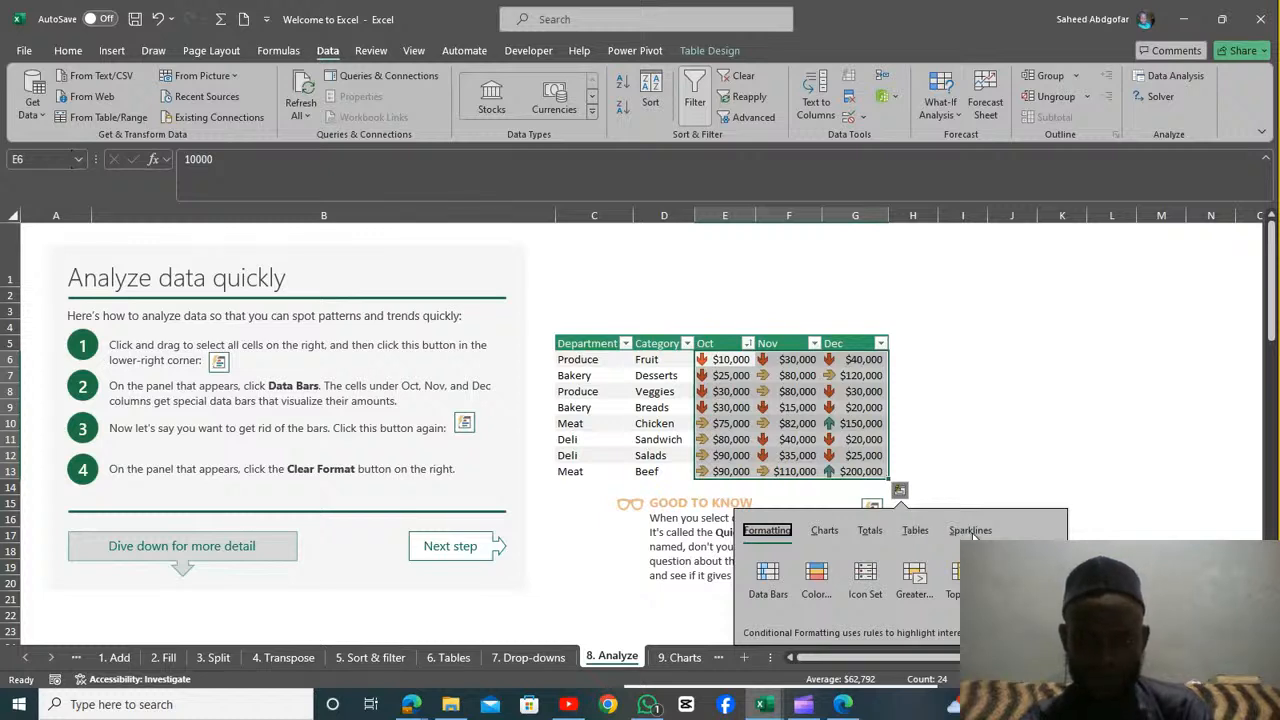
left_click(1012, 580)
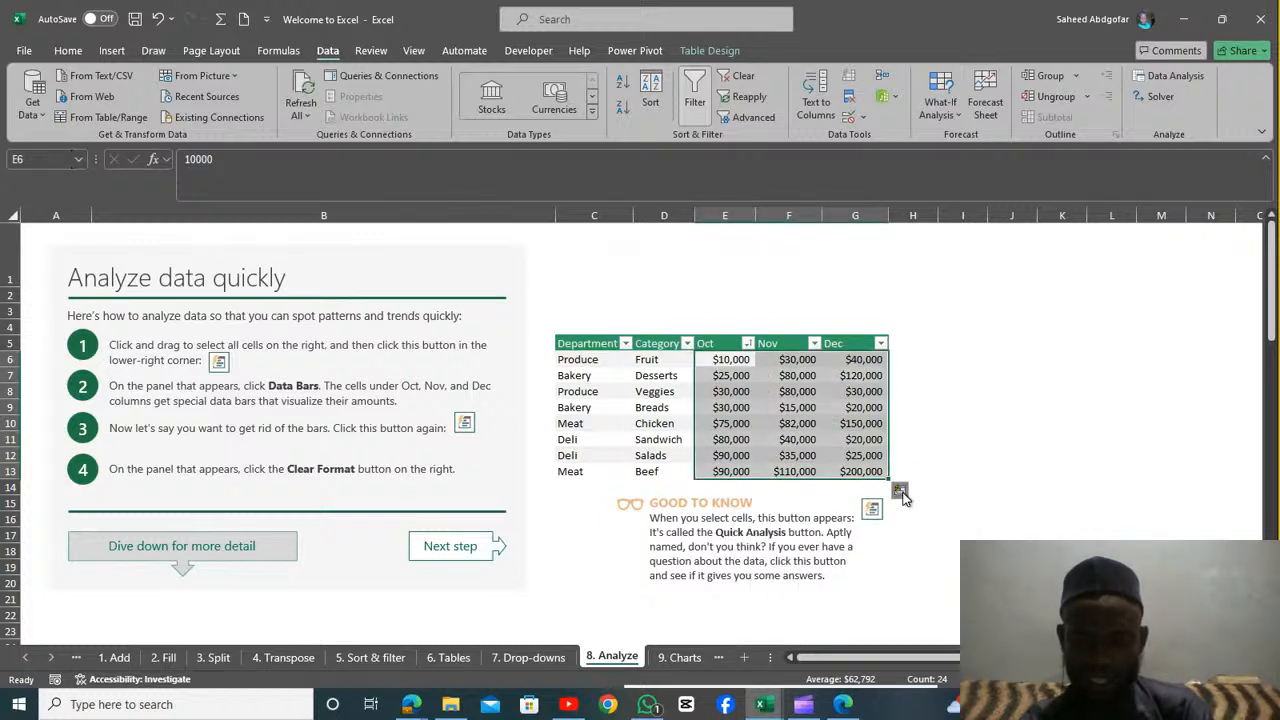
left_click(903, 494)
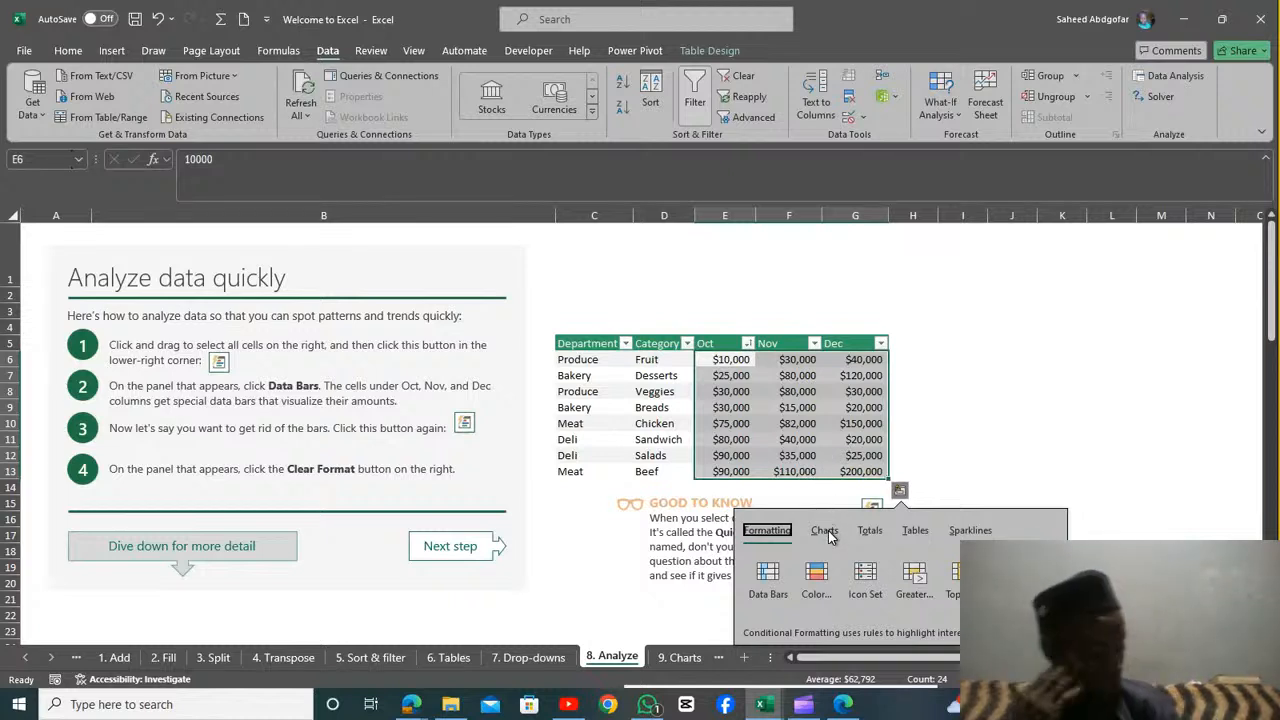
left_click(1012, 440)
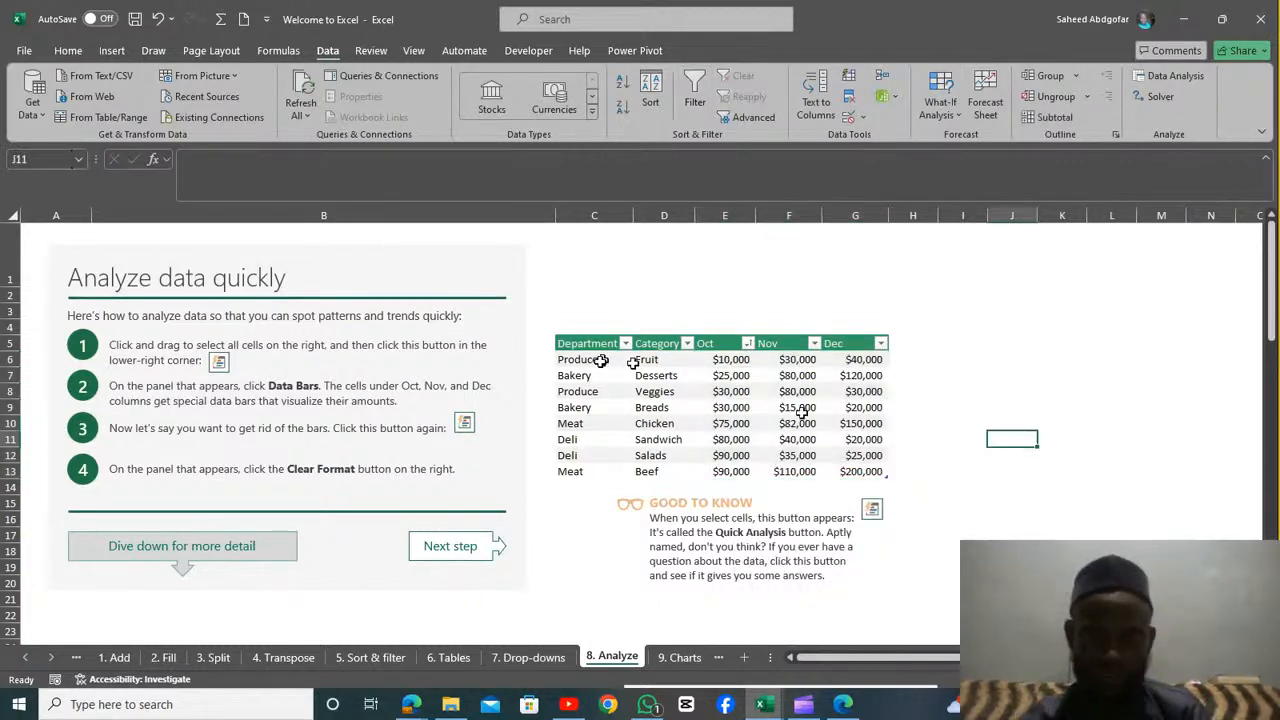
left_click(565, 343)
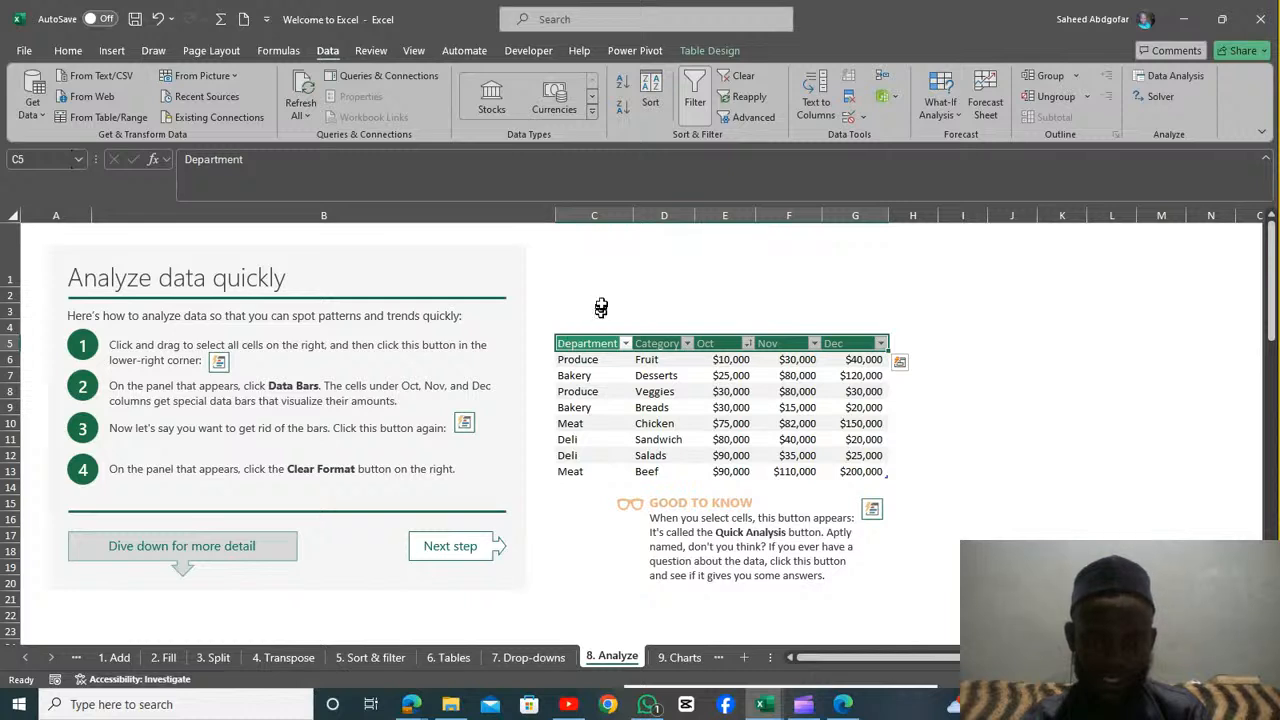
left_click(594, 308)
Insert the first recommended clustered column chart for the whole sales table C5:G13 with Quick Analysis
left_click_drag(583, 343, 850, 473)
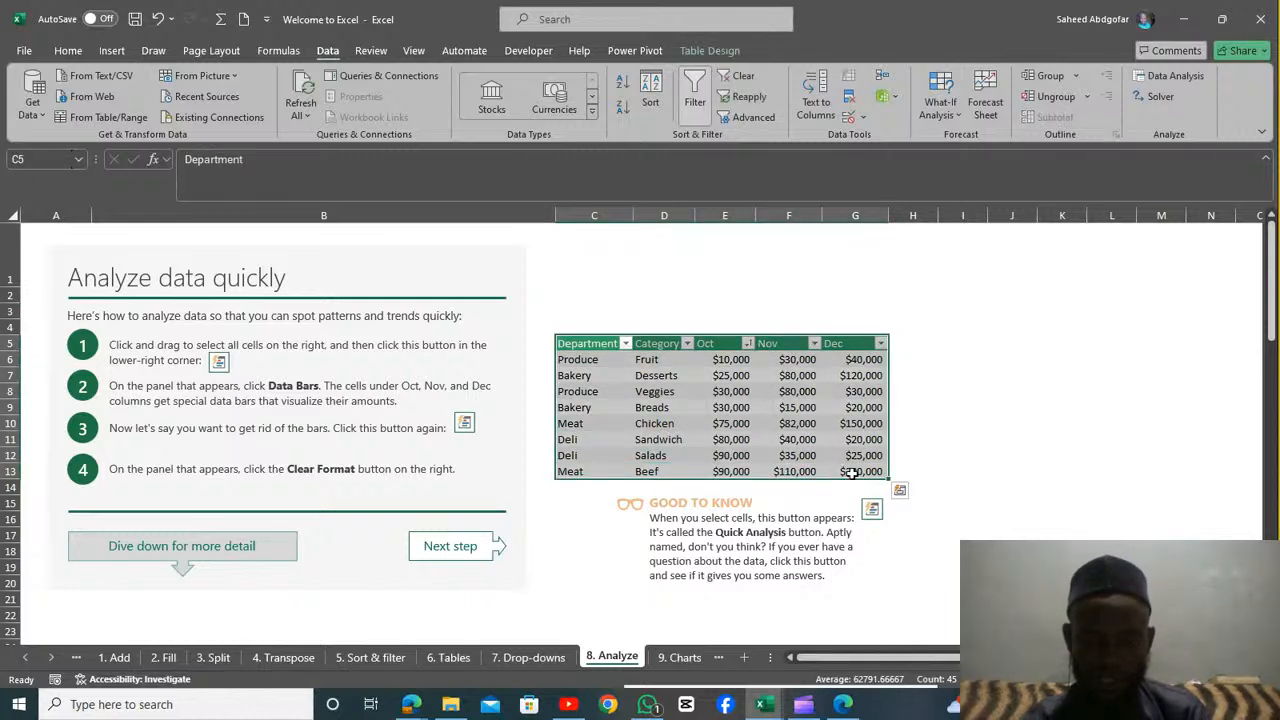
left_click(899, 492)
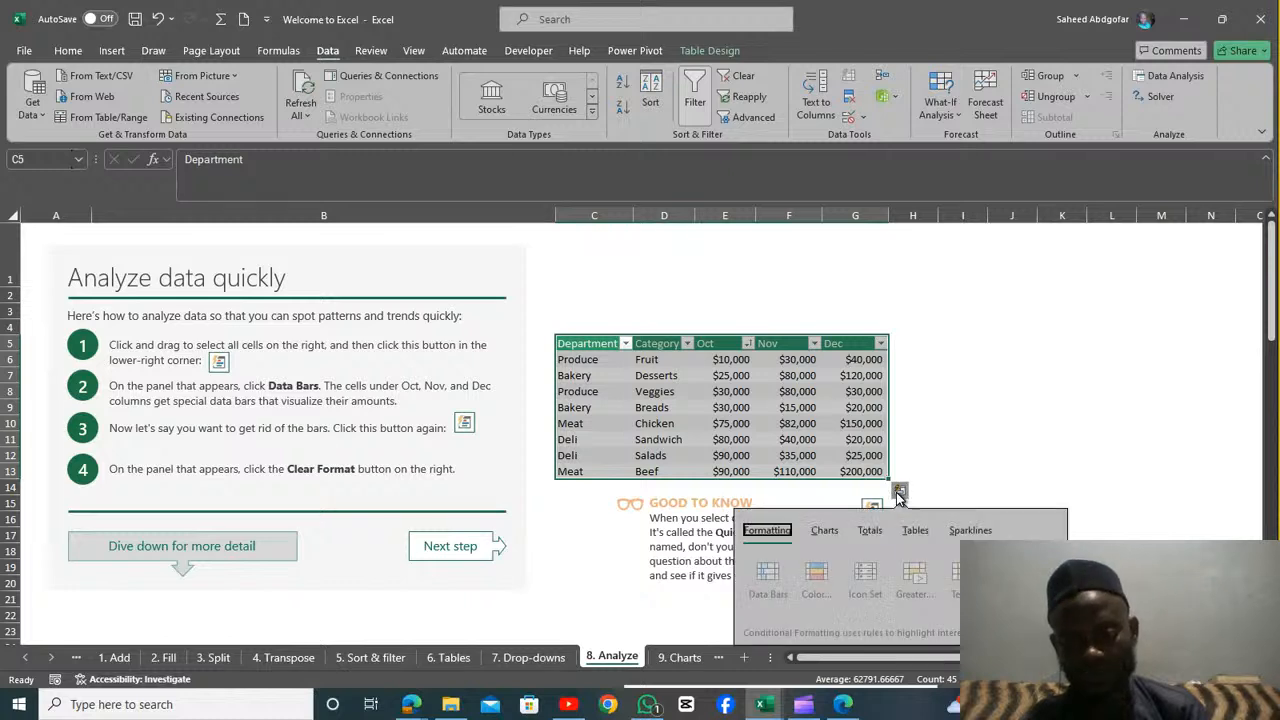
left_click(825, 532)
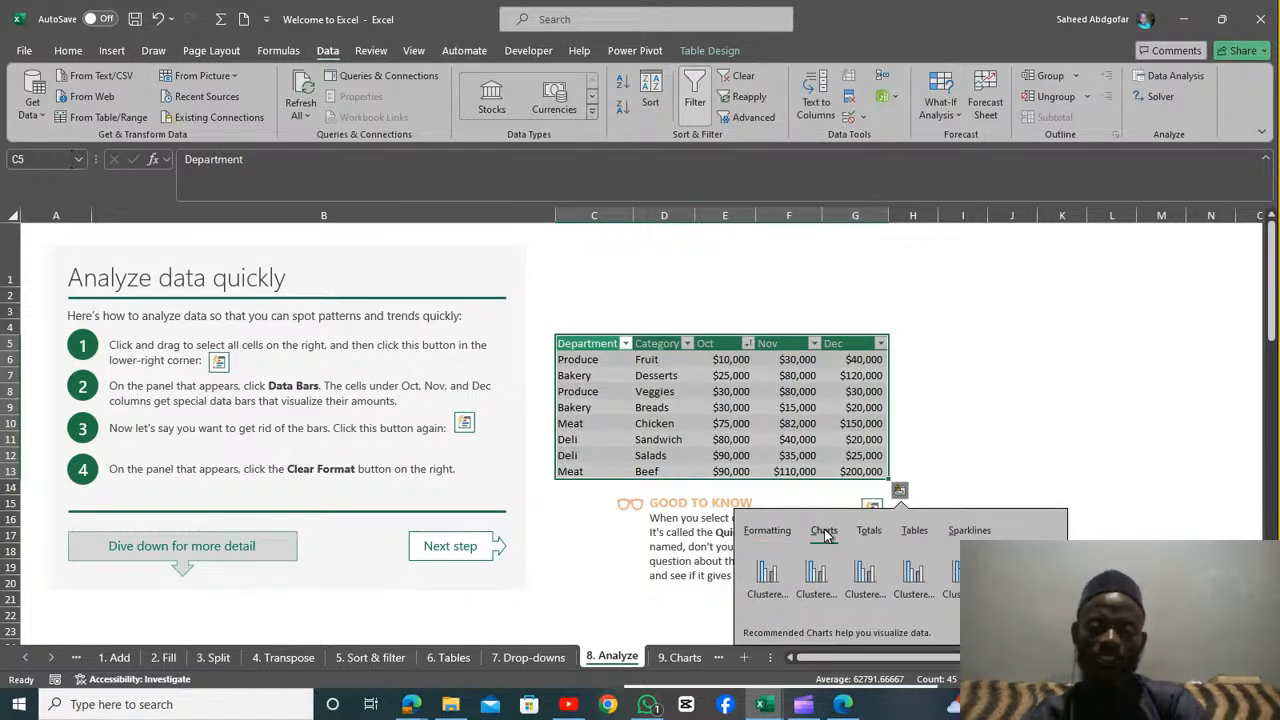
left_click(765, 578)
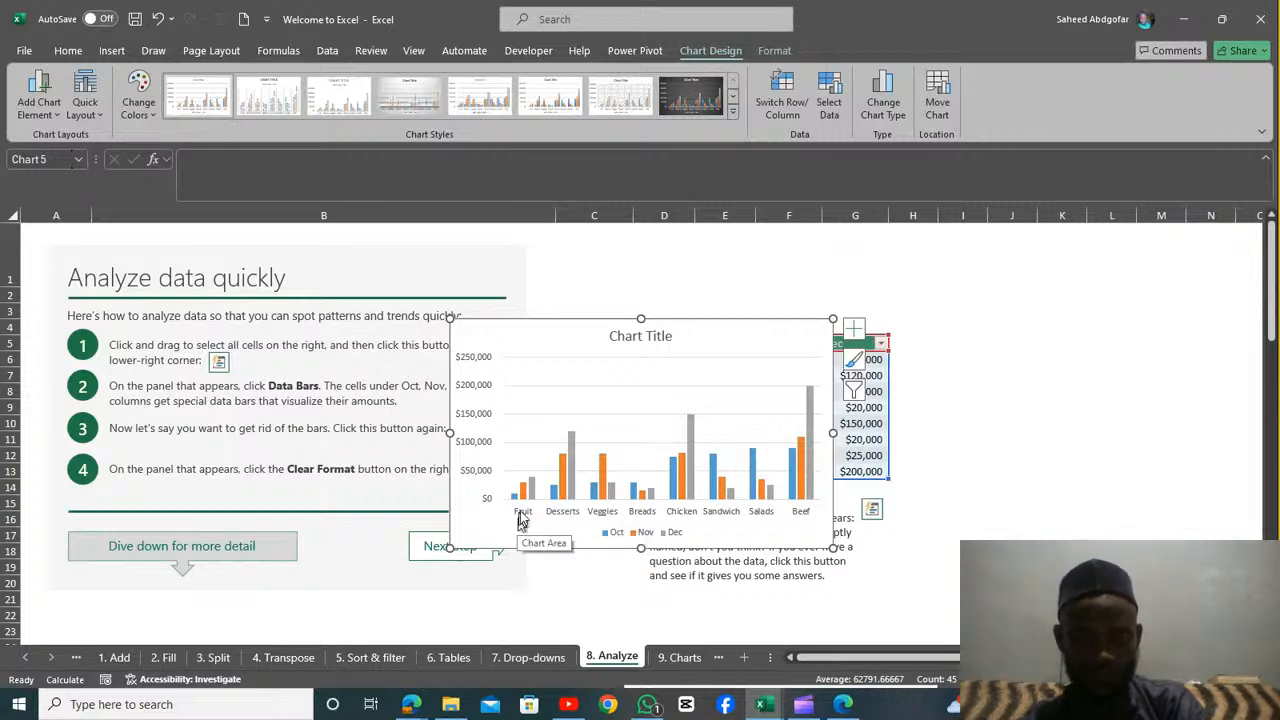
mouse_move(531, 490)
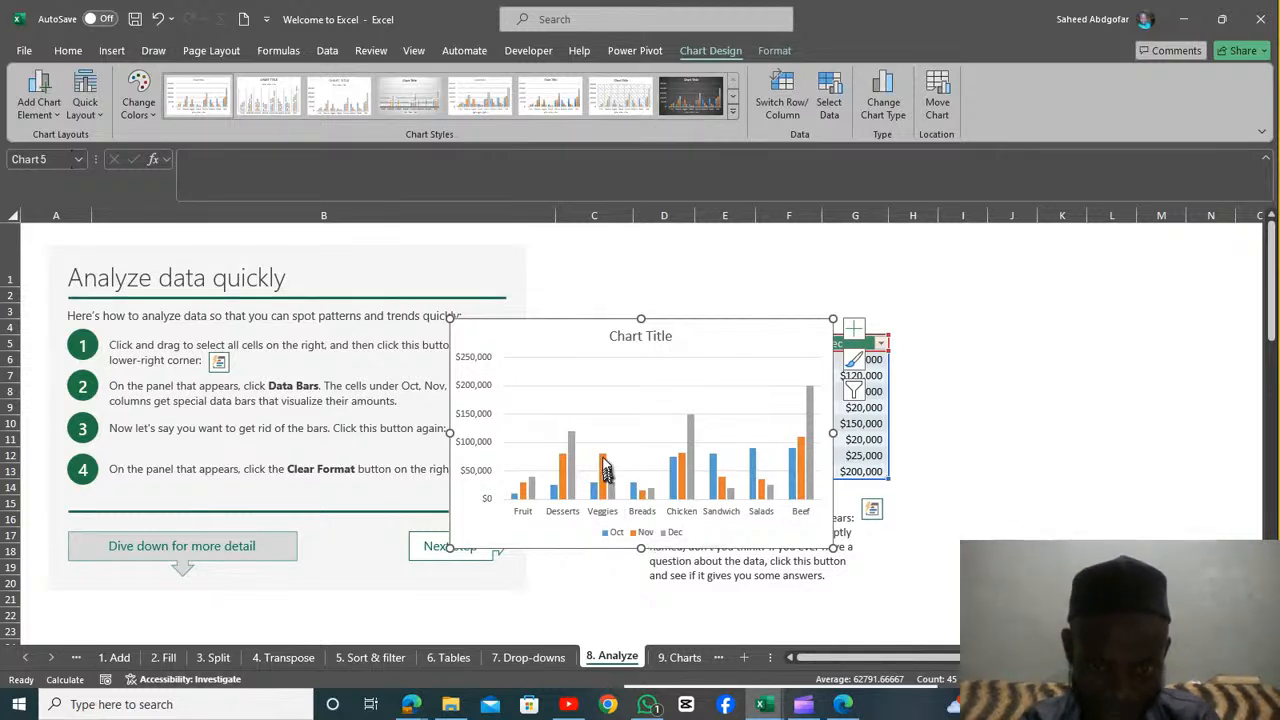
Delete the clustered column chart covering the sales table
mouse_move(604, 462)
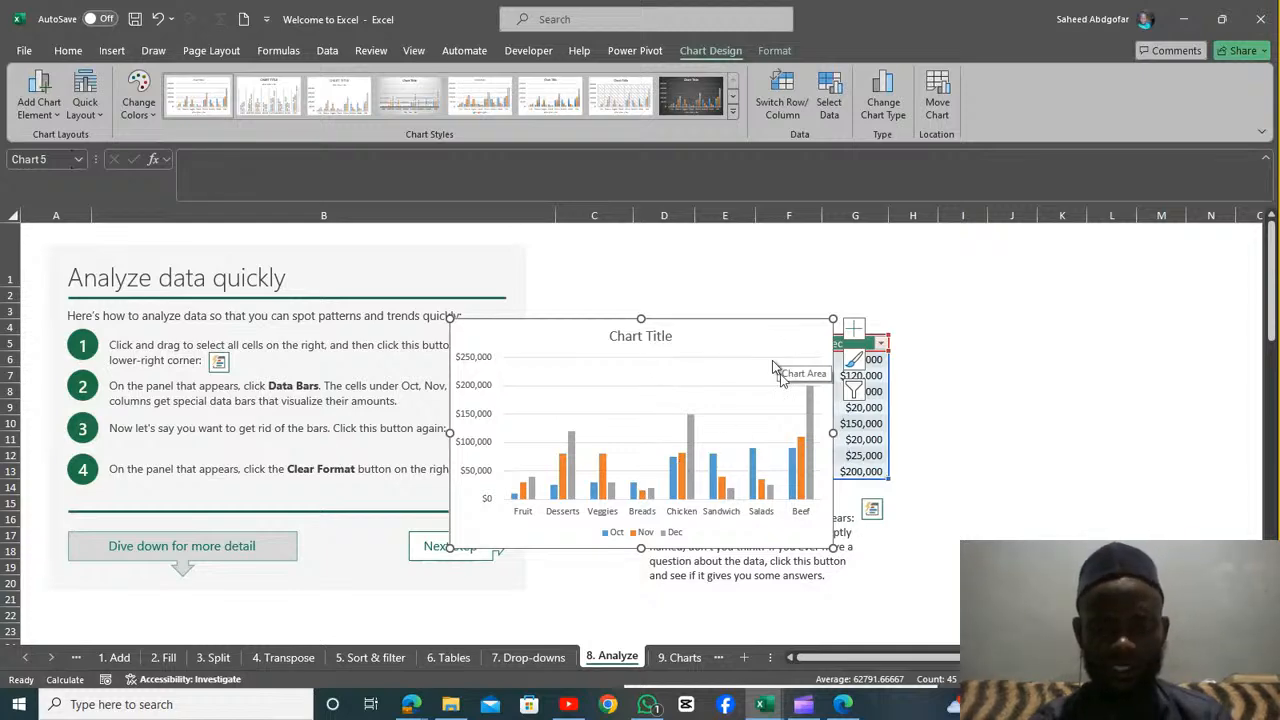
key("Delete")
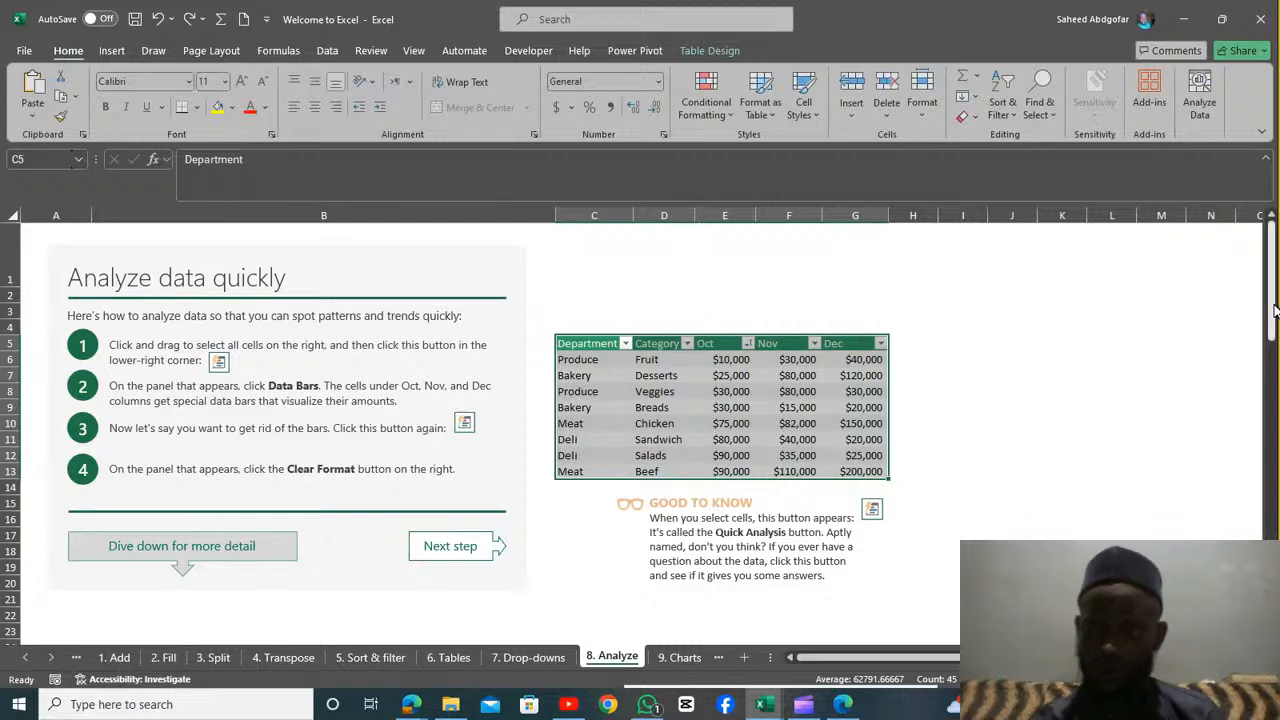
Add a Sum row below the table in the Quickly make a chart exercise with Quick Analysis Totals, and undo it
left_click_drag(1274, 312, 1275, 429)
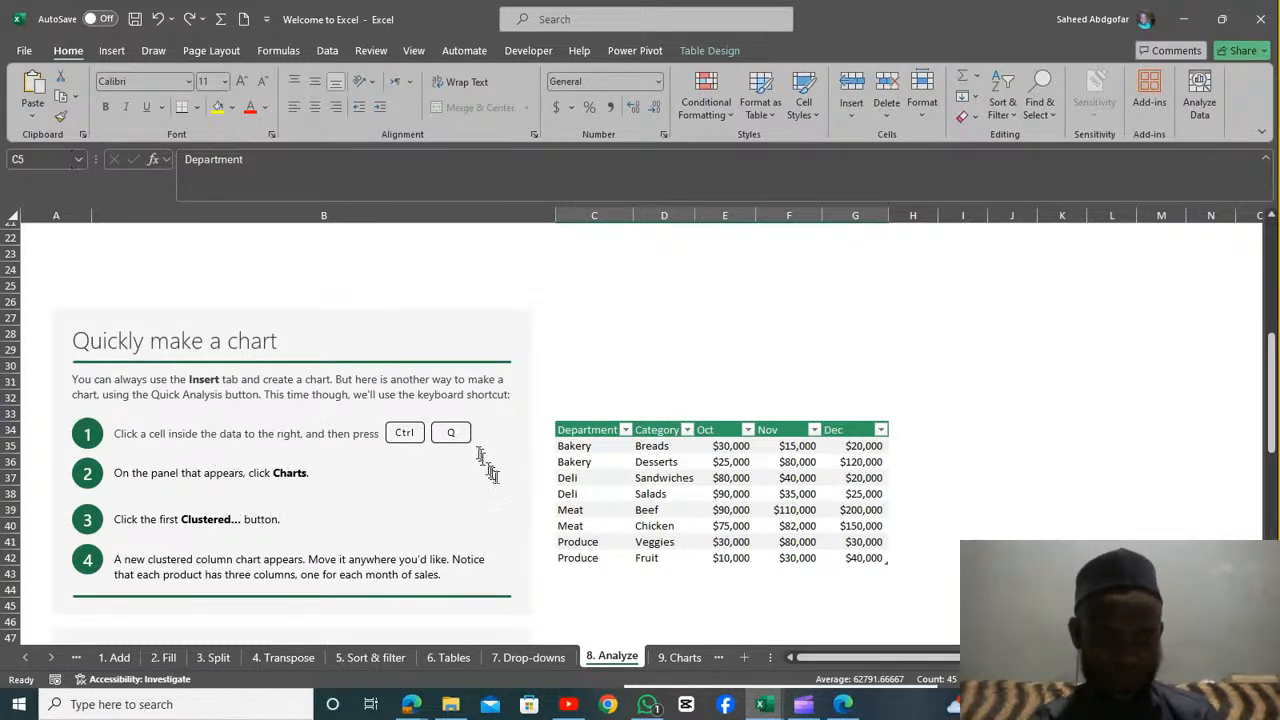
left_click(579, 475)
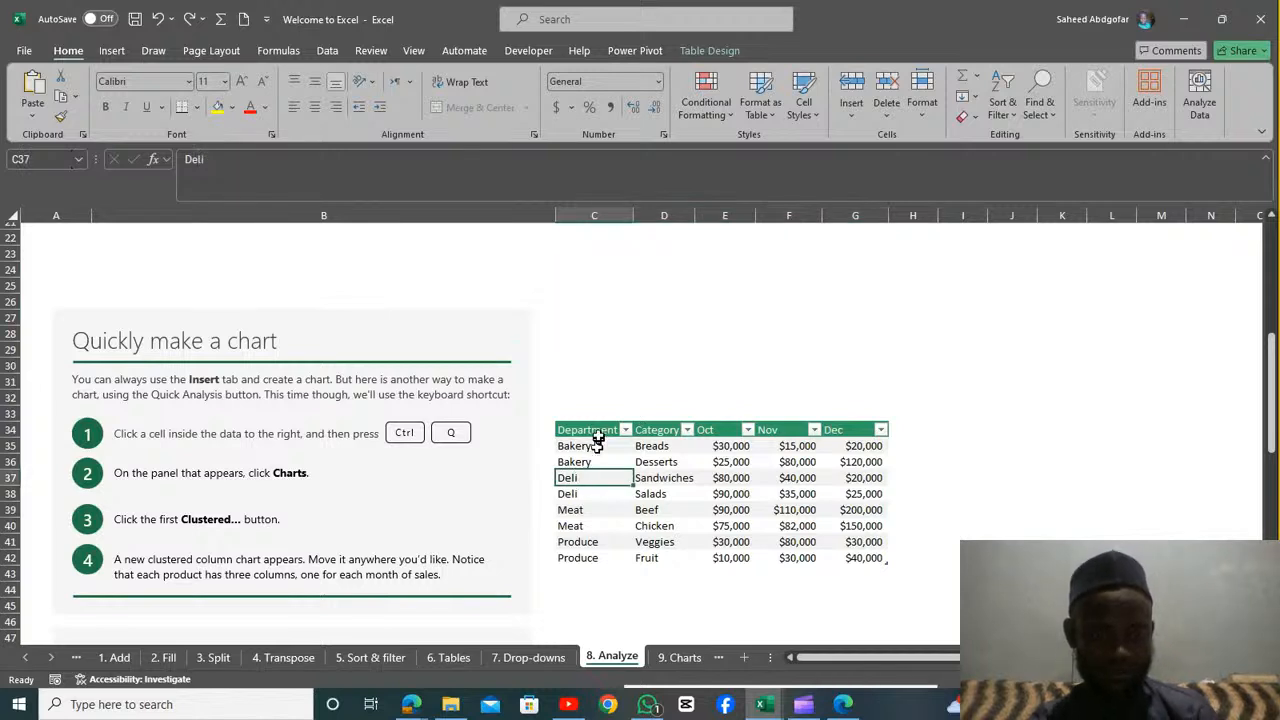
left_click(657, 476)
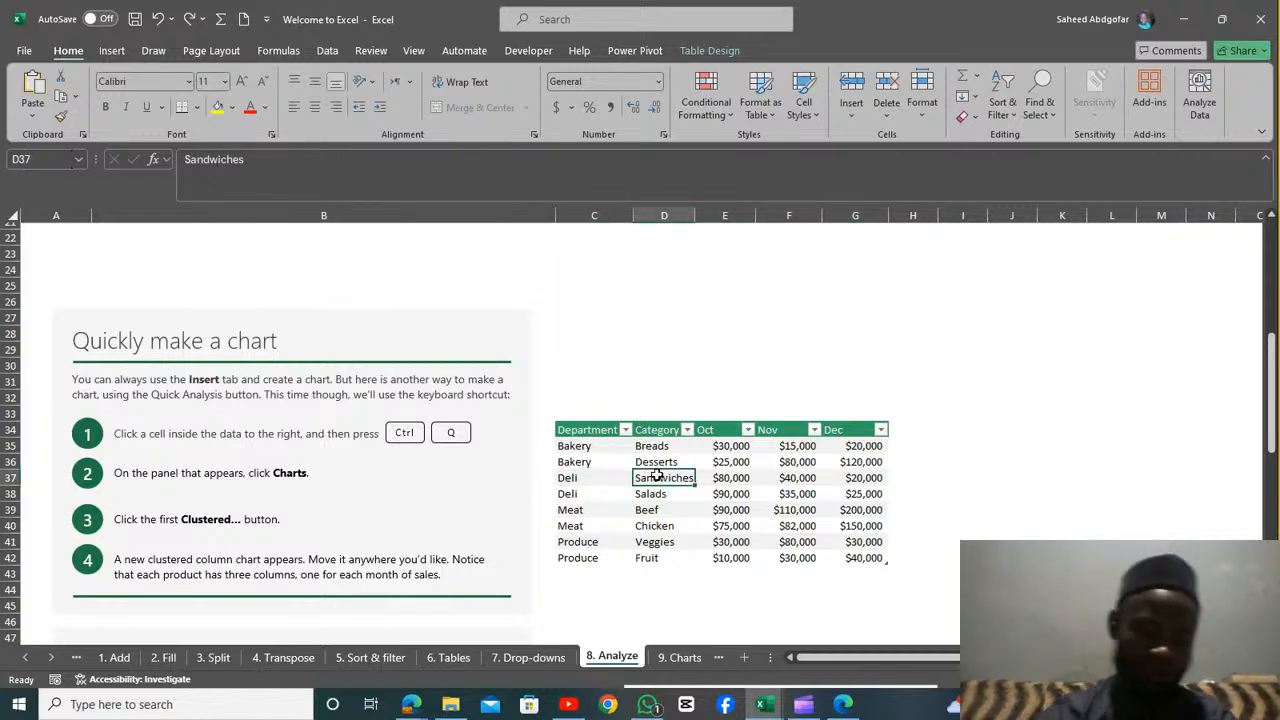
key("ctrl+q")
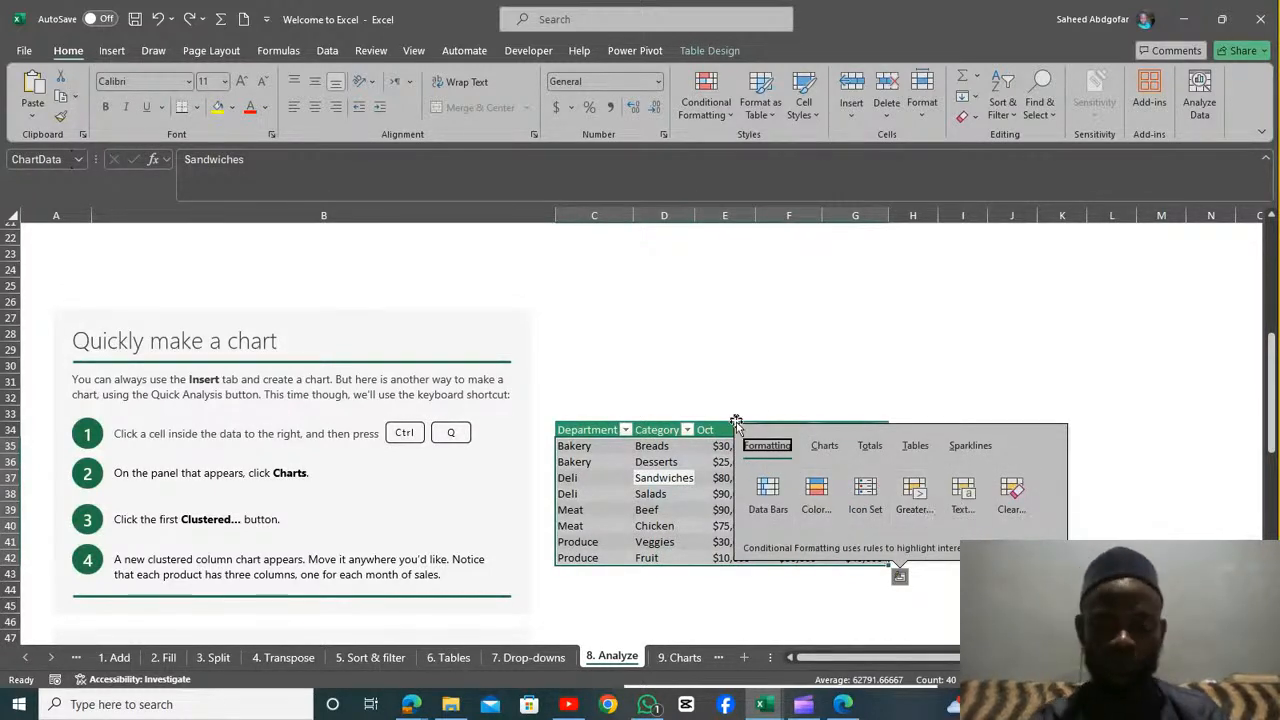
left_click(871, 447)
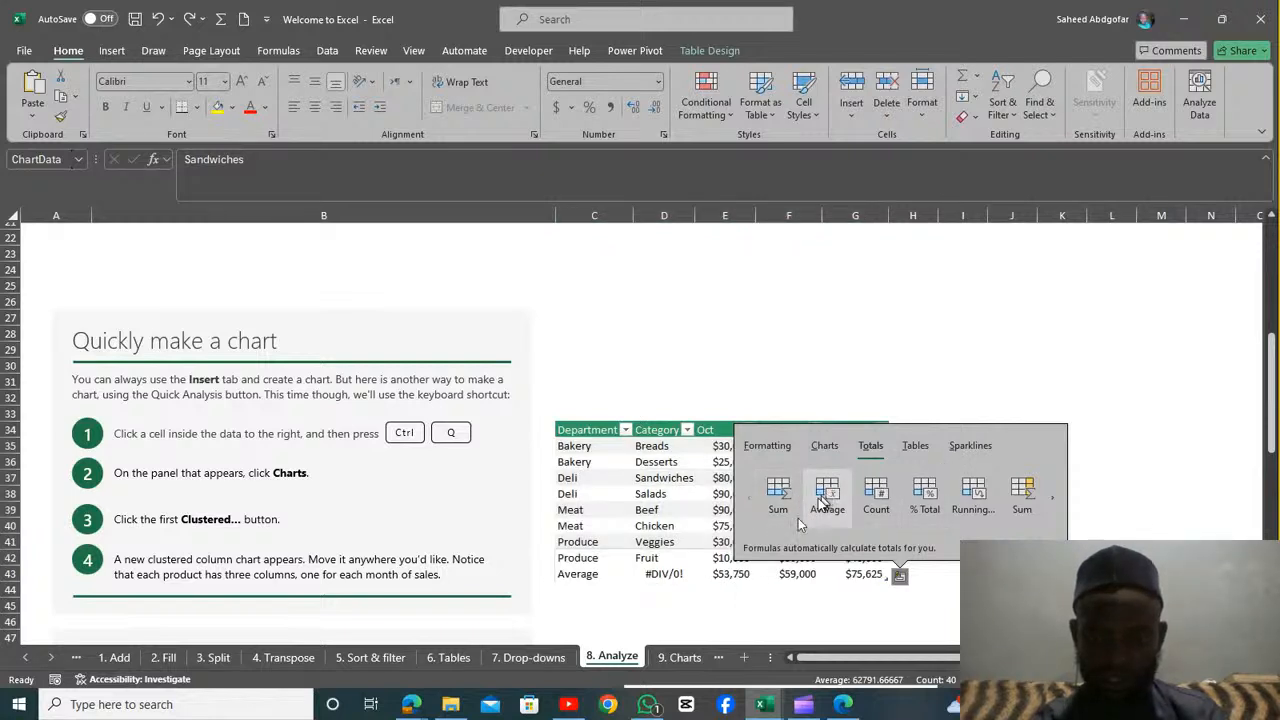
left_click(778, 490)
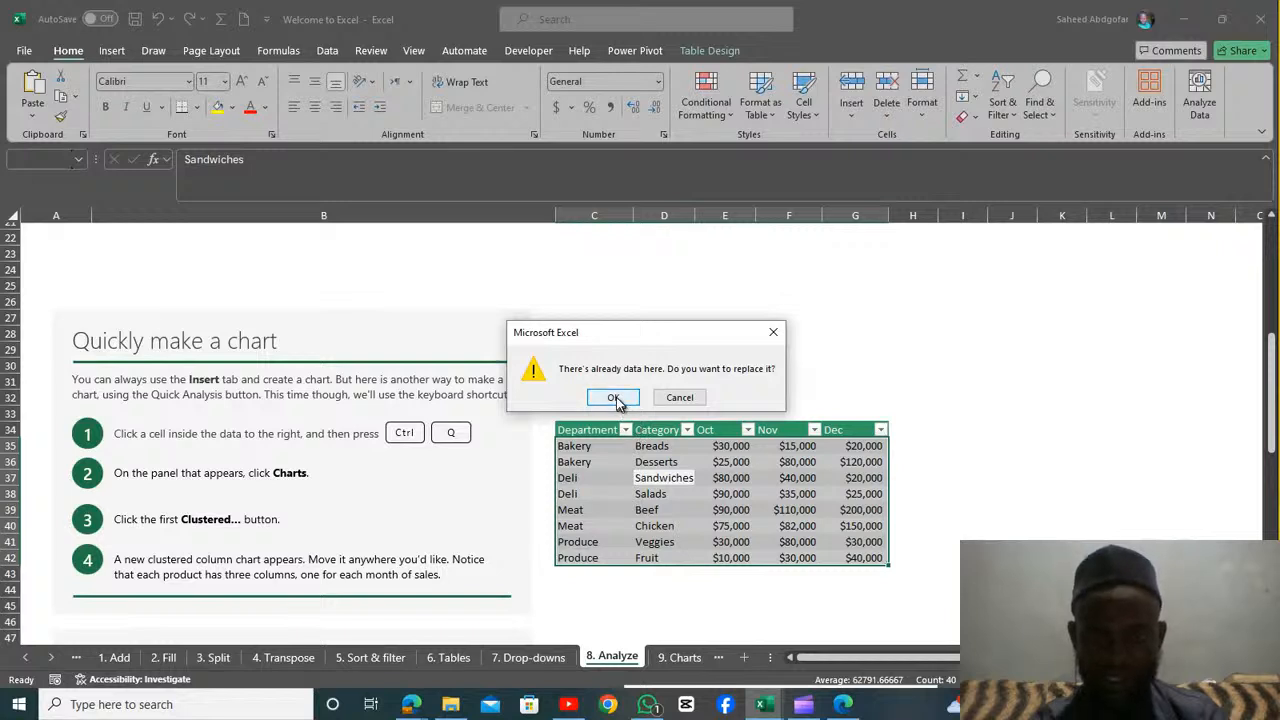
left_click(616, 398)
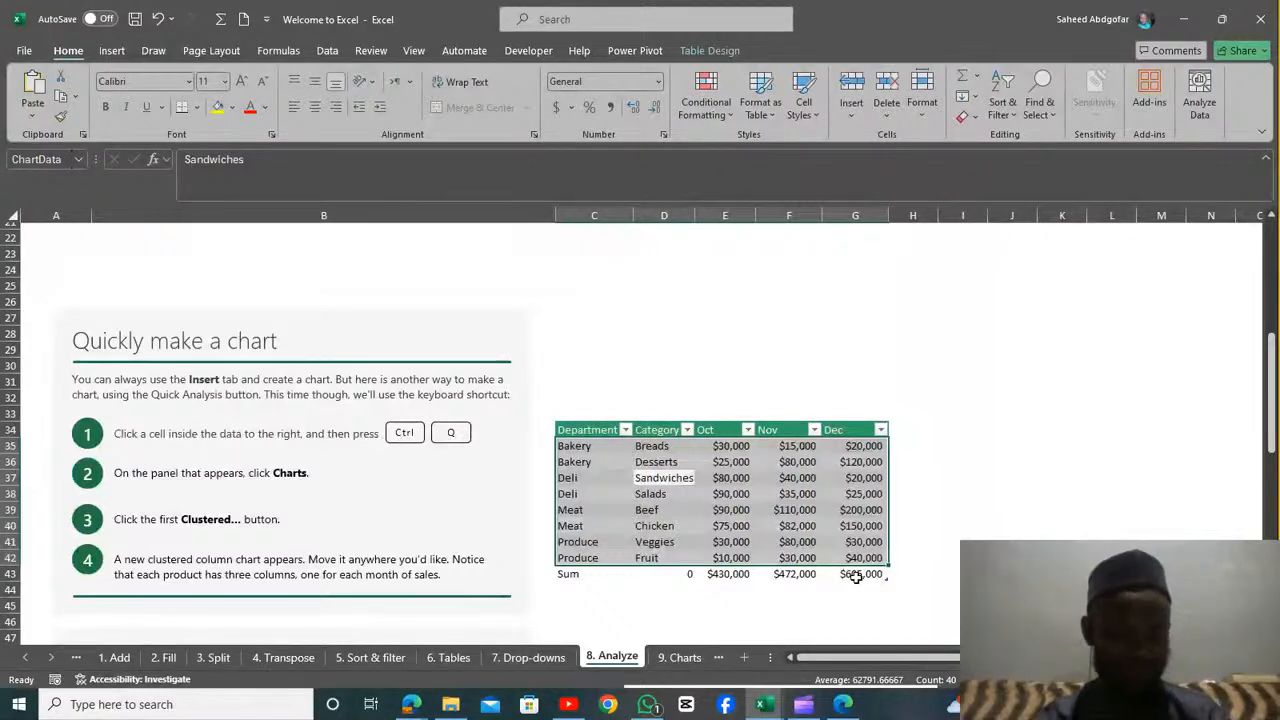
key("ctrl+z")
key("ctrl+z")
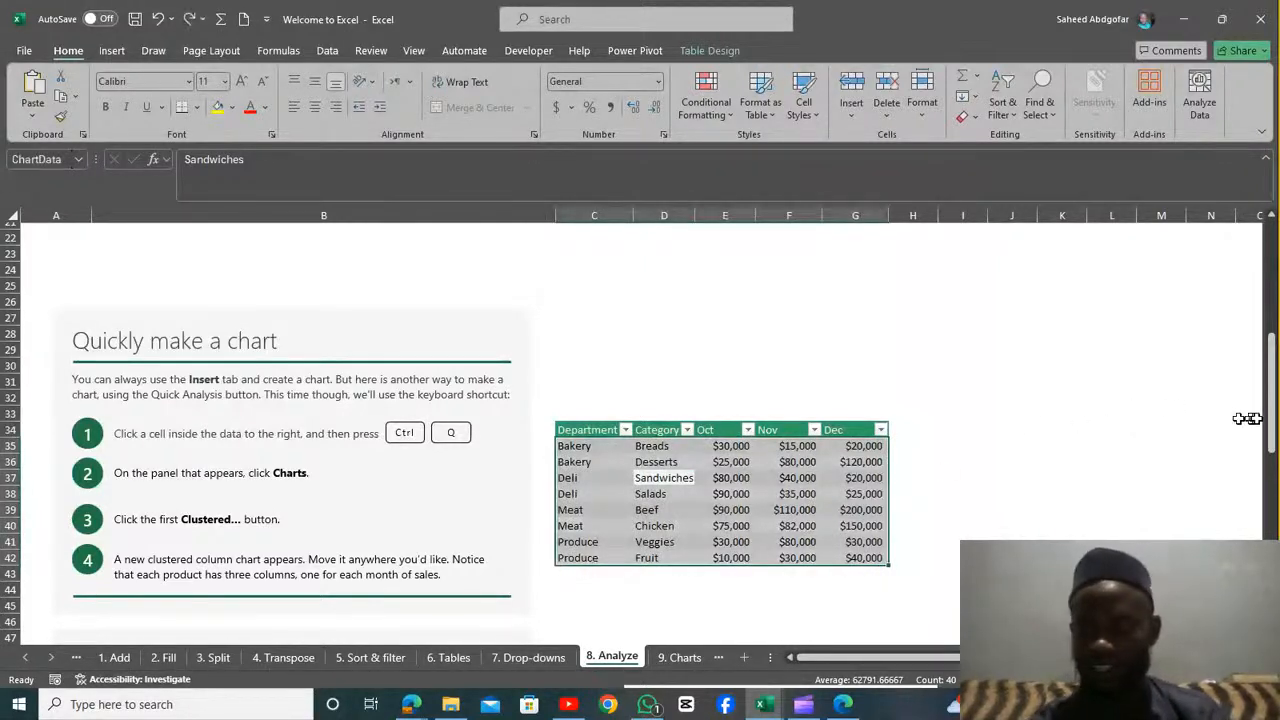
Insert Line sparklines beside the Dec column of the Quickly make sparklines table with Quick Analysis, and undo them
left_click_drag(1272, 428, 1275, 530)
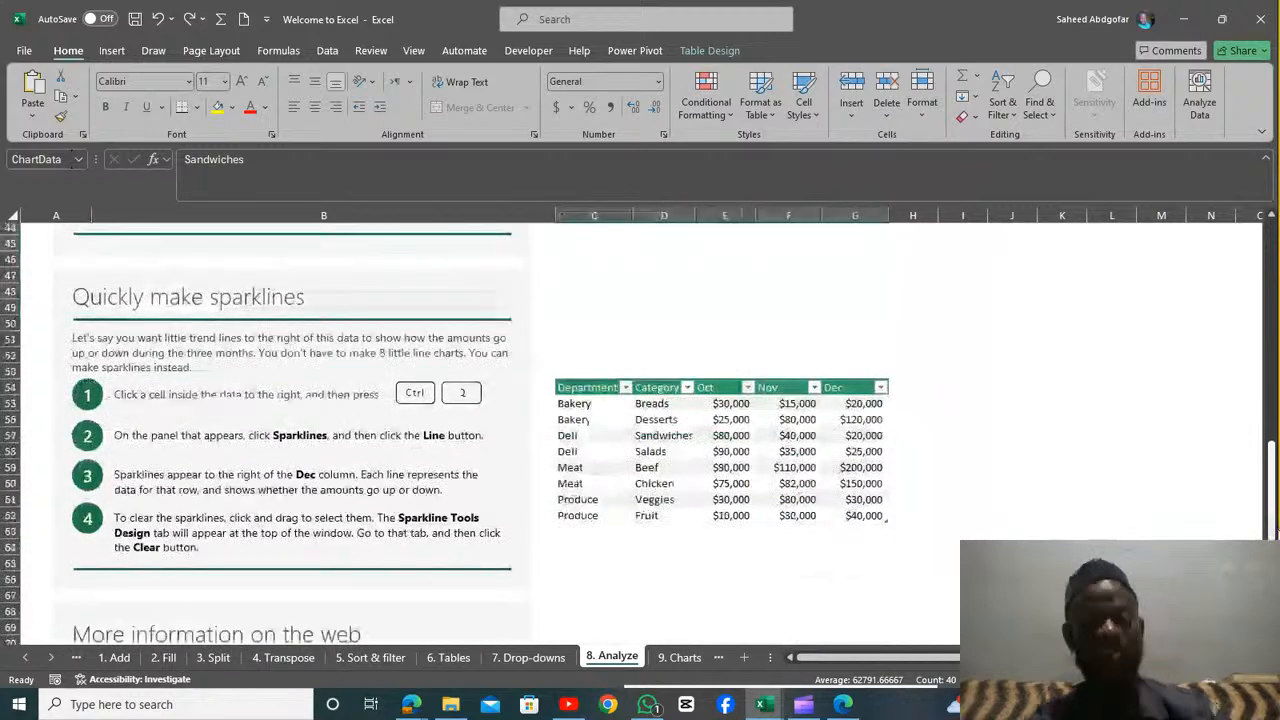
left_click(765, 447)
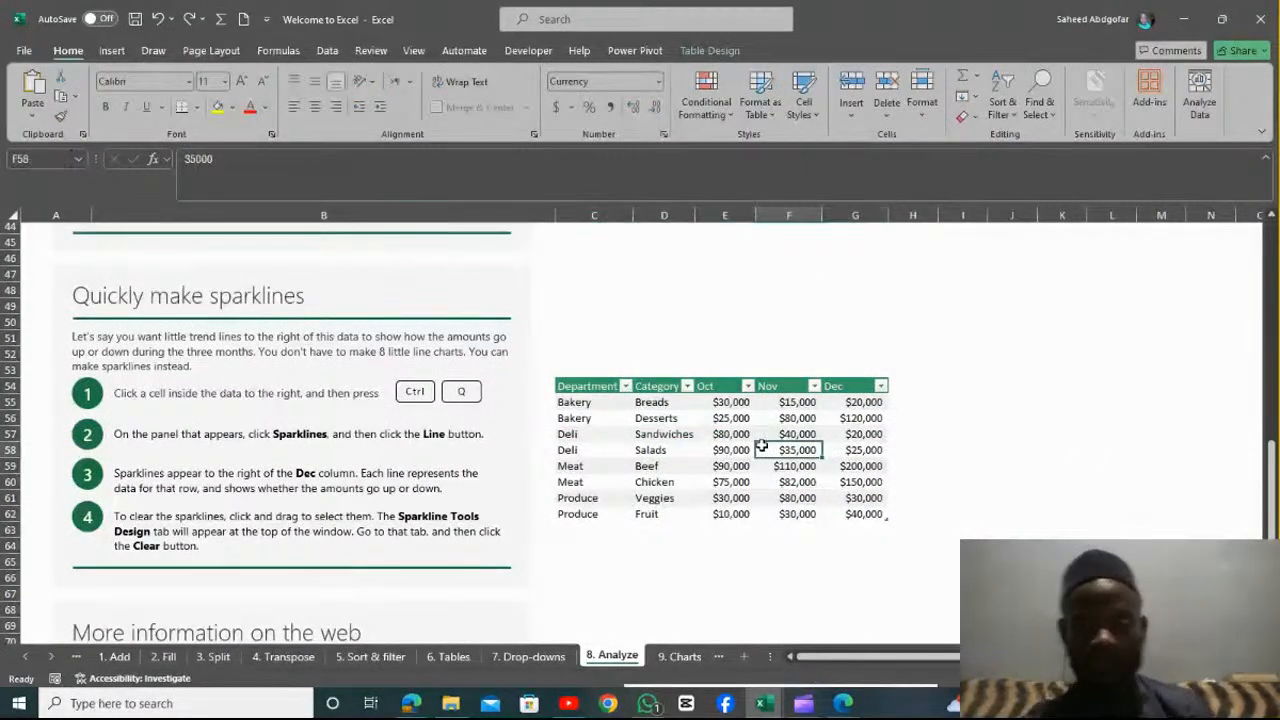
key("ctrl+q")
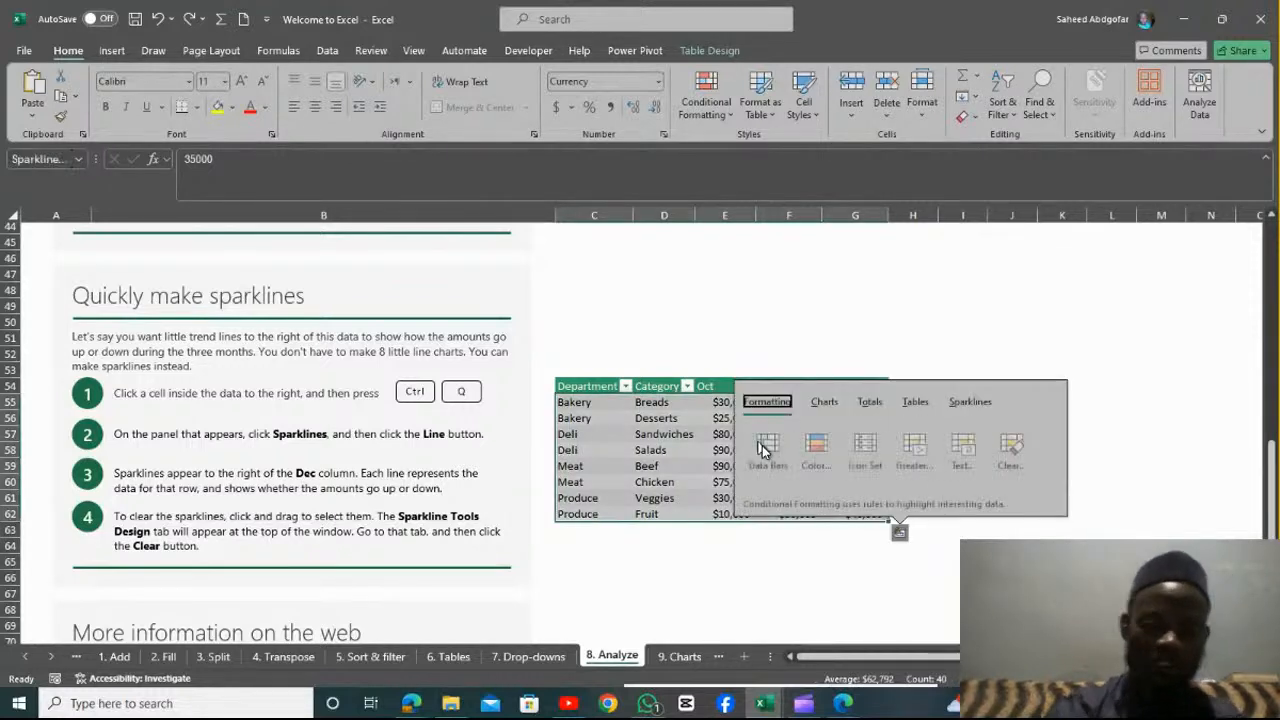
left_click(969, 403)
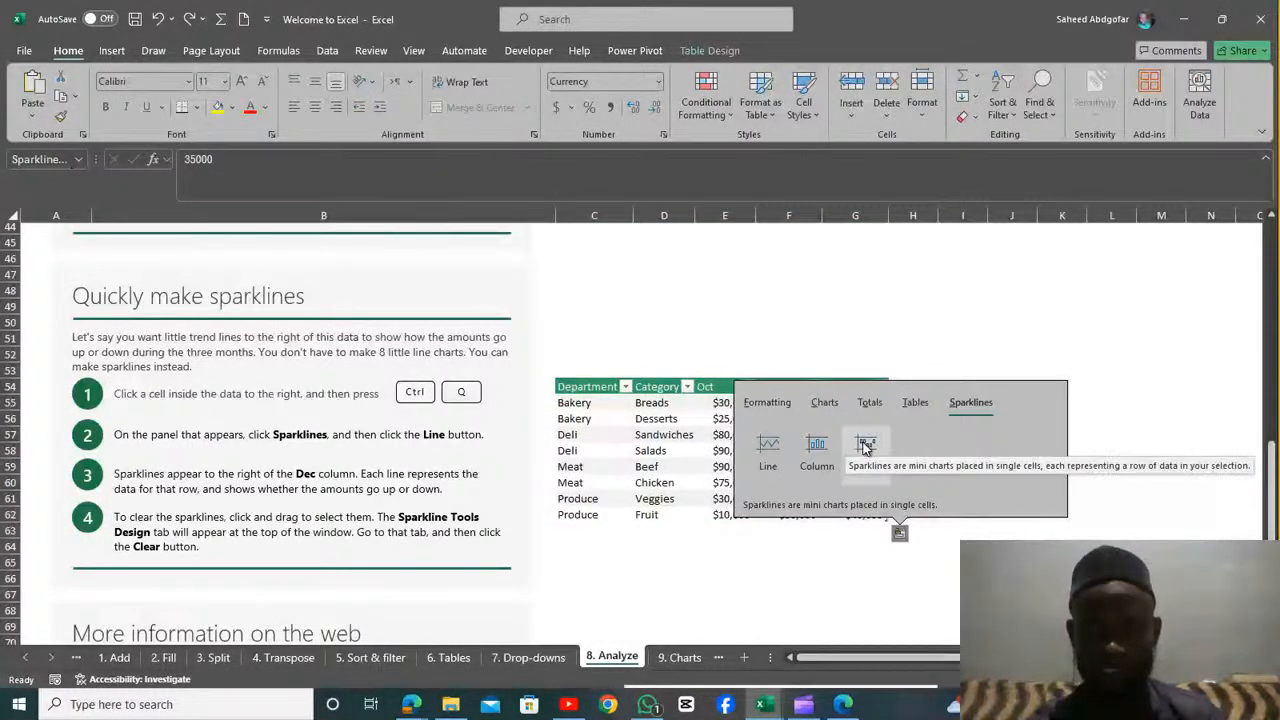
left_click(776, 444)
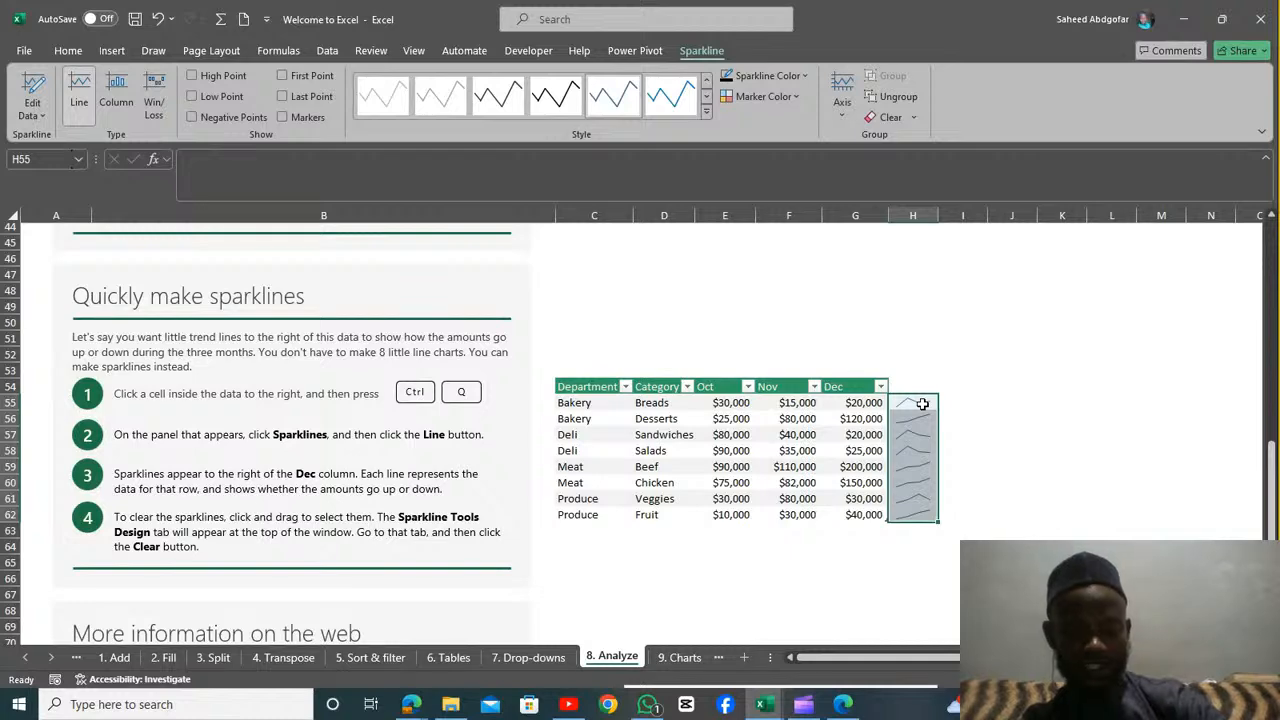
key("ctrl+z")
left_click(995, 432)
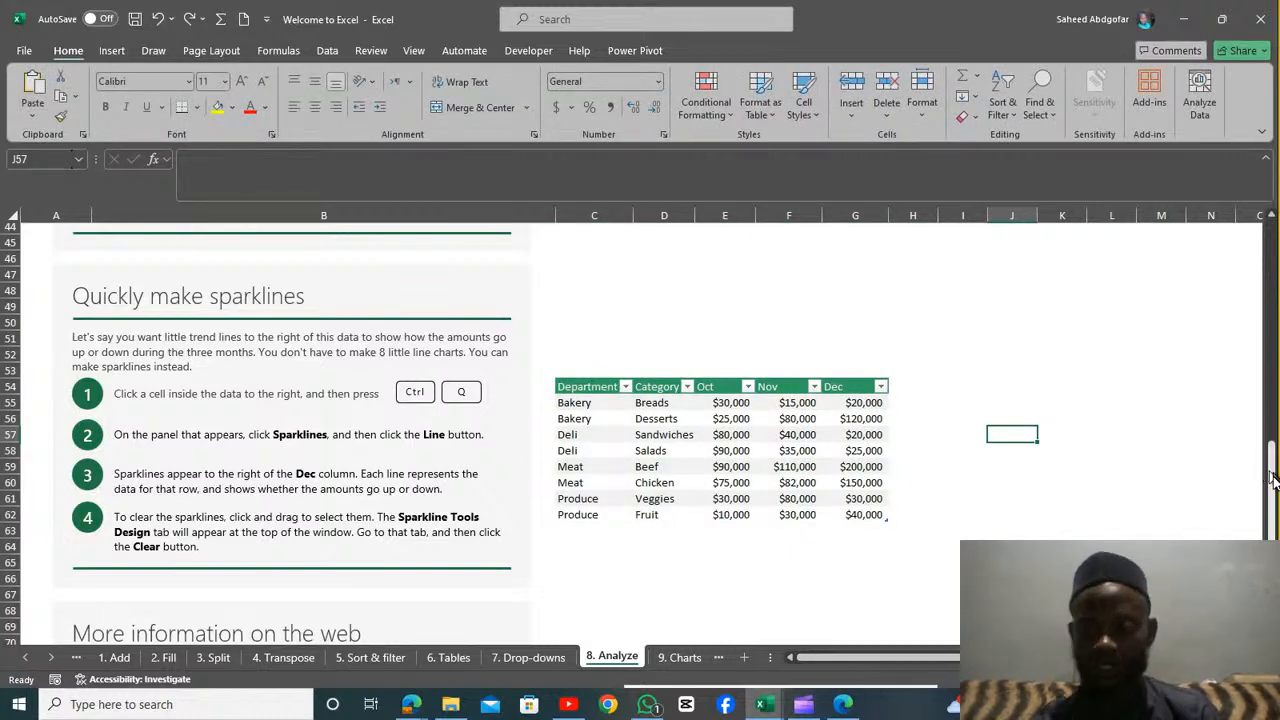
Switch to the Google Meet call, mute the microphone so the participant can respond, and unmute it again
left_click_drag(1273, 483, 1268, 530)
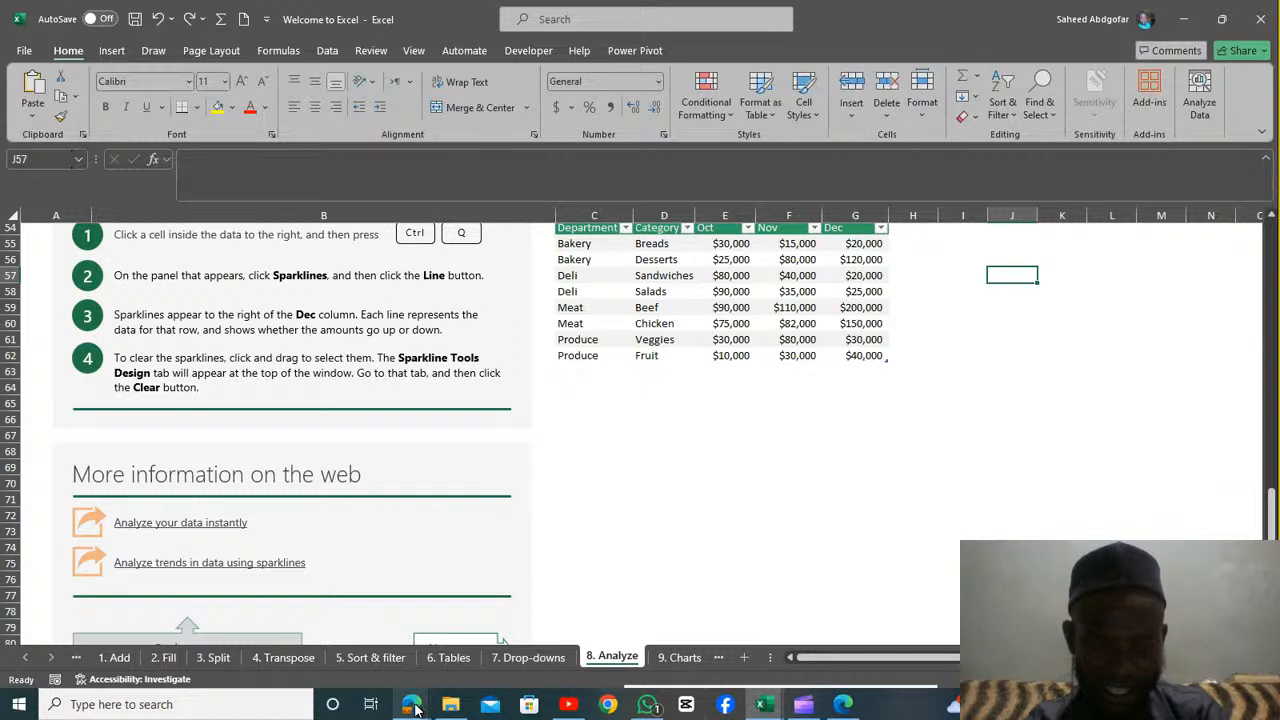
mouse_move(414, 707)
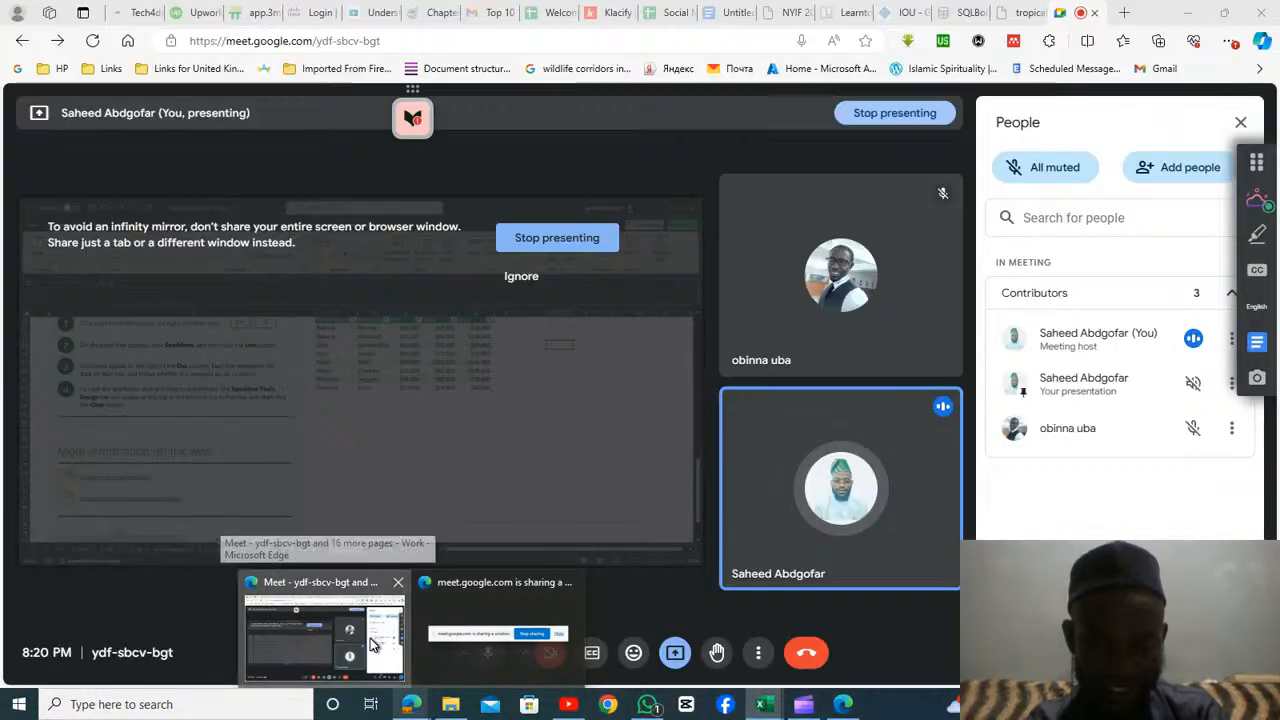
left_click(372, 643)
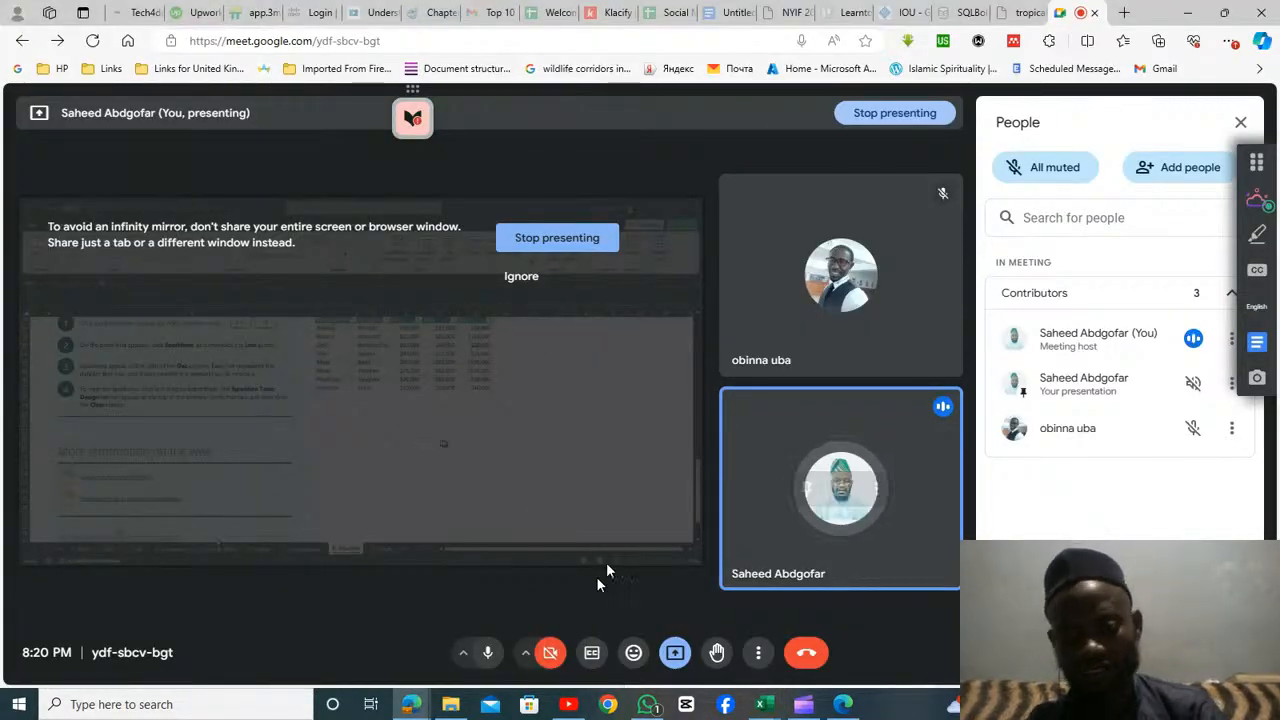
left_click(488, 654)
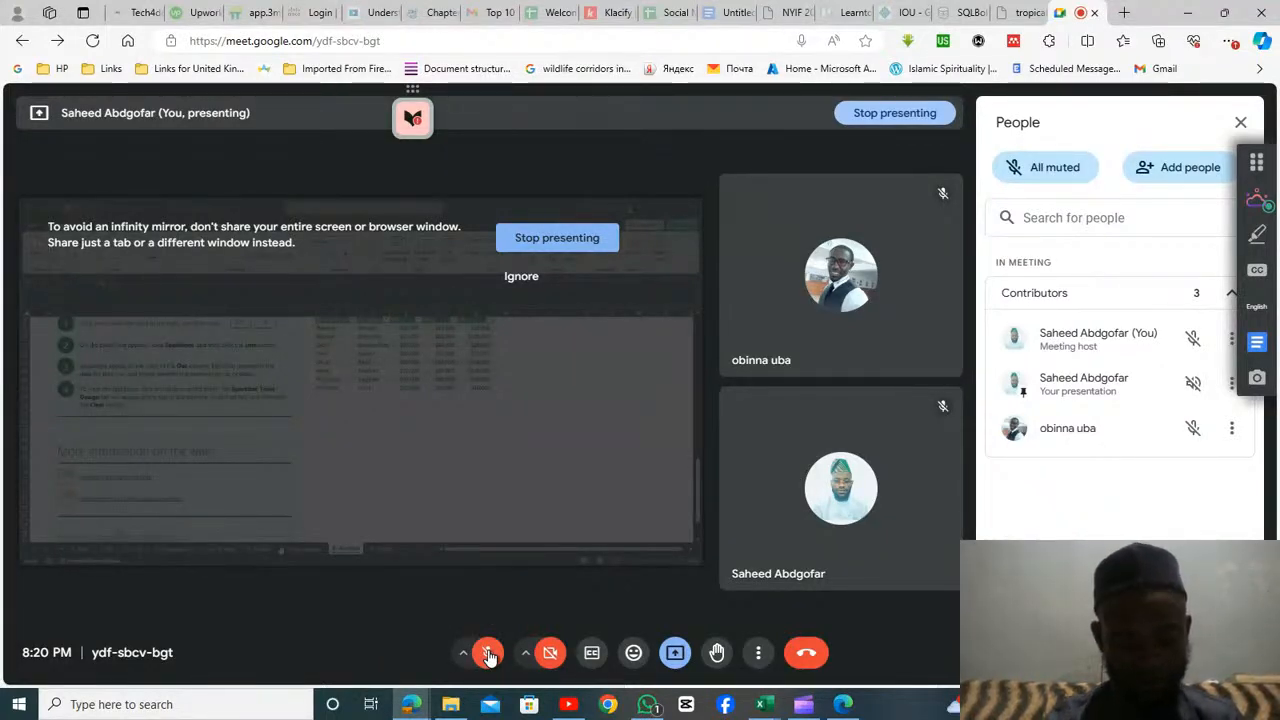
left_click(488, 653)
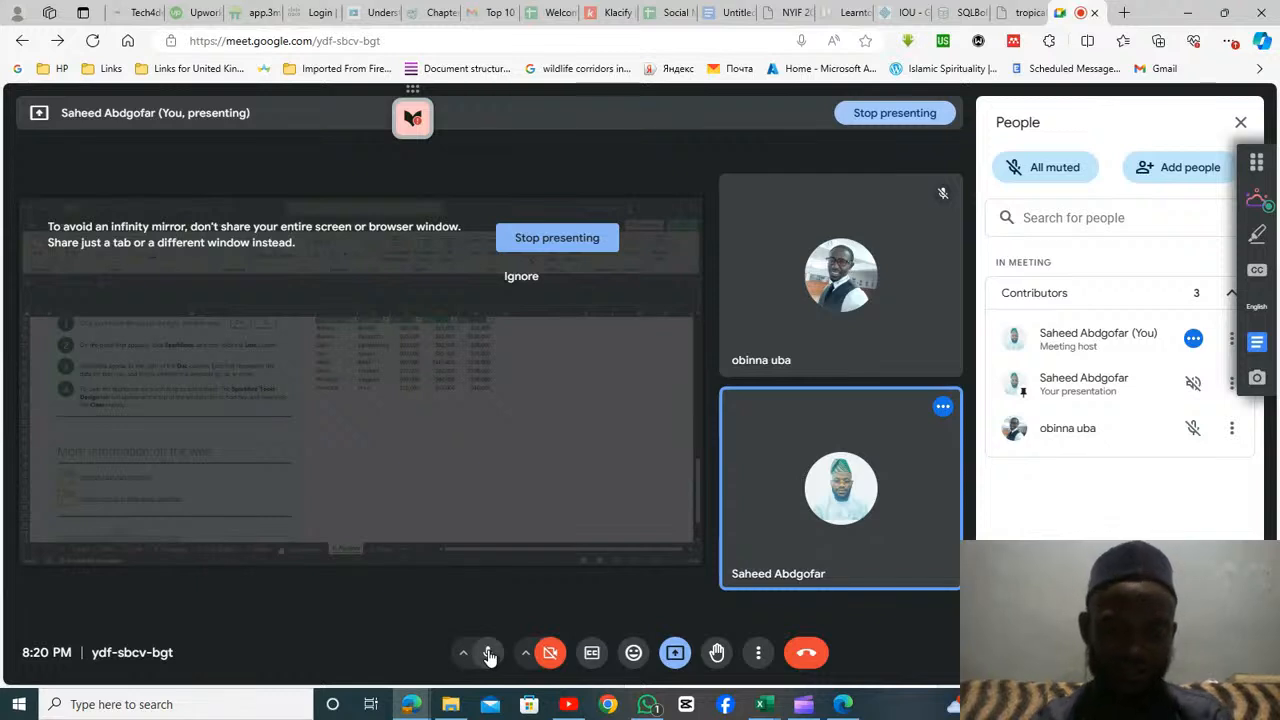
left_click(488, 655)
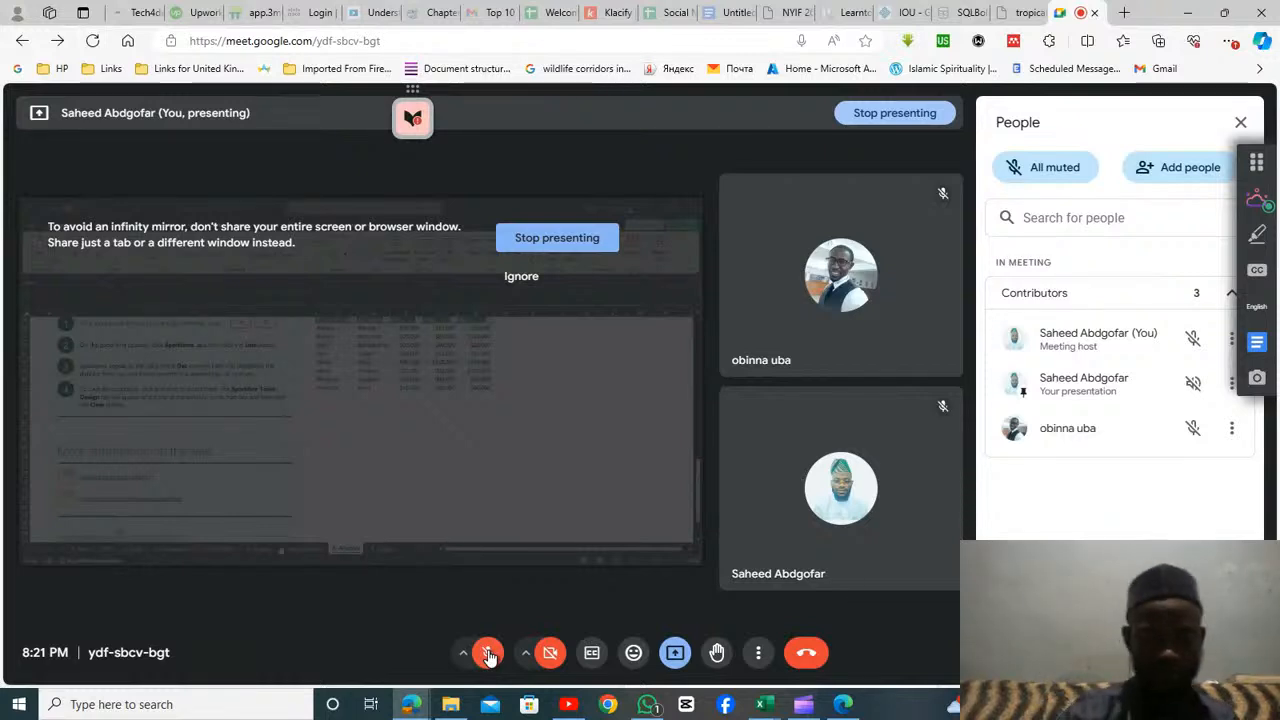
mouse_move(567, 707)
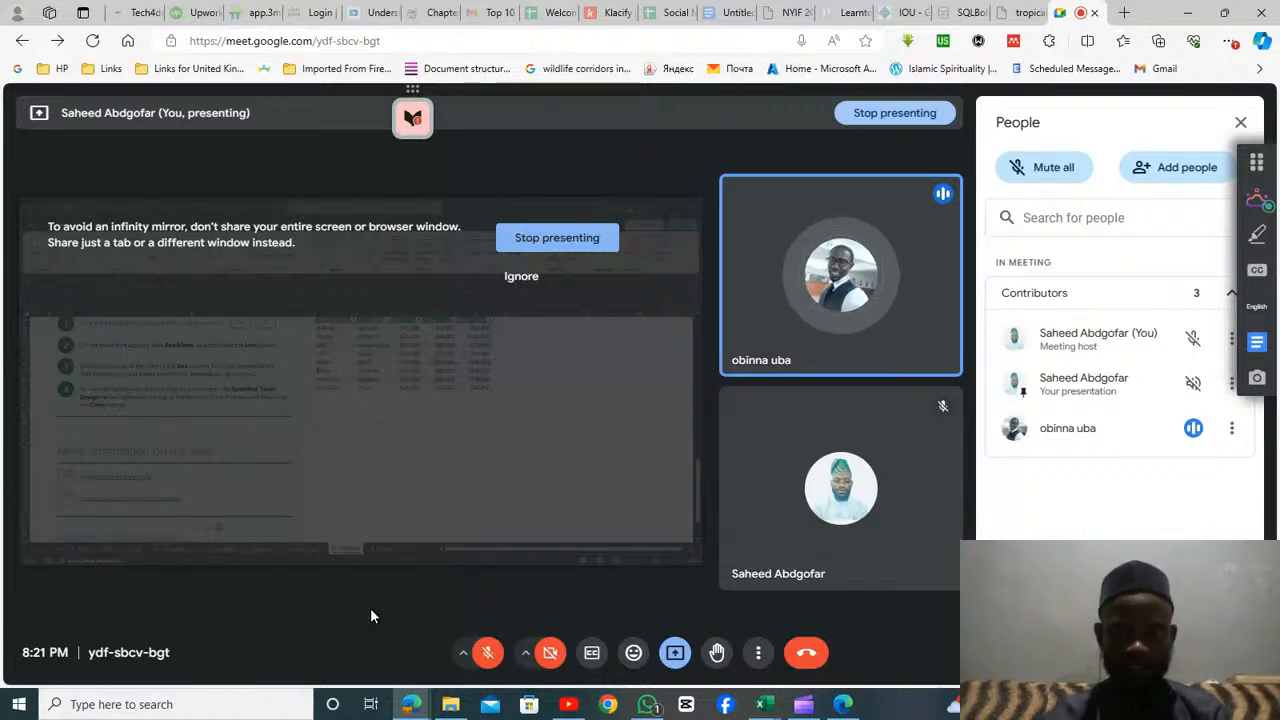
left_click(486, 655)
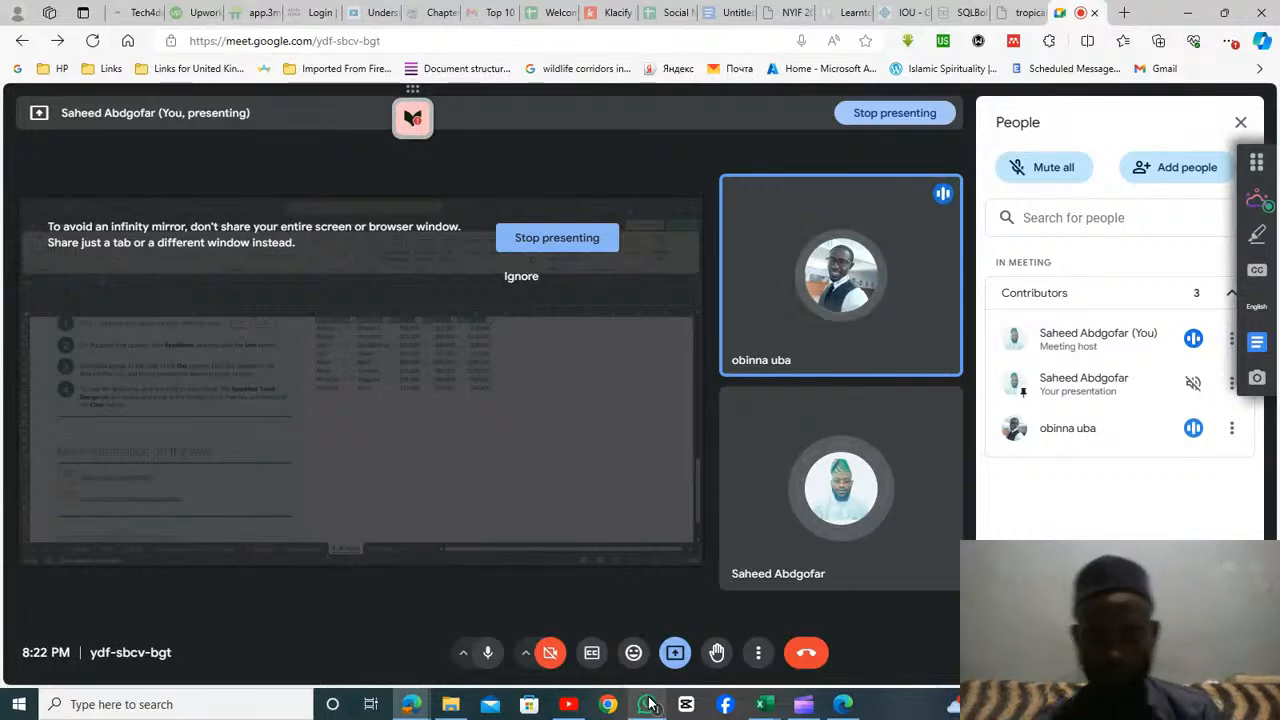
Switch back to the Welcome to Excel workbook and open the 9. Charts sheet
mouse_move(648, 704)
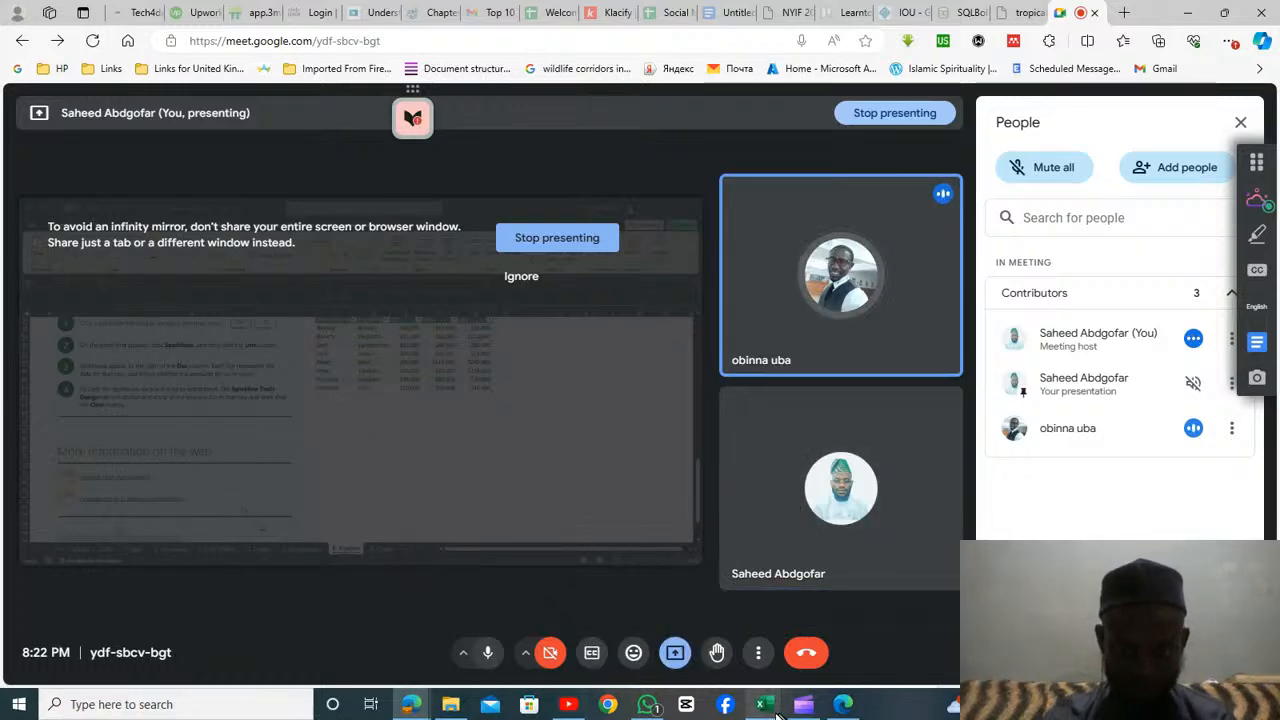
mouse_move(772, 712)
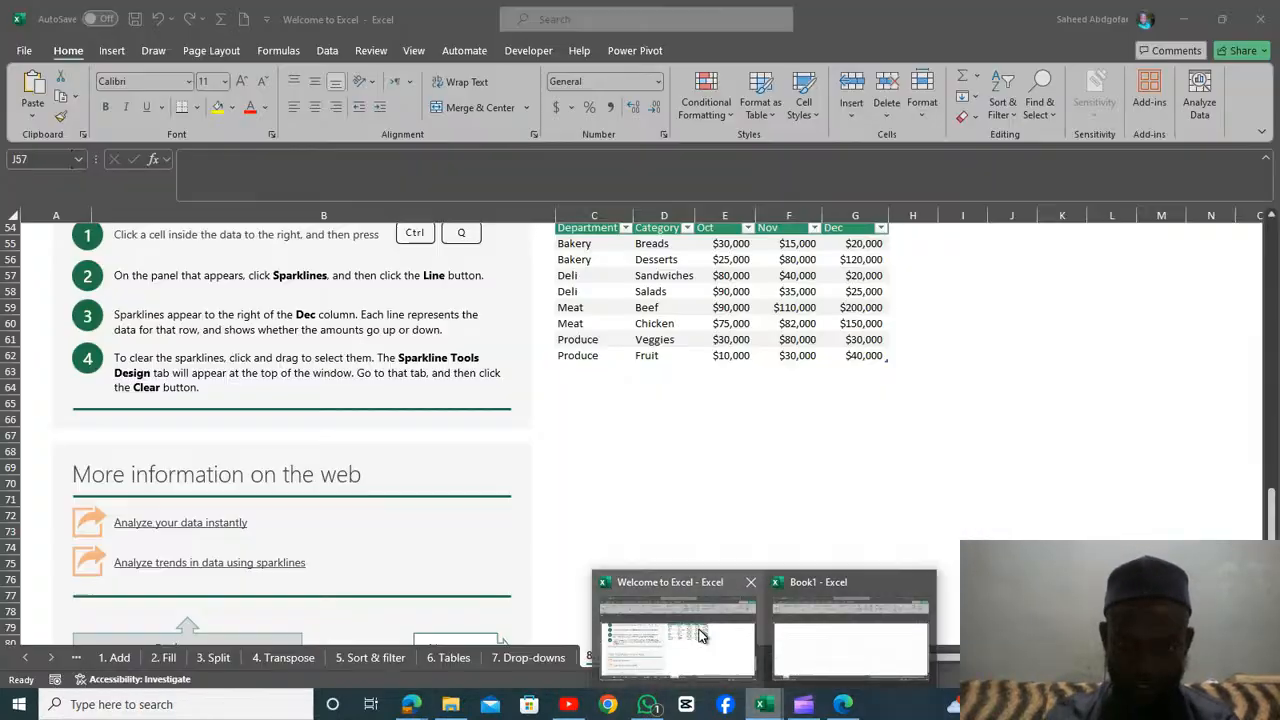
left_click(700, 636)
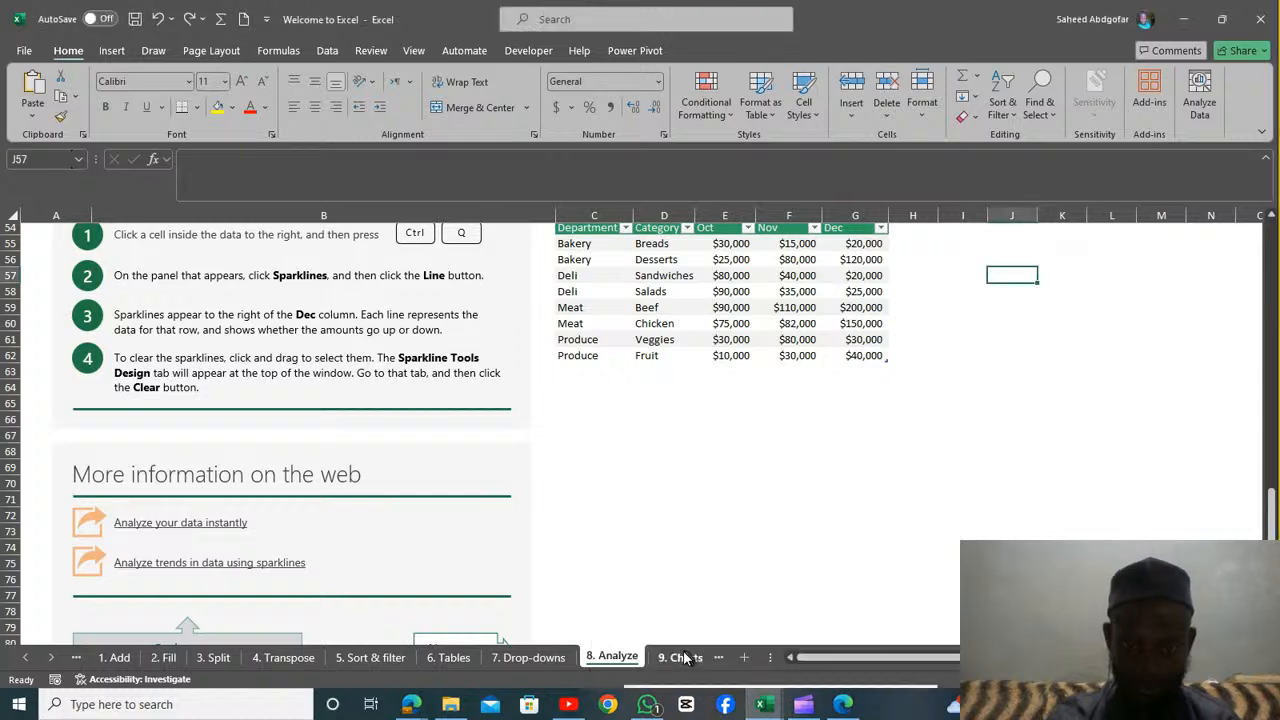
left_click(667, 657)
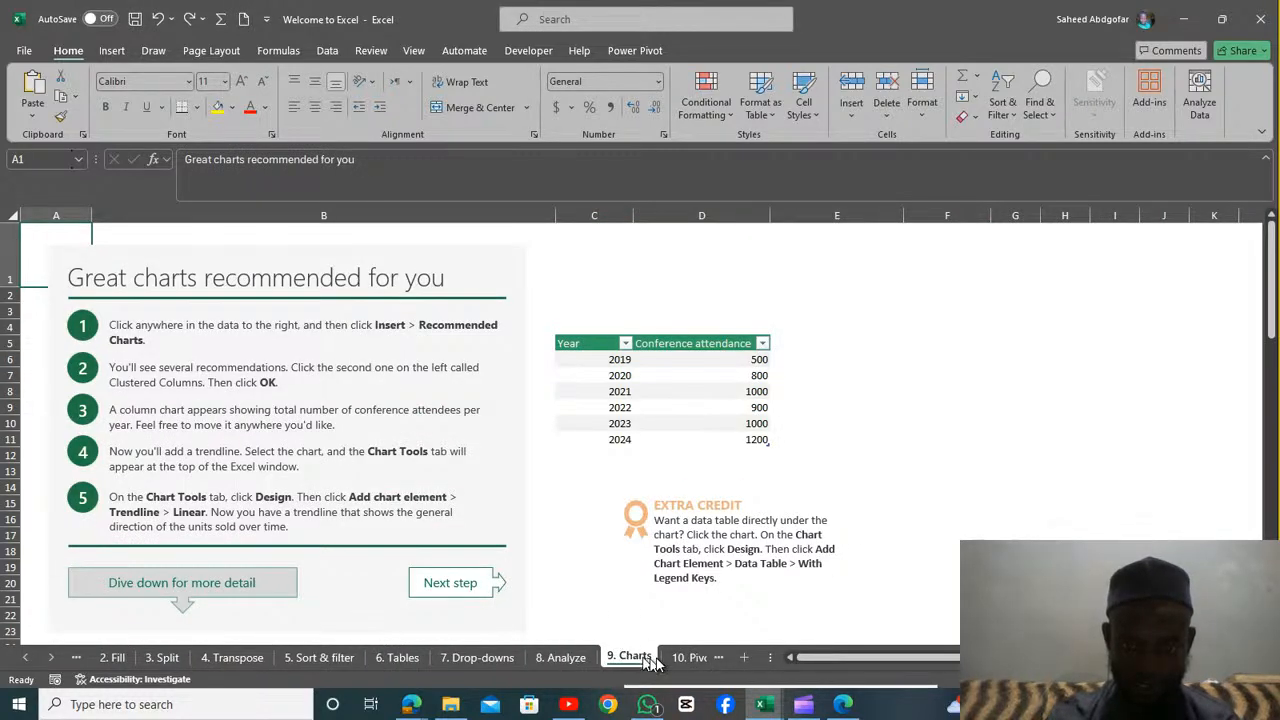
left_click(662, 684)
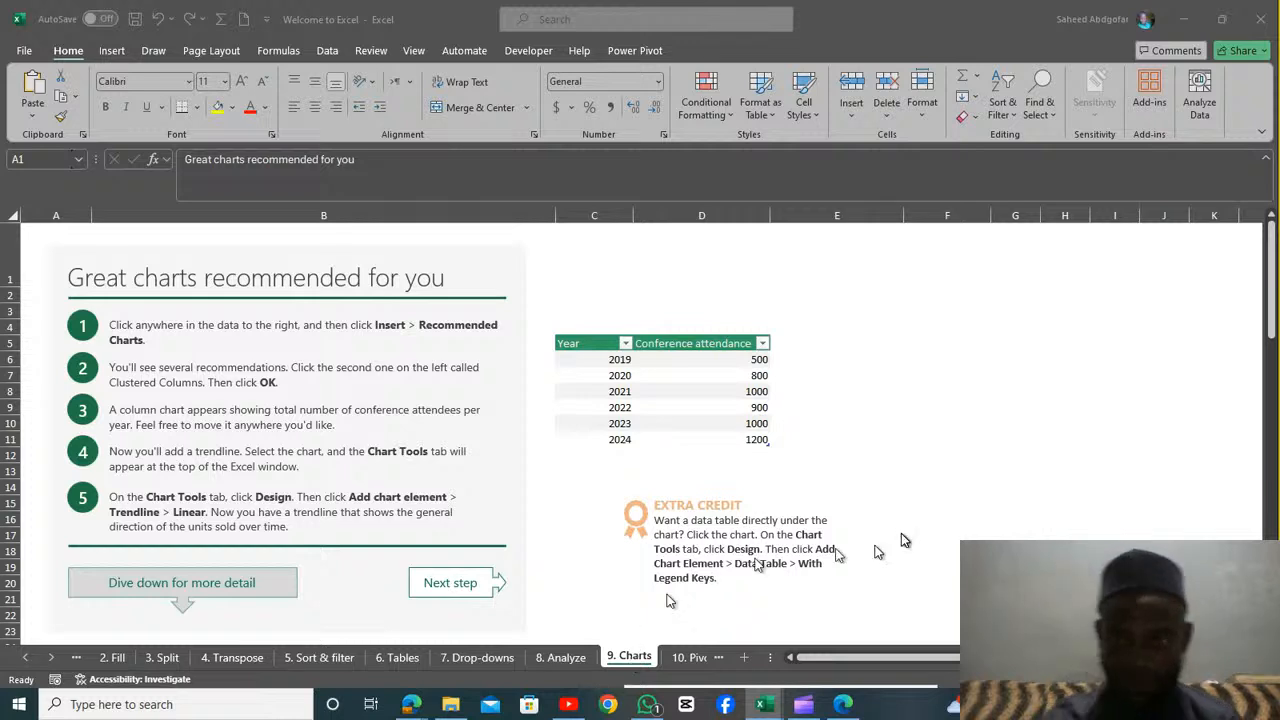
left_click(1277, 308)
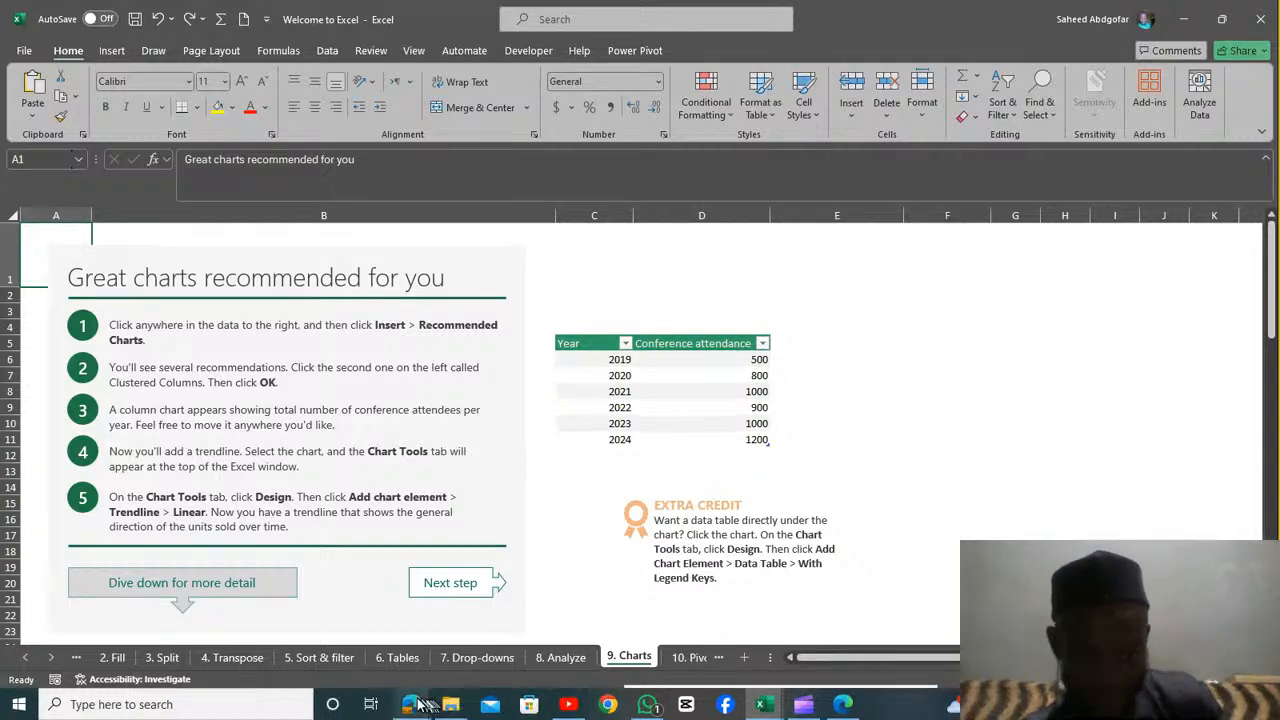
Return to the Google Meet call and end it for everyone
mouse_move(414, 692)
left_click(370, 640)
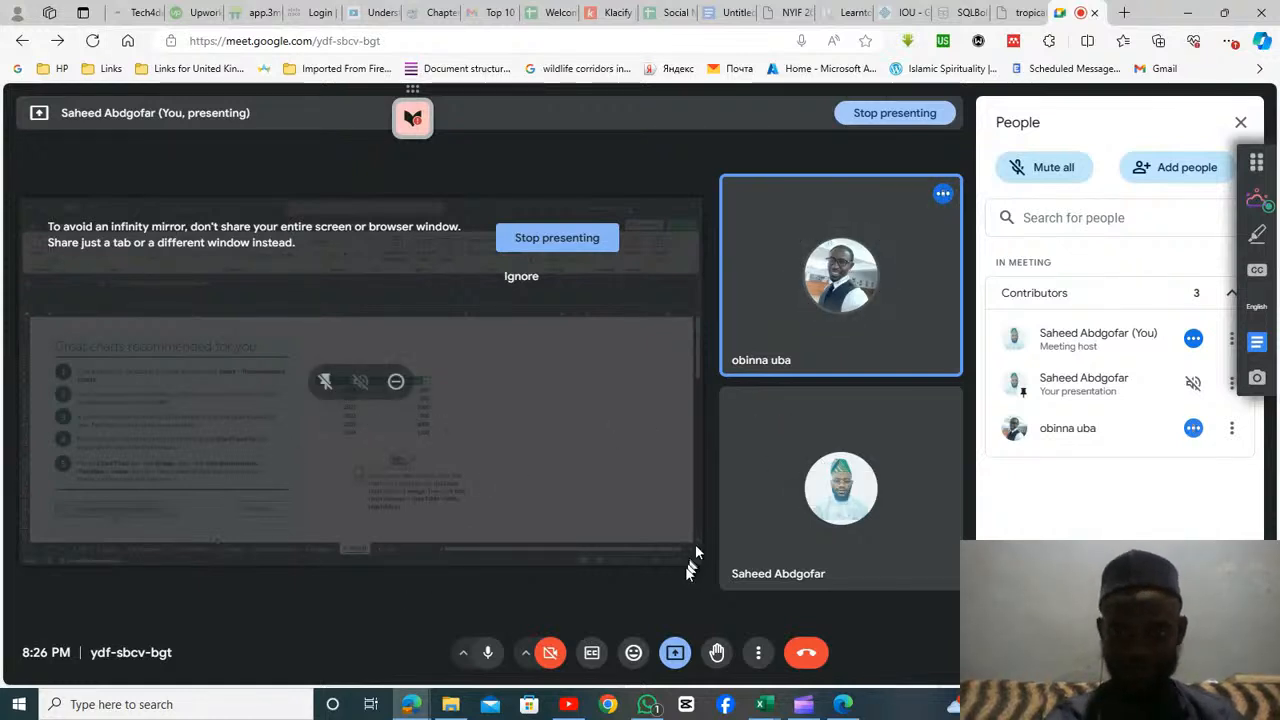
left_click(806, 653)
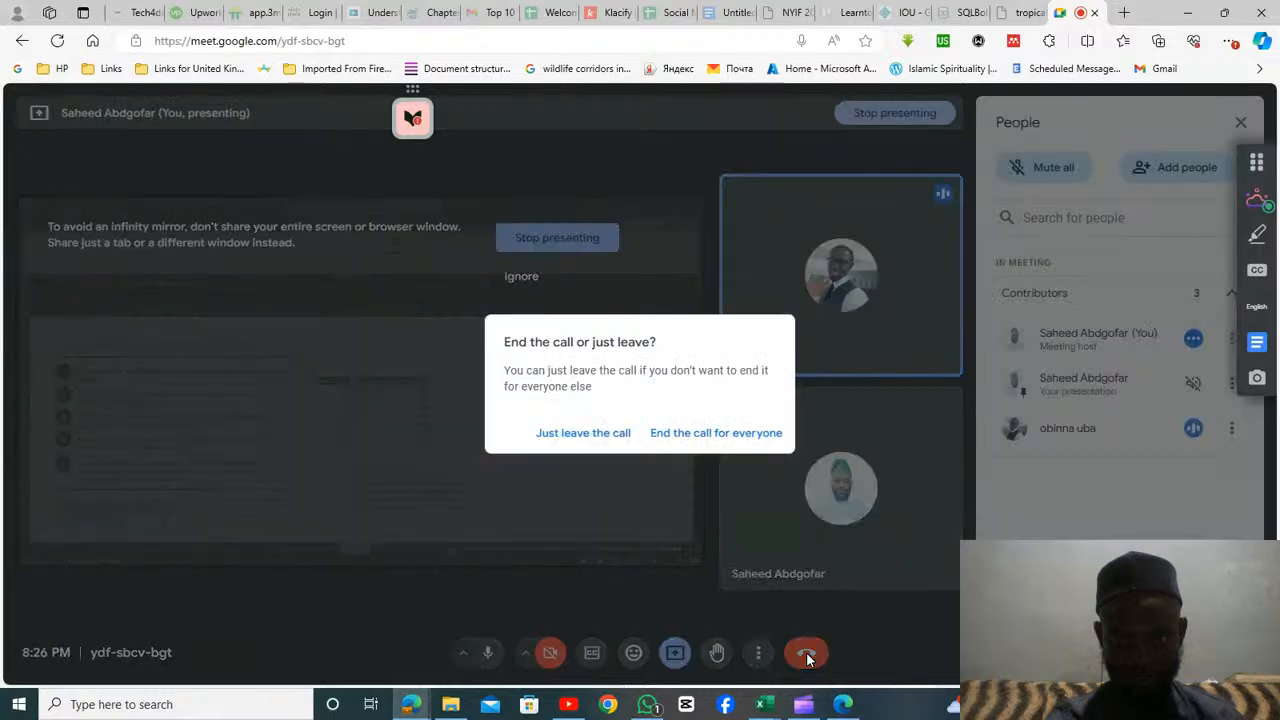
left_click(660, 438)
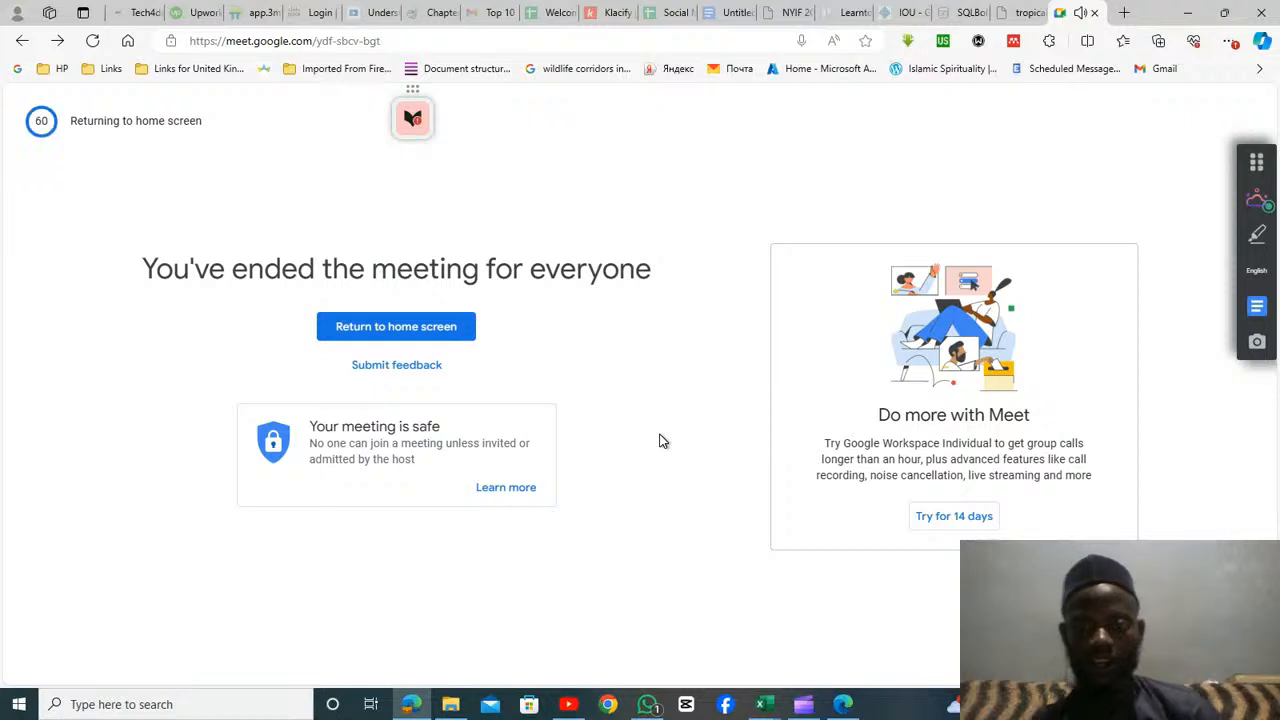
Switch to YouTube Studio and end the live stream
left_click(567, 695)
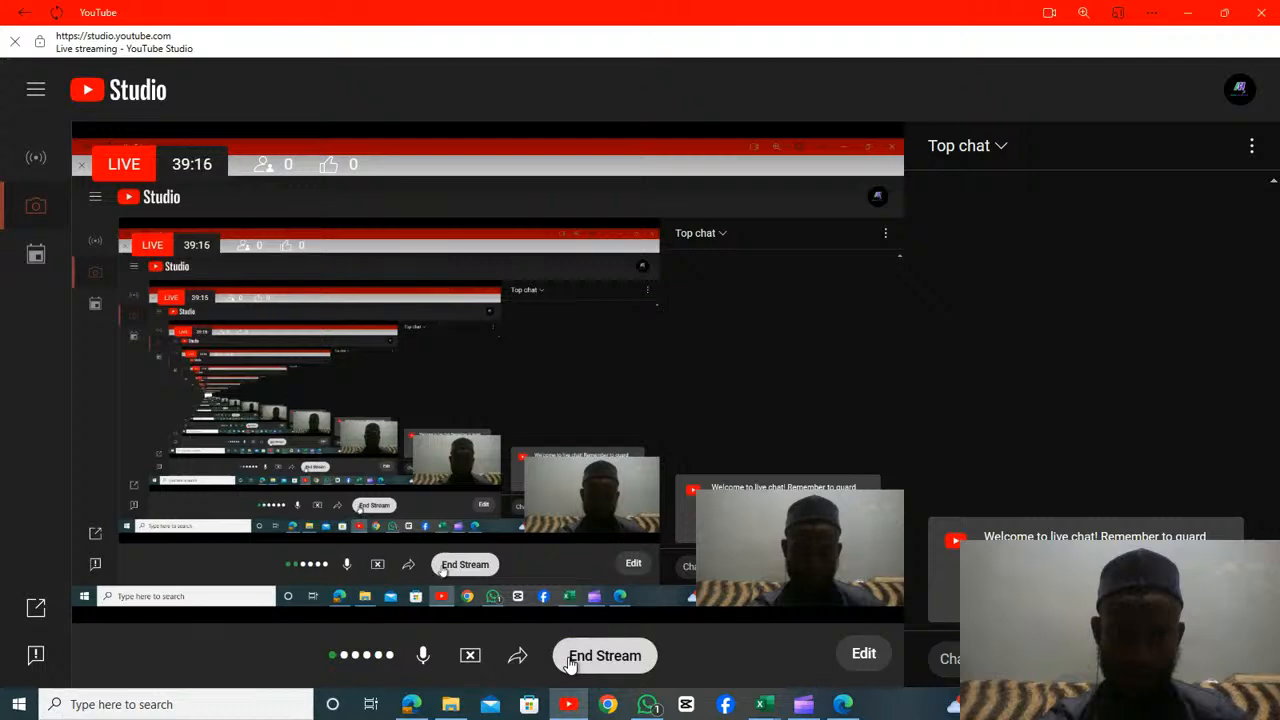
left_click(568, 658)
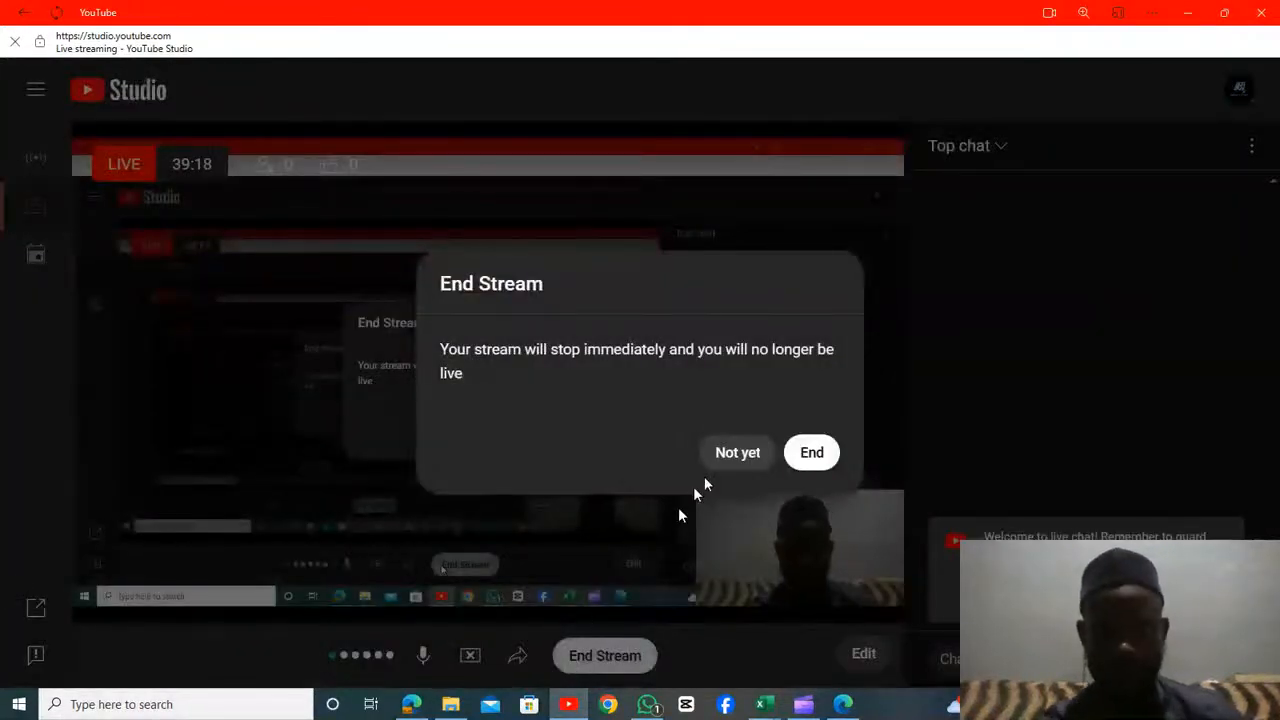